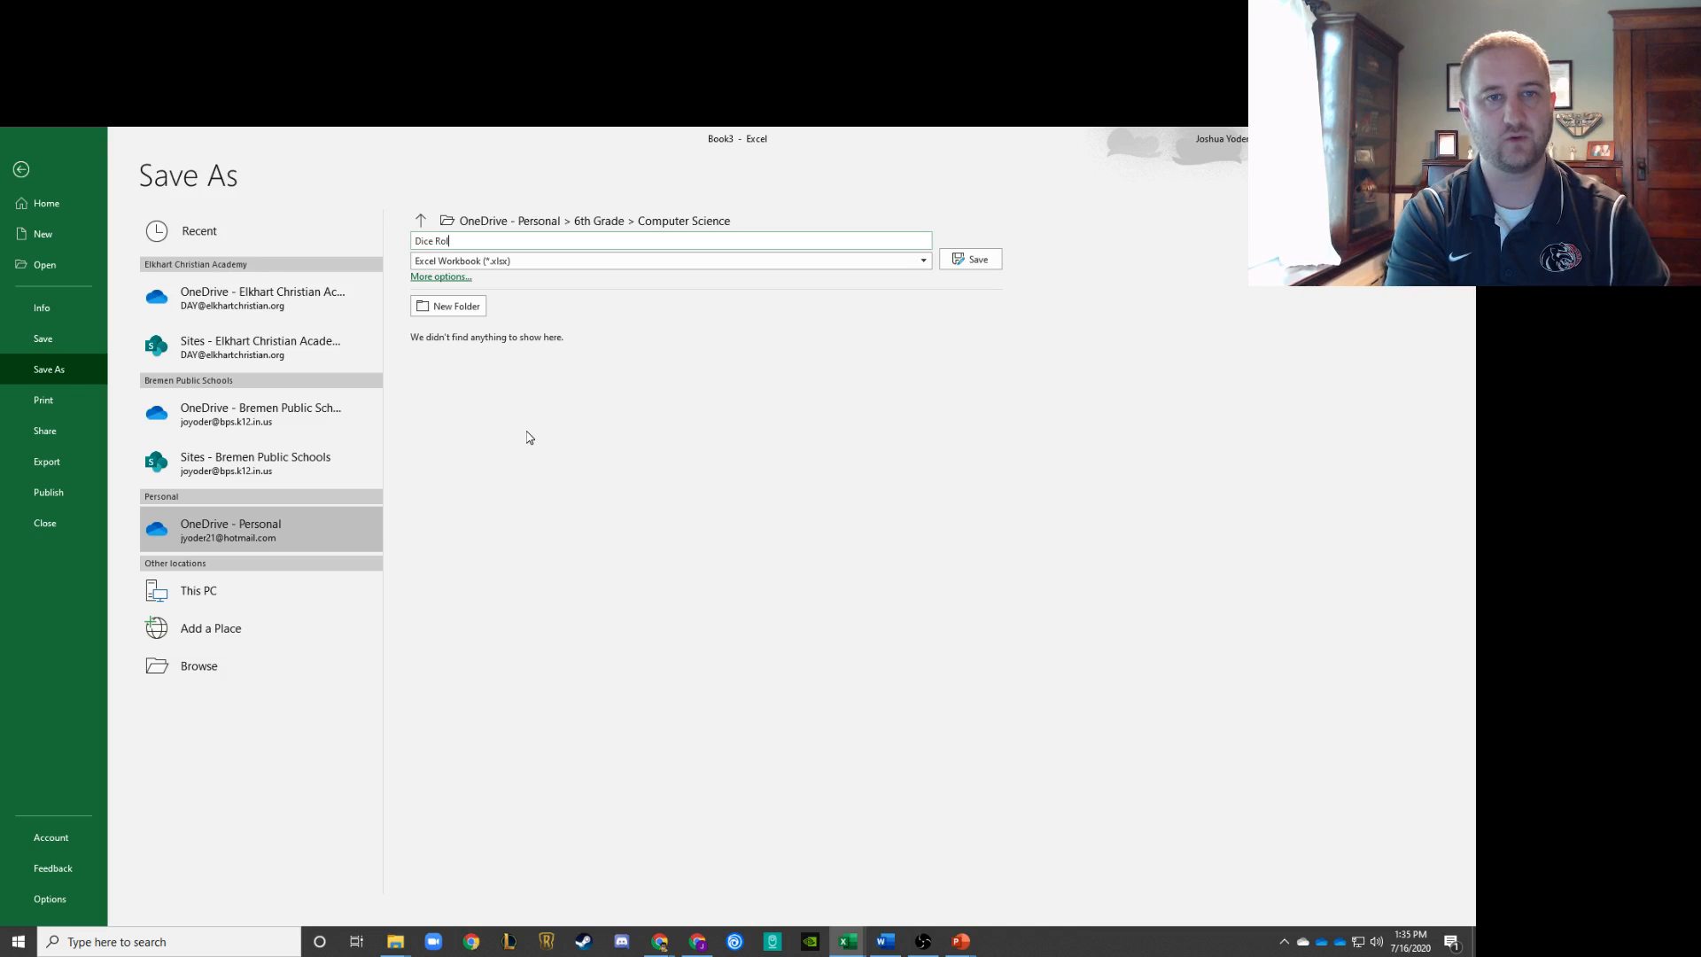
# Save the workbook as "Dice Rolling Activity" in the Computer Science folder of the personal OneDrive
pyautogui.write('ctivit')
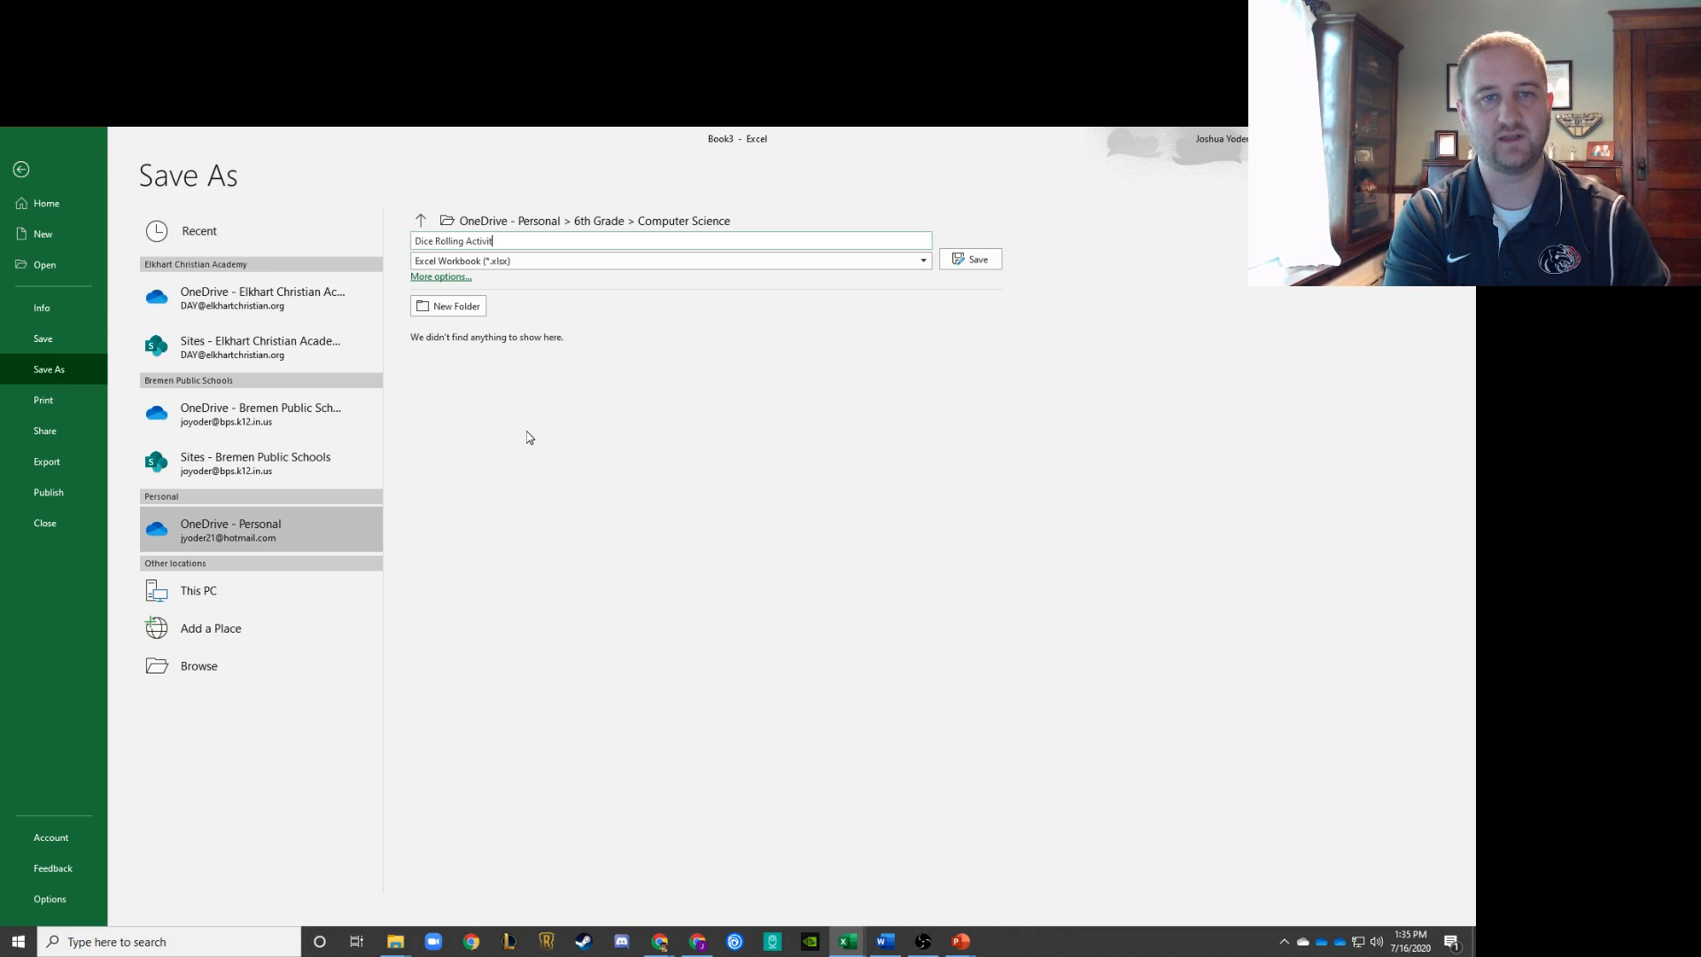
pyautogui.write('y')
pyautogui.click(965, 262)
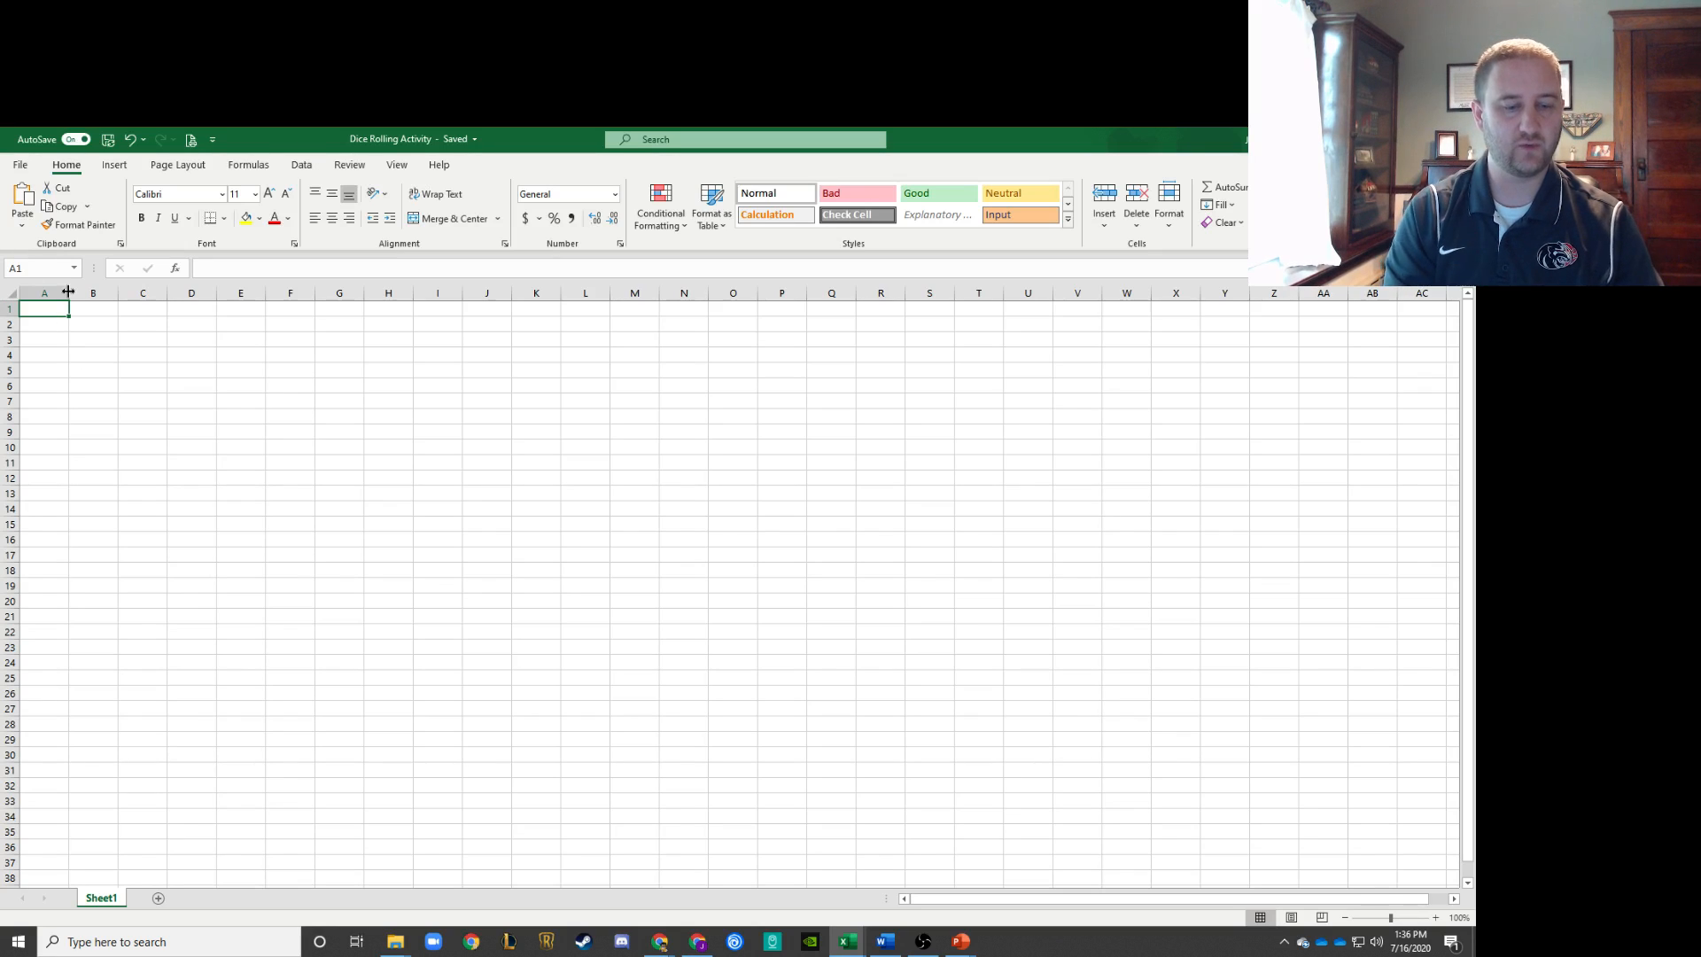
# Enter the heading "Data" in cell A1
pyautogui.write('Data')
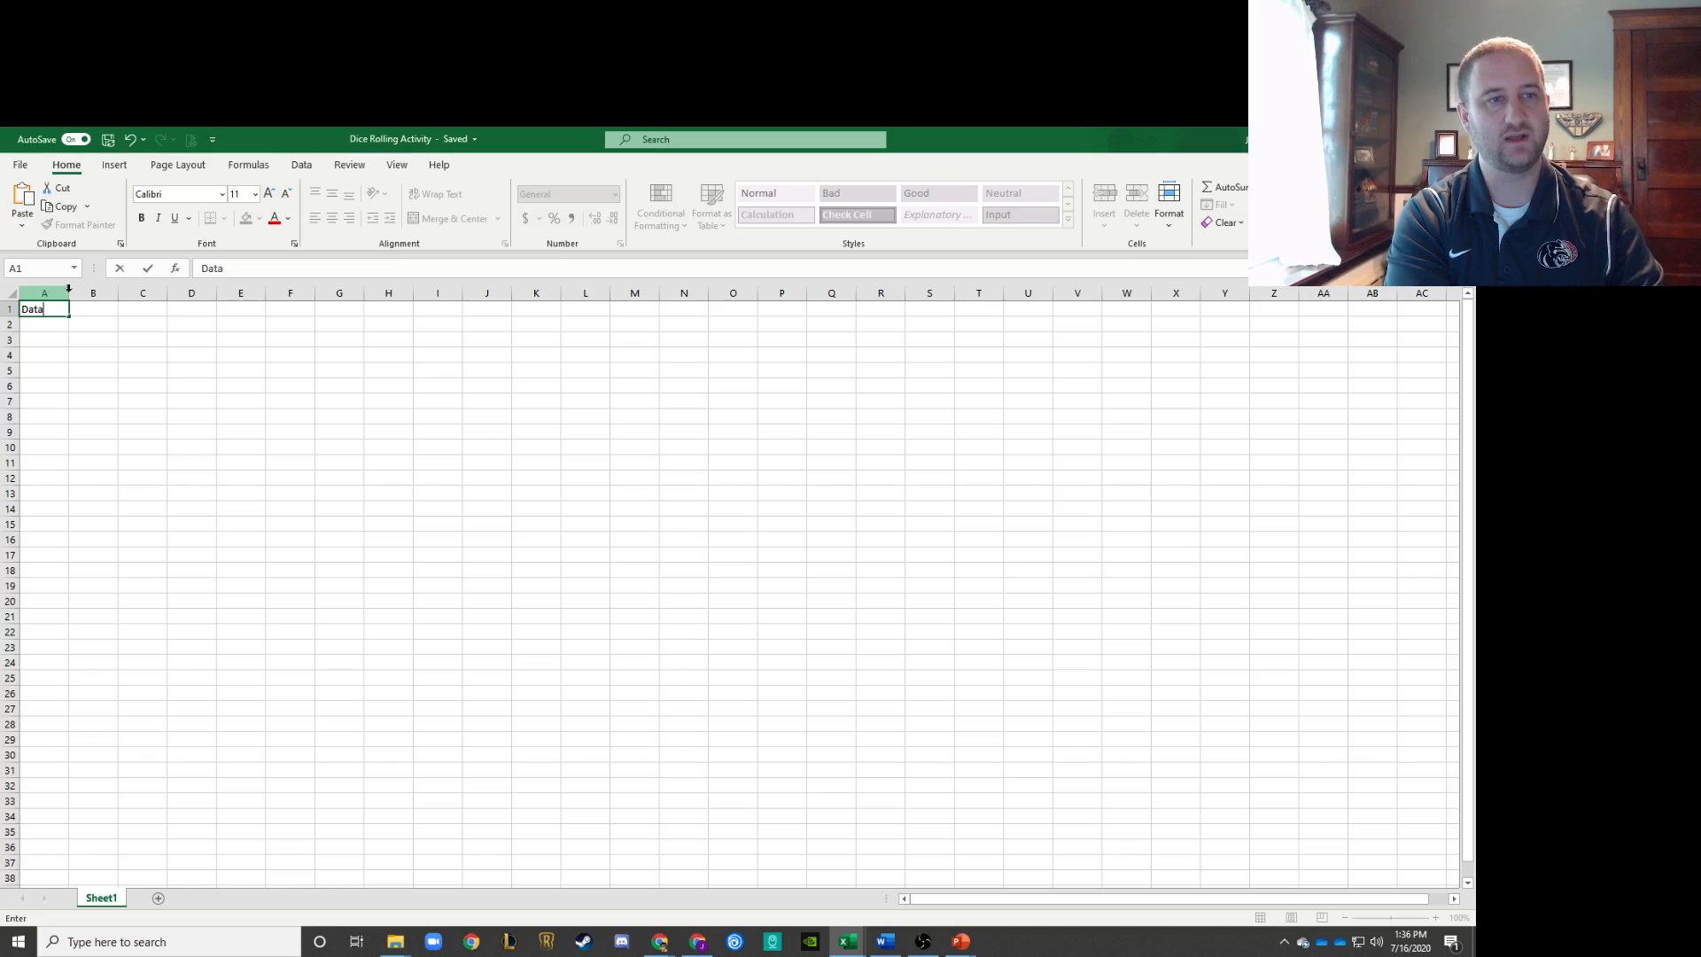
pyautogui.press('Return')
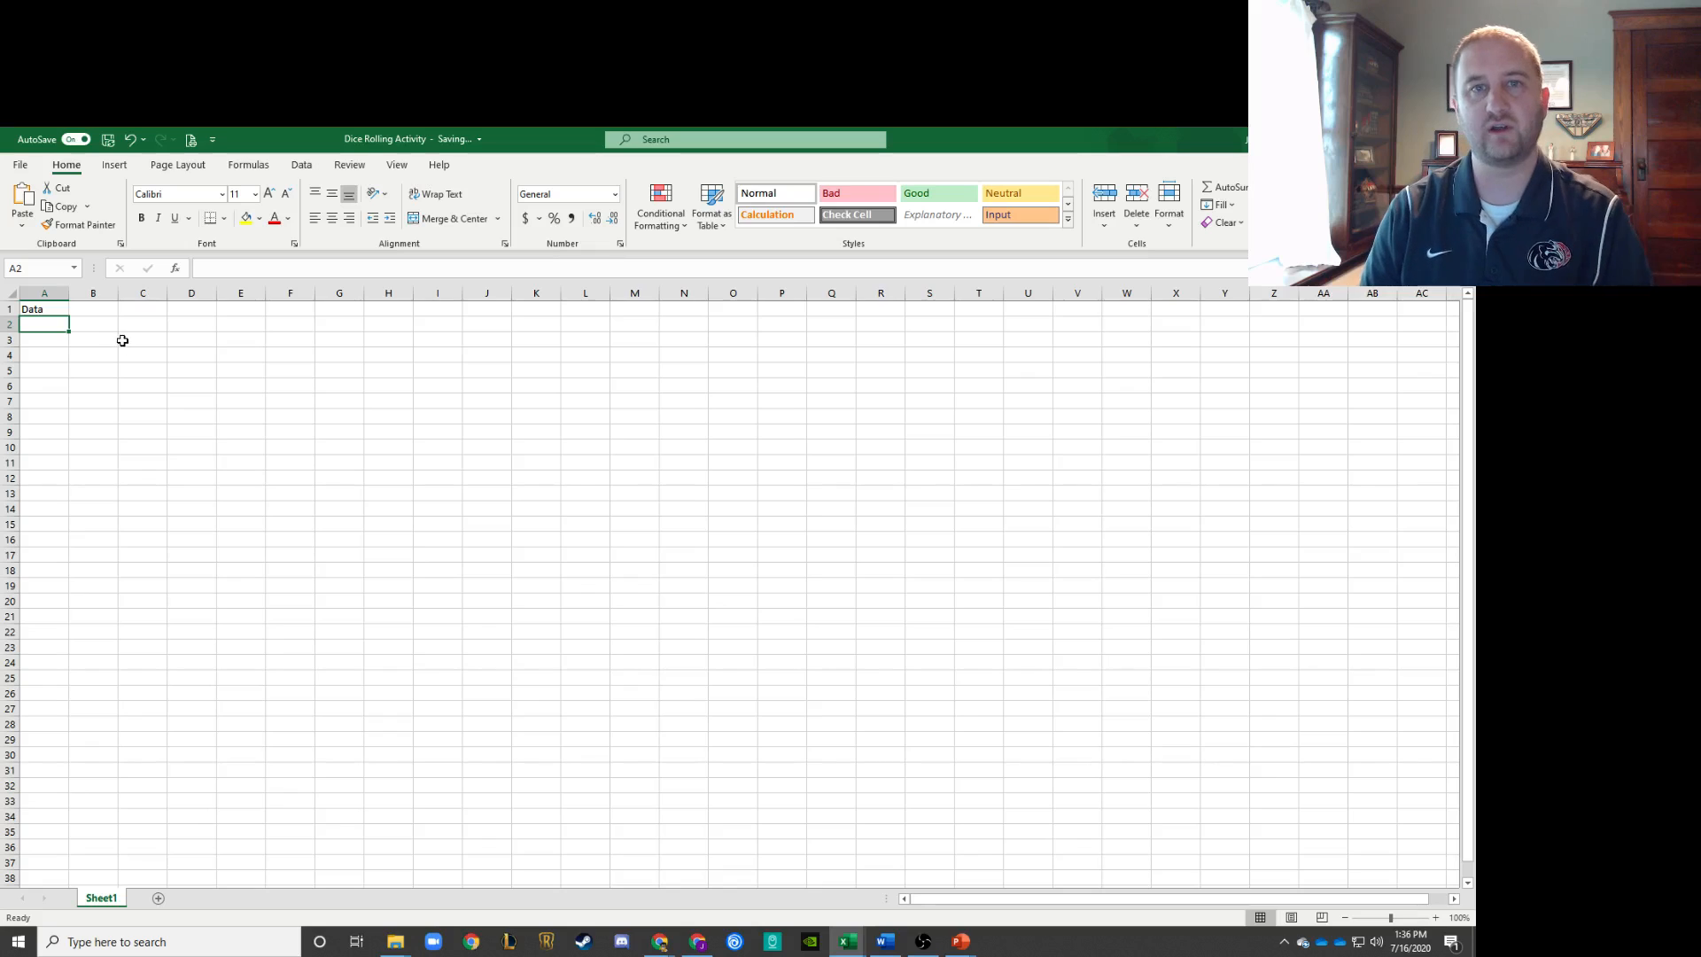
pyautogui.click(37, 308)
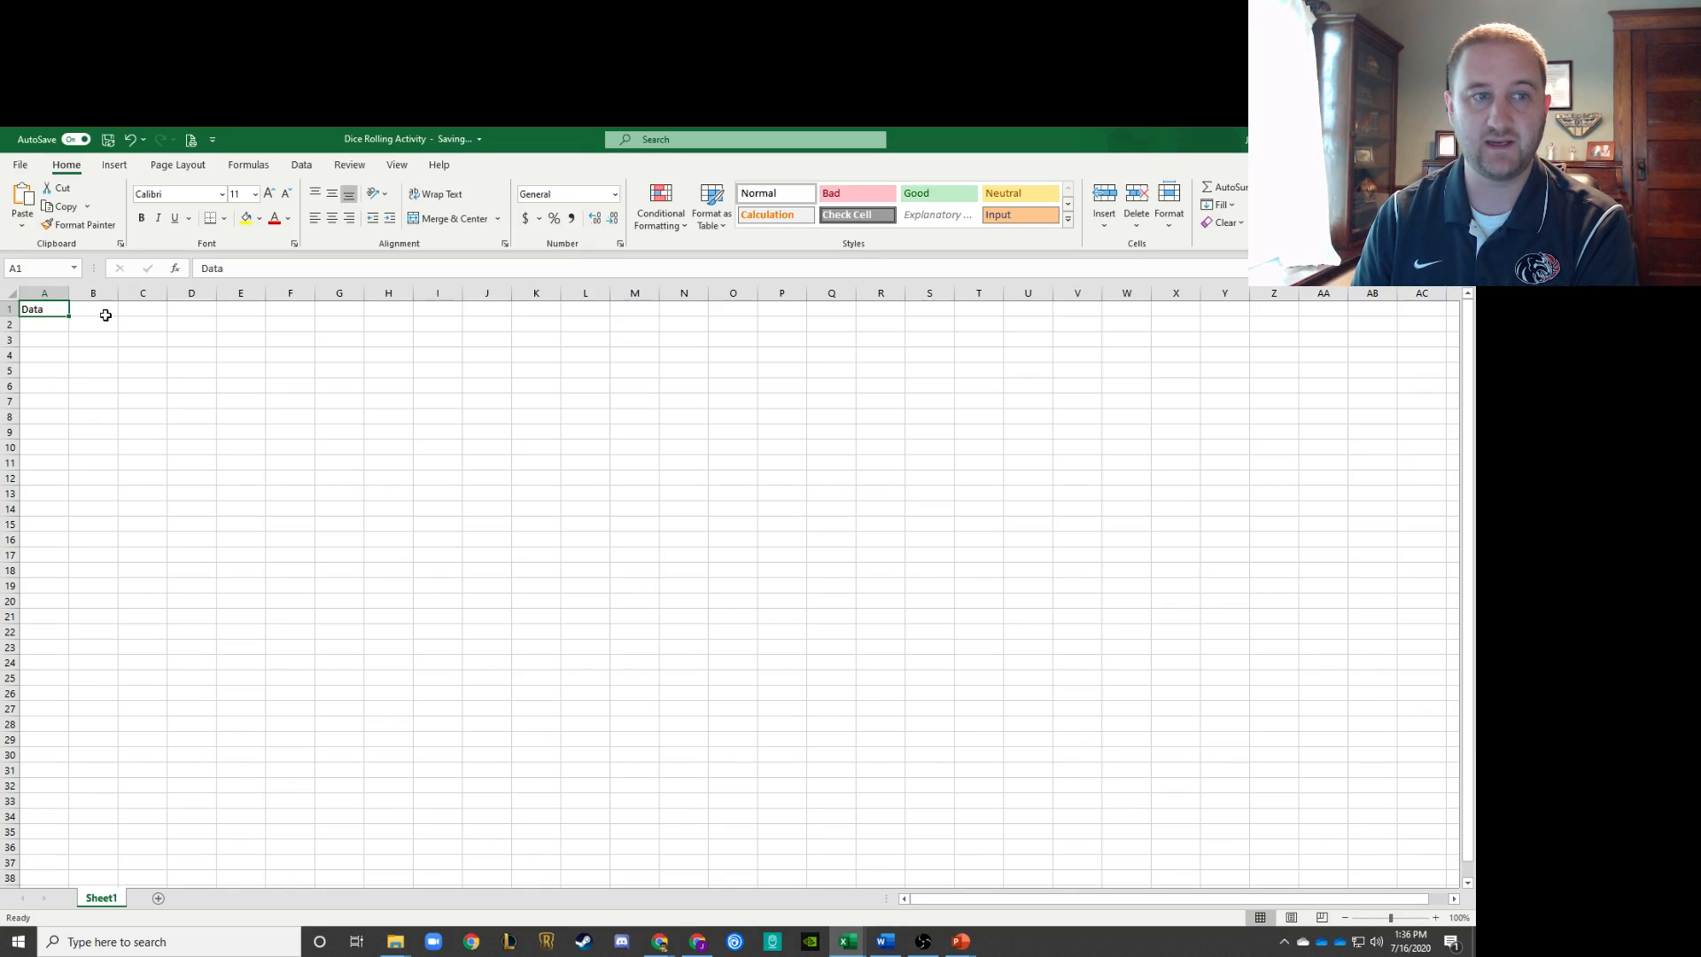
# Apply all borders to the range A1:B30 to outline the data table
pyautogui.moveTo(69, 309)
pyautogui.mouseDown()
pyautogui.moveTo(84, 309)
pyautogui.moveTo(55, 310)
pyautogui.moveTo(93, 313)
pyautogui.mouseUp()
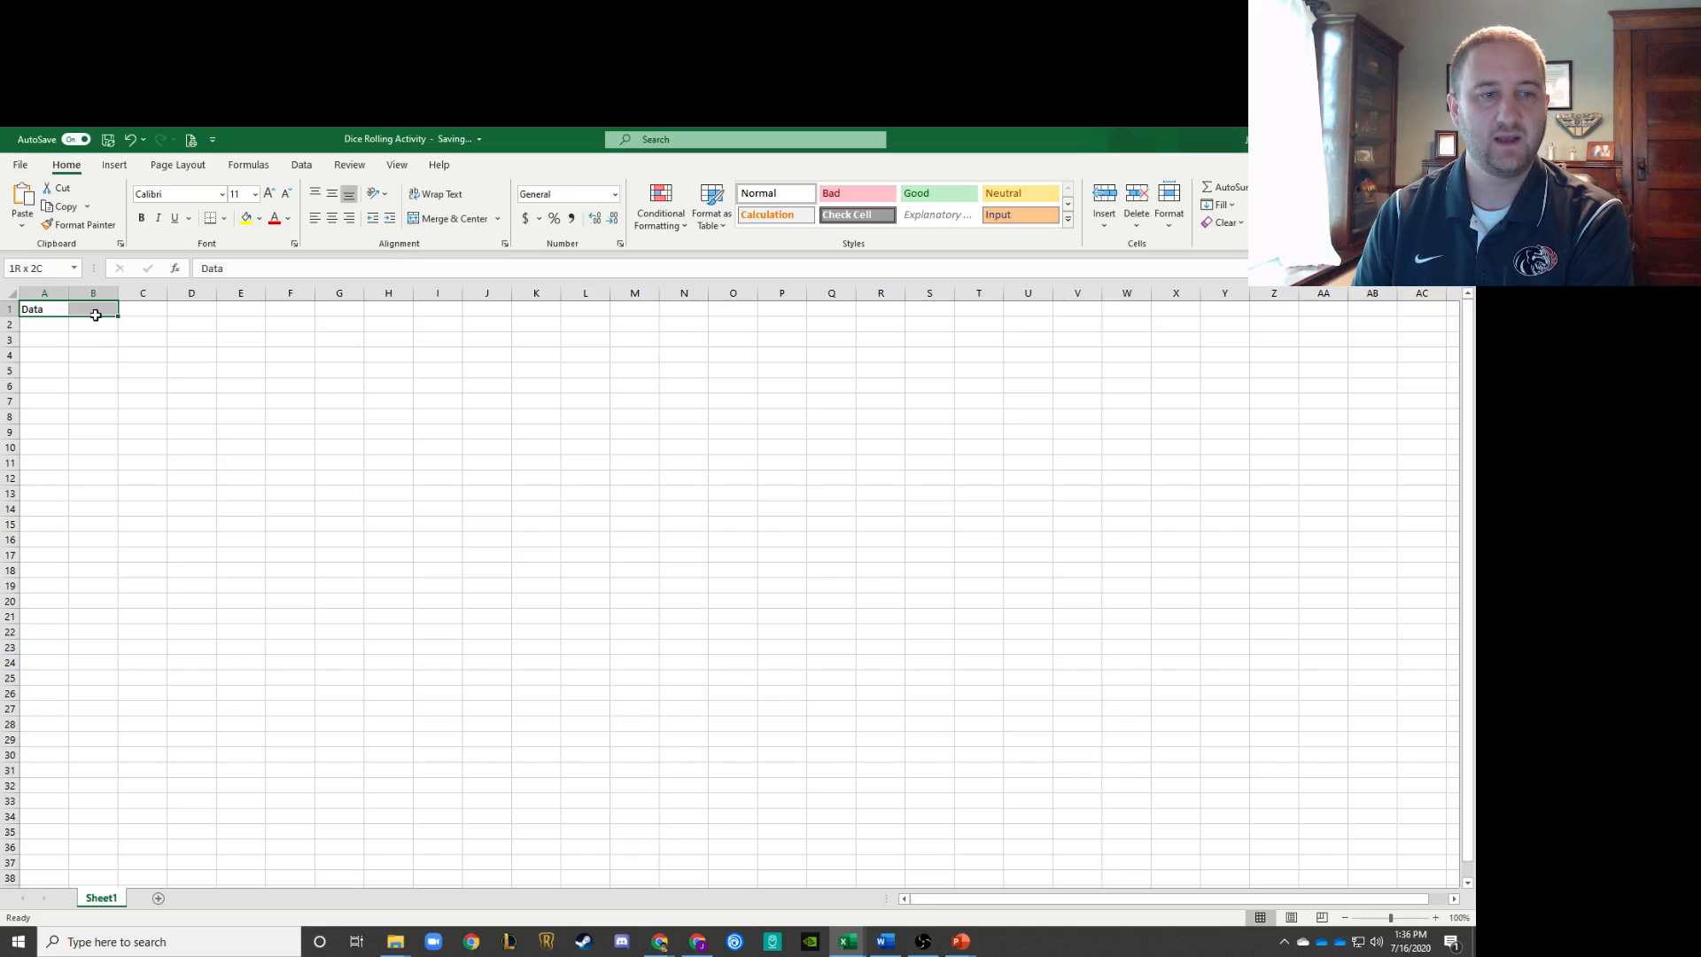
pyautogui.moveTo(96, 315); pyautogui.dragTo(99, 752)
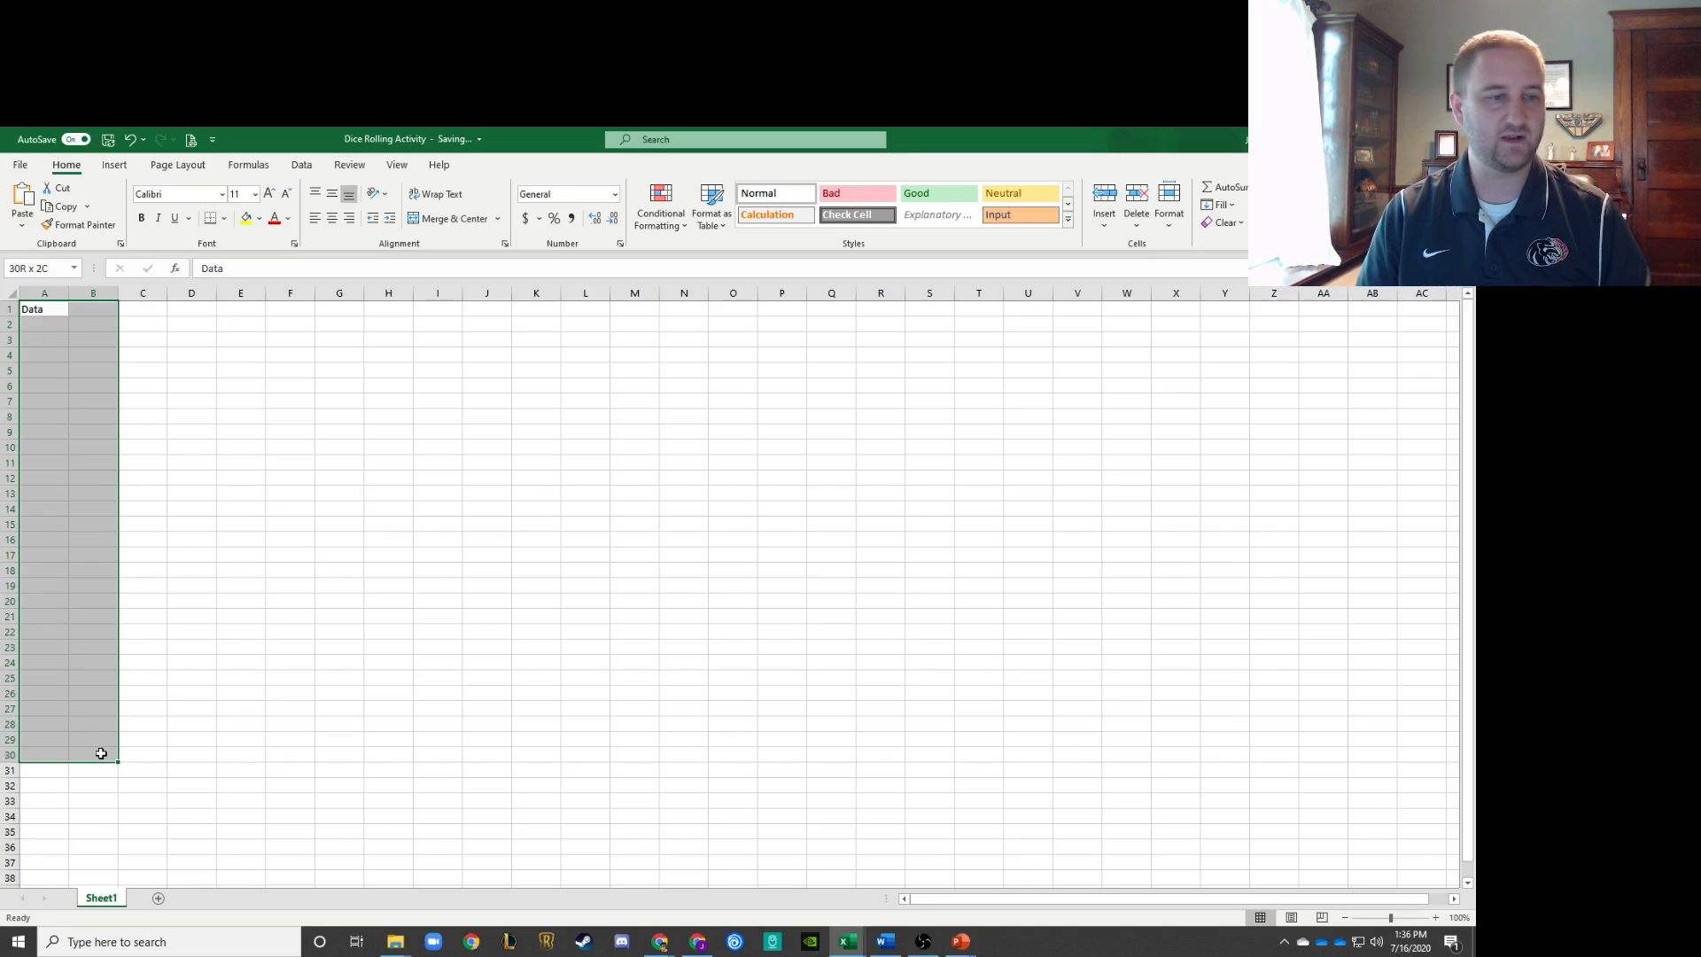
pyautogui.moveTo(101, 752); pyautogui.dragTo(101, 753)
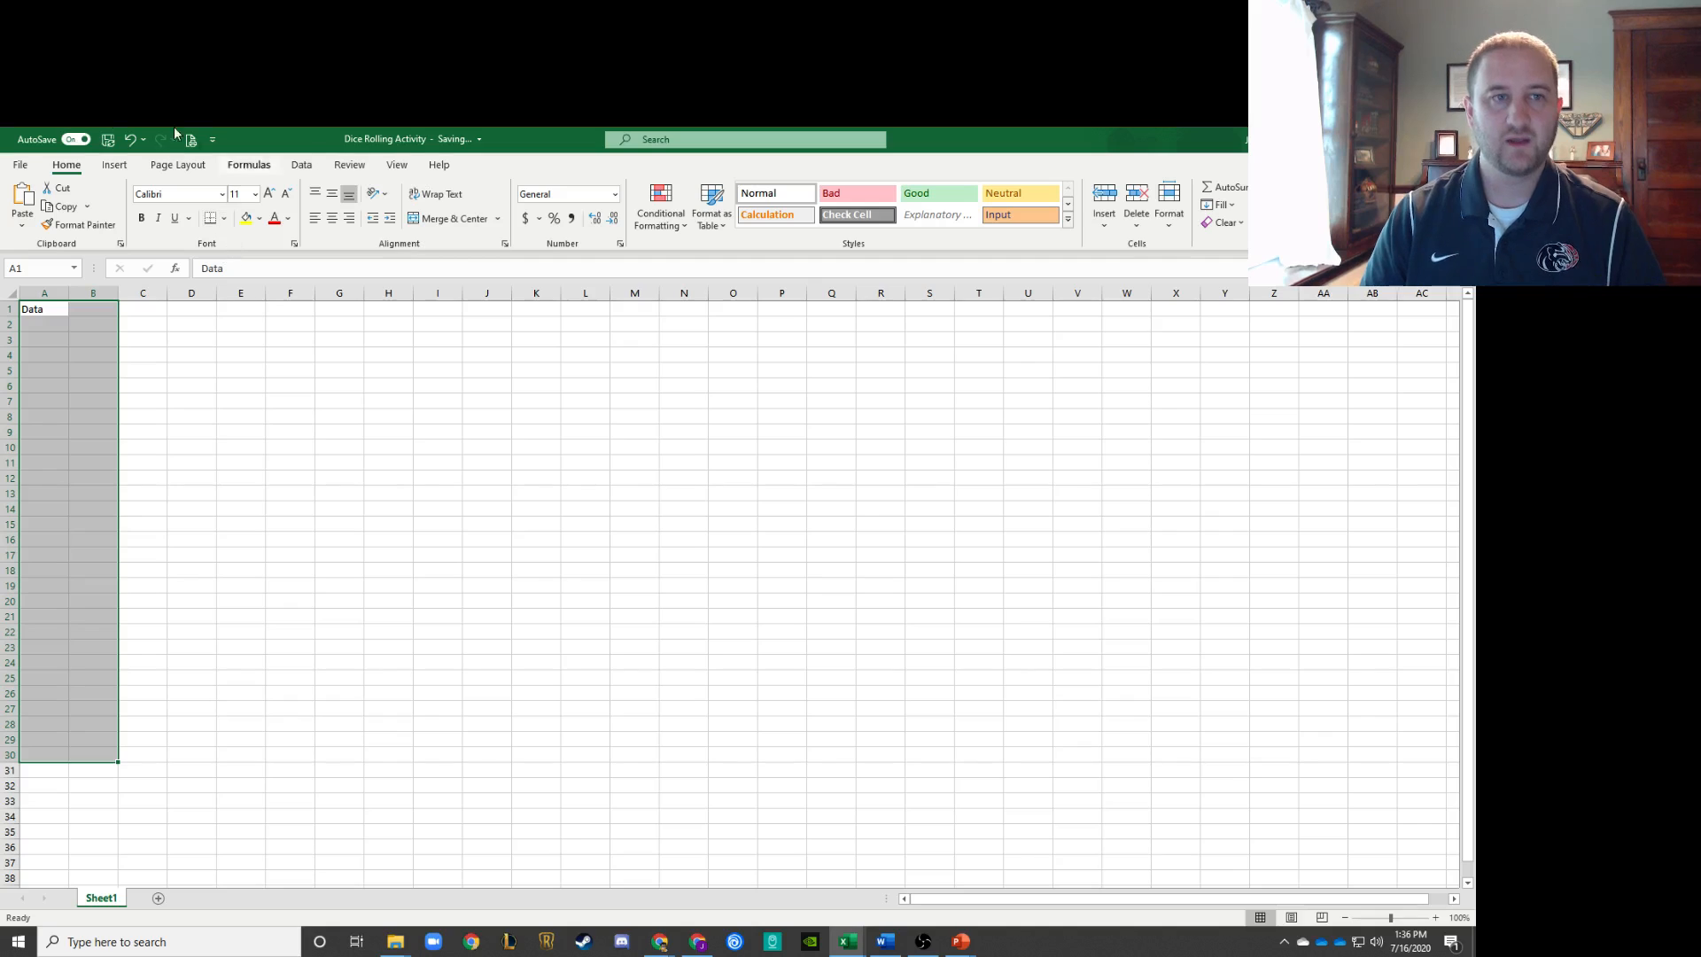
pyautogui.click(225, 219)
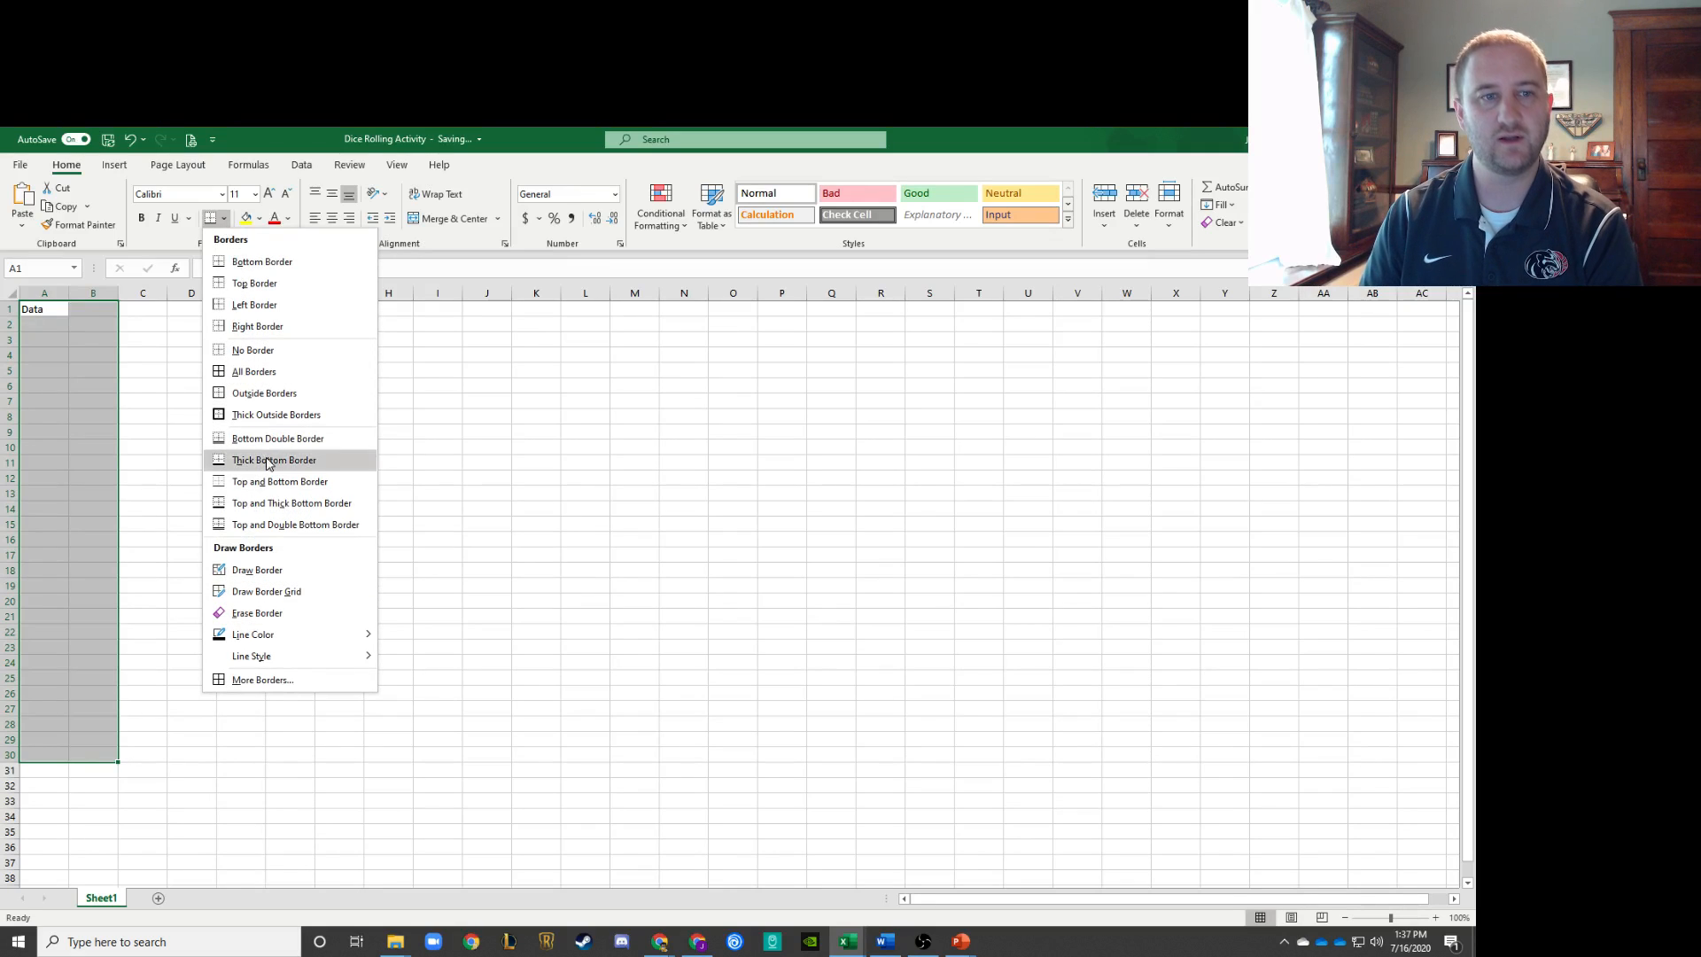
pyautogui.click(257, 373)
pyautogui.click(135, 583)
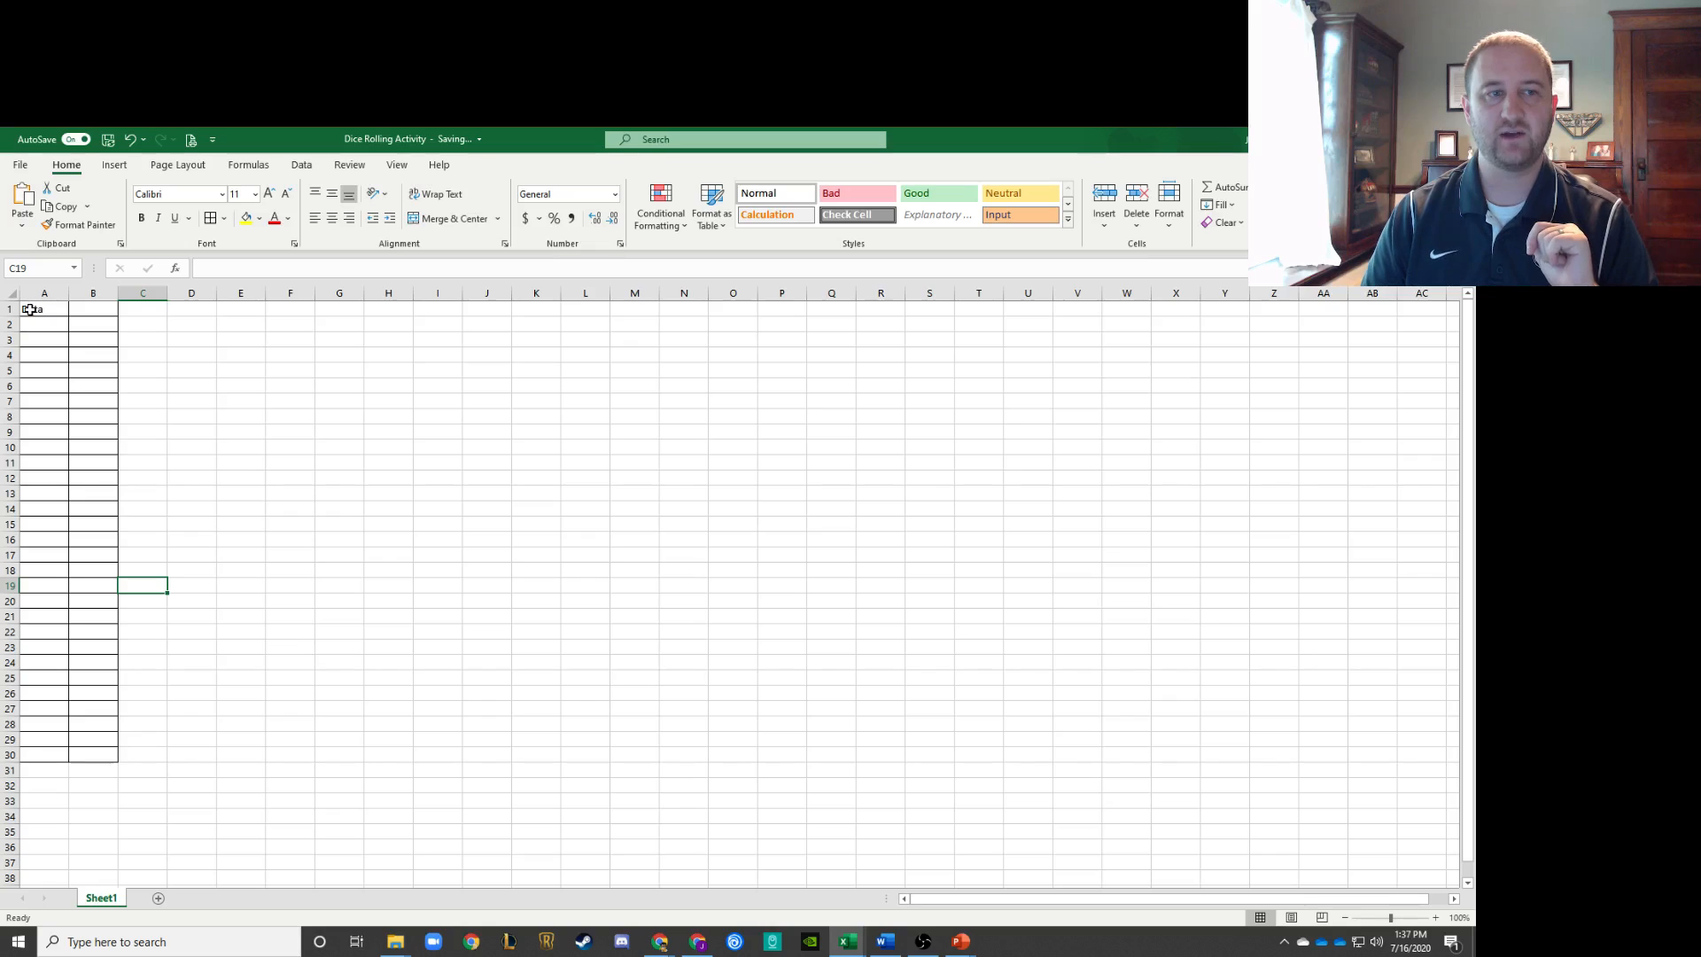
# Merge and center the "Data" heading across cells A1 and B1
pyautogui.moveTo(31, 309); pyautogui.dragTo(82, 311)
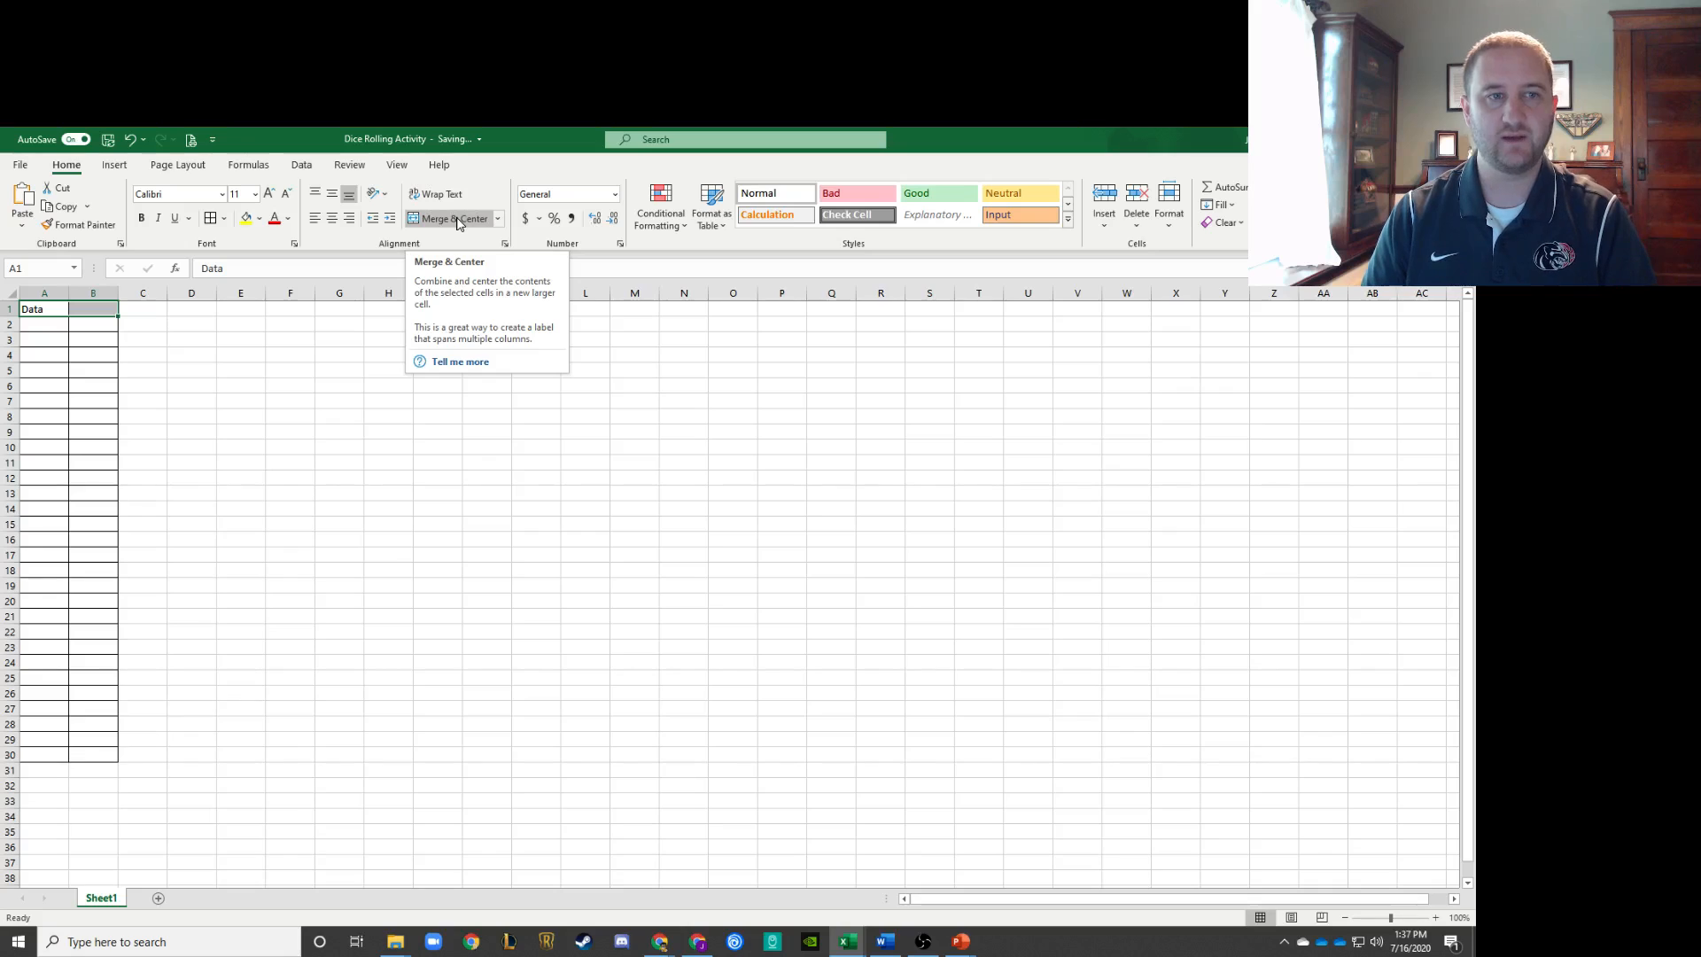
pyautogui.click(458, 223)
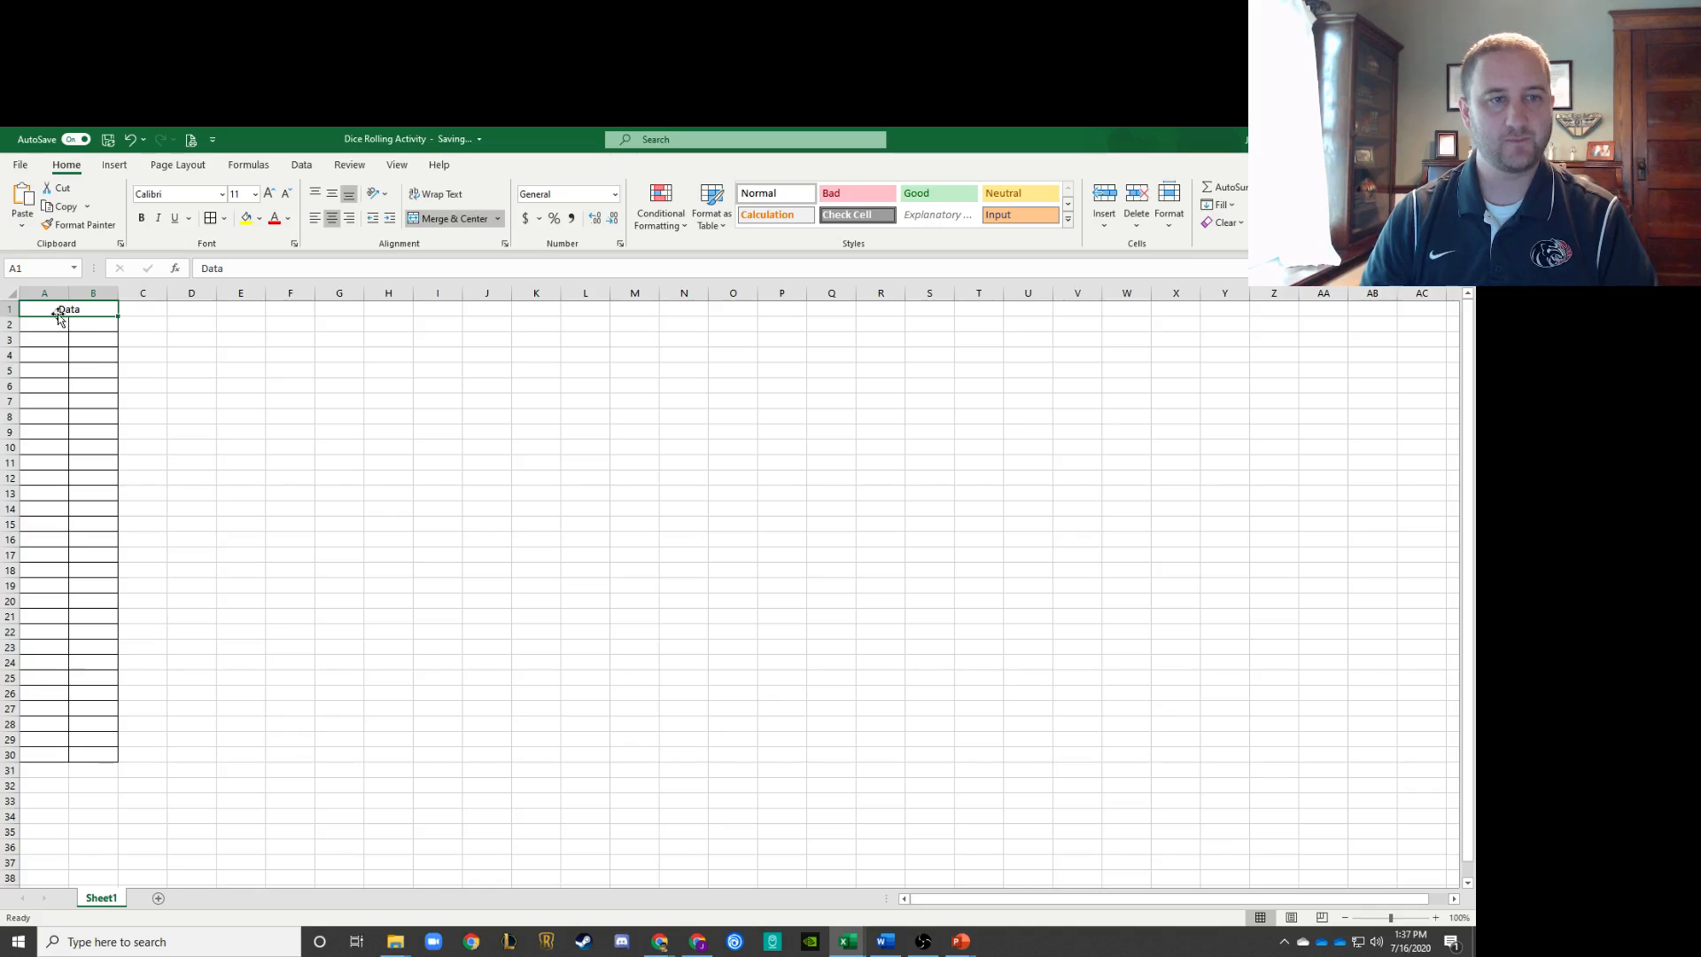
pyautogui.moveTo(47, 308); pyautogui.dragTo(98, 747)
pyautogui.click(205, 495)
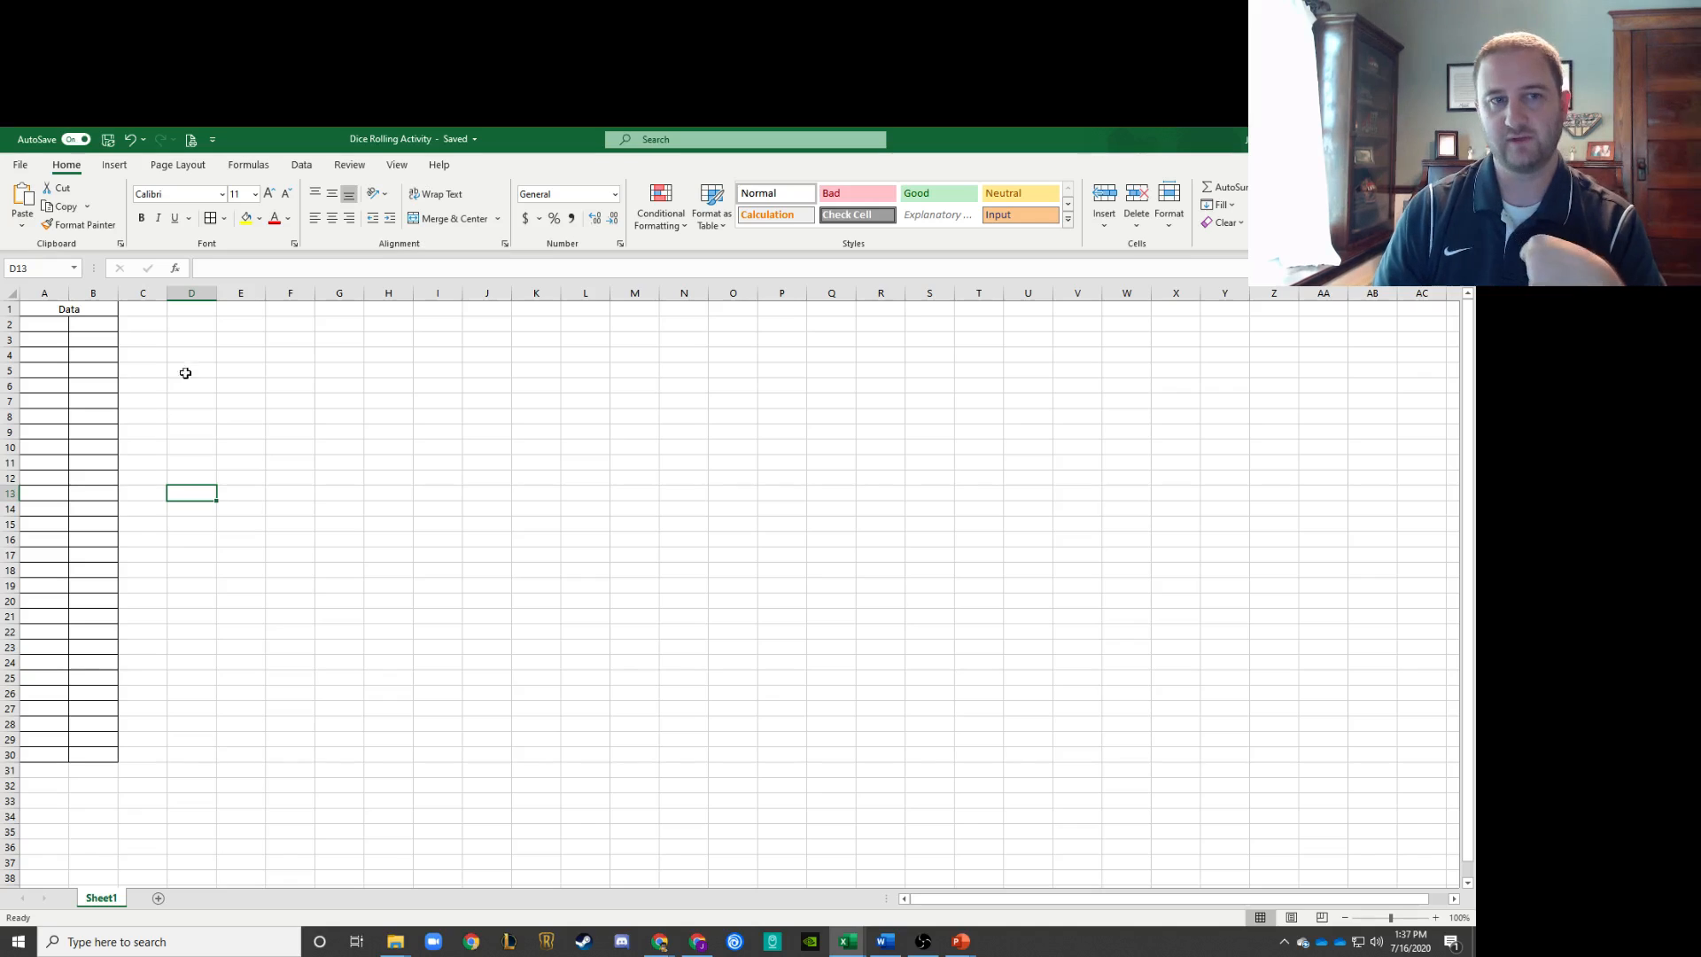
# Narrow column C to about two-thirds of its width as a spacer beside the data table
pyautogui.click(188, 309)
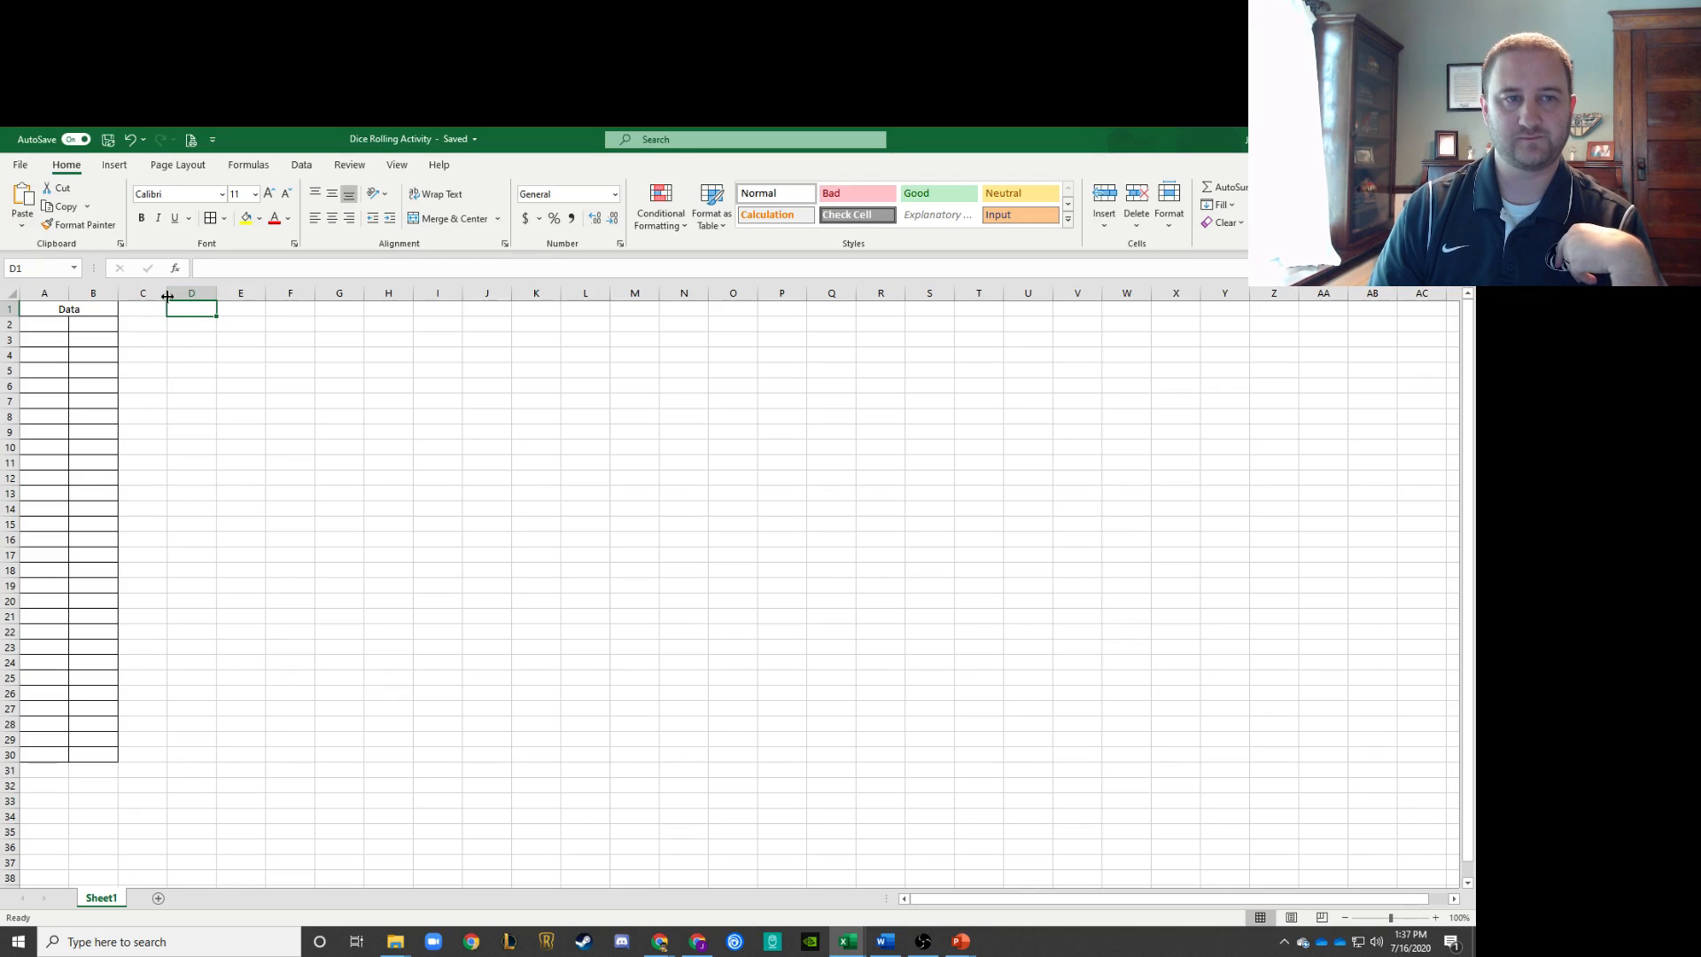
pyautogui.moveTo(167, 293); pyautogui.dragTo(146, 303)
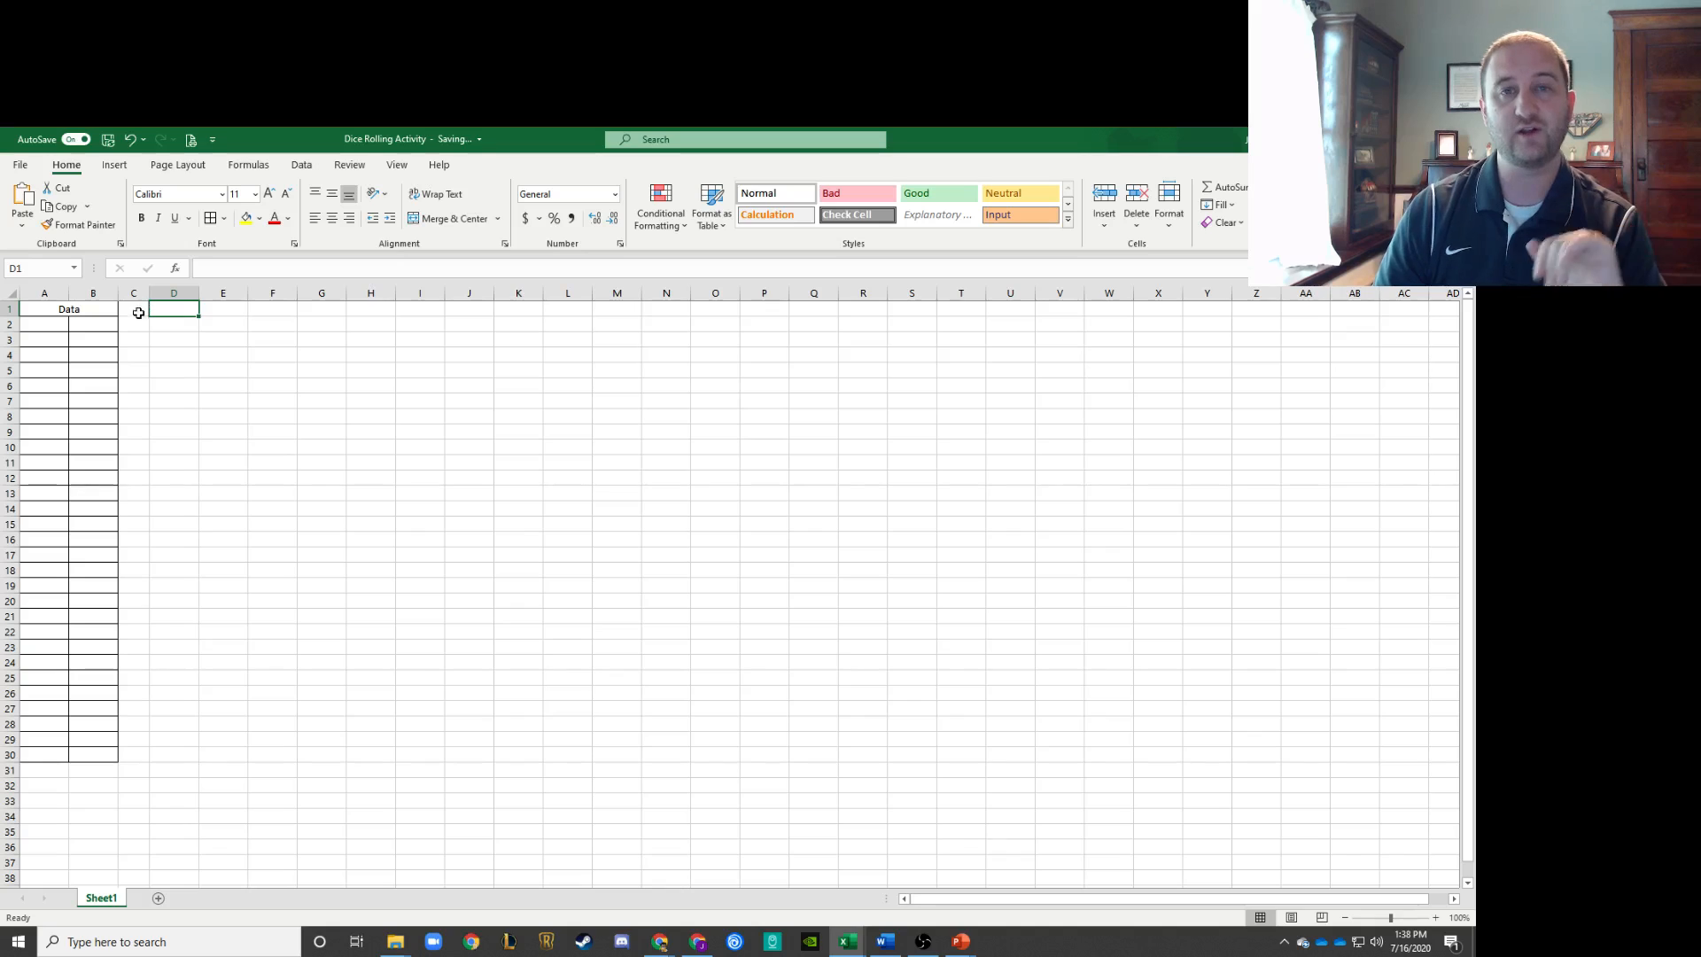
pyautogui.moveTo(76, 309); pyautogui.dragTo(121, 743)
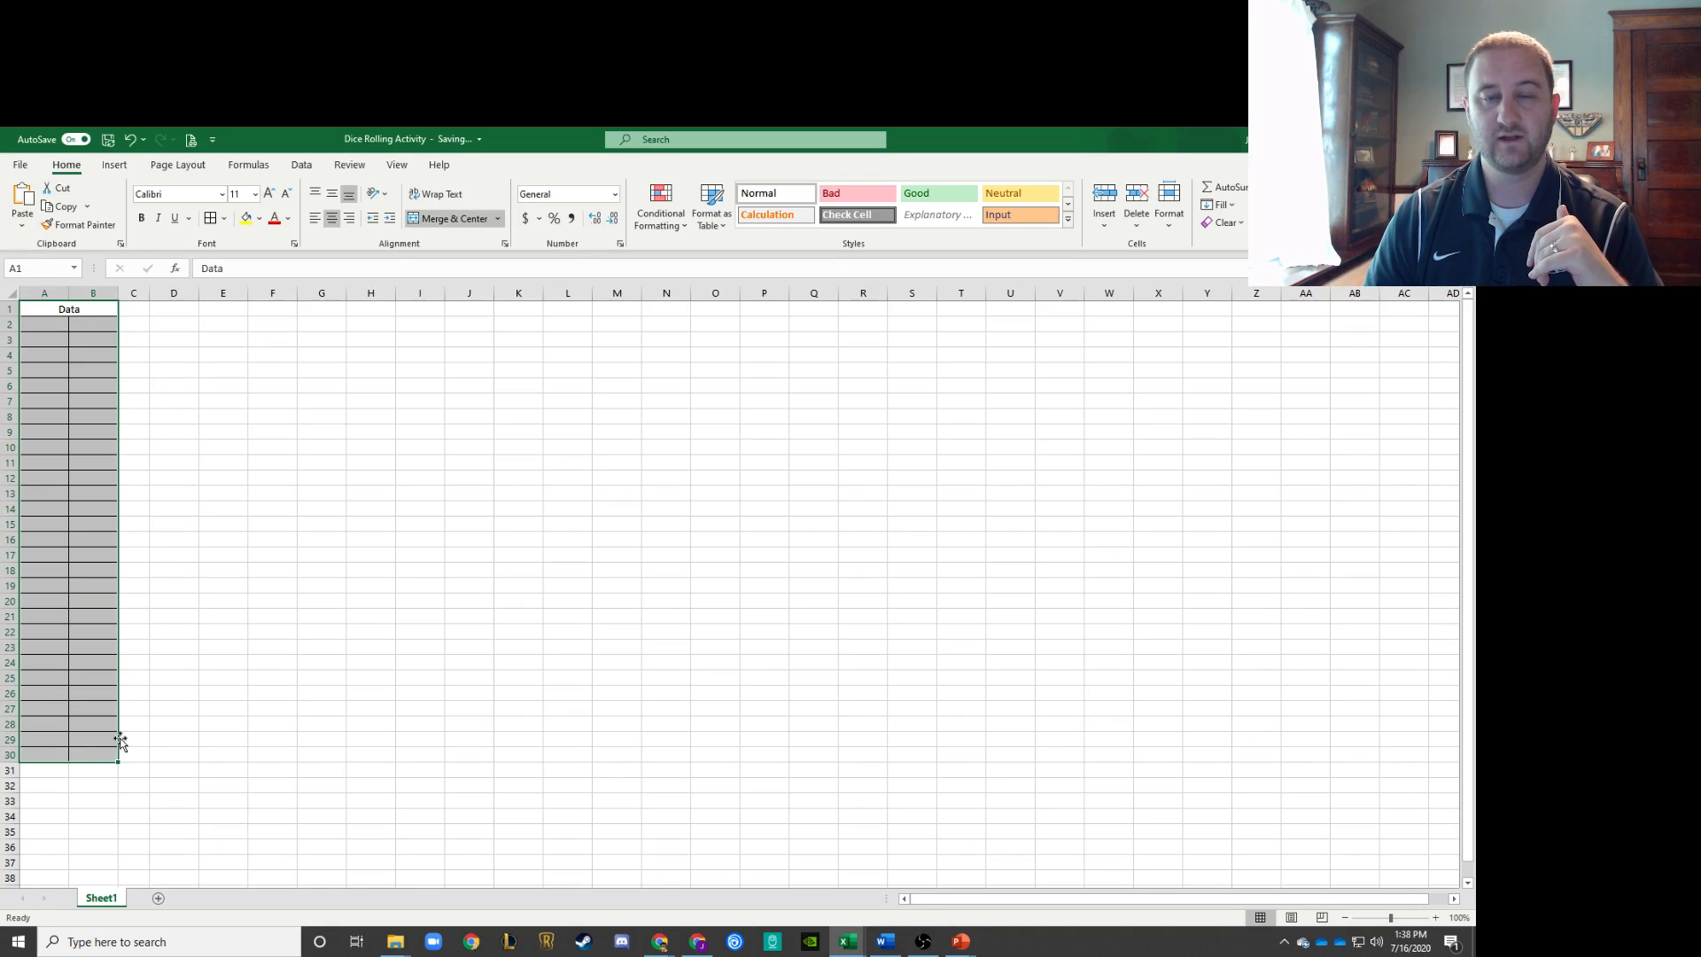
pyautogui.click(183, 657)
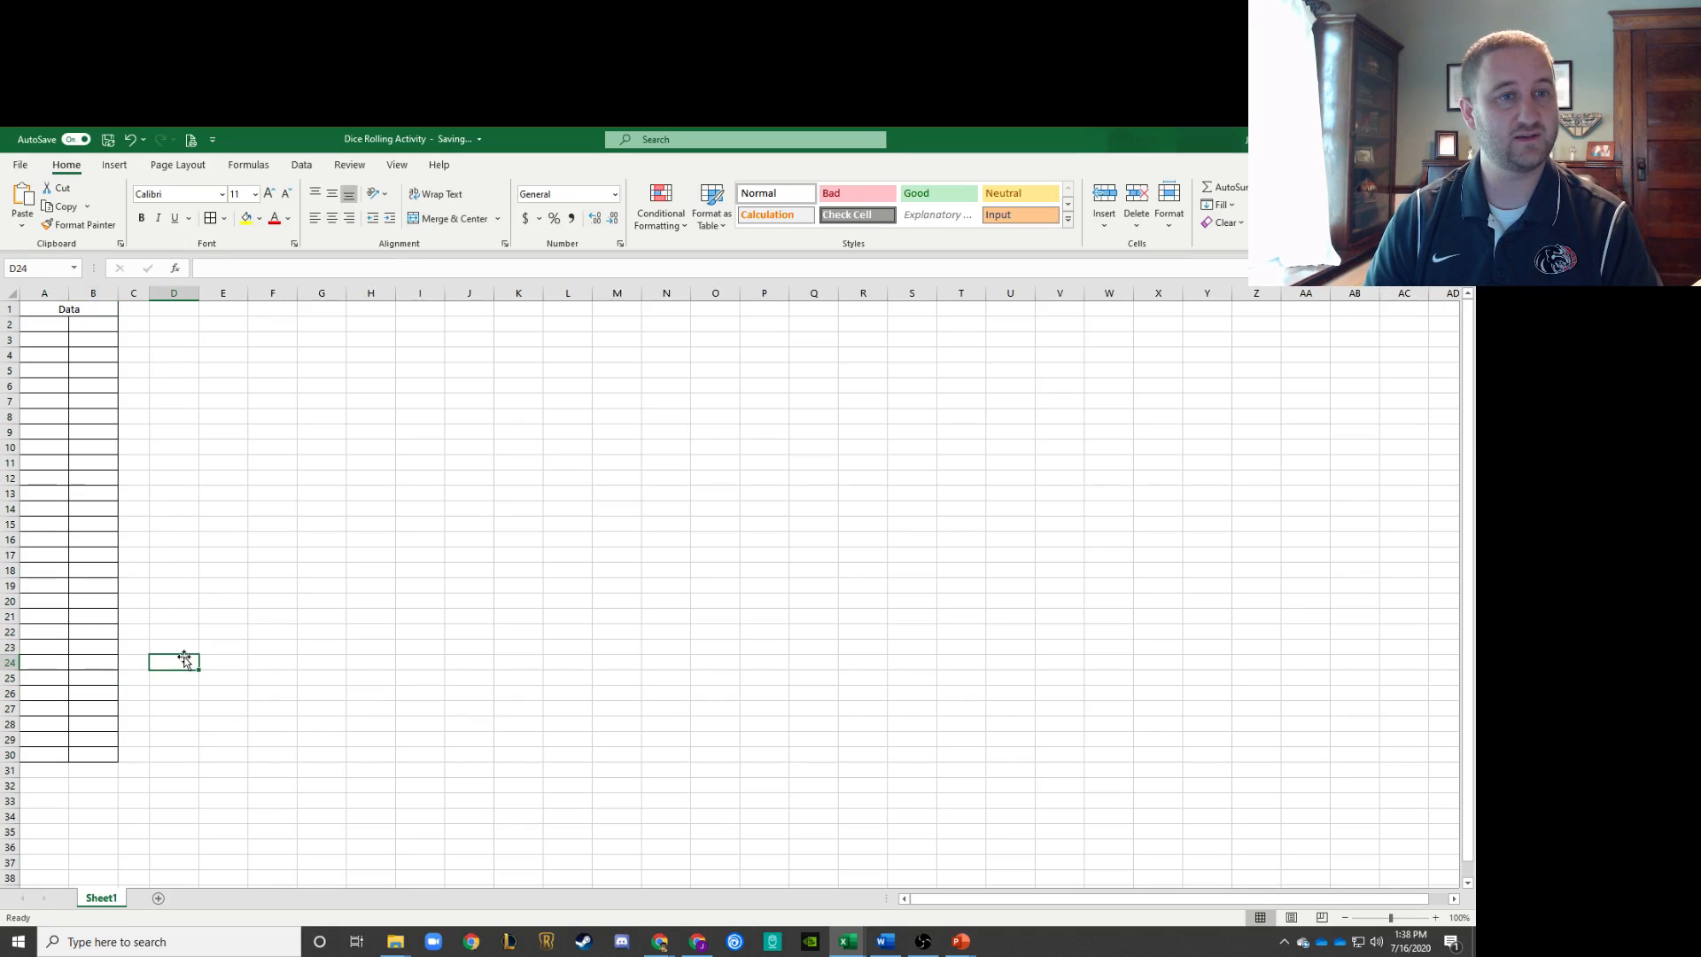
# Enter the label "Total Rolls:" in cell D1 and autofit column D to the text
pyautogui.click(178, 312)
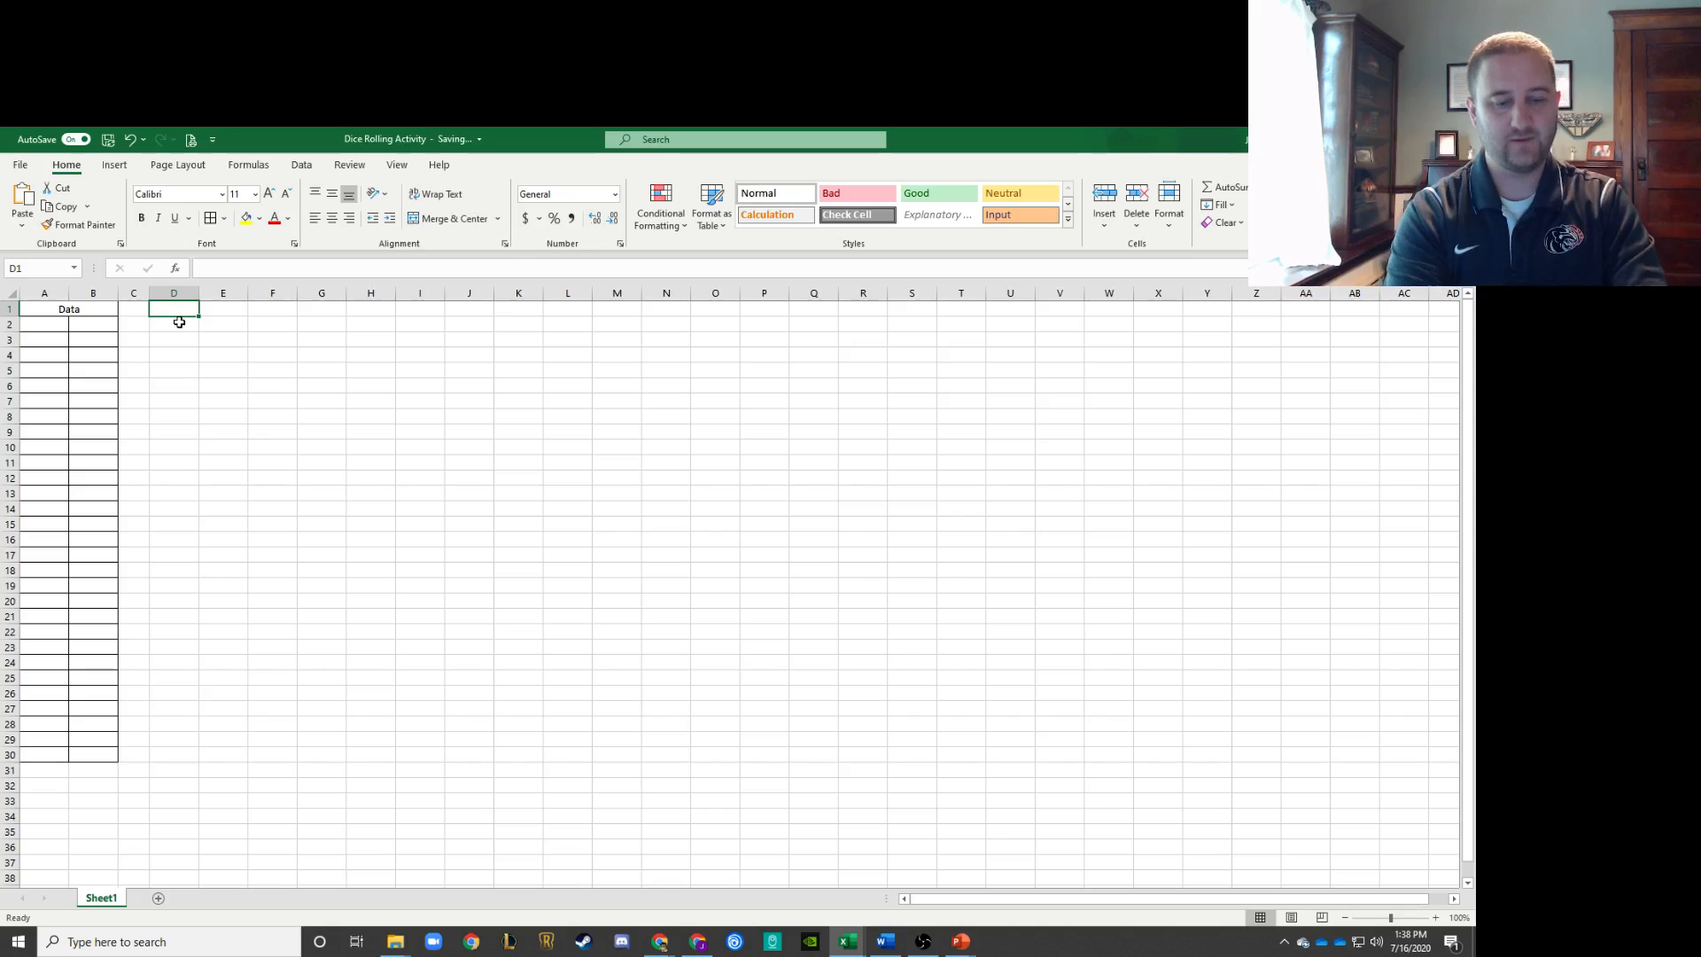
pyautogui.write('T')
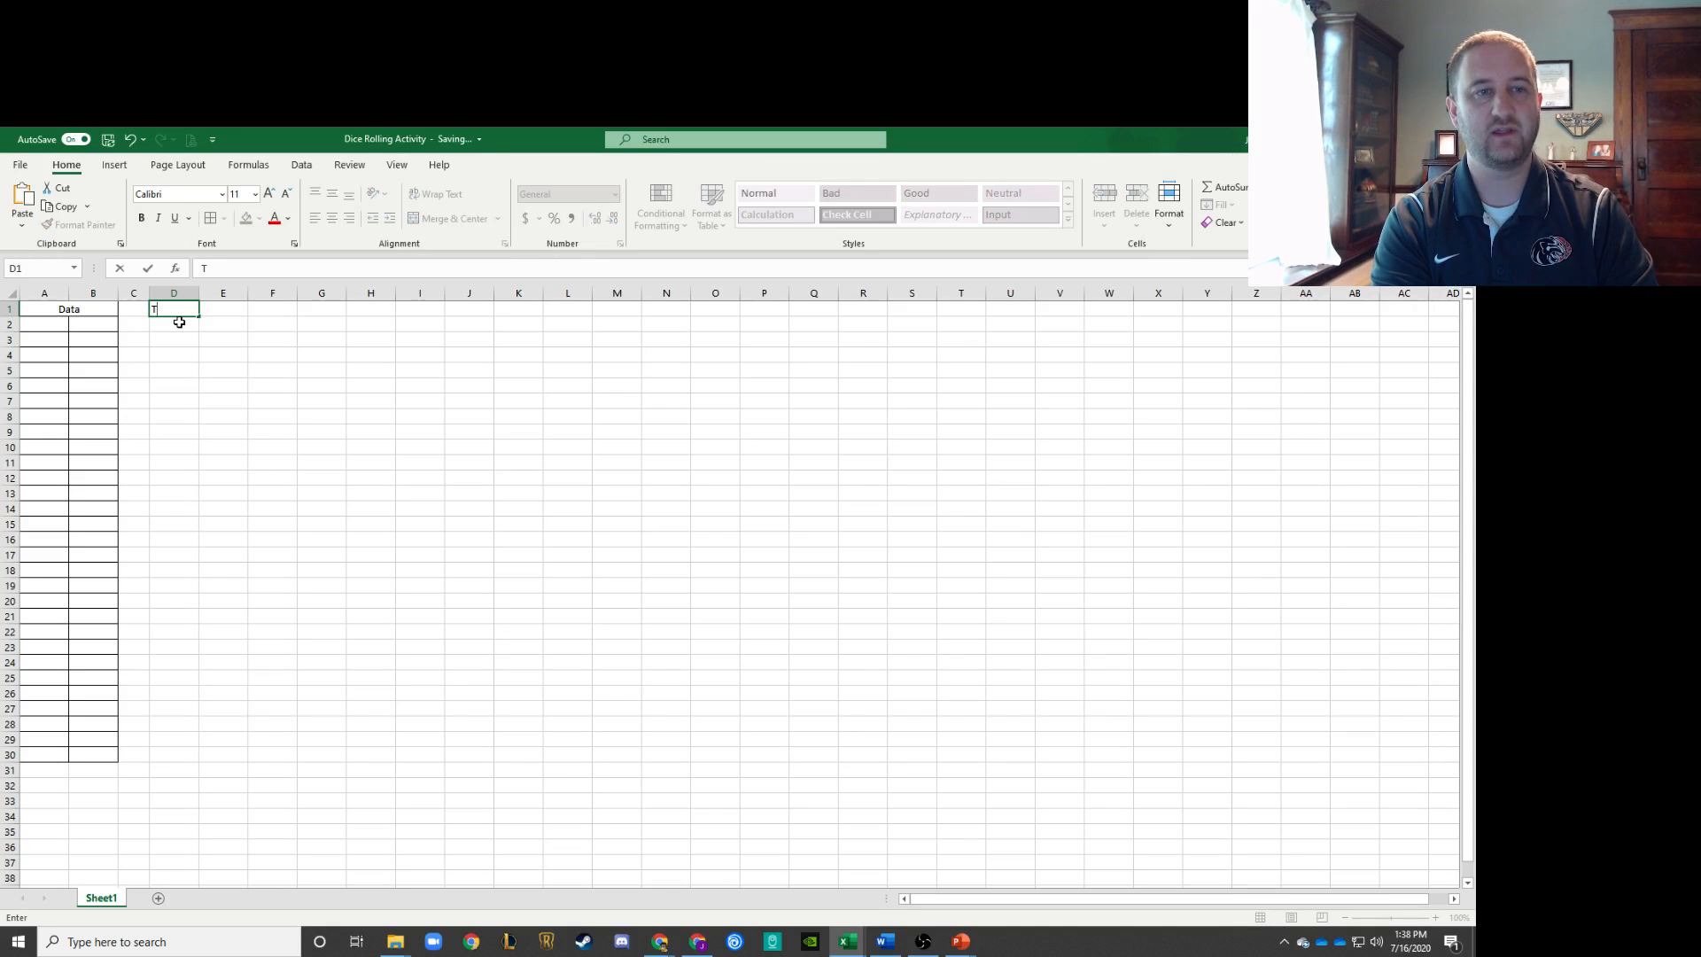
pyautogui.write('otal Rolls:')
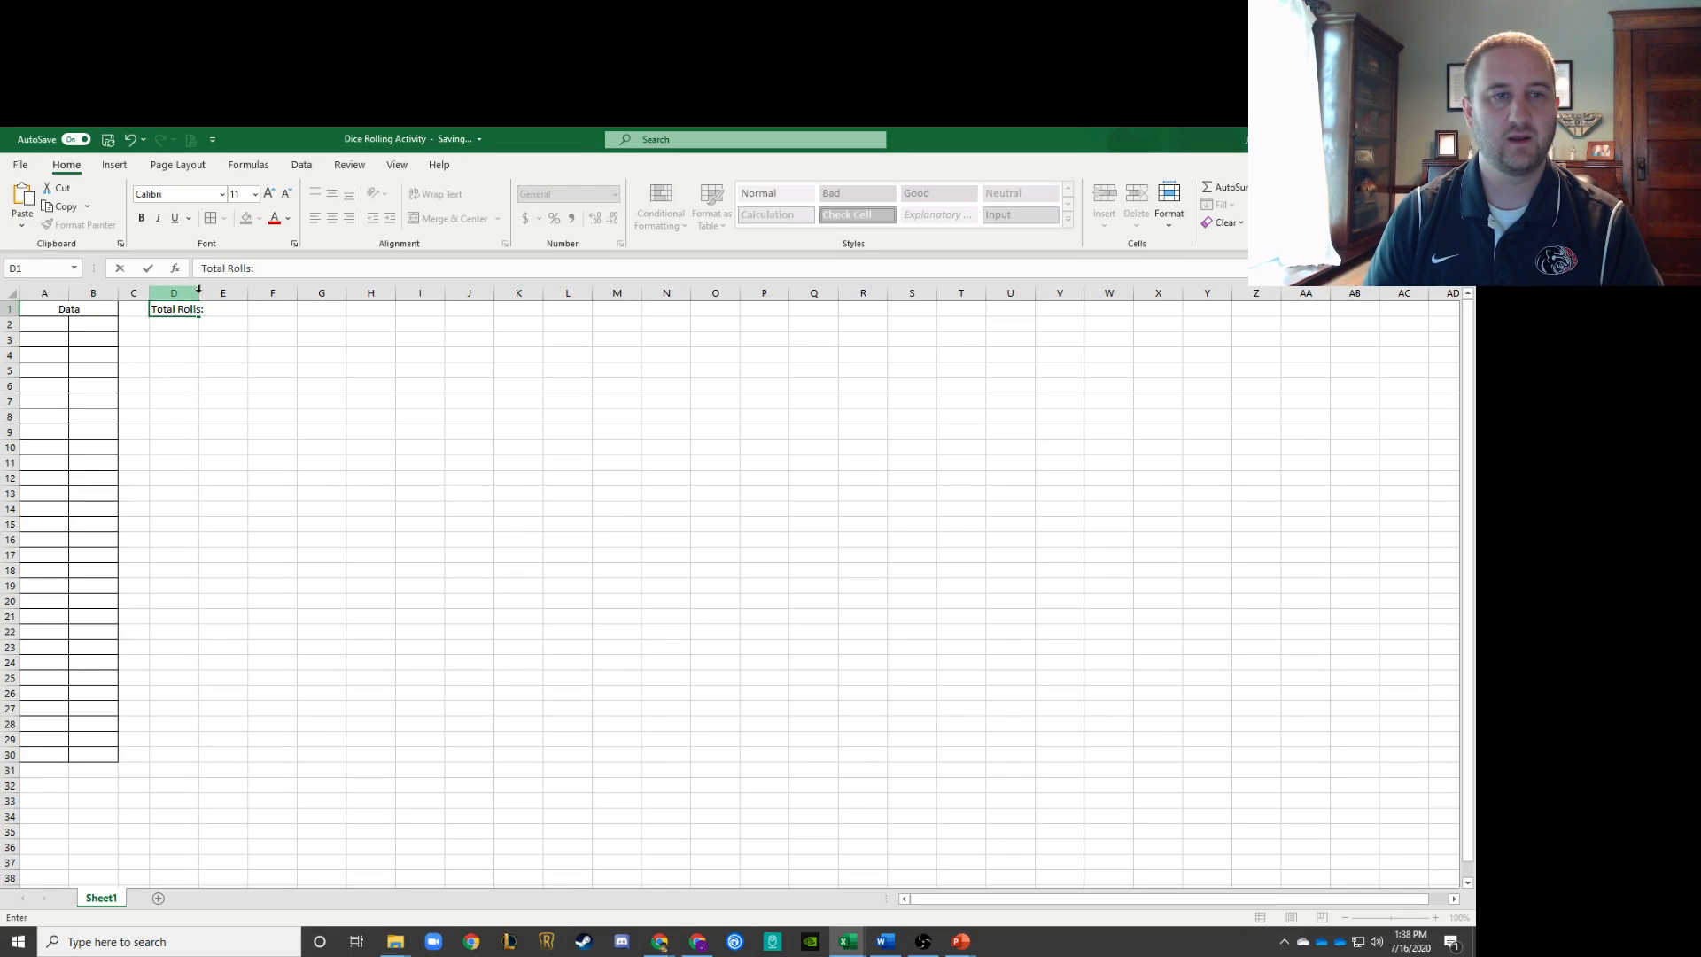
pyautogui.click(228, 351)
pyautogui.doubleClick(199, 292)
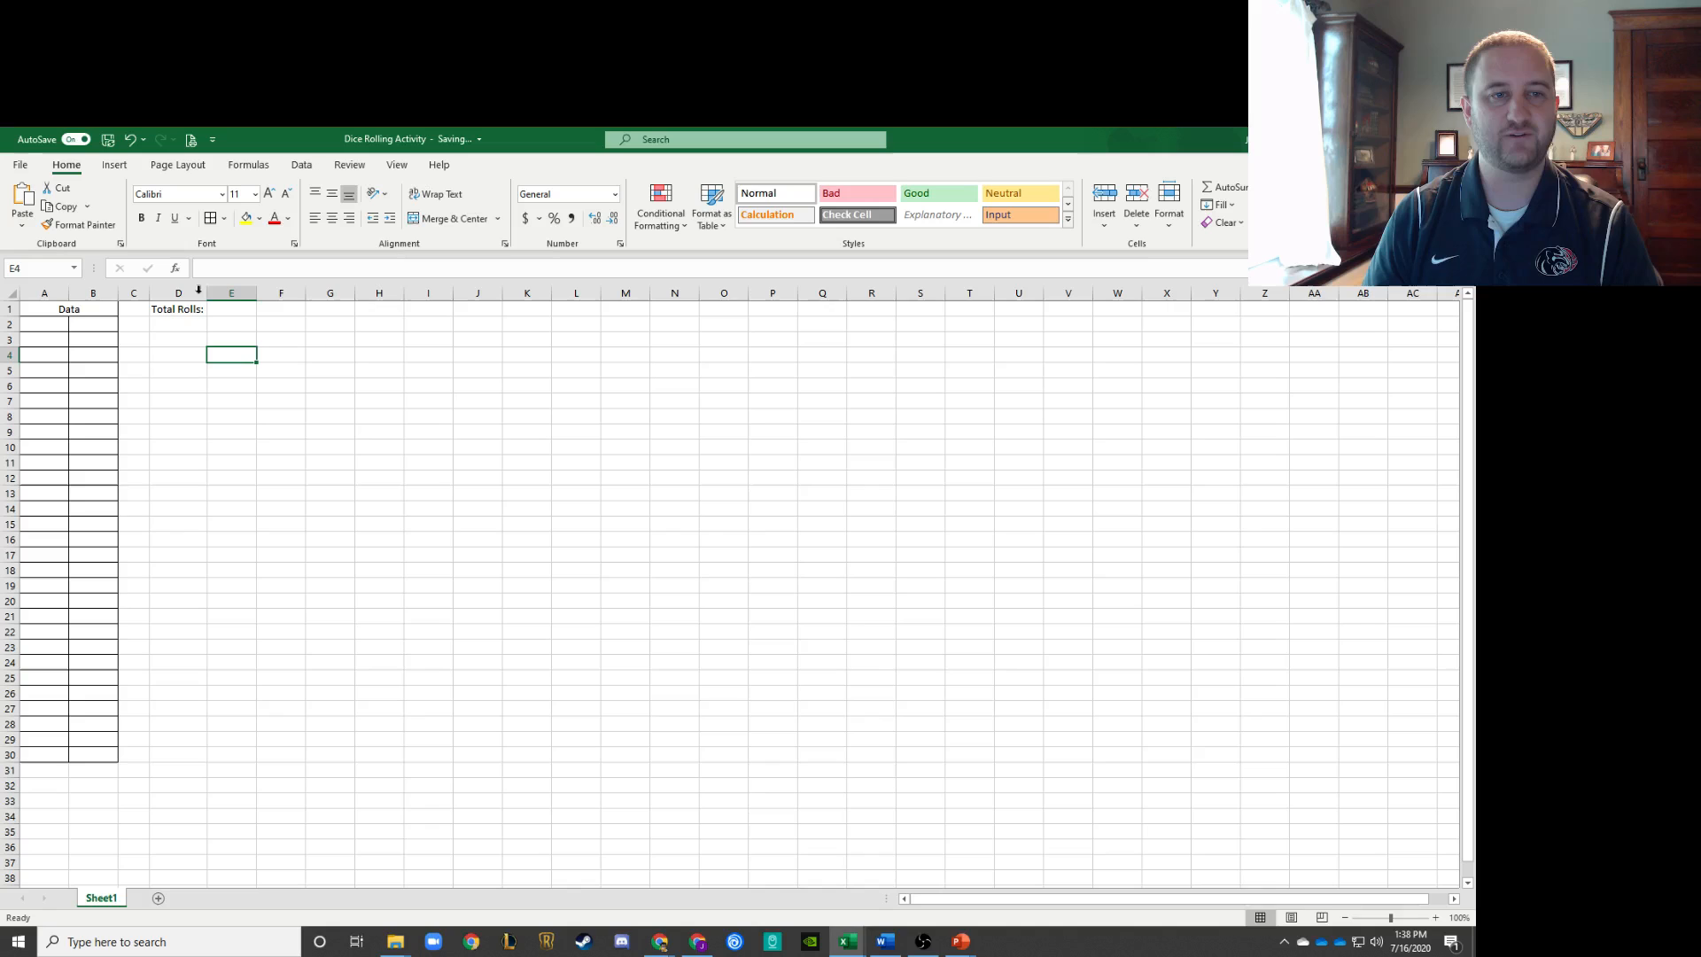
# Enter the formula =COUNT(A1:B30) in cell E1 to count the rolls in the data table
pyautogui.click(244, 311)
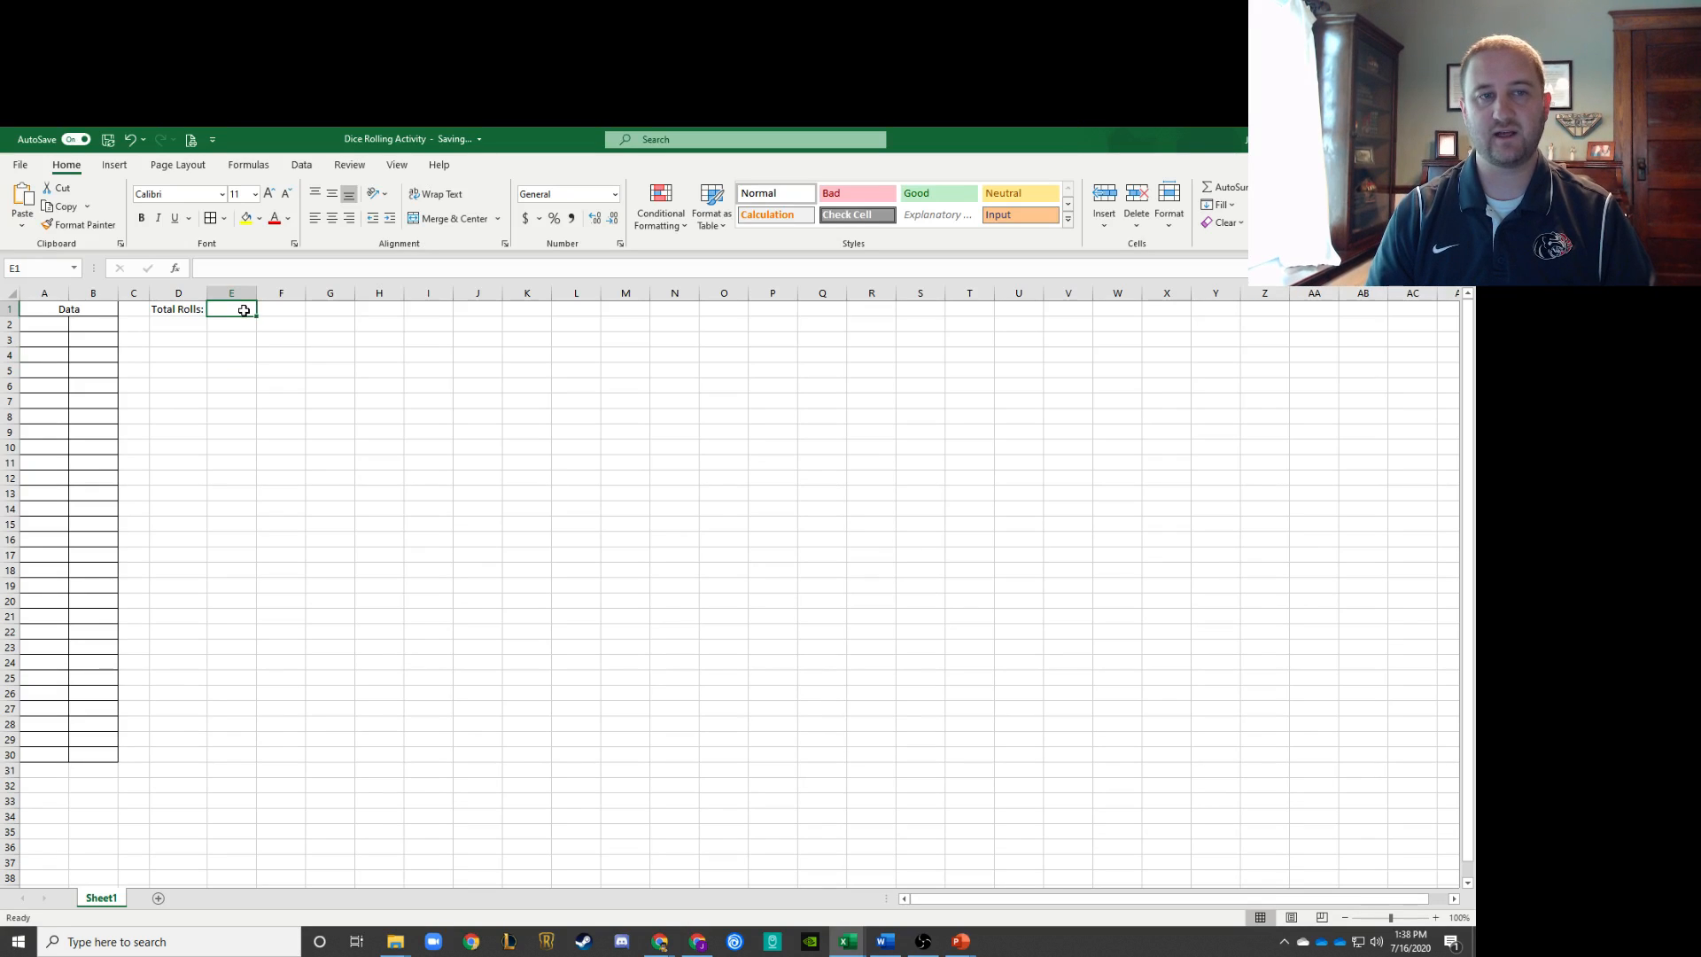
pyautogui.doubleClick(240, 310)
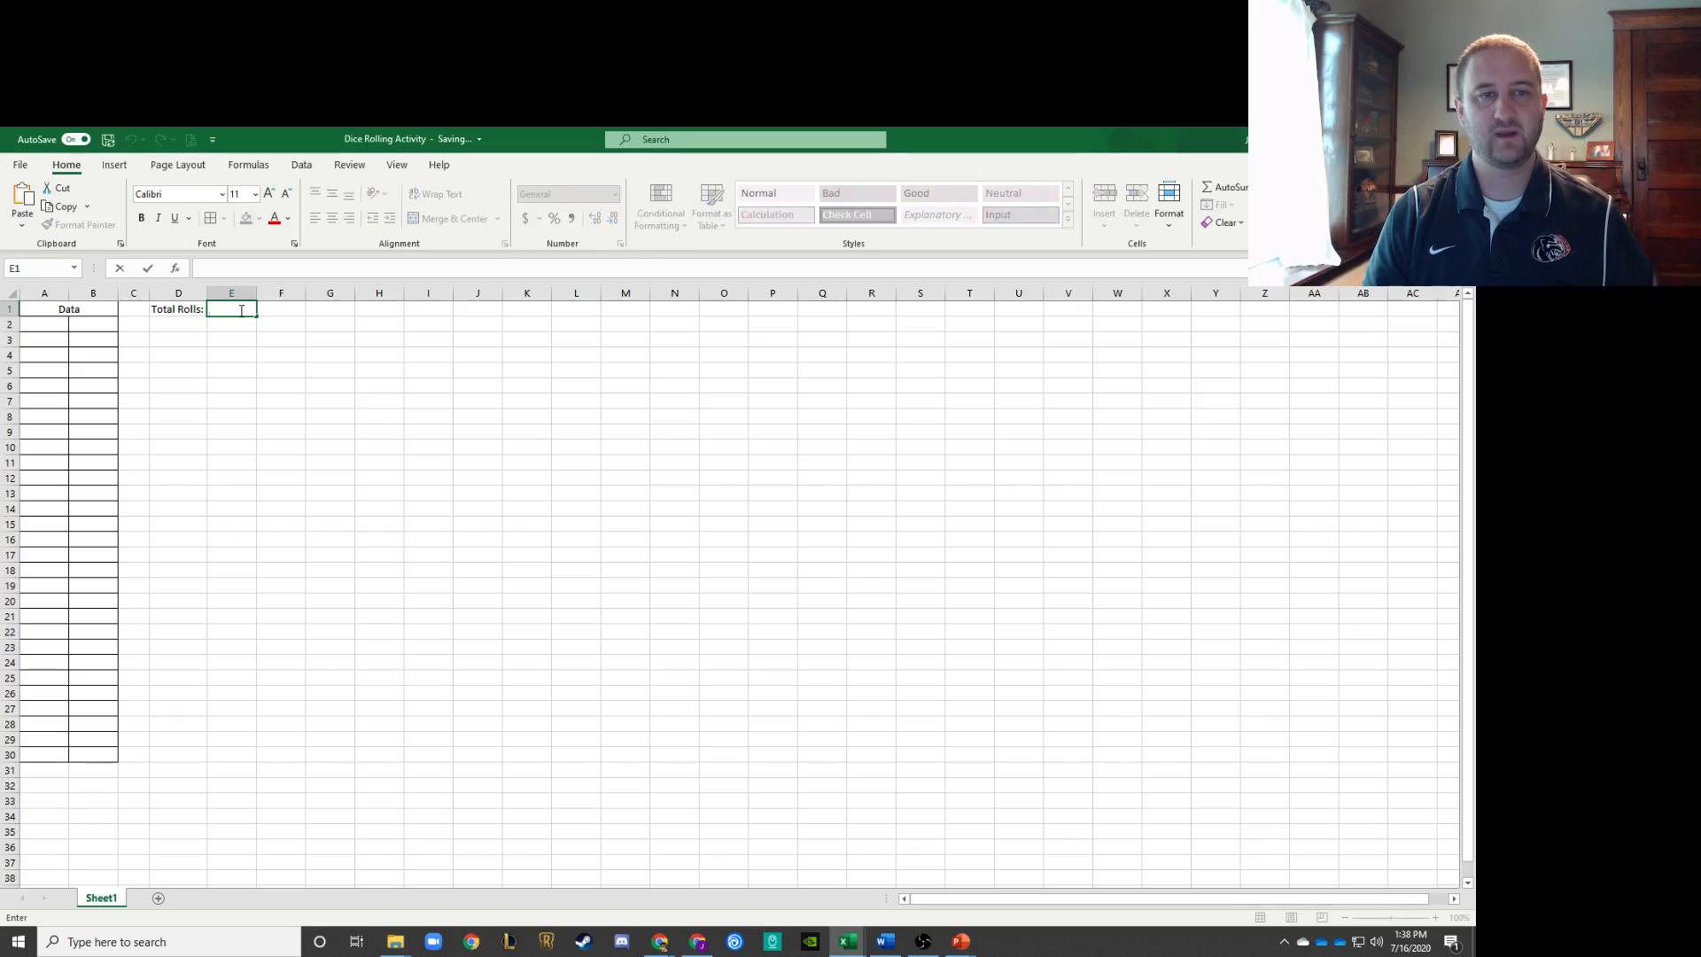
pyautogui.write('=')
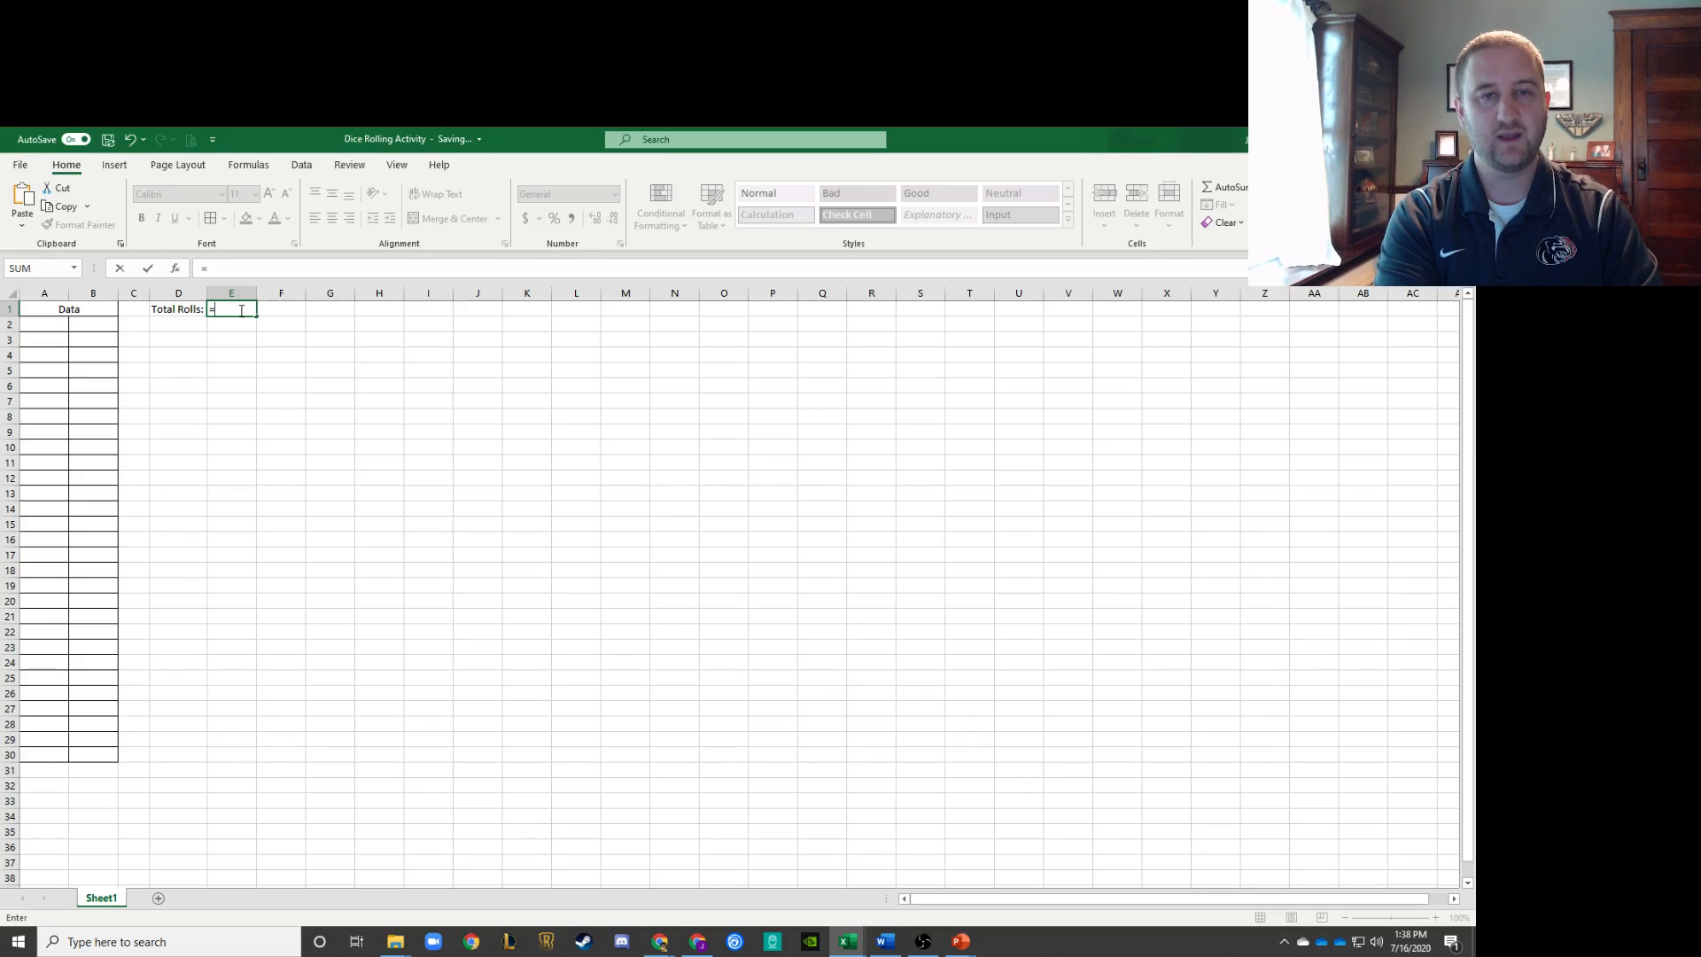
pyautogui.write('COUNT')
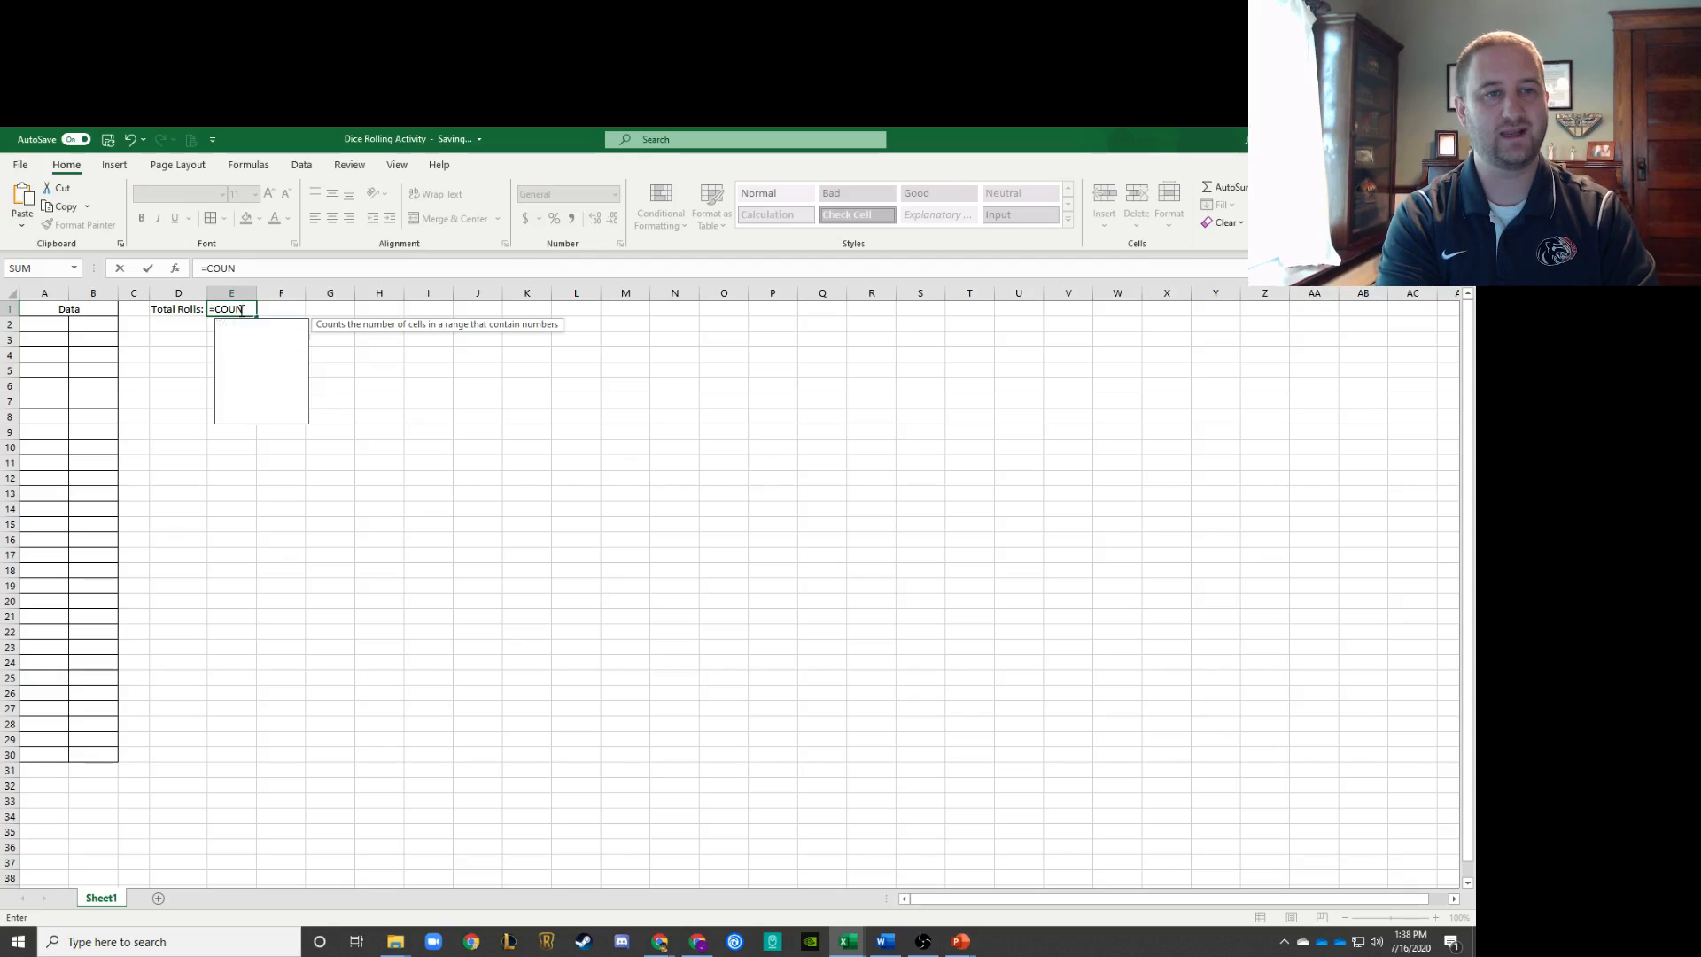
pyautogui.write('(')
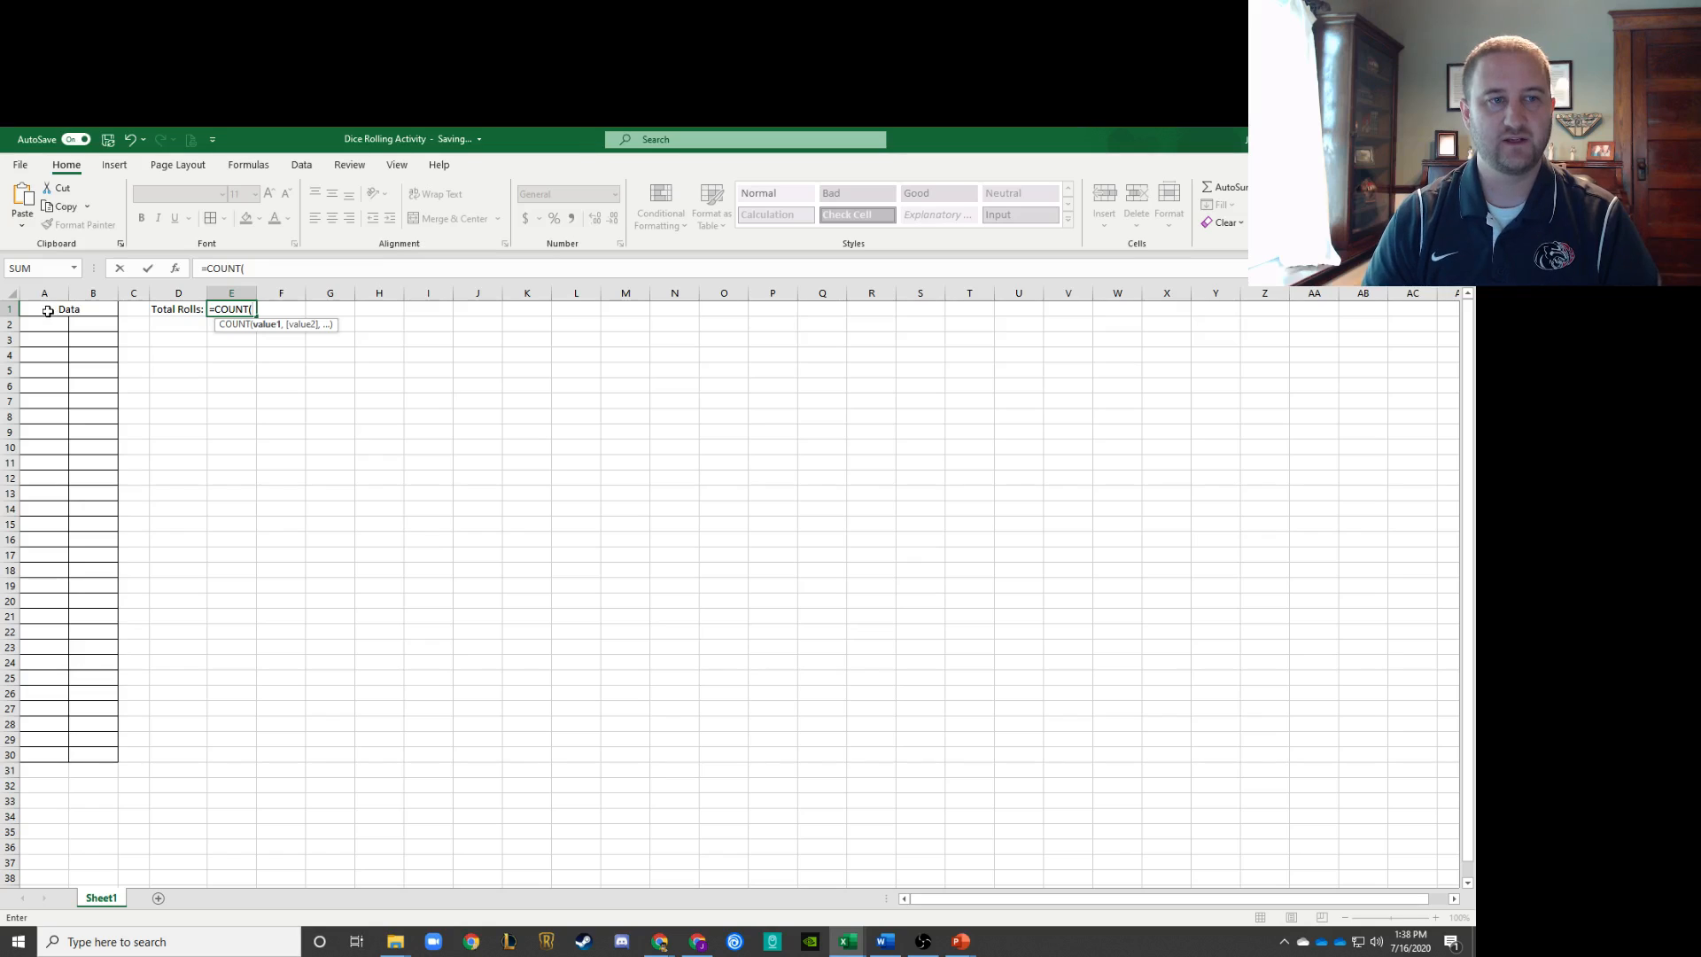
pyautogui.moveTo(45, 308); pyautogui.dragTo(85, 755)
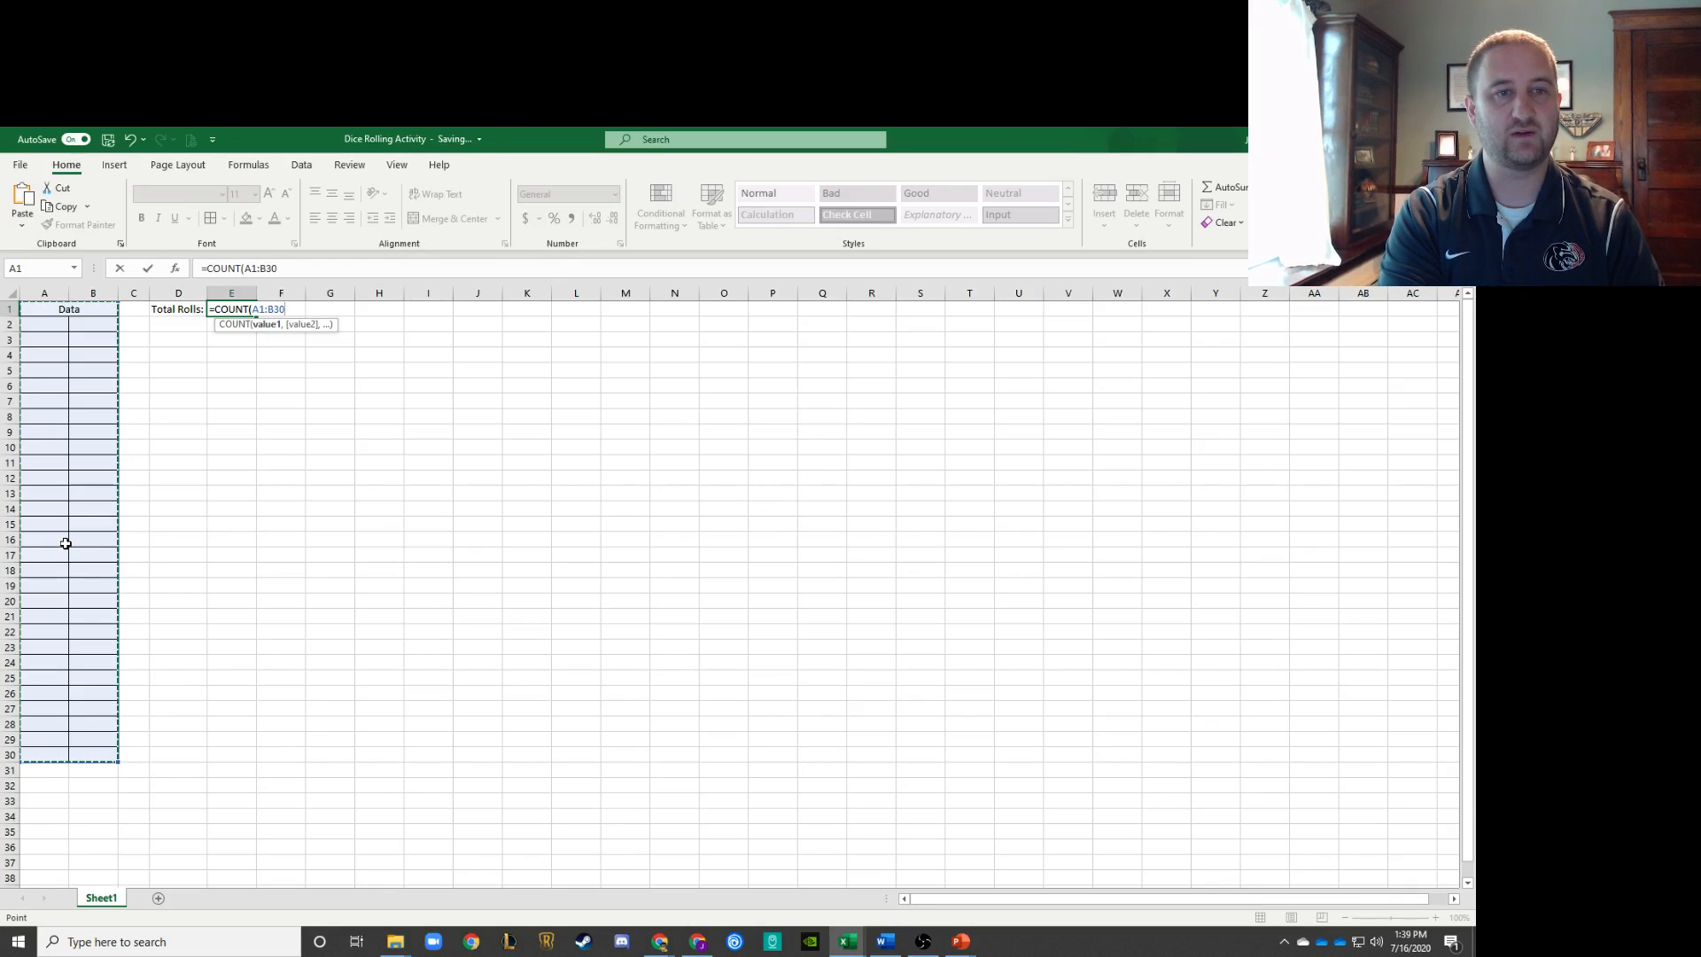
pyautogui.write(')')
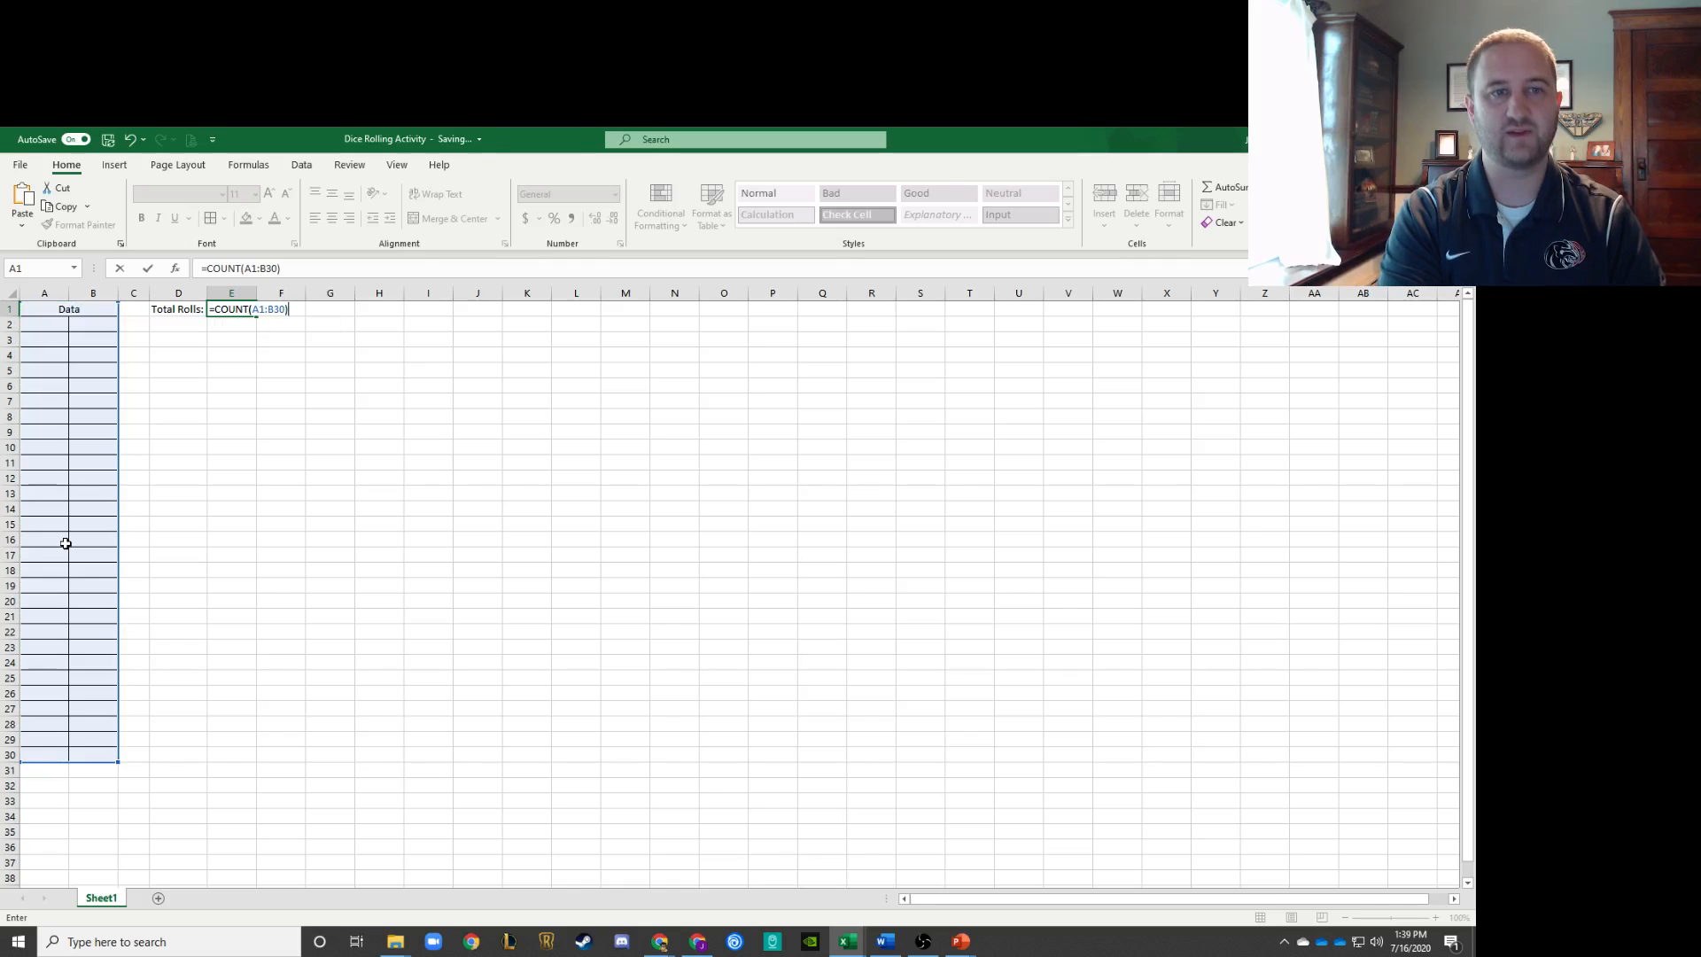
pyautogui.press('Return')
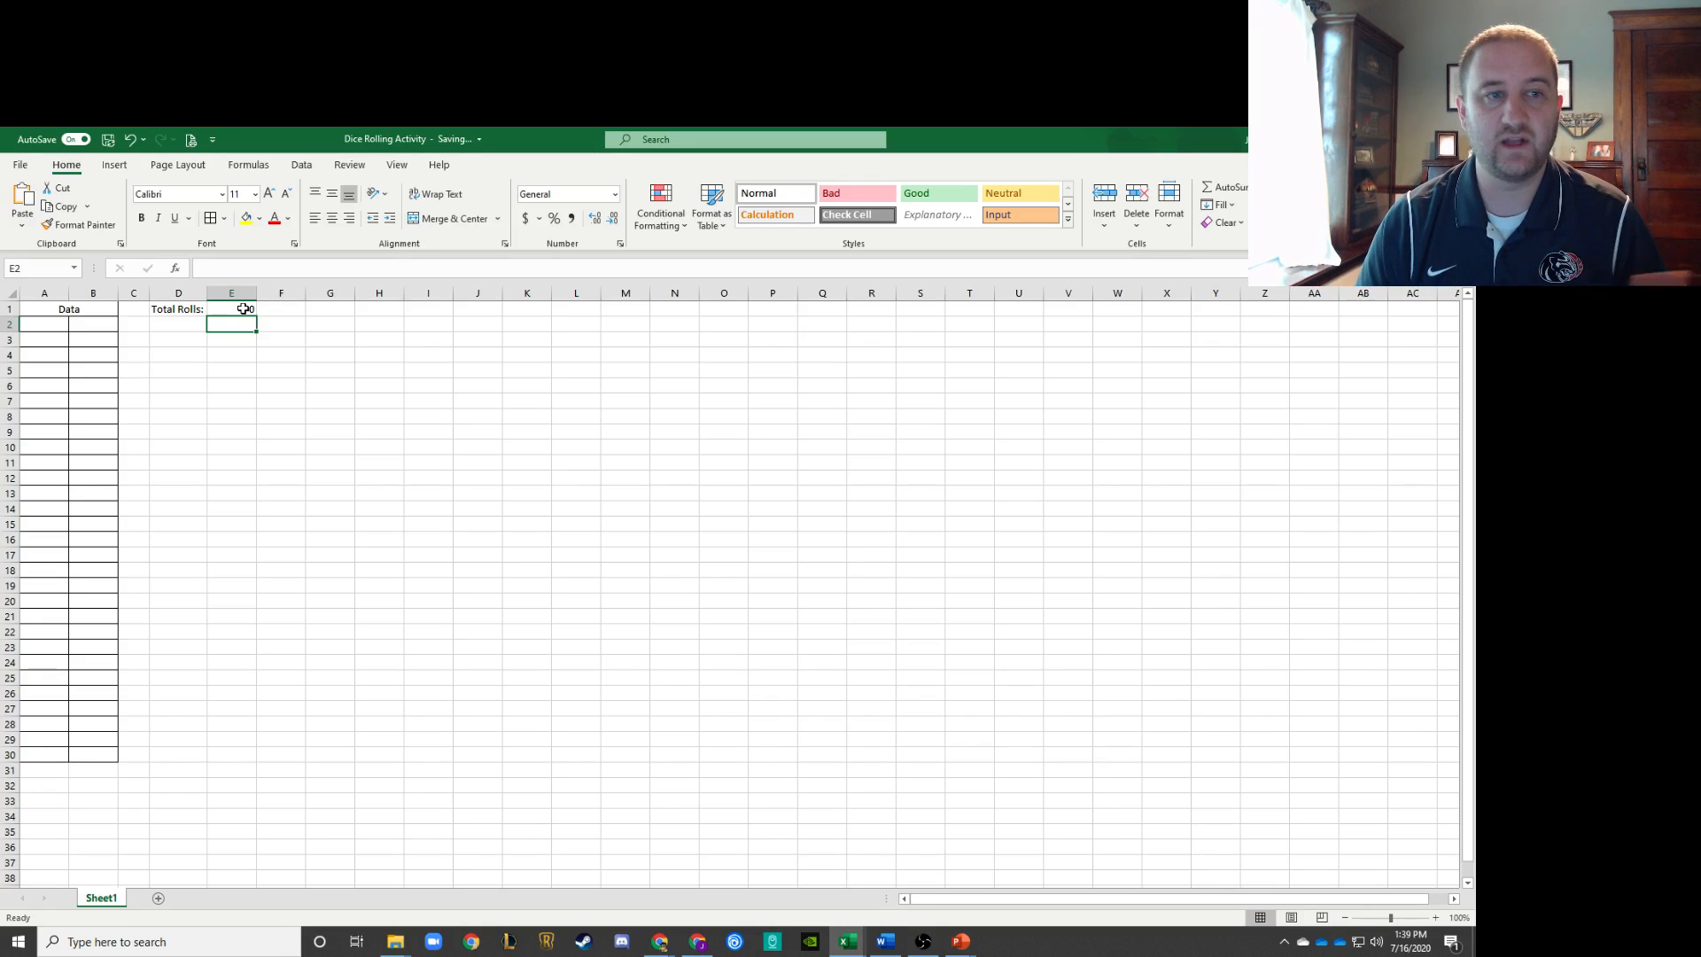
# Test the roll count by entering 2 in cell A2, and clear that test entry
pyautogui.click(40, 325)
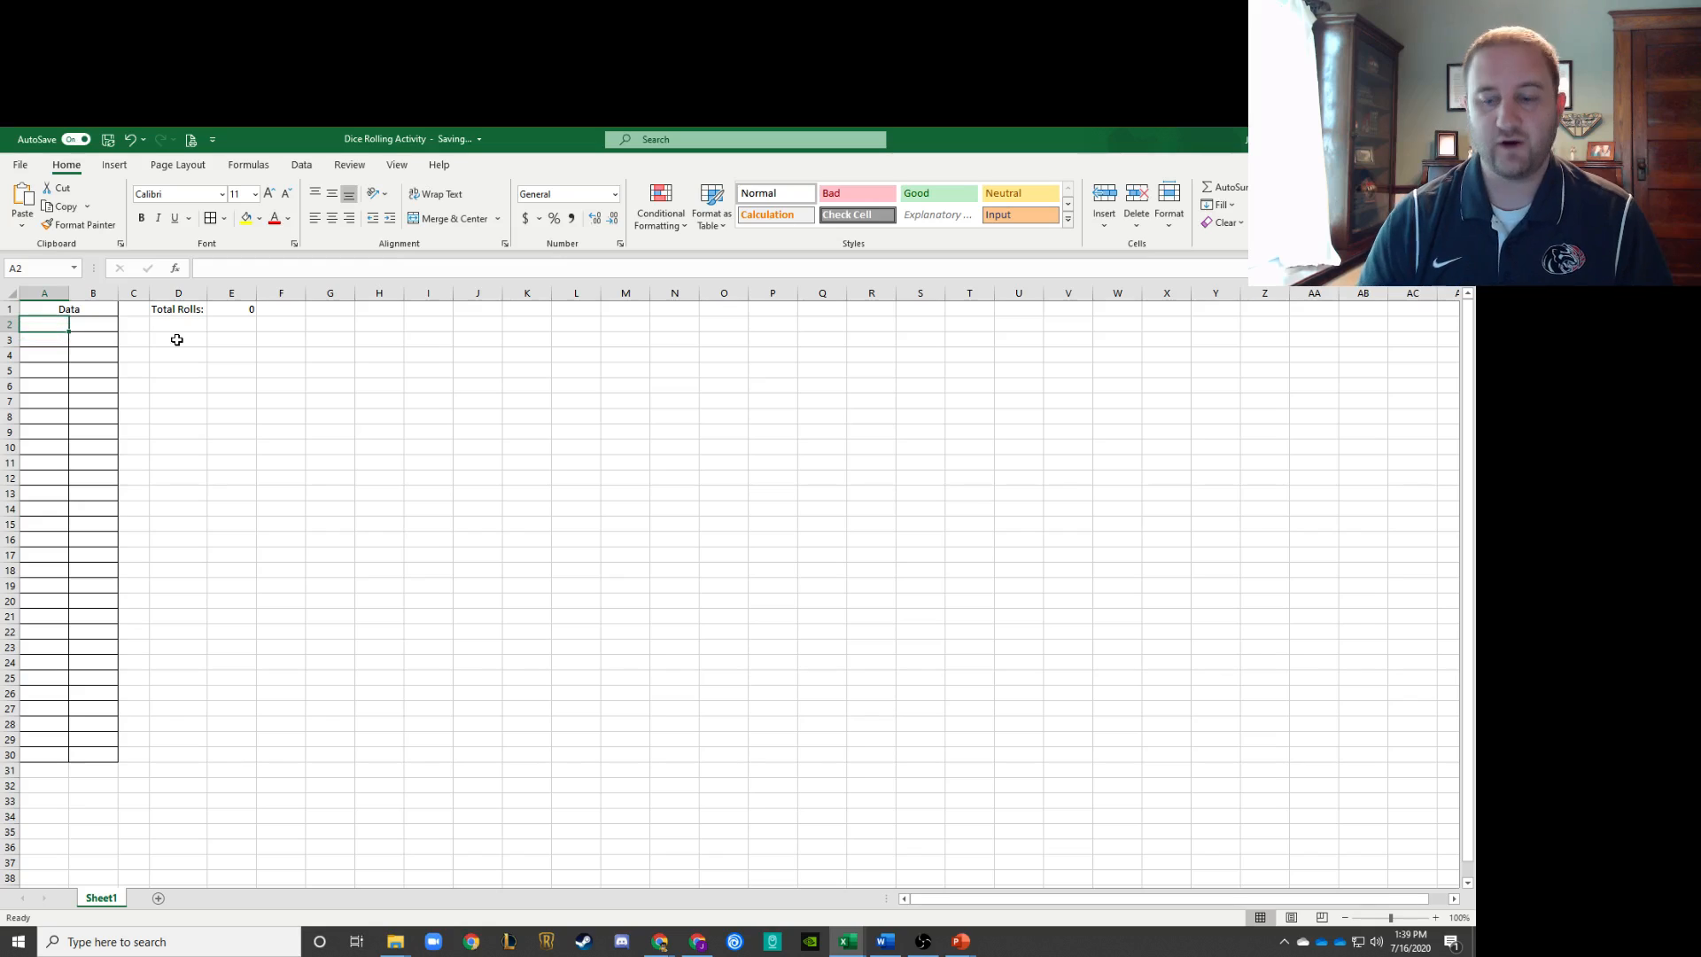
pyautogui.write('2')
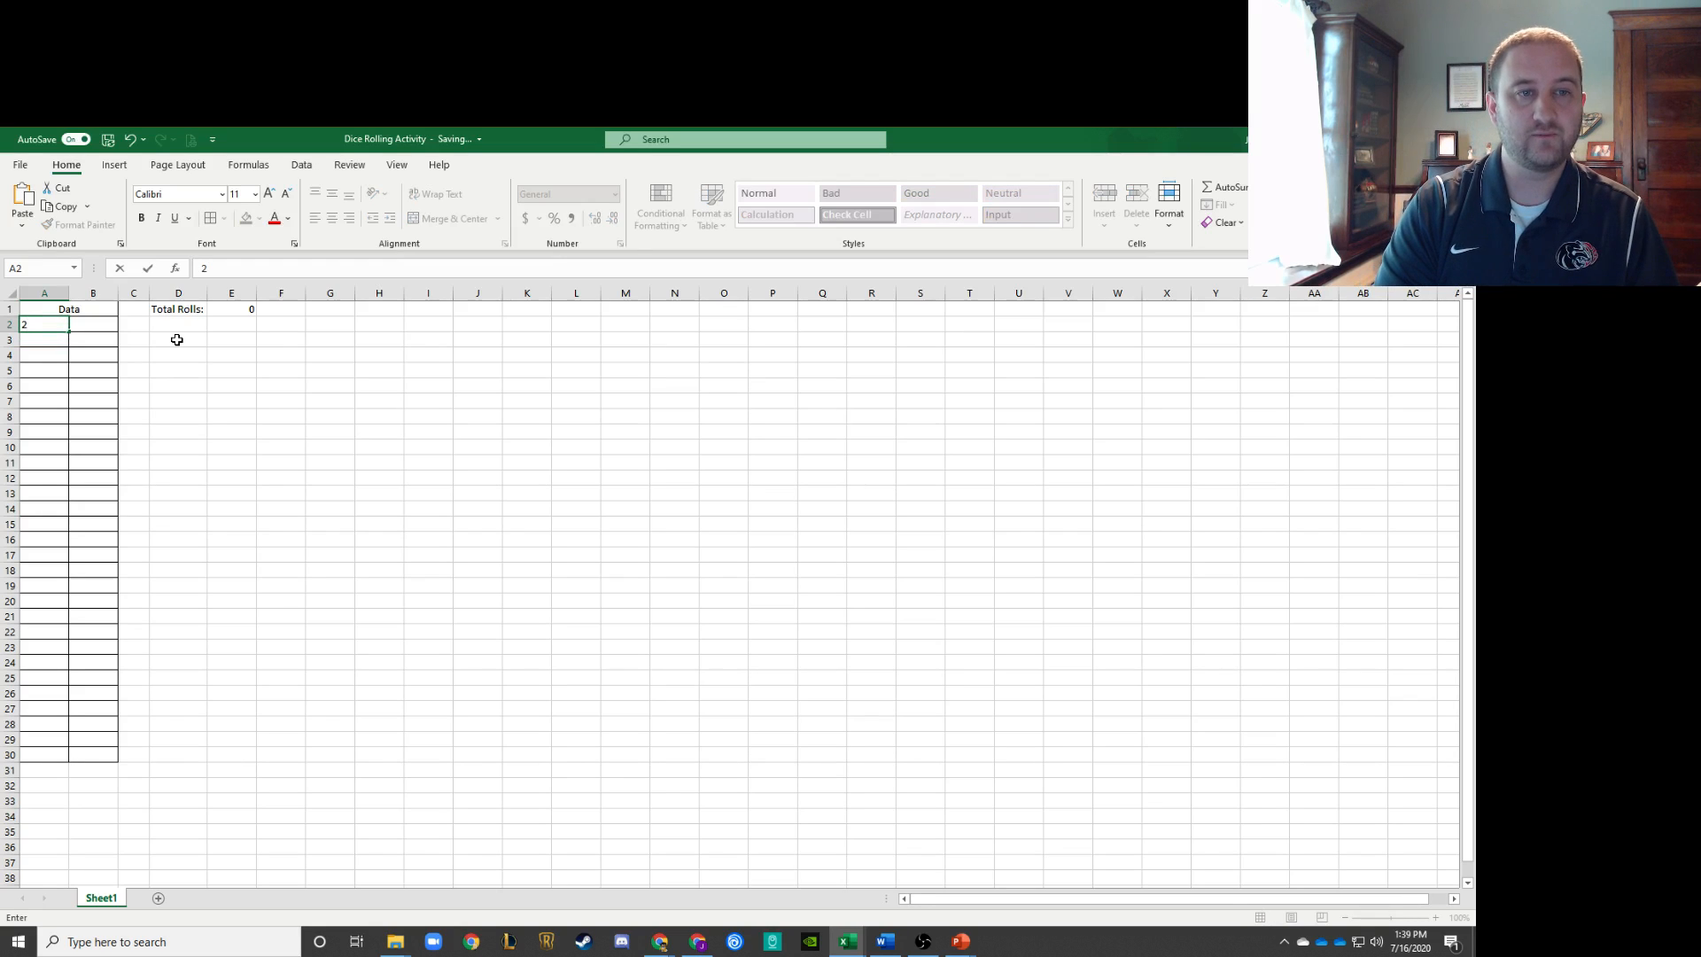
pyautogui.press('Return')
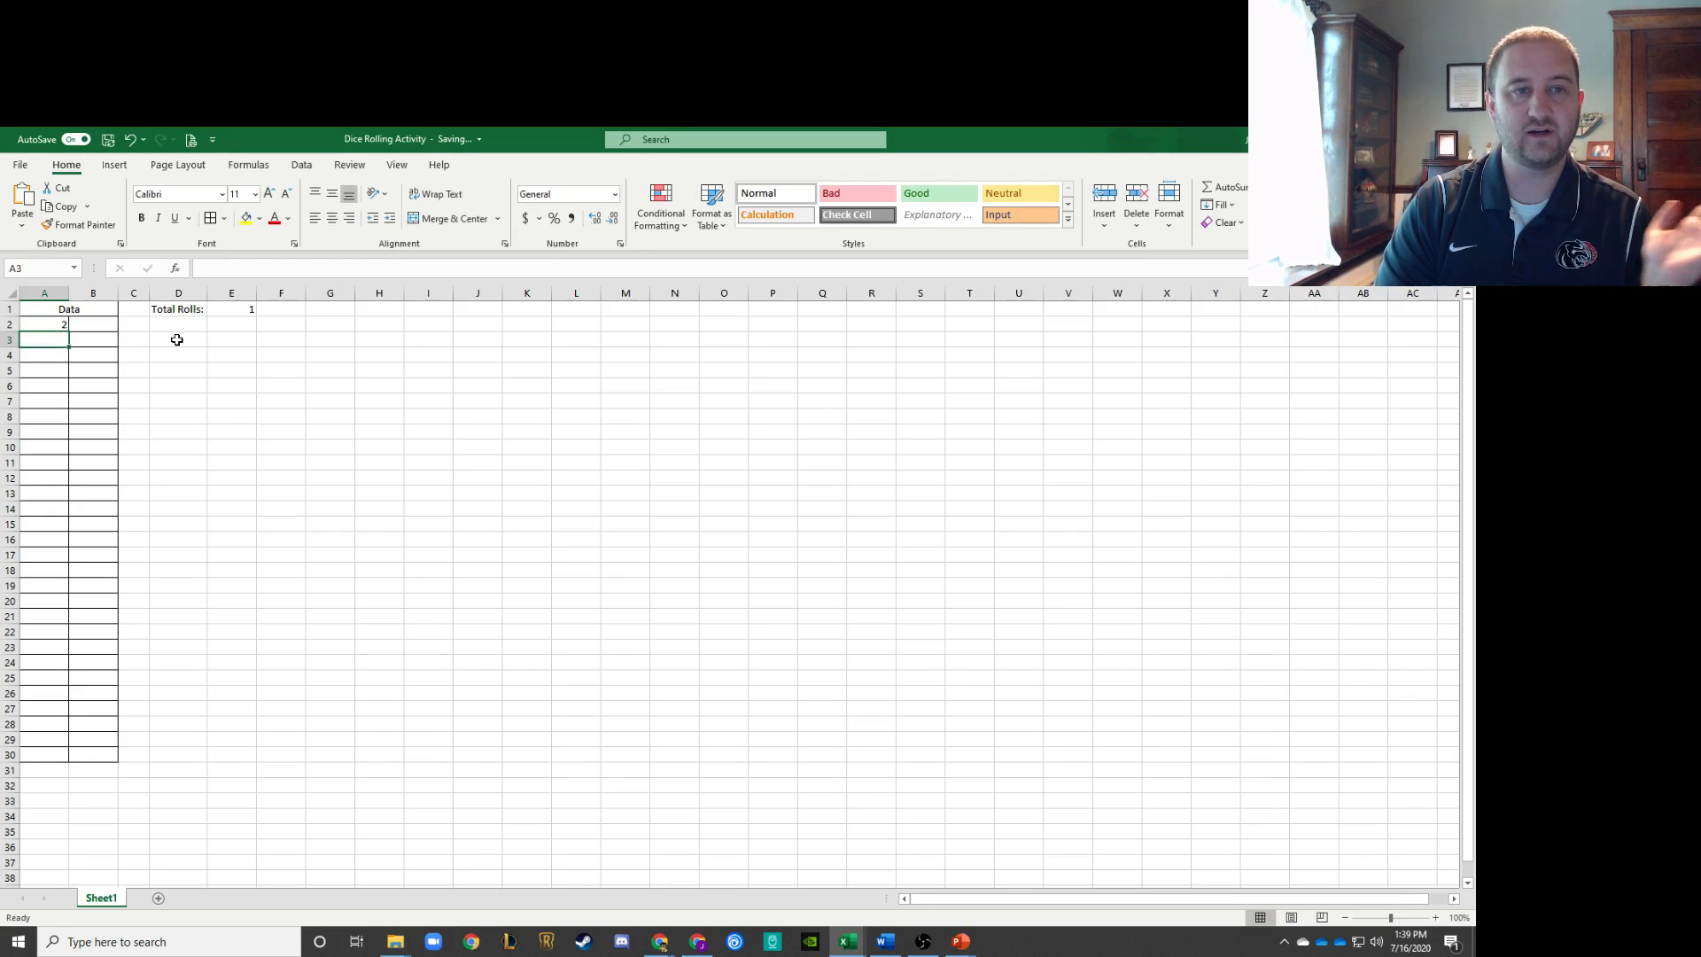
pyautogui.click(53, 325)
pyautogui.press('BackSpace')
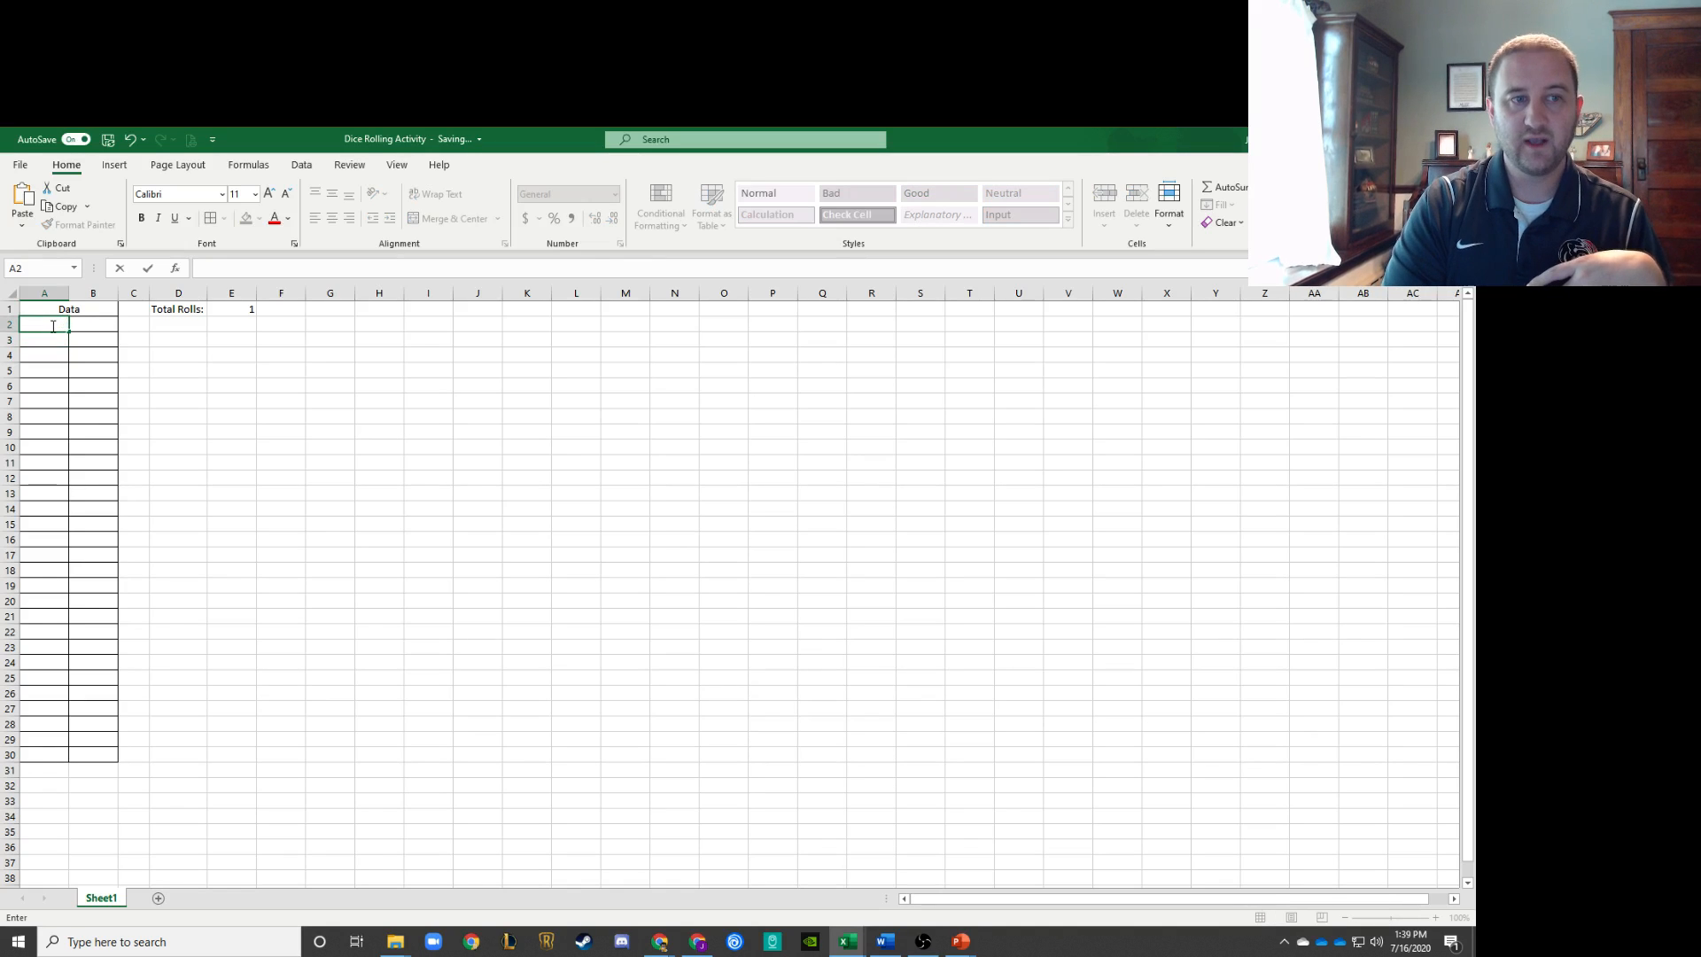
pyautogui.press('Return')
# Enter the dice rolls 1, 2 and 5 in cells A2 to A4 of the data table
pyautogui.click(52, 325)
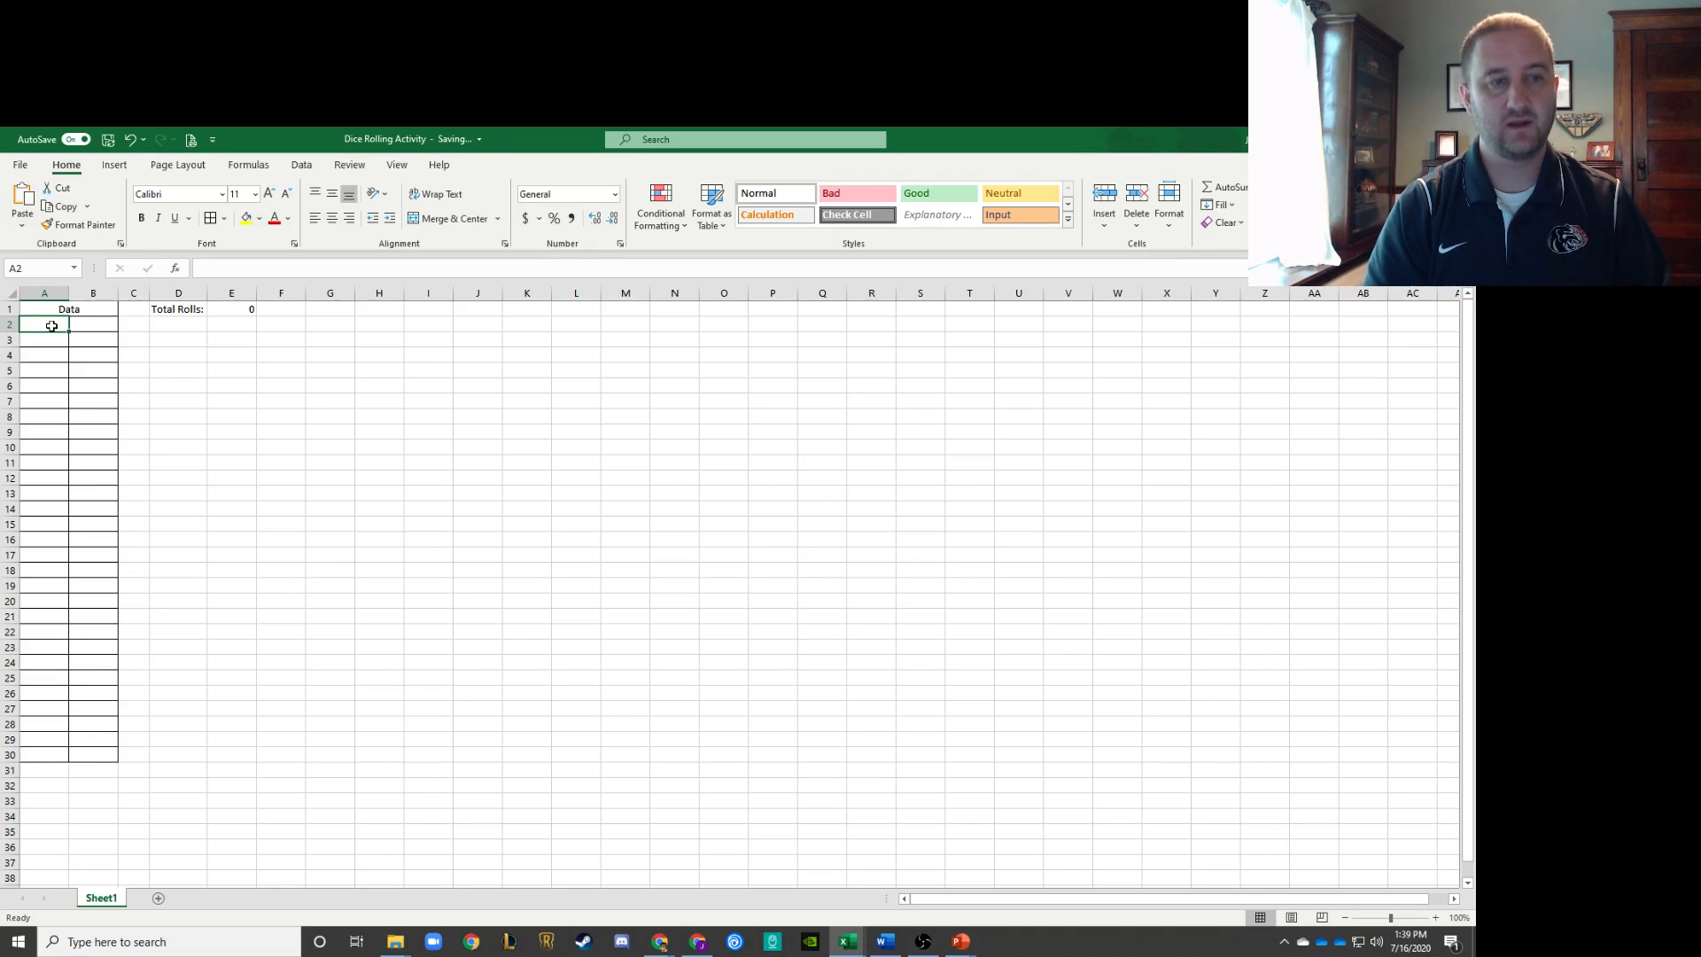
pyautogui.write('1')
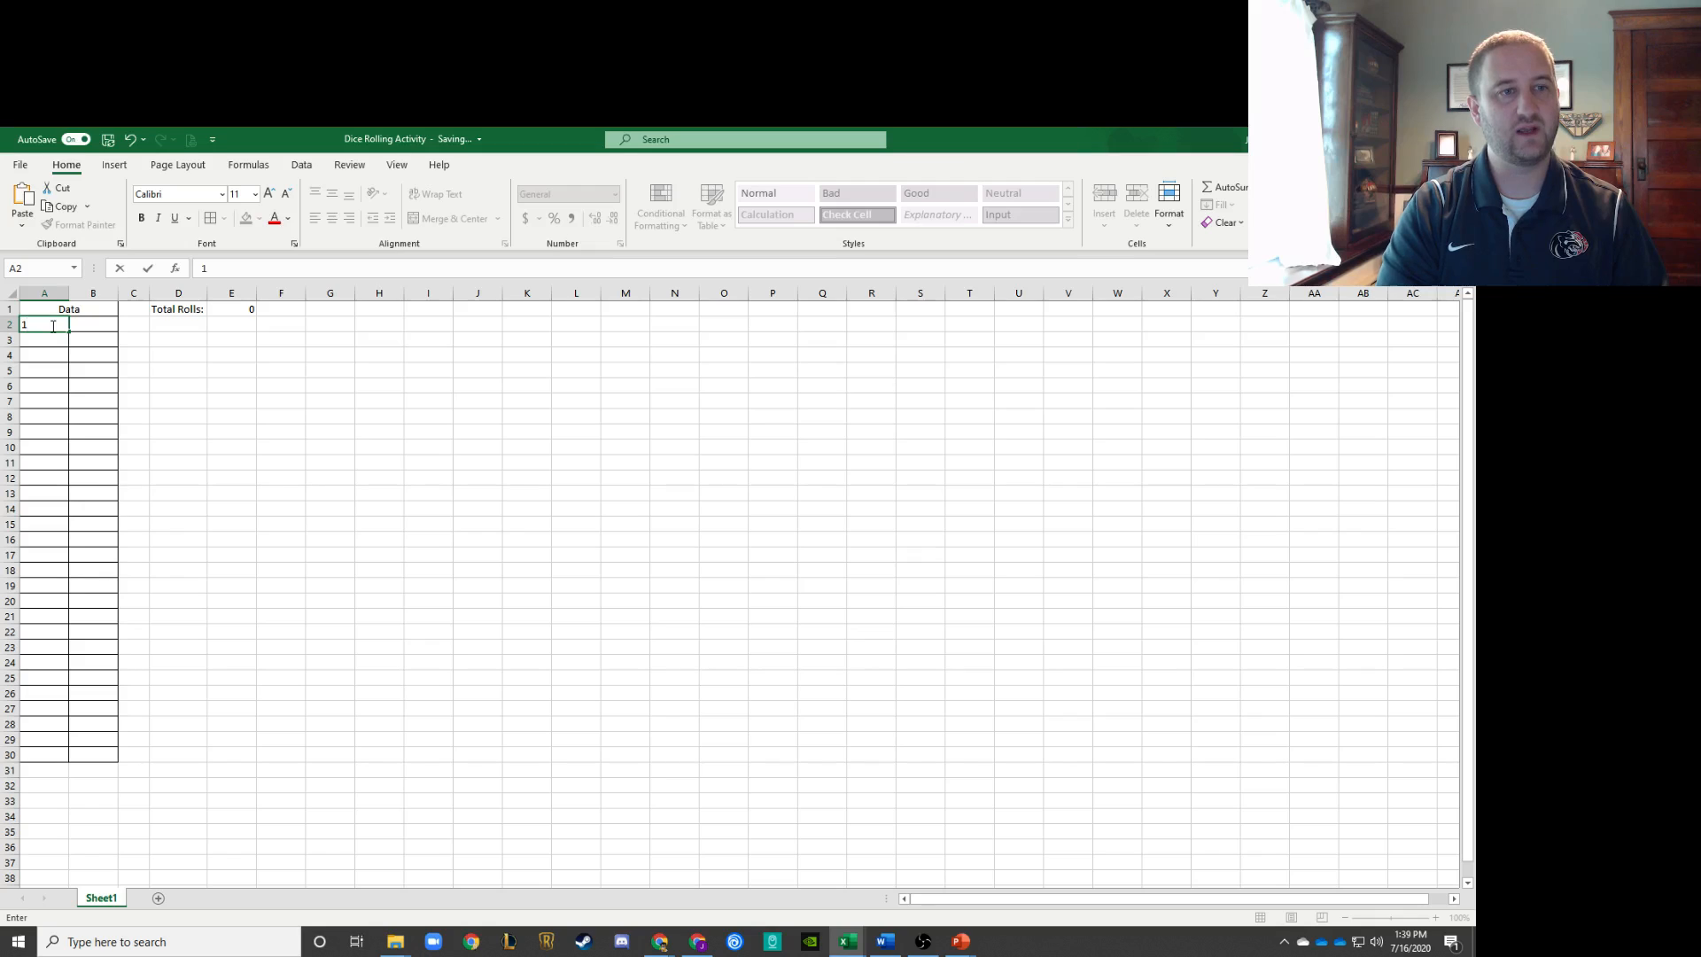
pyautogui.press('Return')
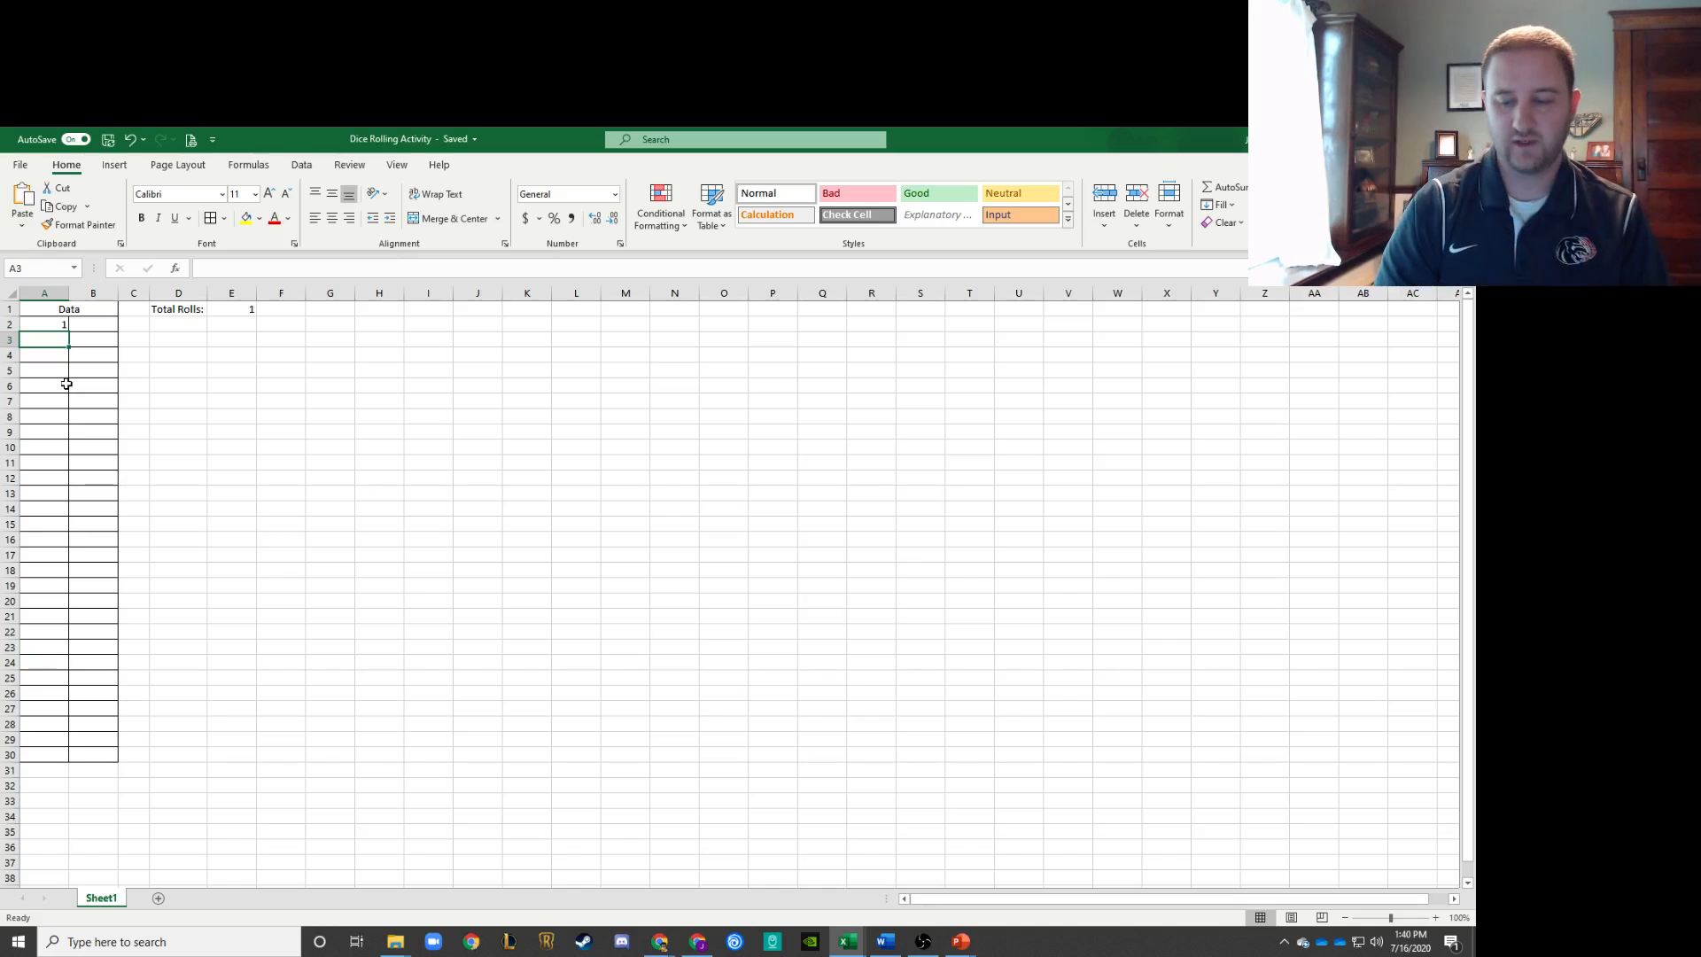
pyautogui.write('2')
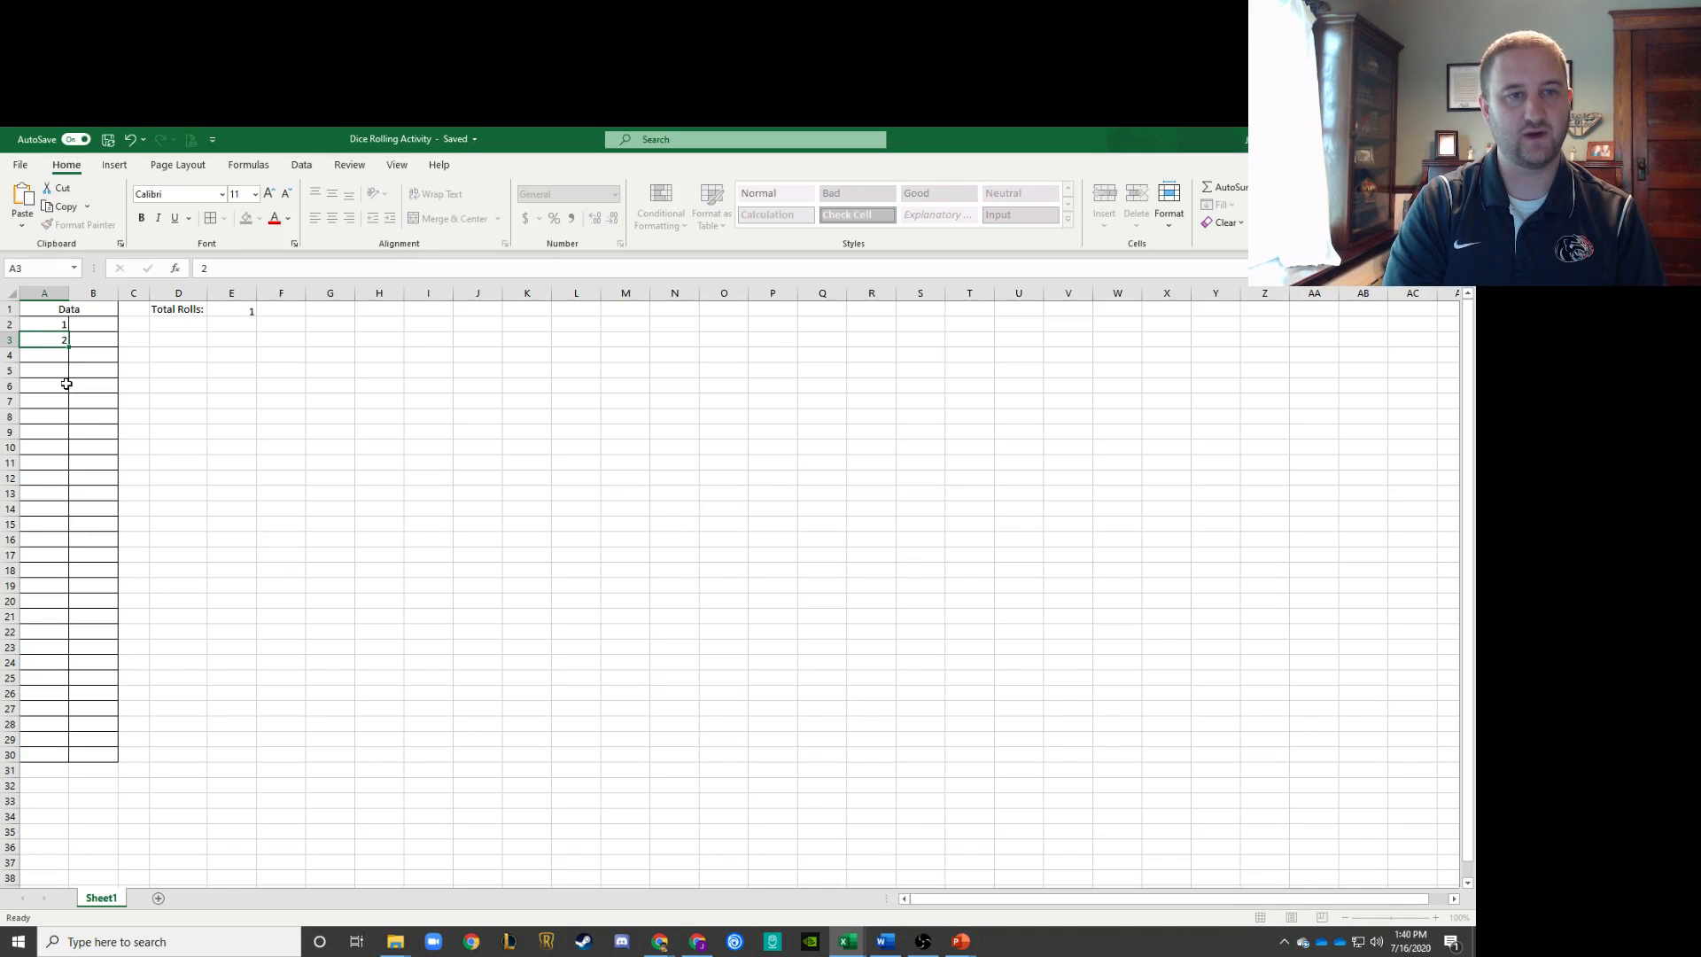
pyautogui.press('Return')
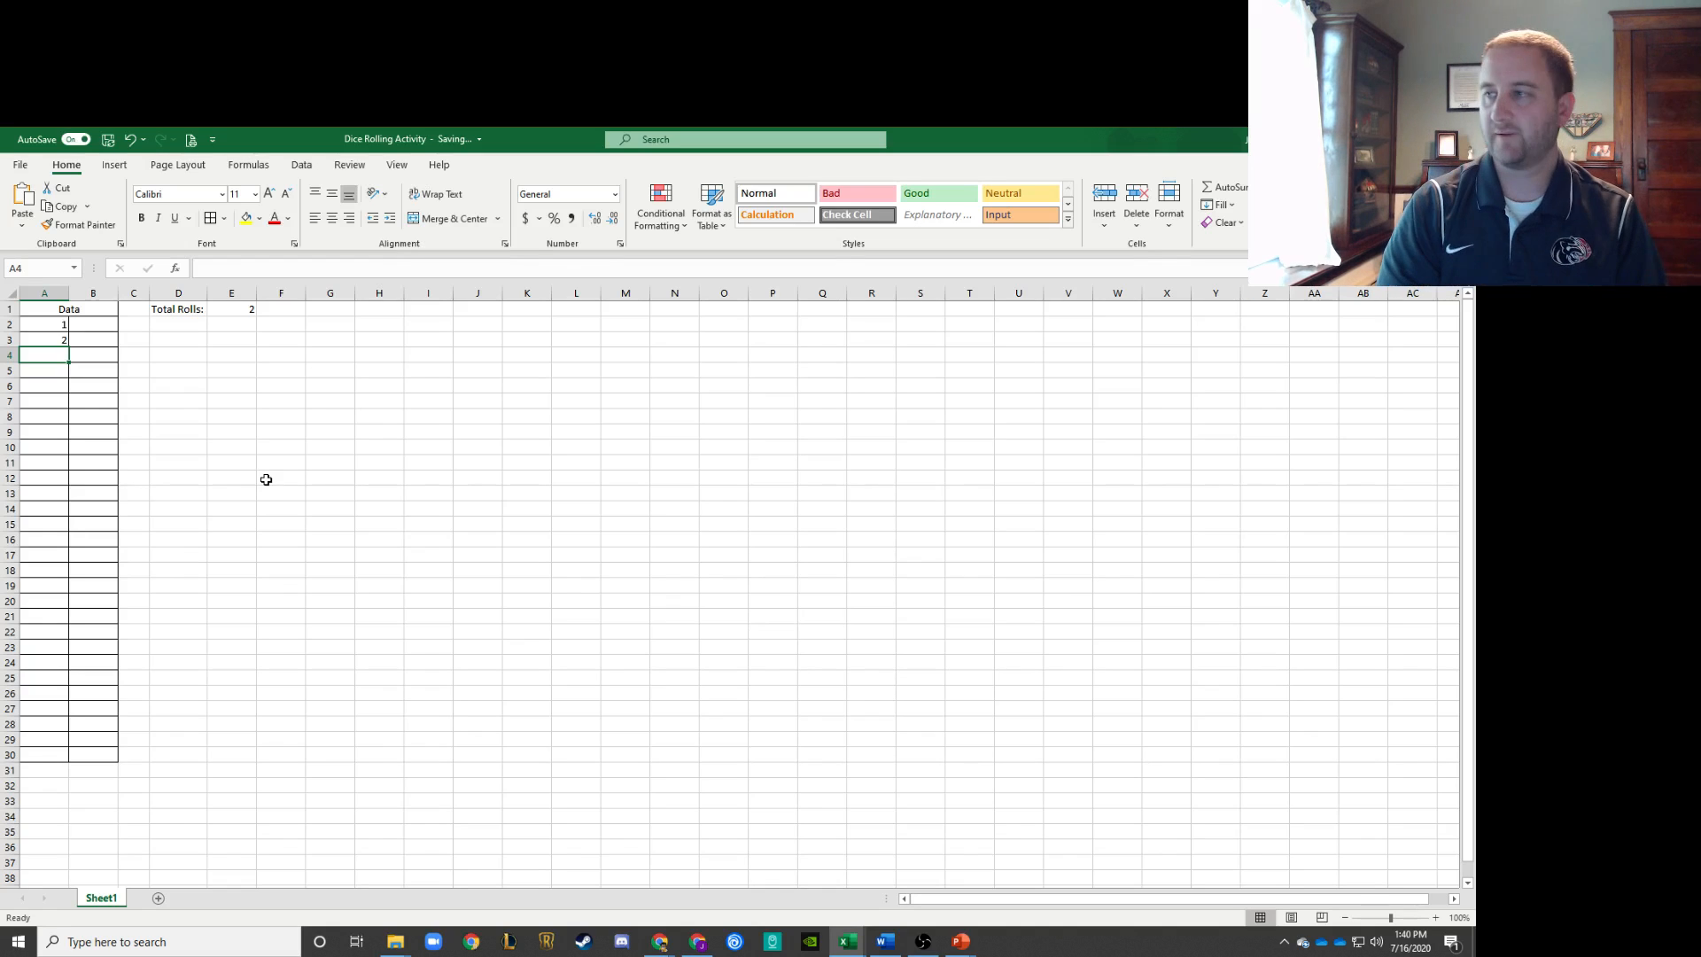
pyautogui.write('5')
pyautogui.press('Return')
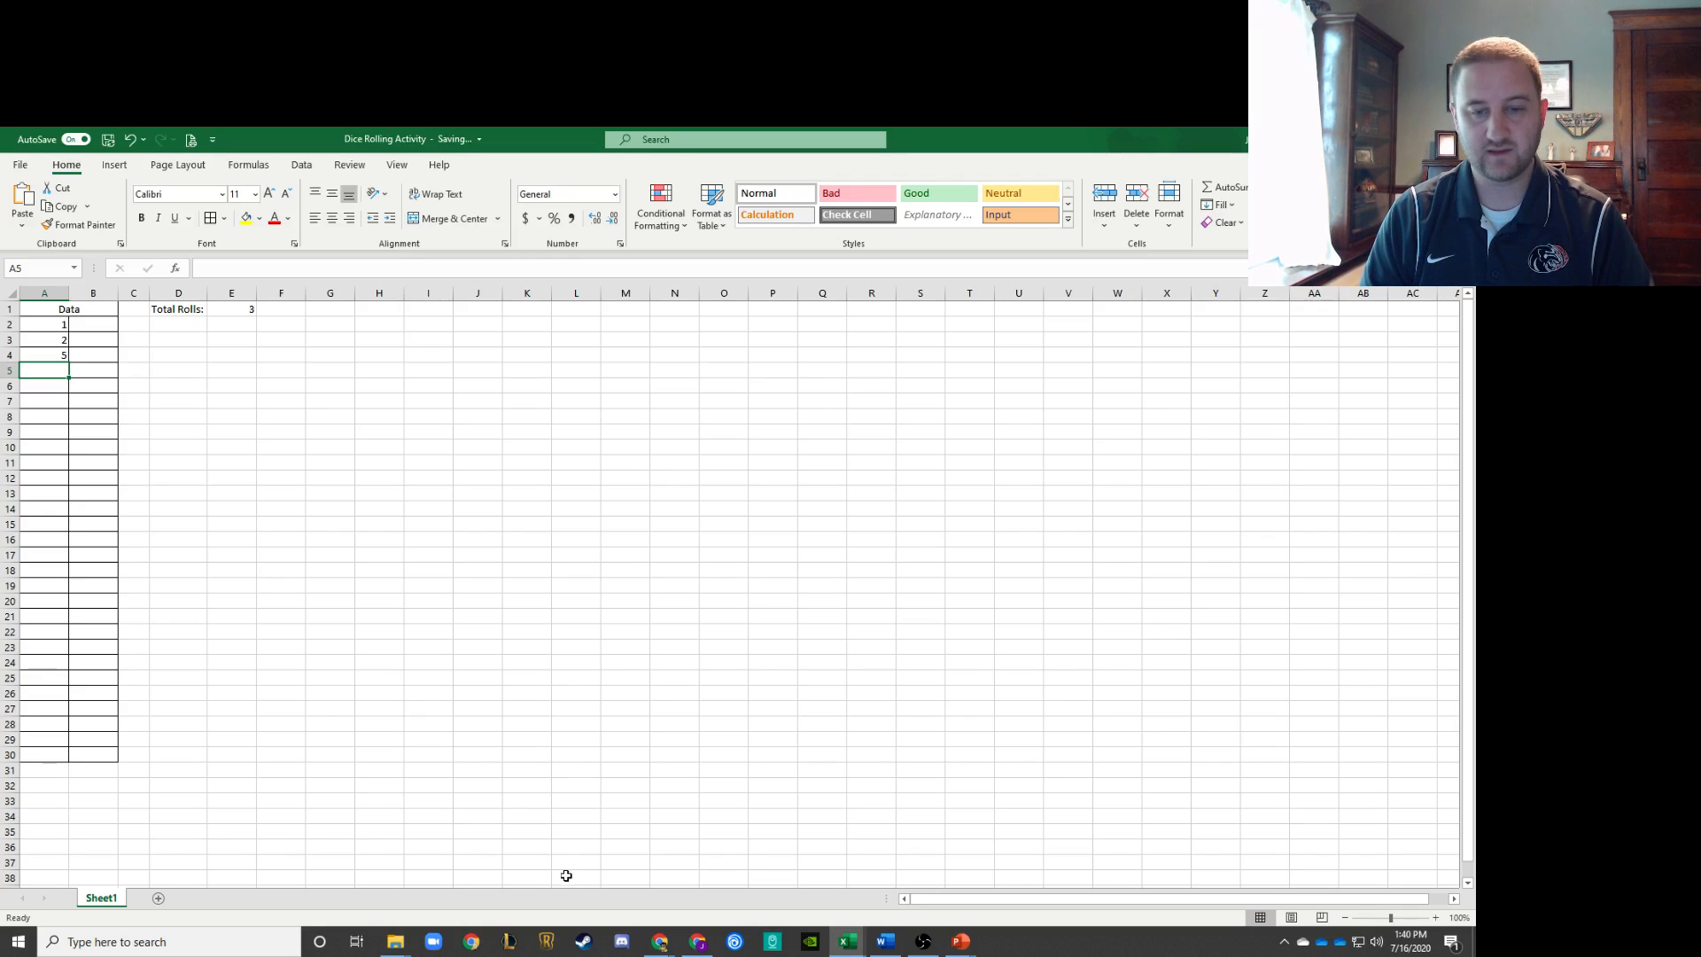
# Switch to the RANDOM.ORG Dice Roller page in Chrome
pyautogui.click(657, 946)
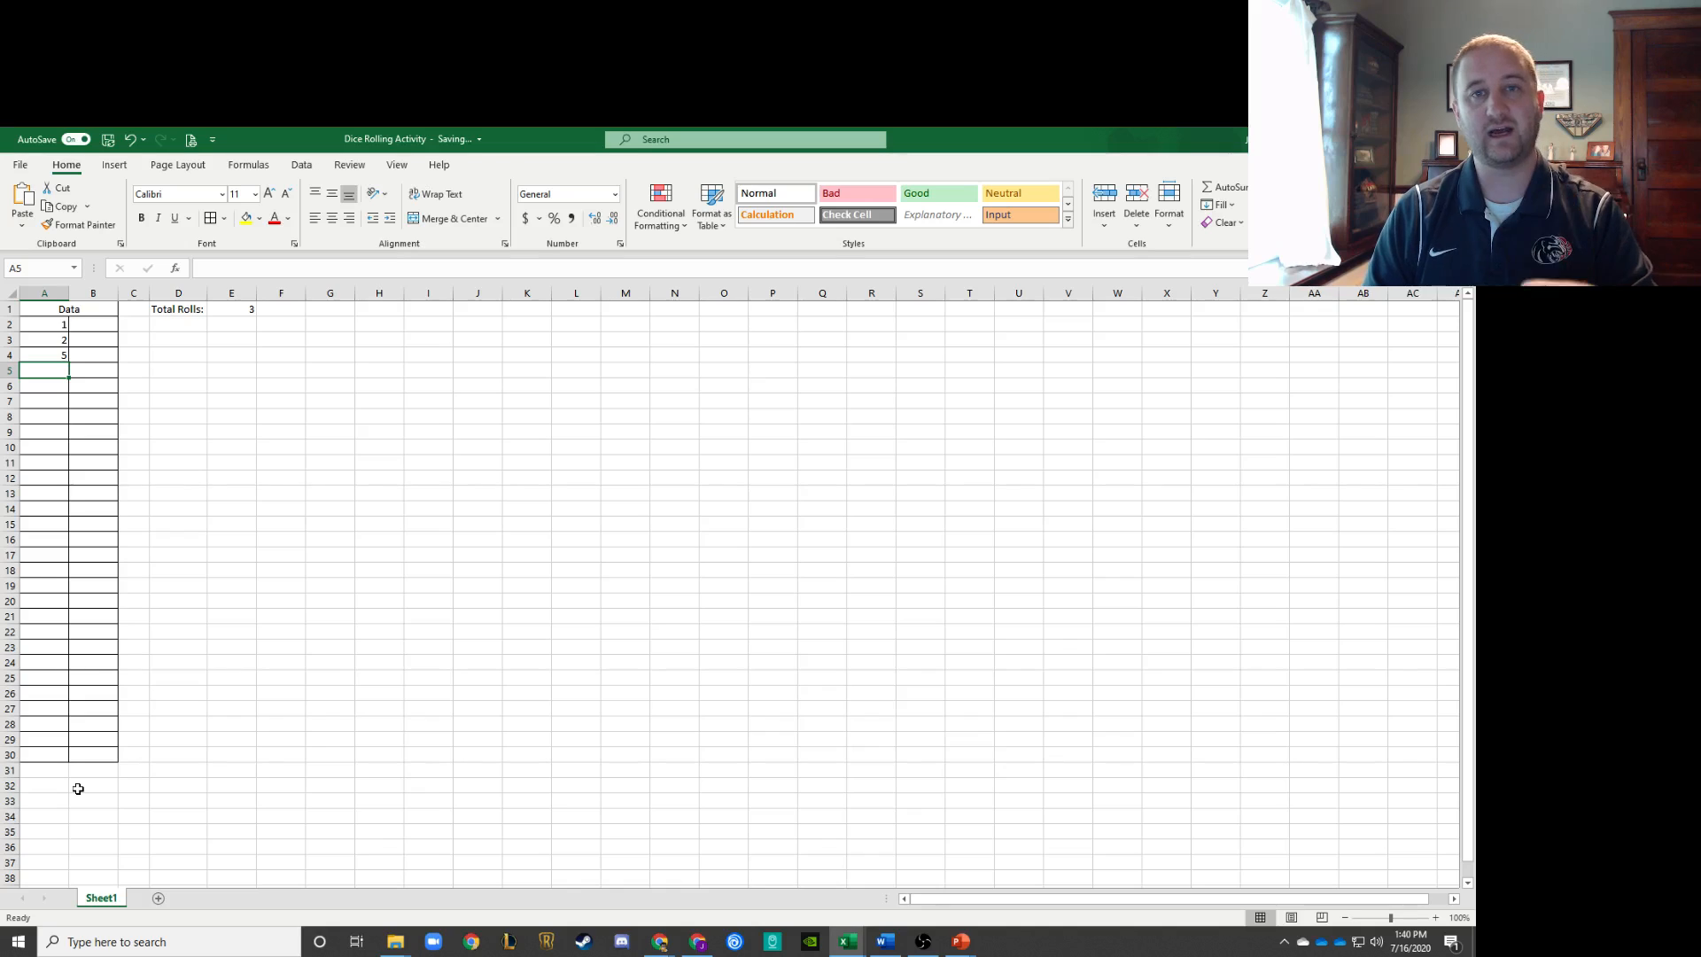
pyautogui.click(656, 946)
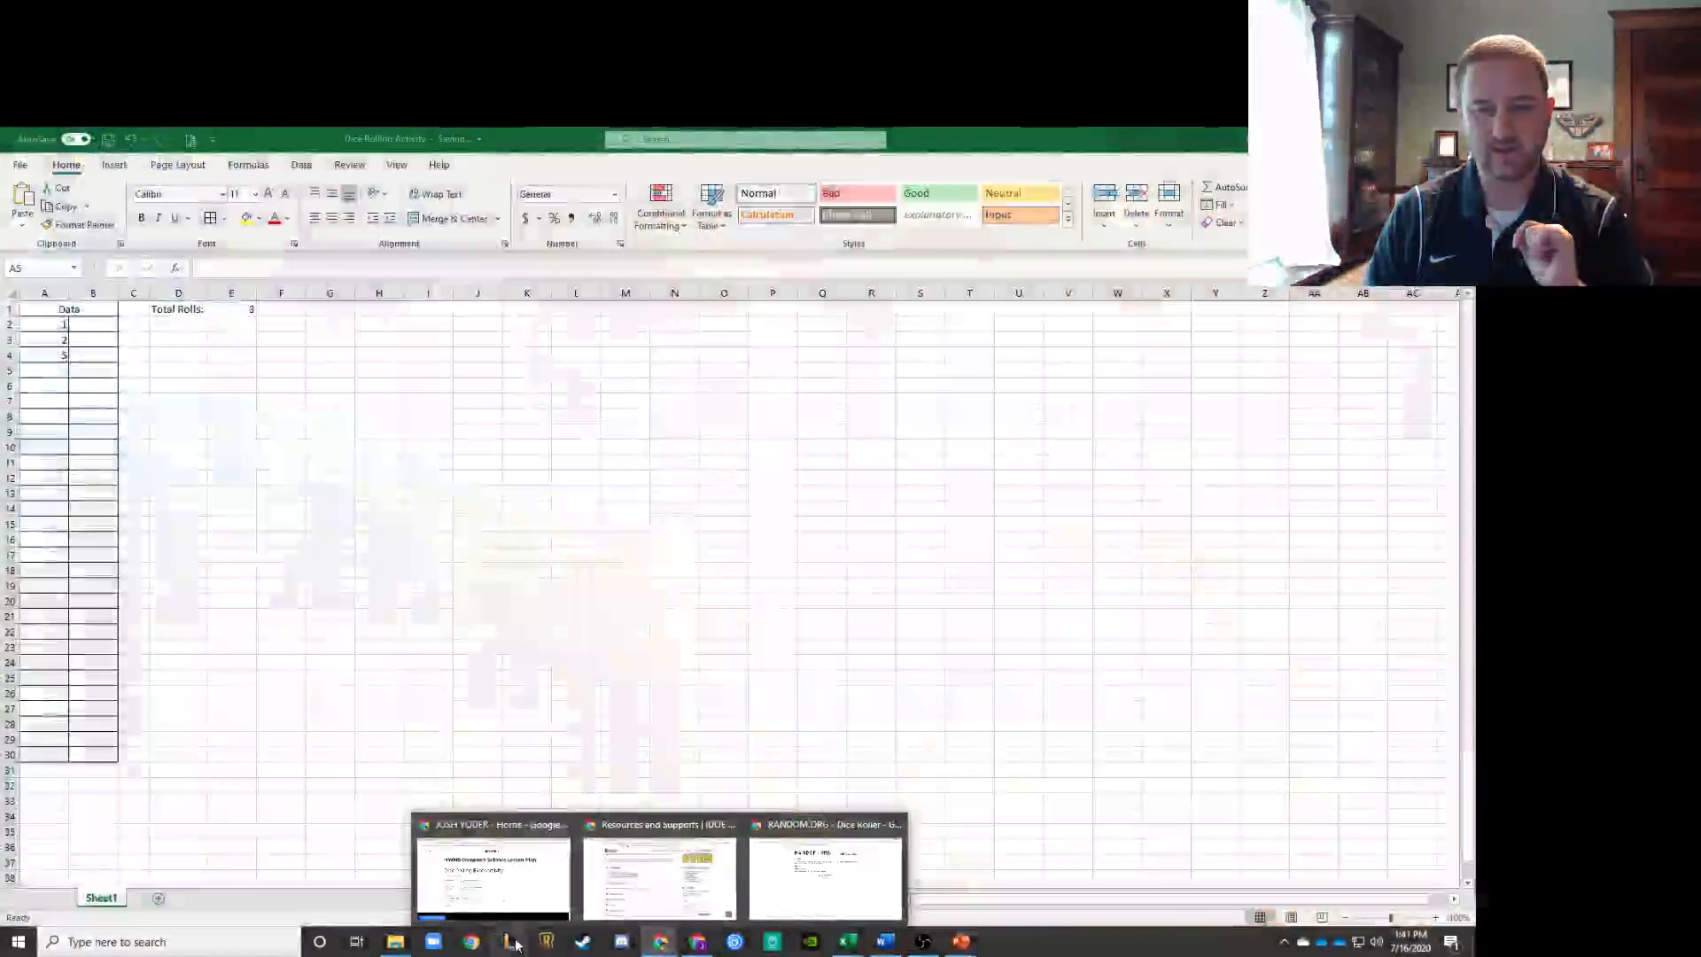
pyautogui.click(805, 879)
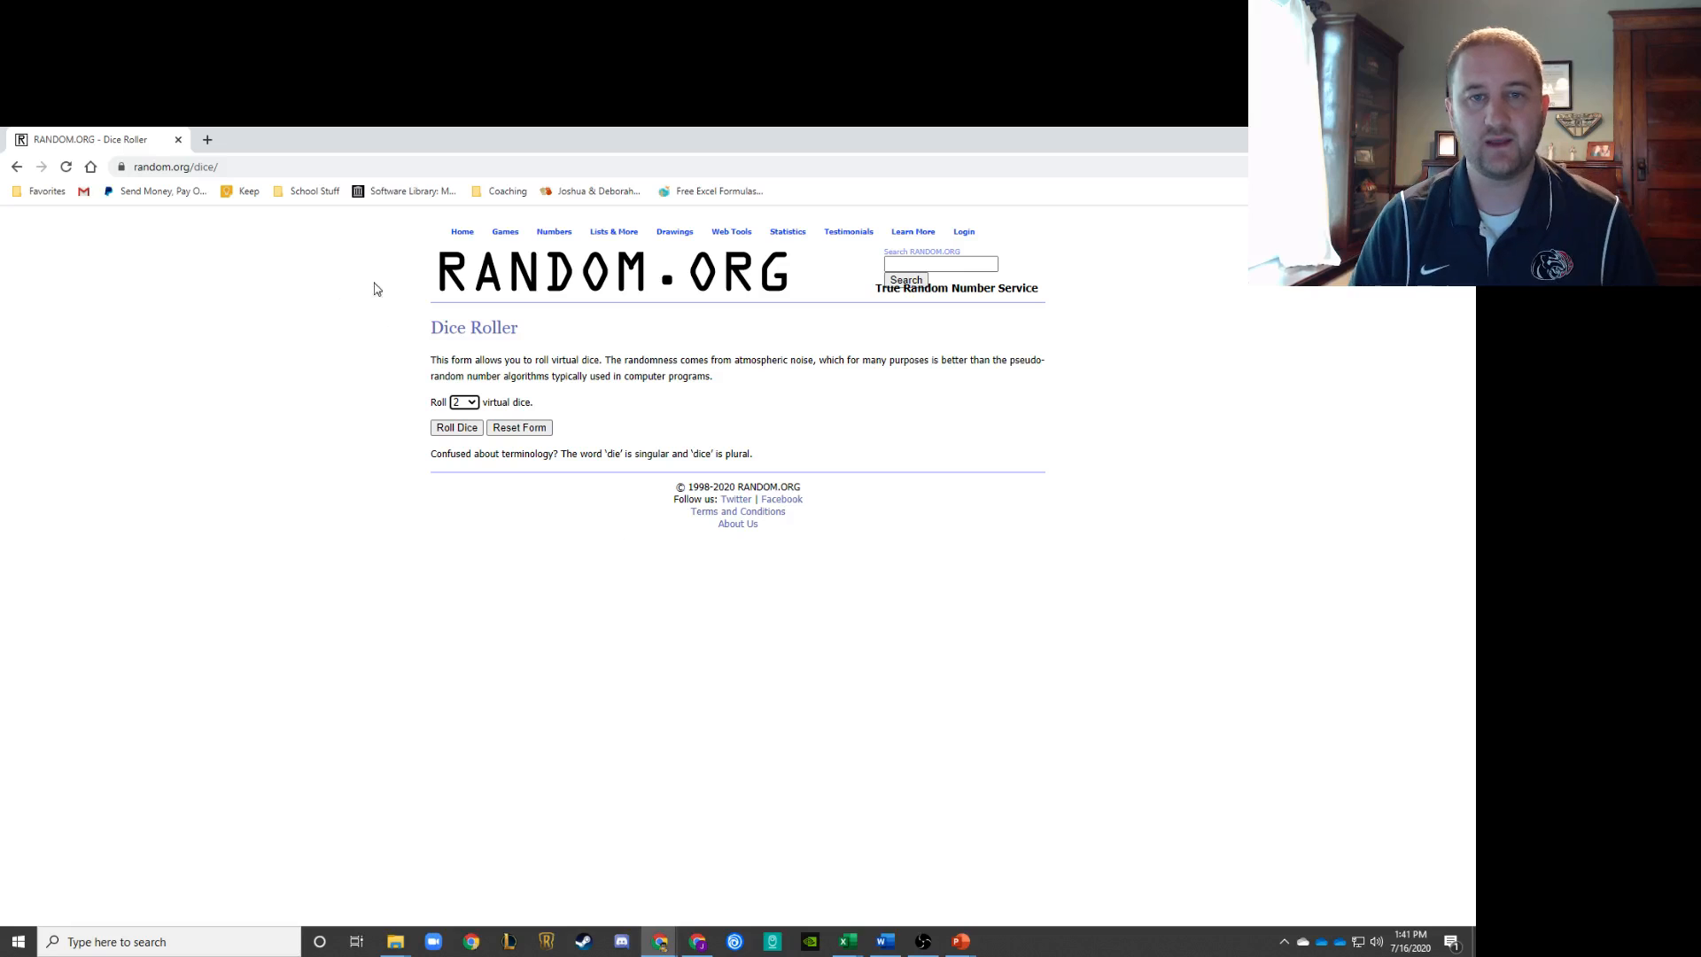
pyautogui.click(431, 361)
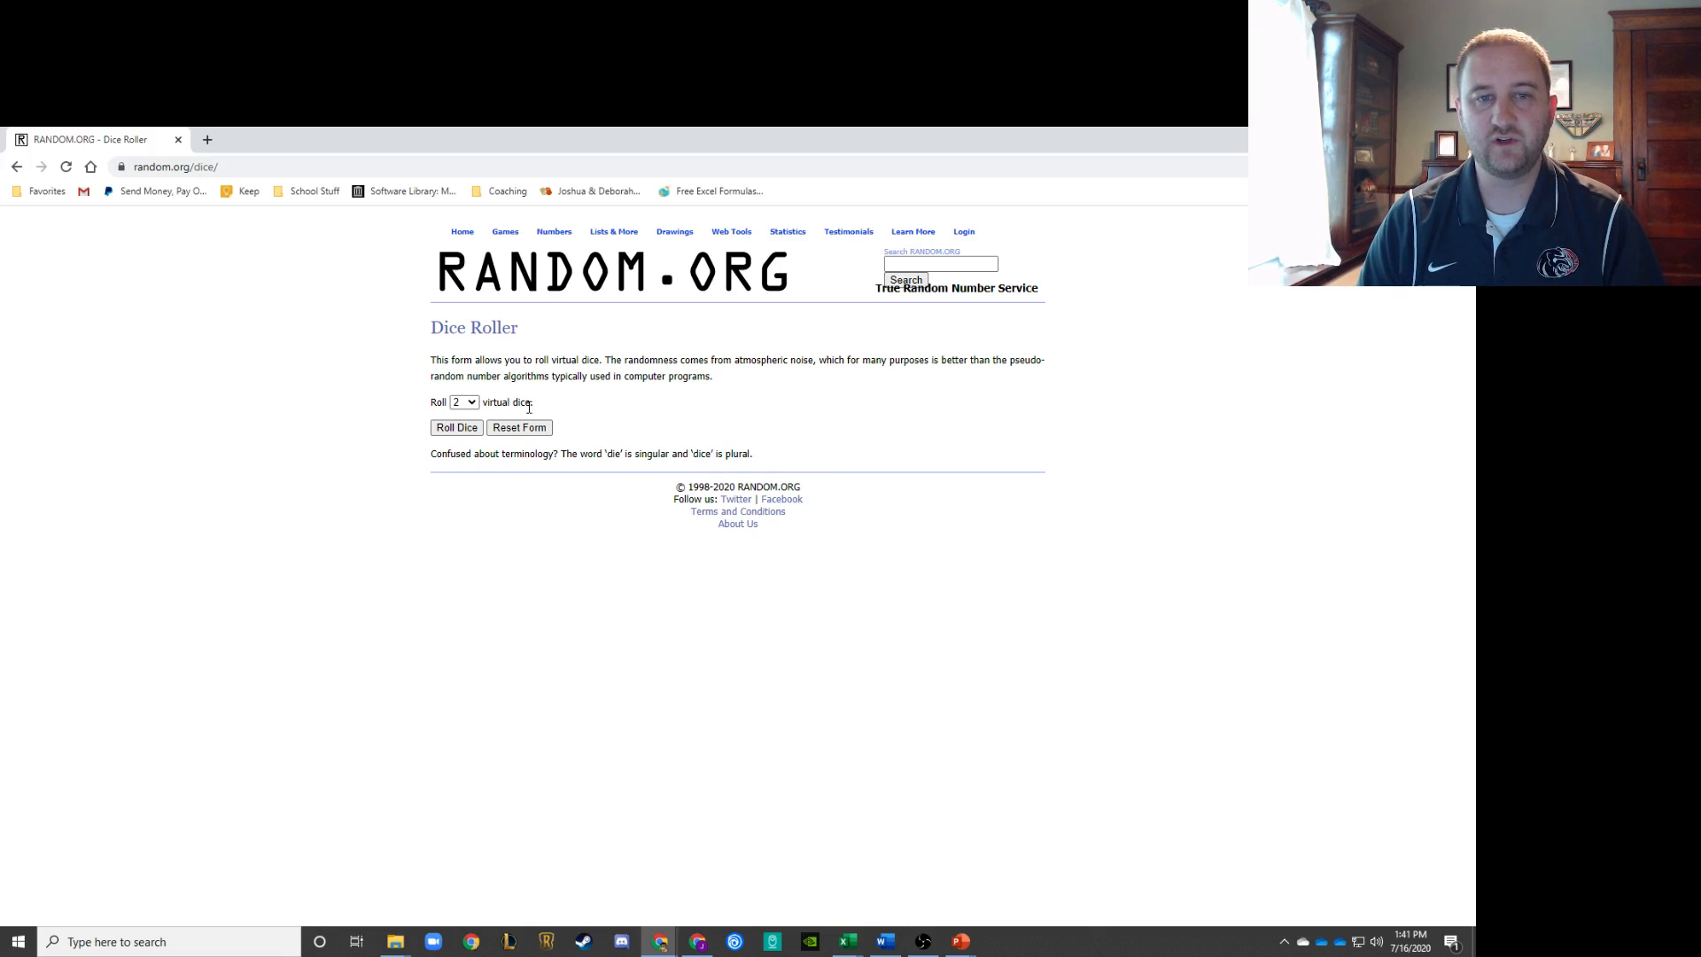
# Set the dice roller to 1 virtual die and roll it three times
pyautogui.click(472, 403)
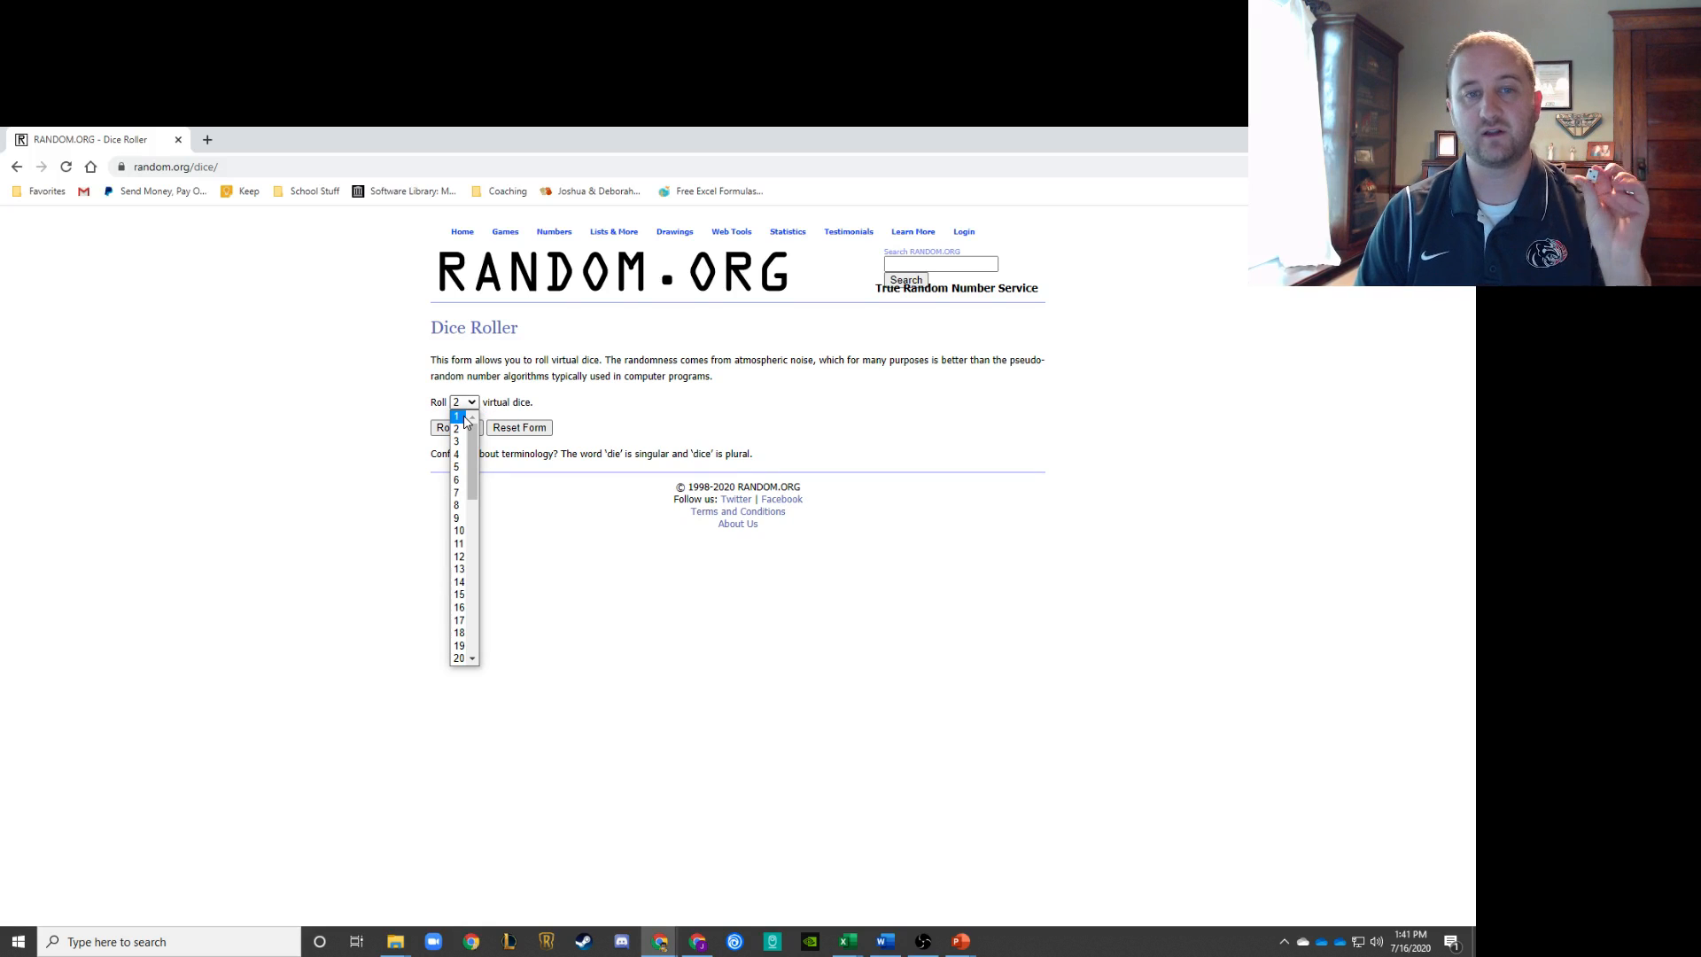
pyautogui.click(461, 416)
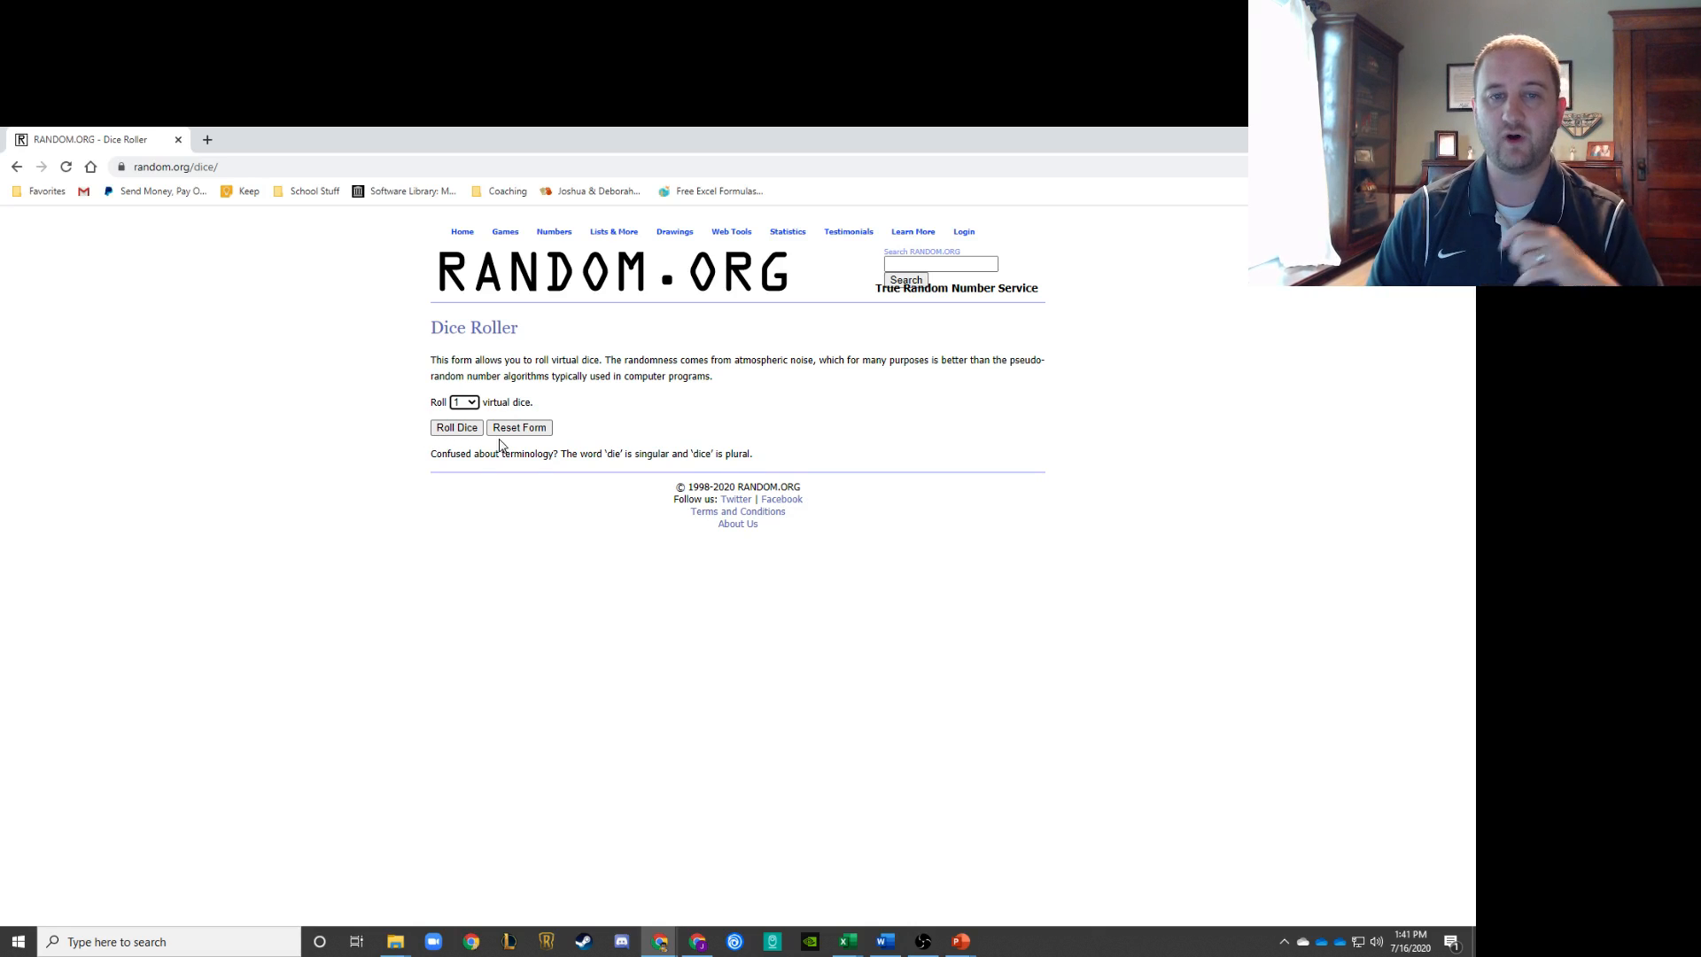
pyautogui.click(456, 427)
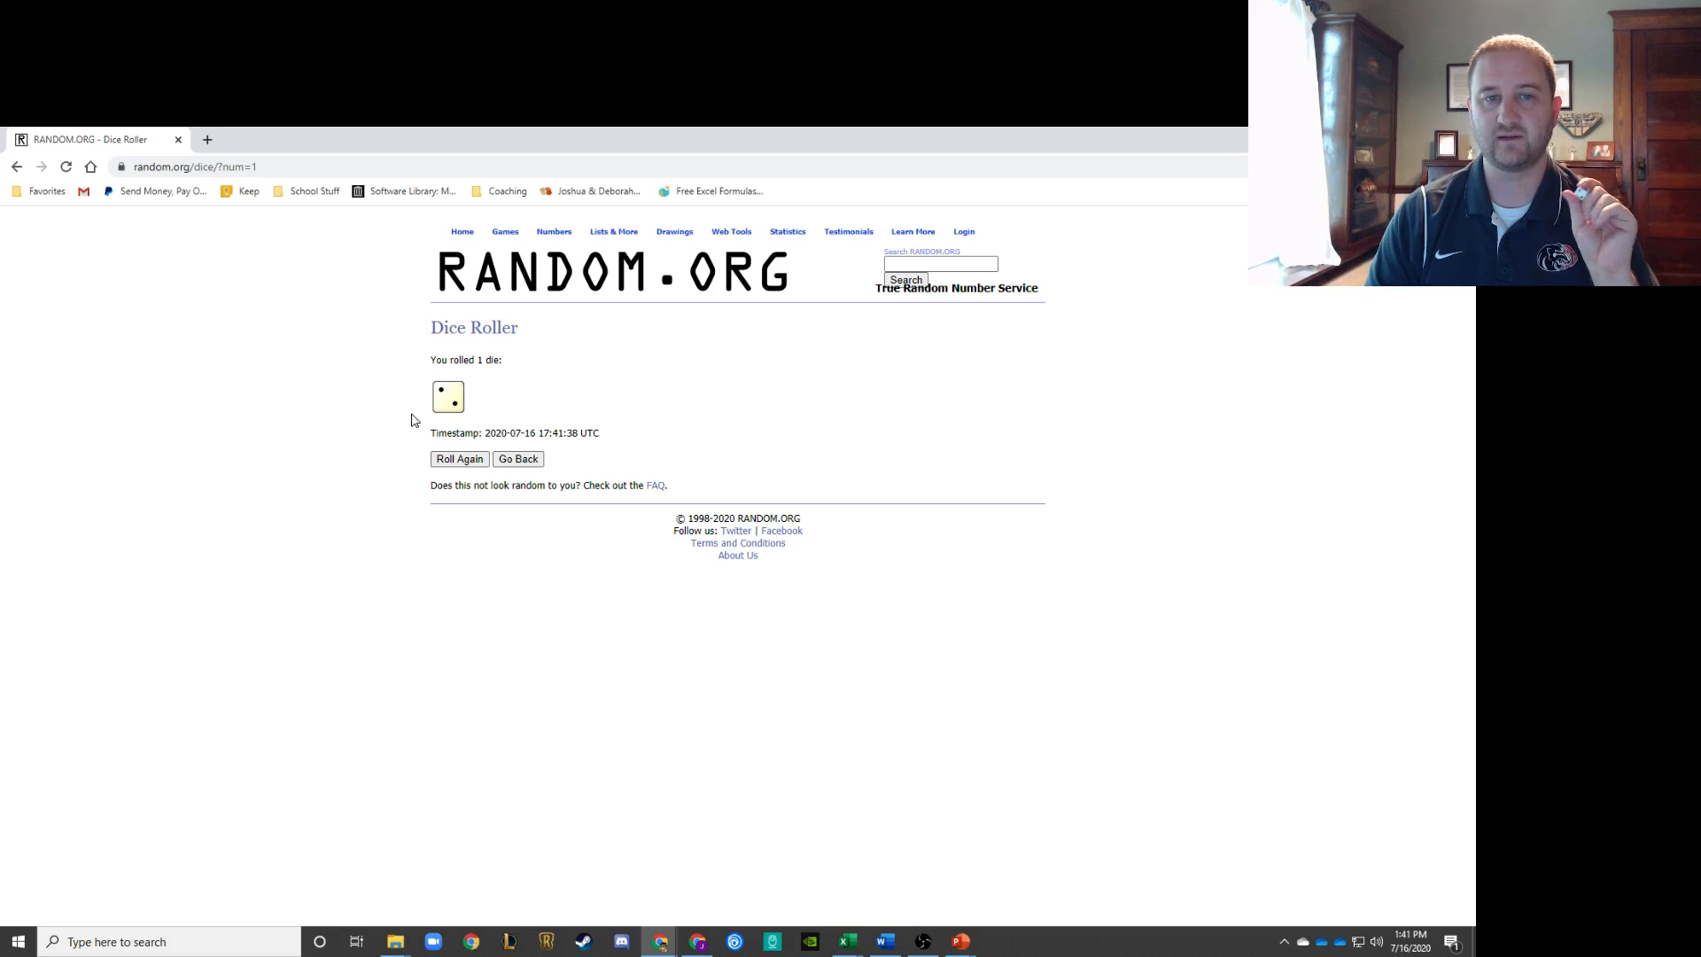
pyautogui.click(458, 461)
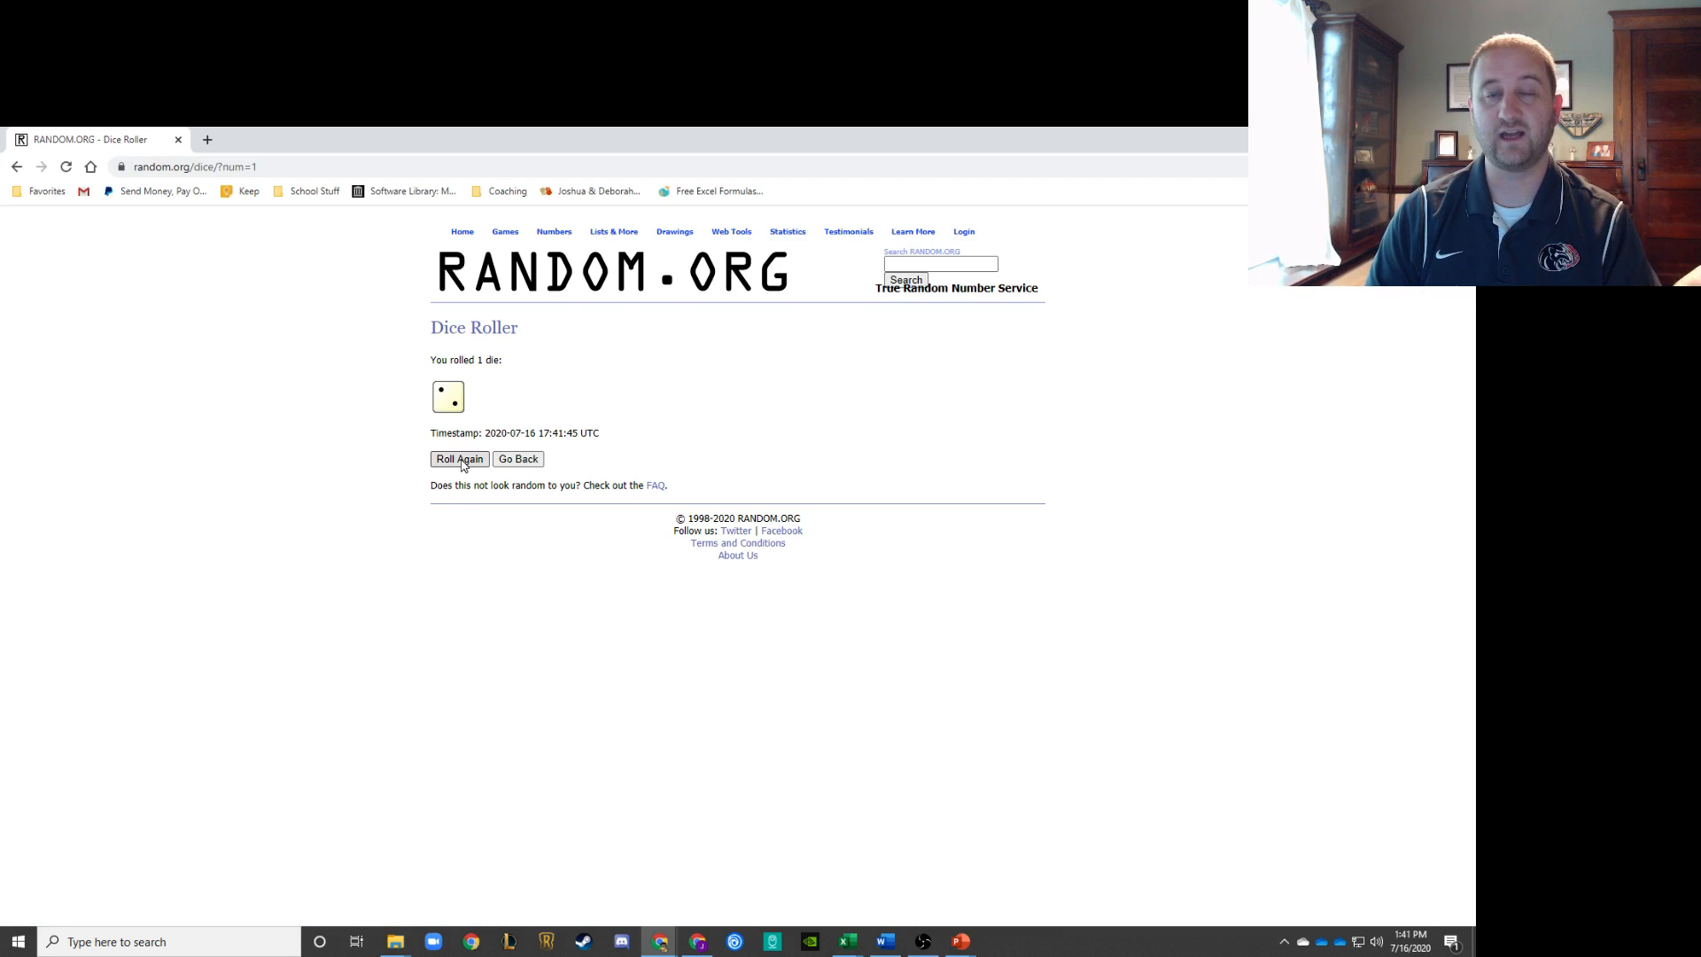
pyautogui.click(461, 463)
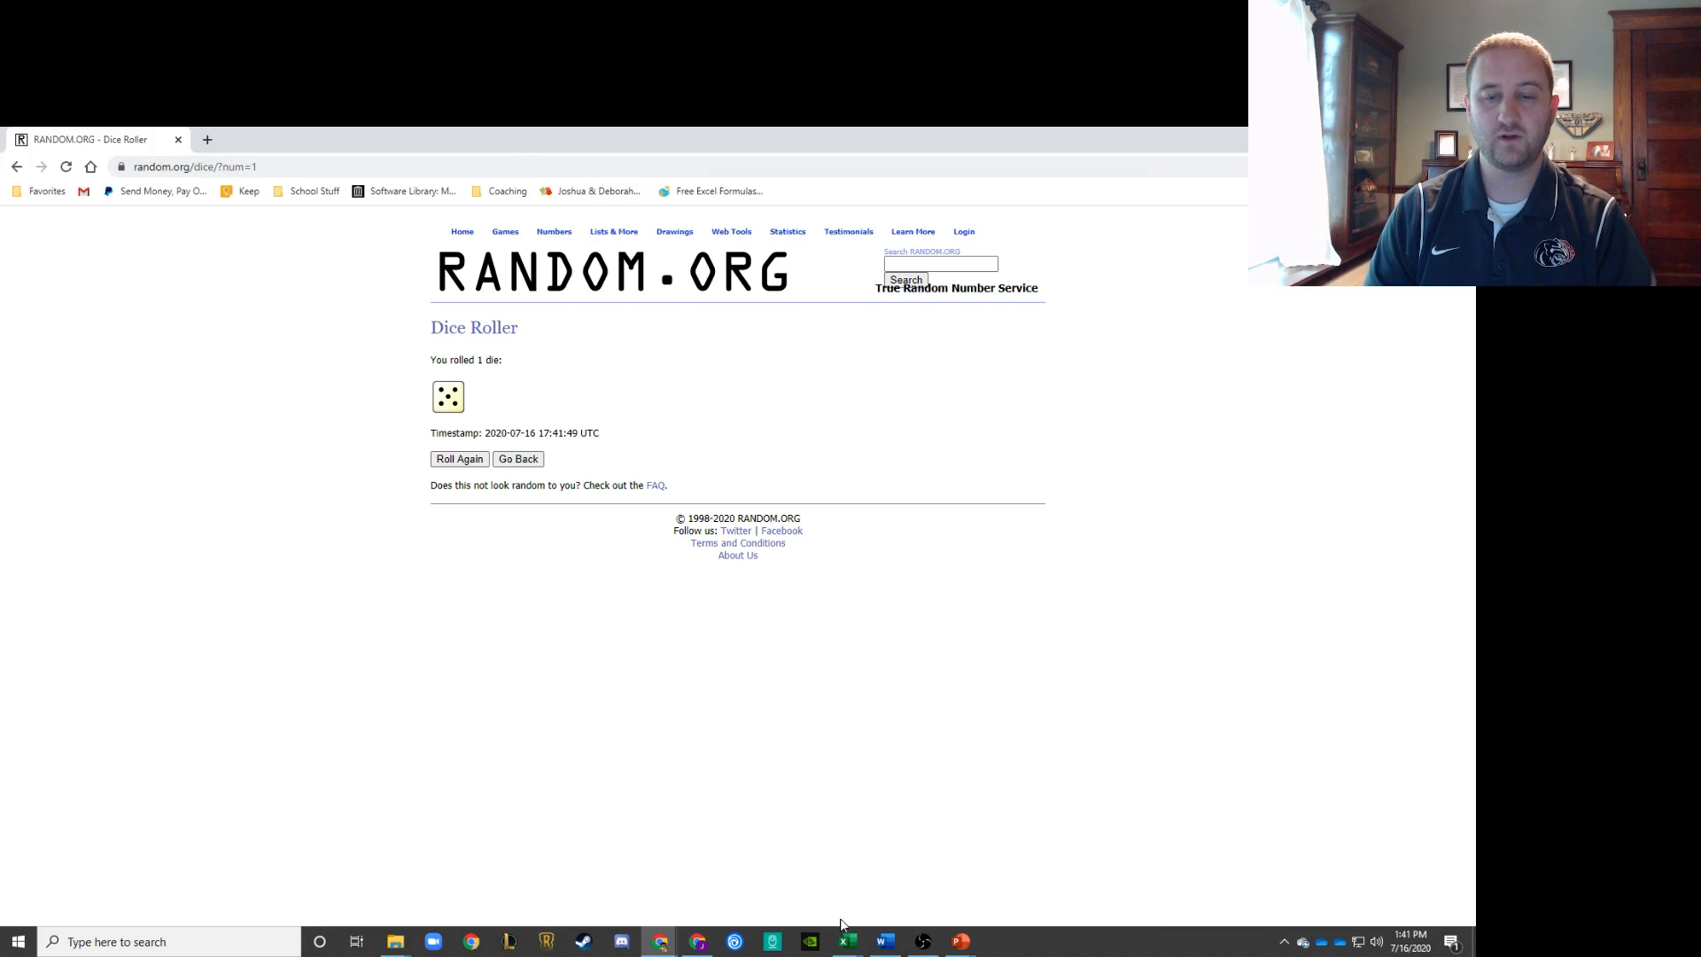
# Switch back to Excel and bring up the Book2 workbook with the filled-in dice data
pyautogui.moveTo(848, 940)
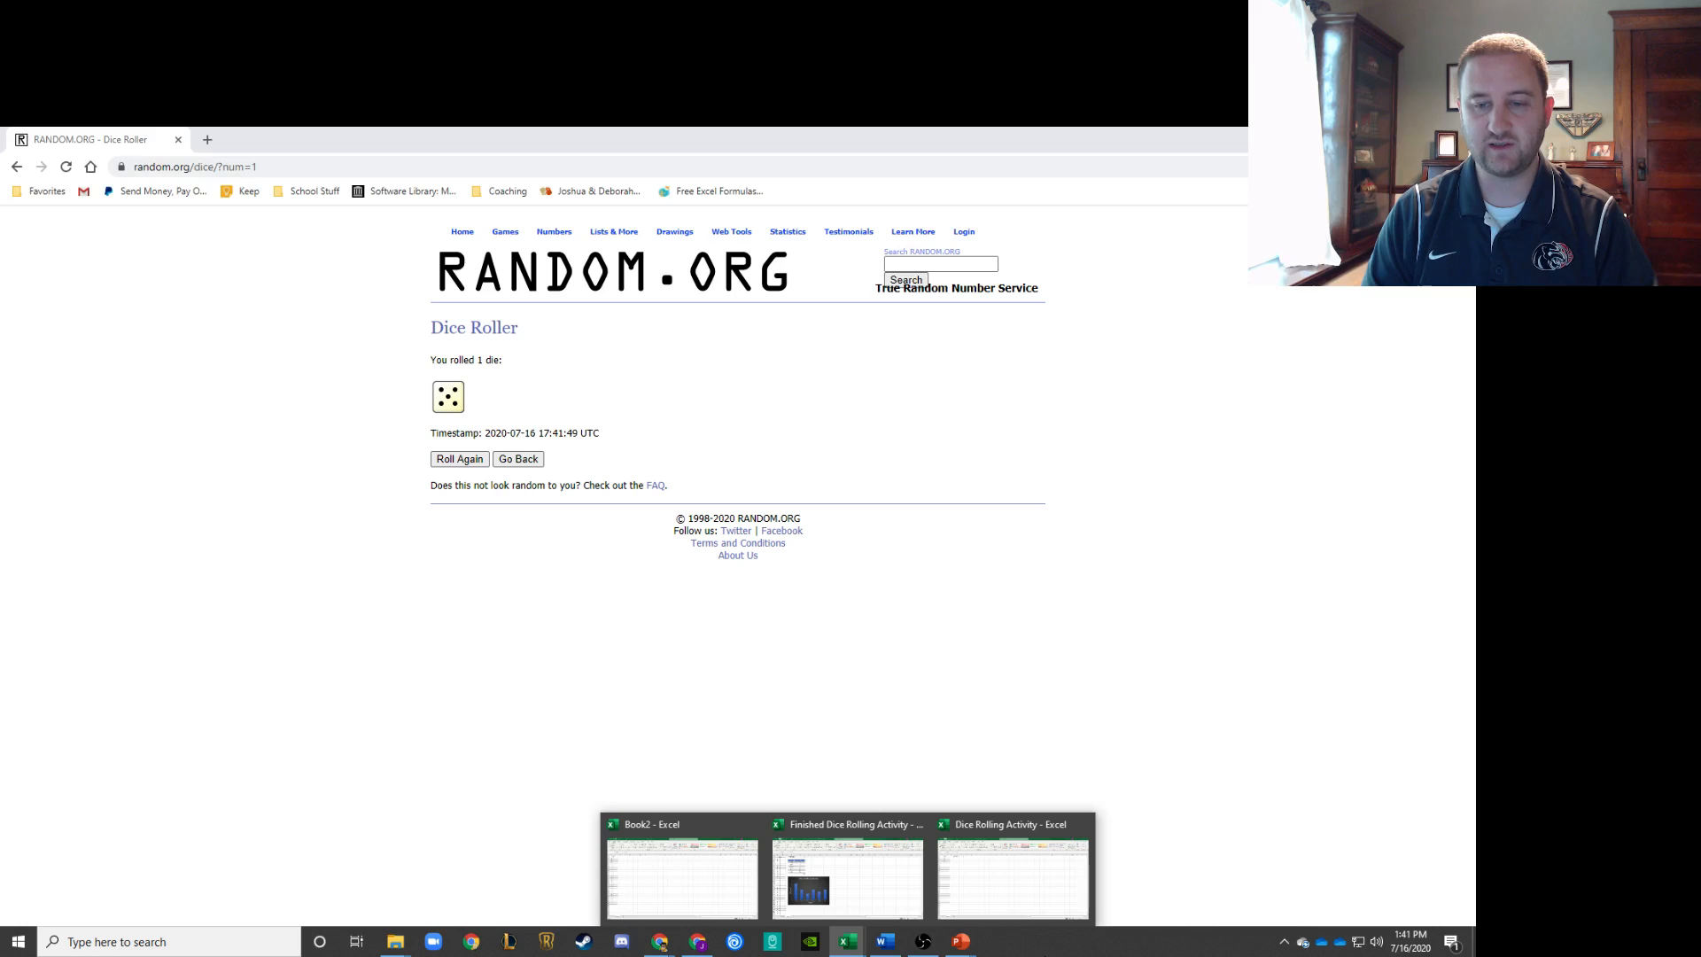
pyautogui.click(1000, 881)
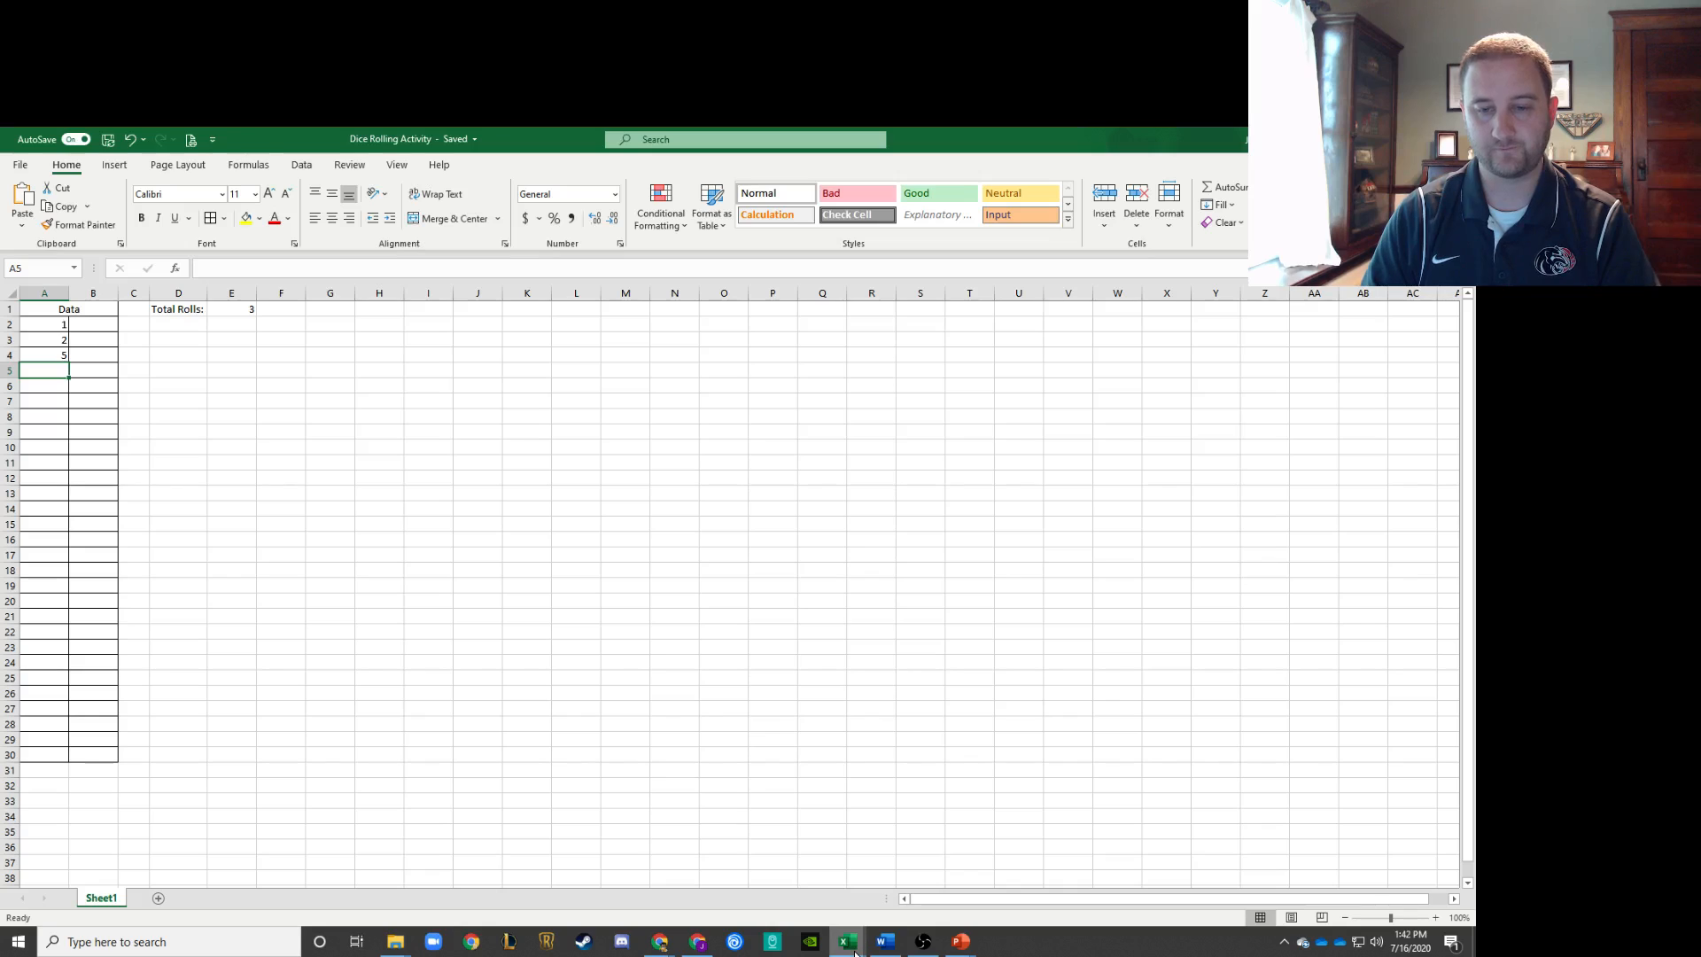
pyautogui.moveTo(855, 953)
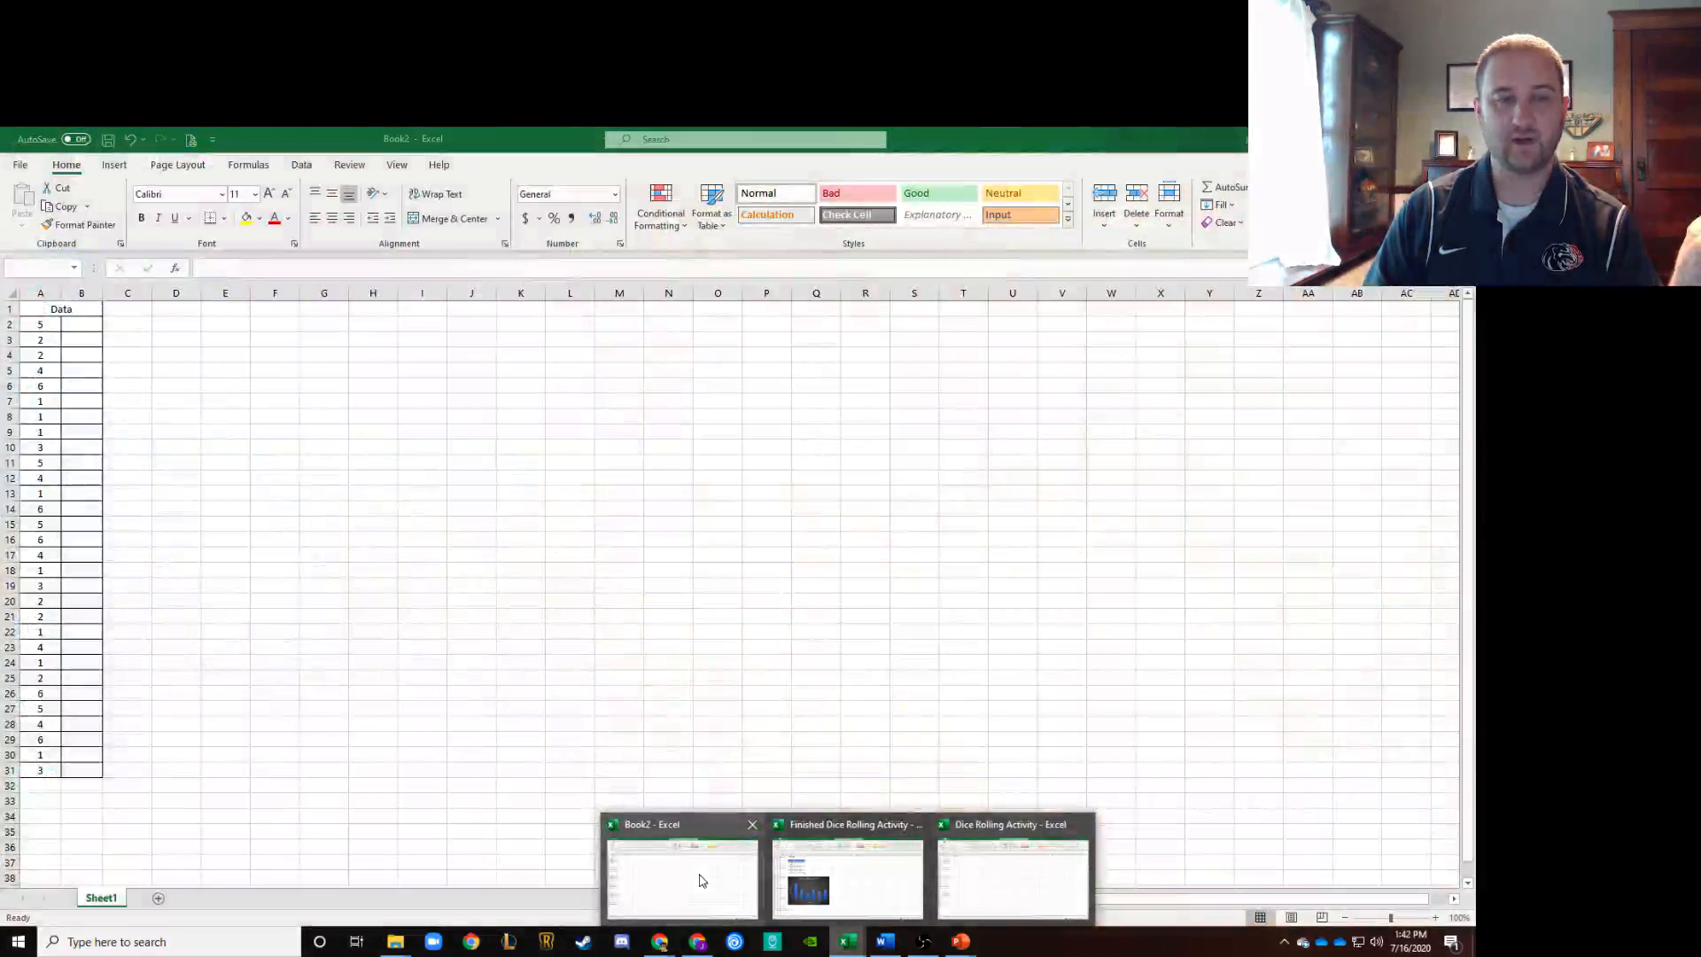
pyautogui.click(700, 880)
pyautogui.click(293, 553)
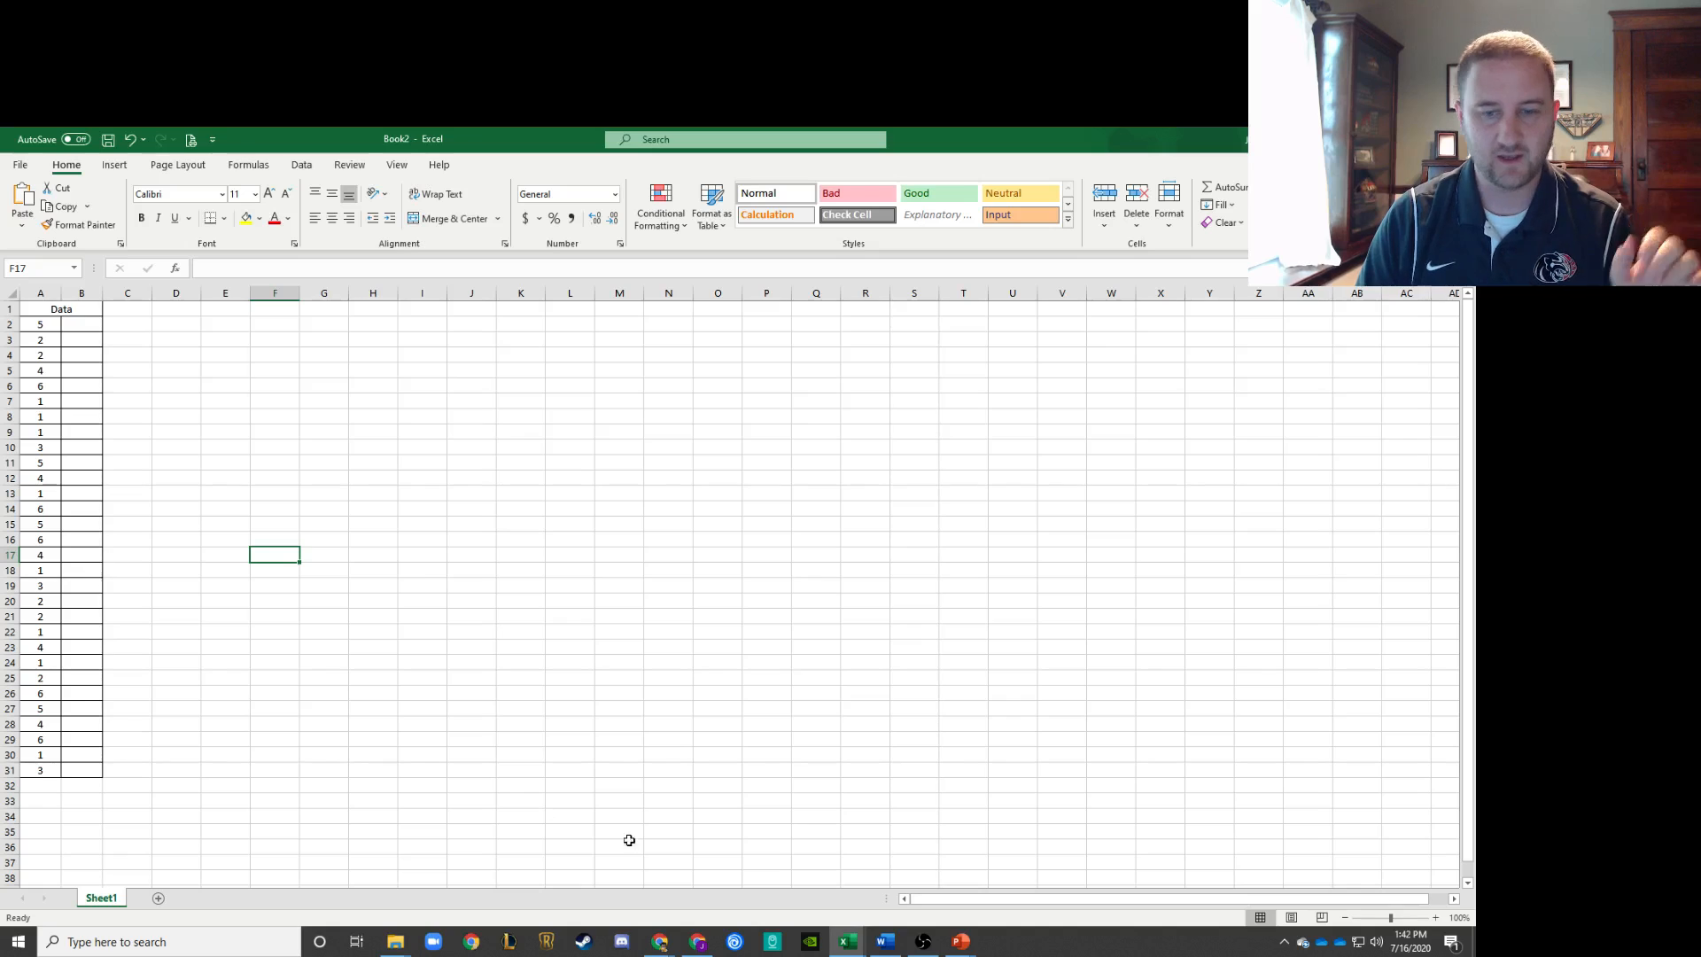
pyautogui.hotkey('alt', 'Tab')
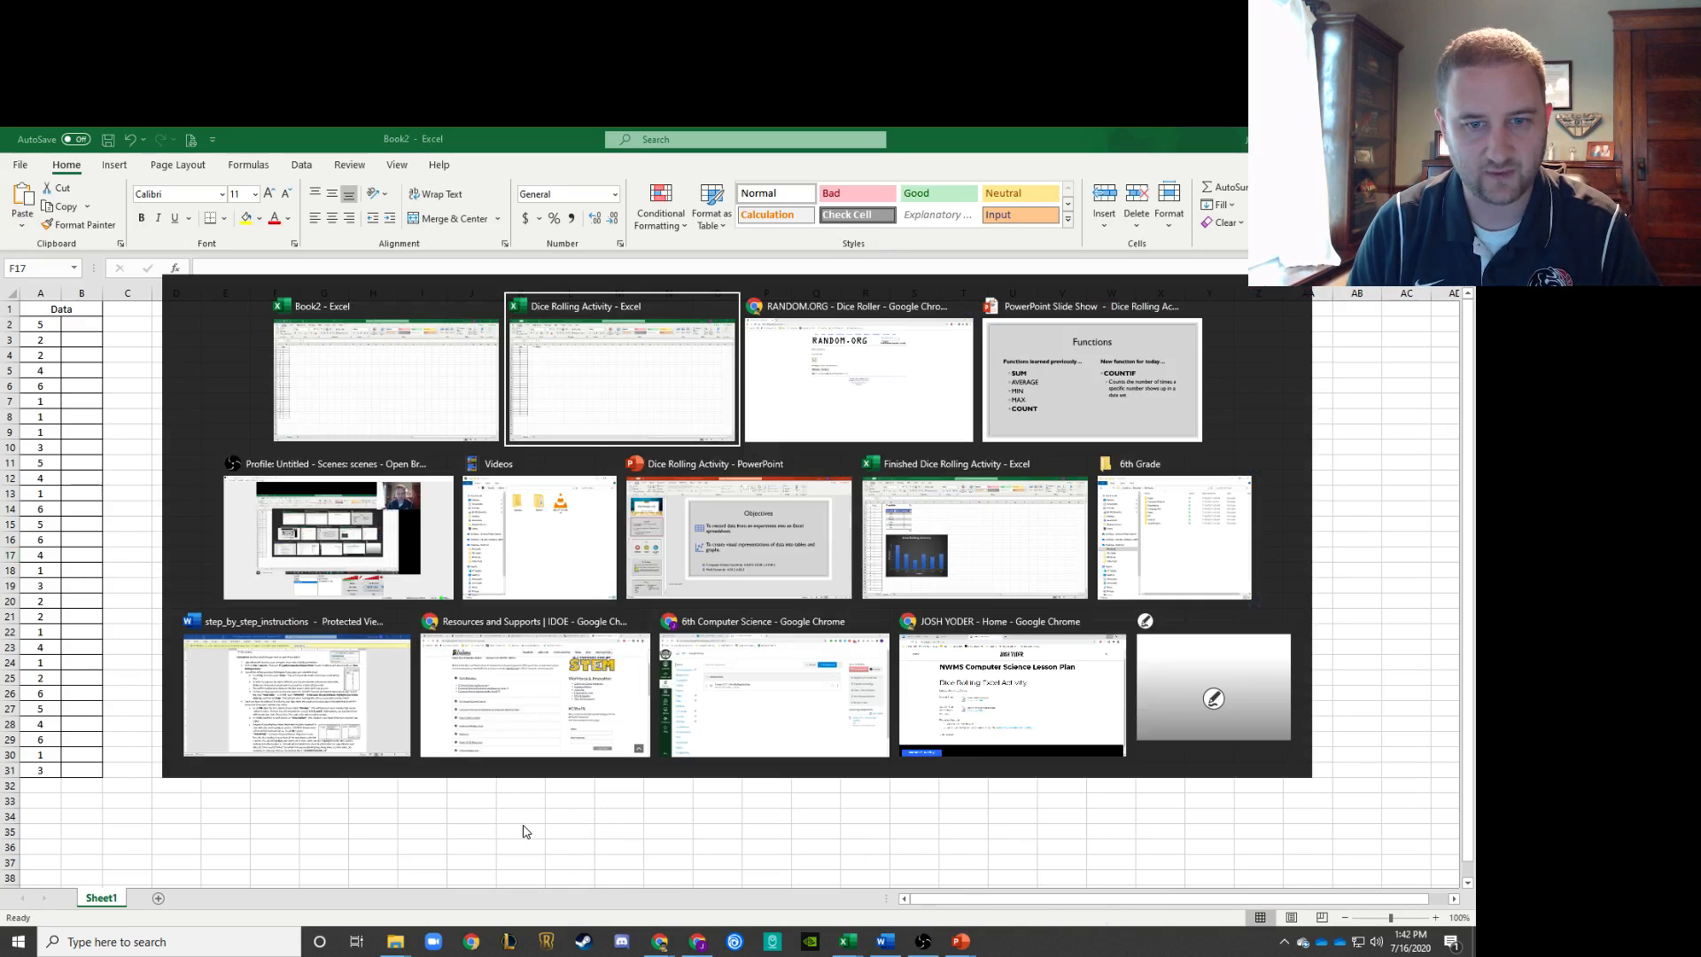
pyautogui.hotkey('alt', 'Tab')
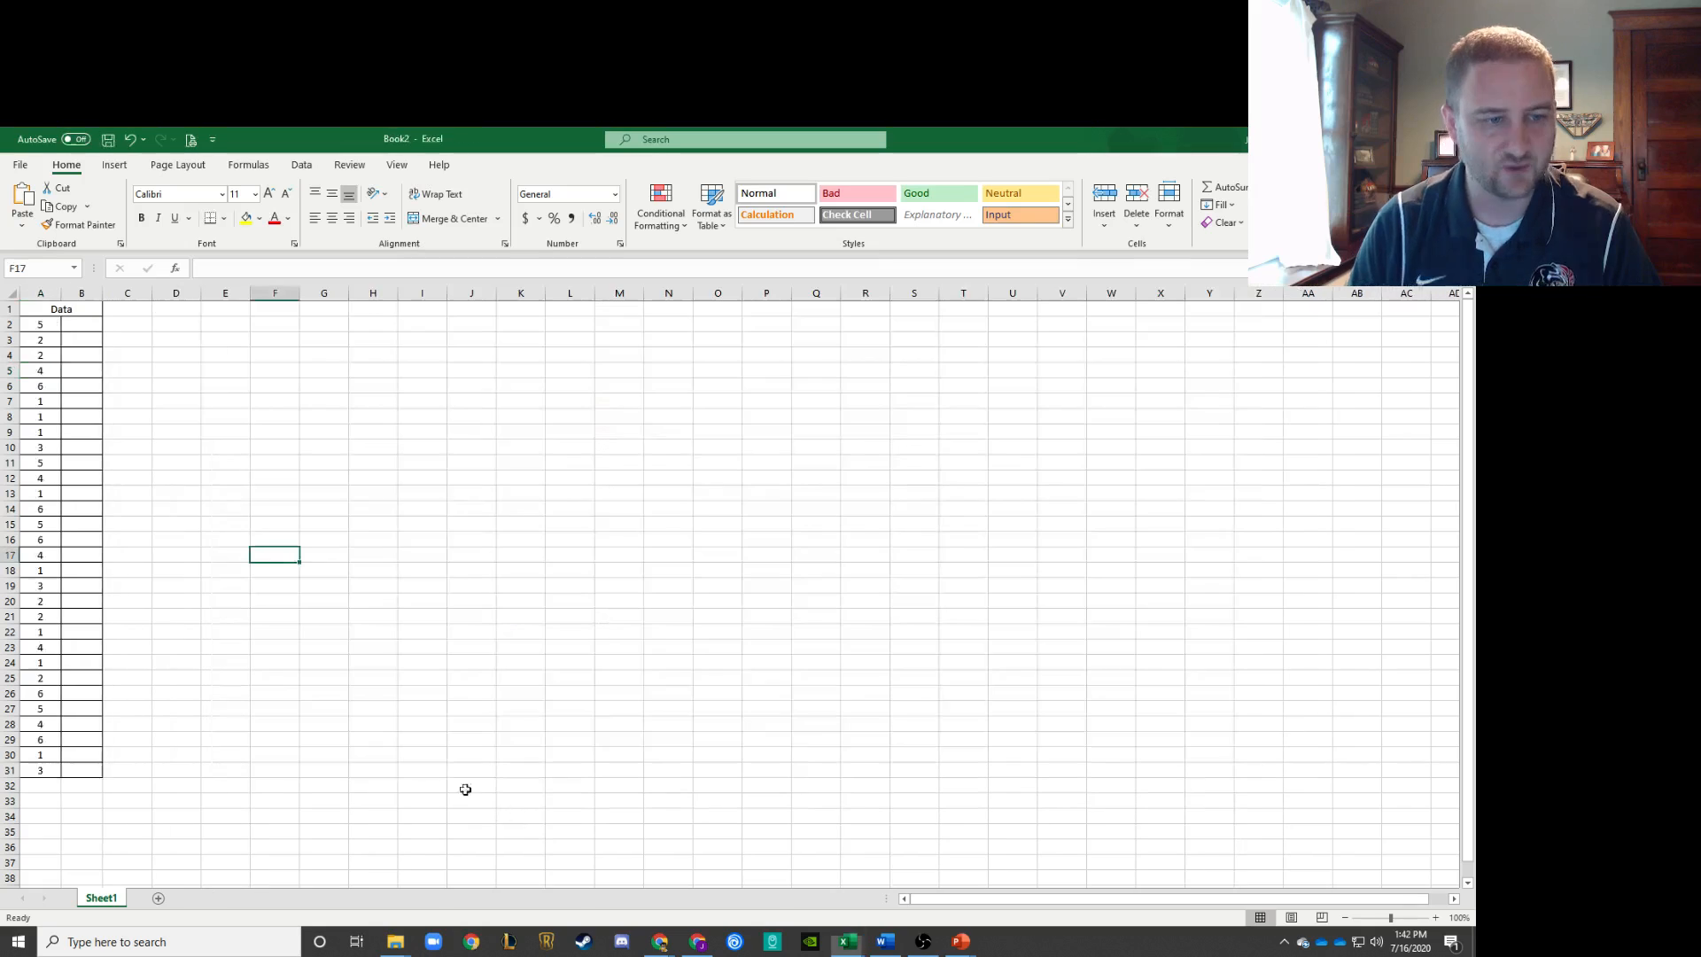
# Delete row 31, the last row of the data table
pyautogui.rightClick(10, 770)
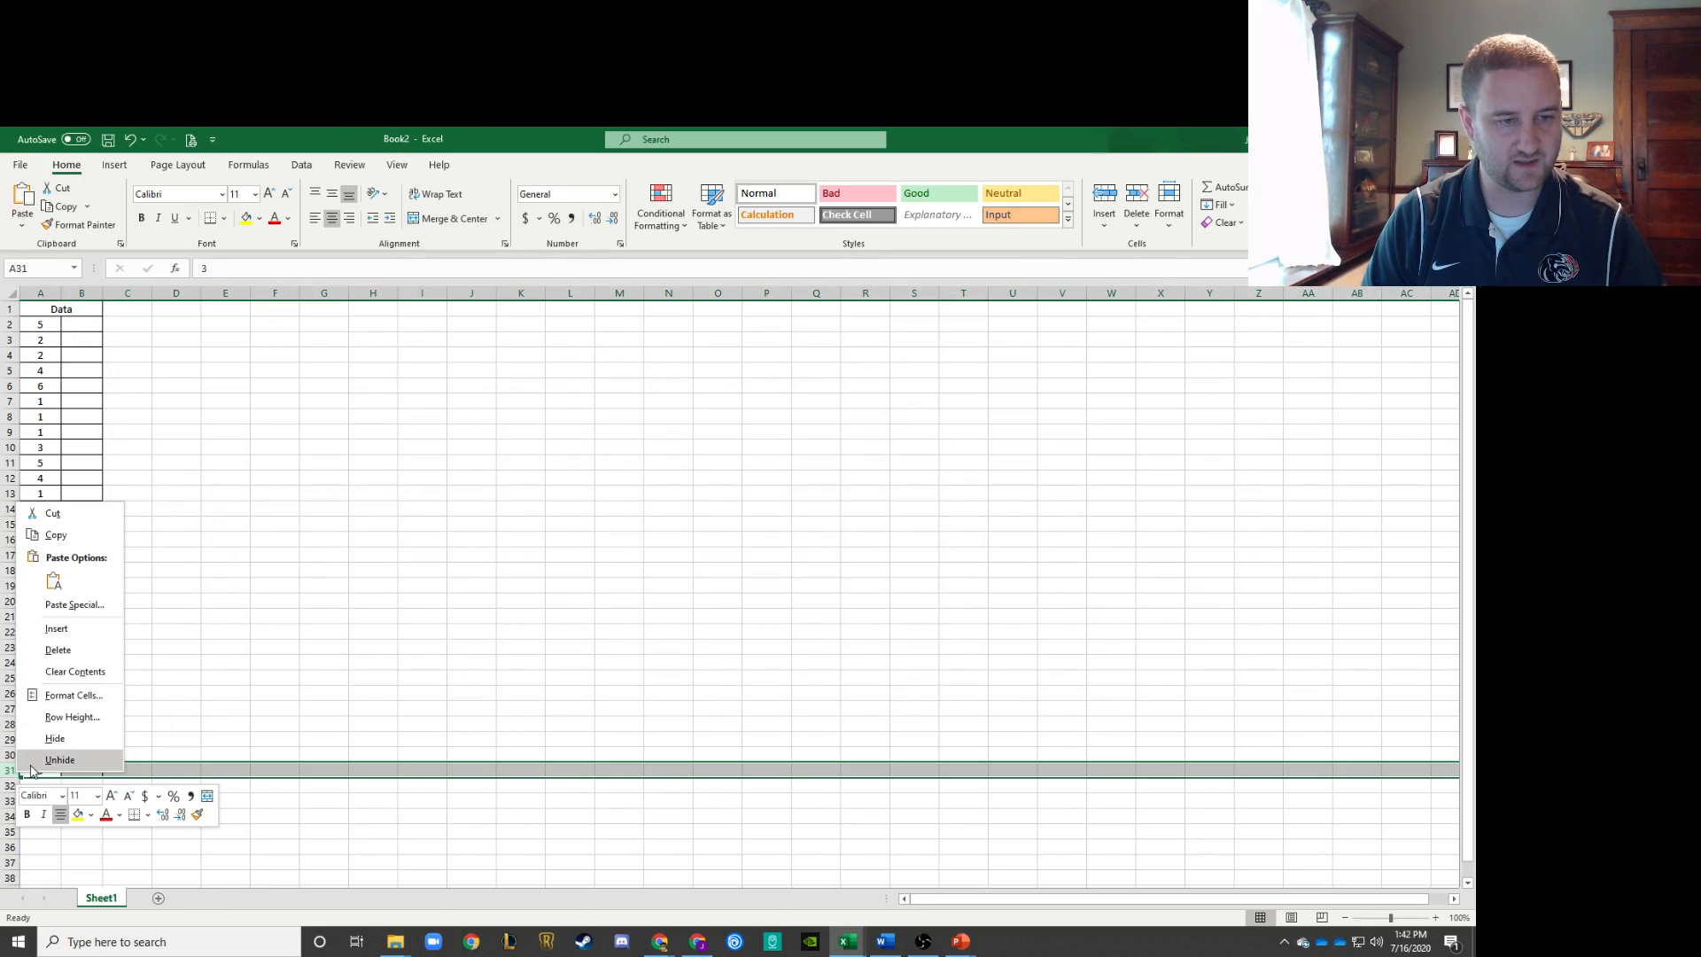
pyautogui.click(77, 647)
pyautogui.click(227, 695)
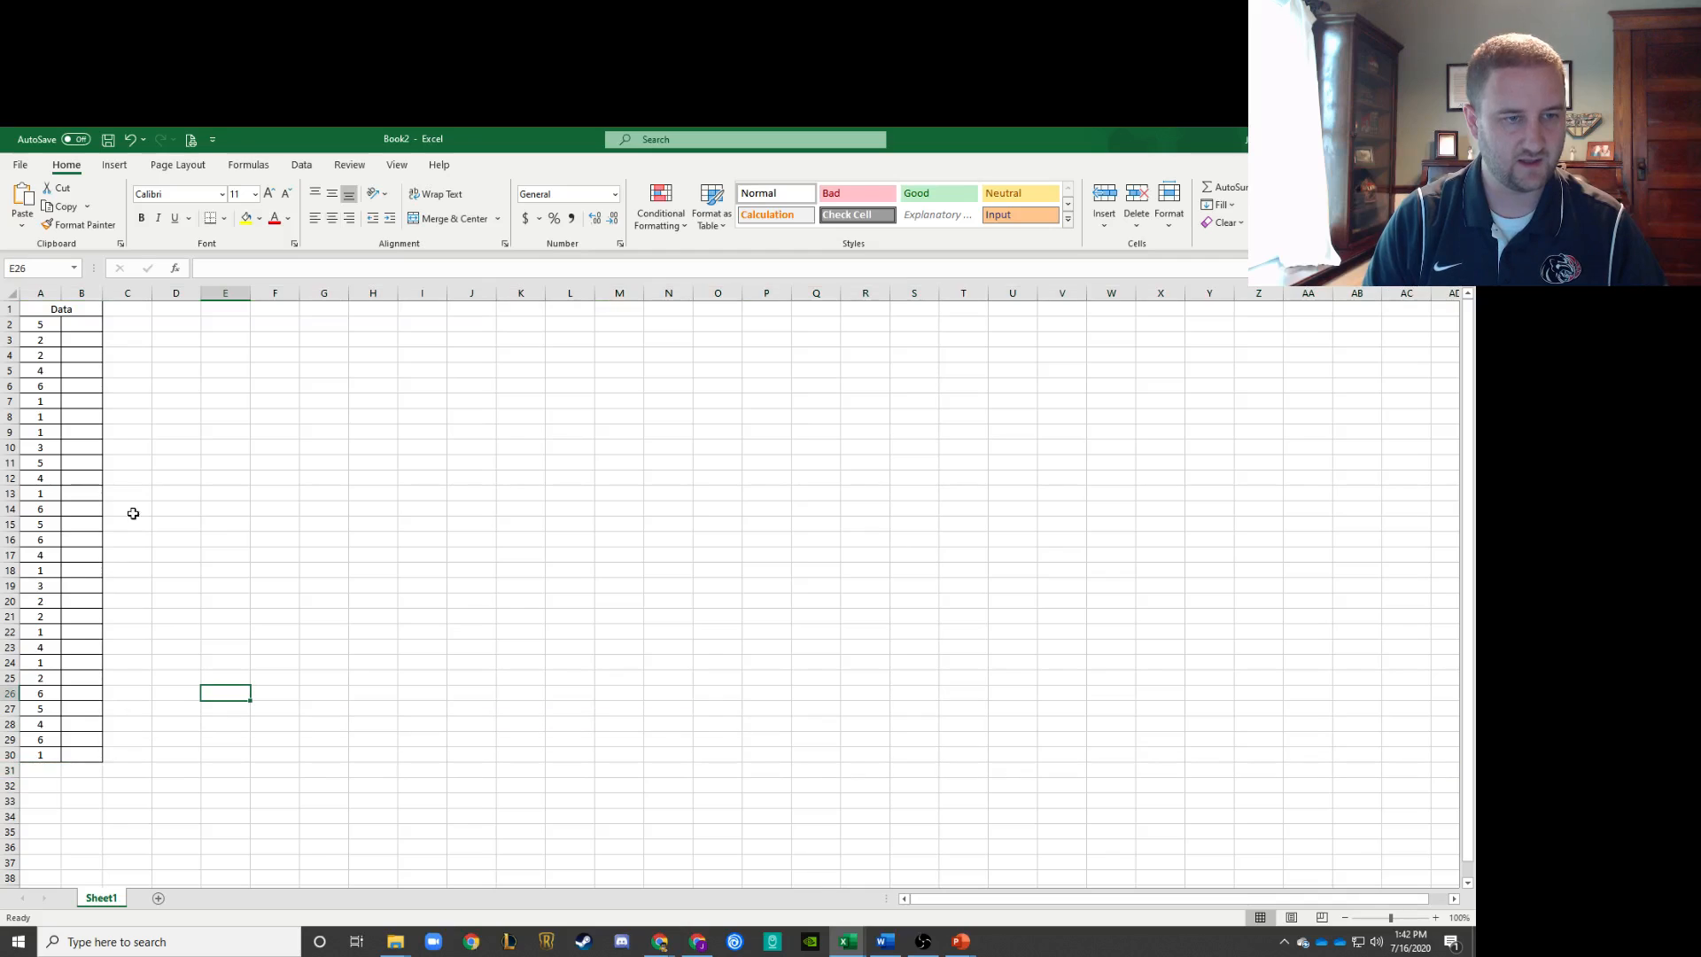
# Enter the roll value 3 in cell B2 of the data table
pyautogui.click(88, 330)
pyautogui.write('3')
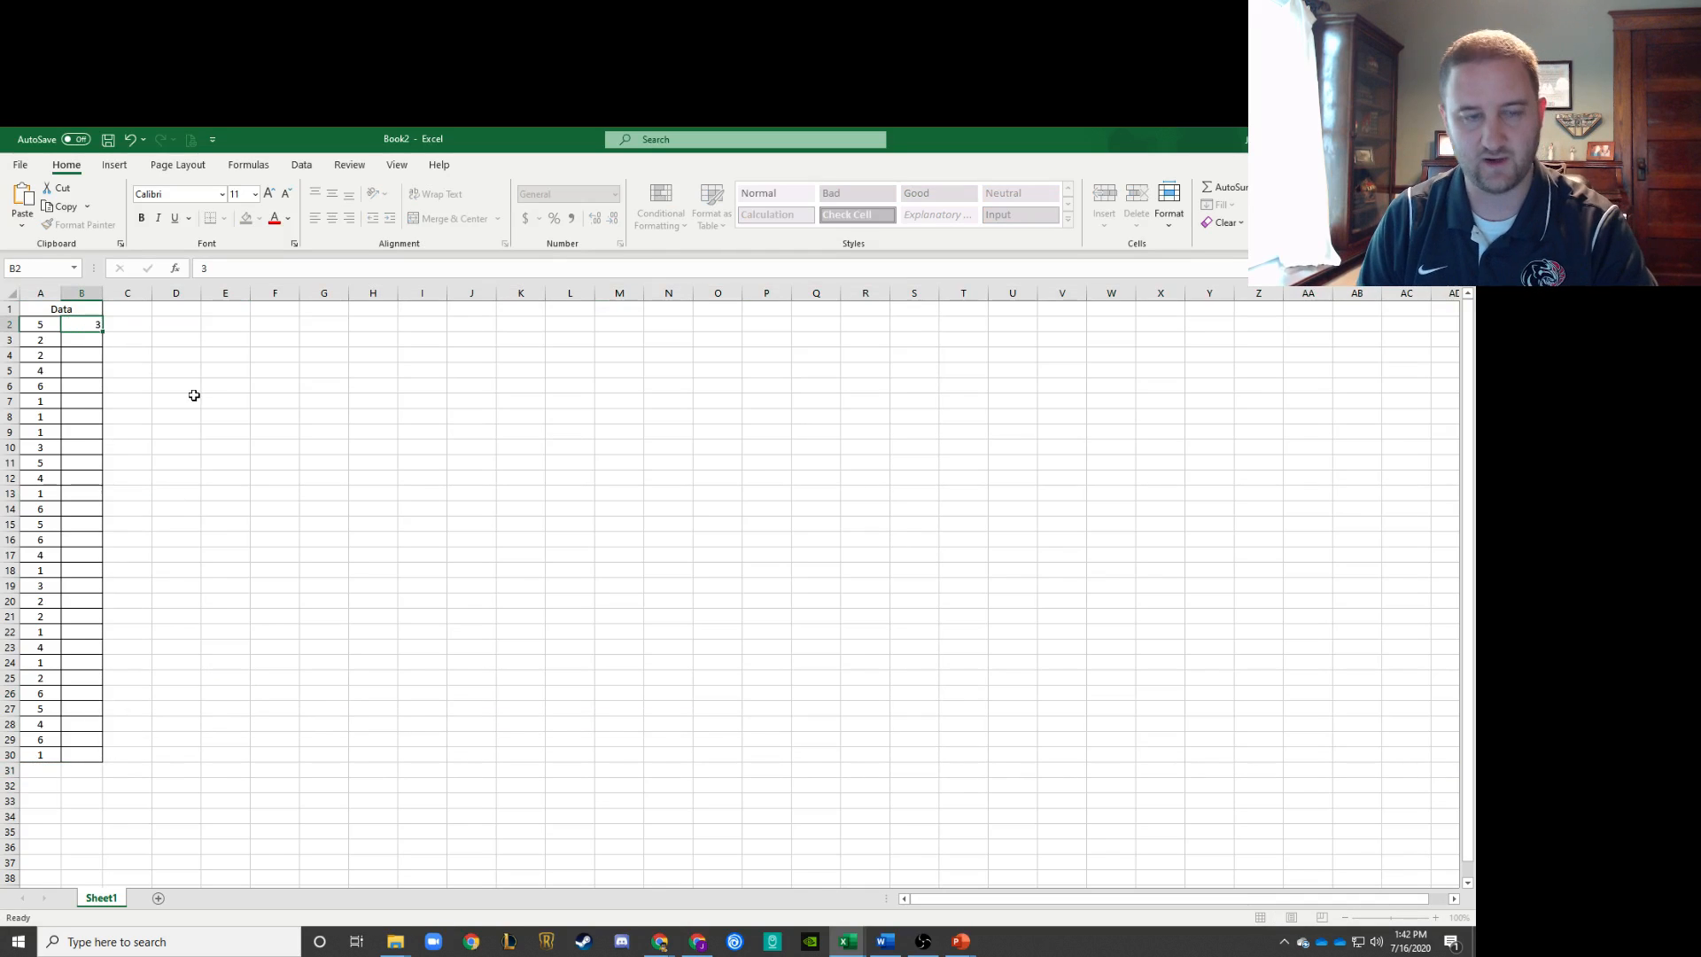
pyautogui.click(244, 464)
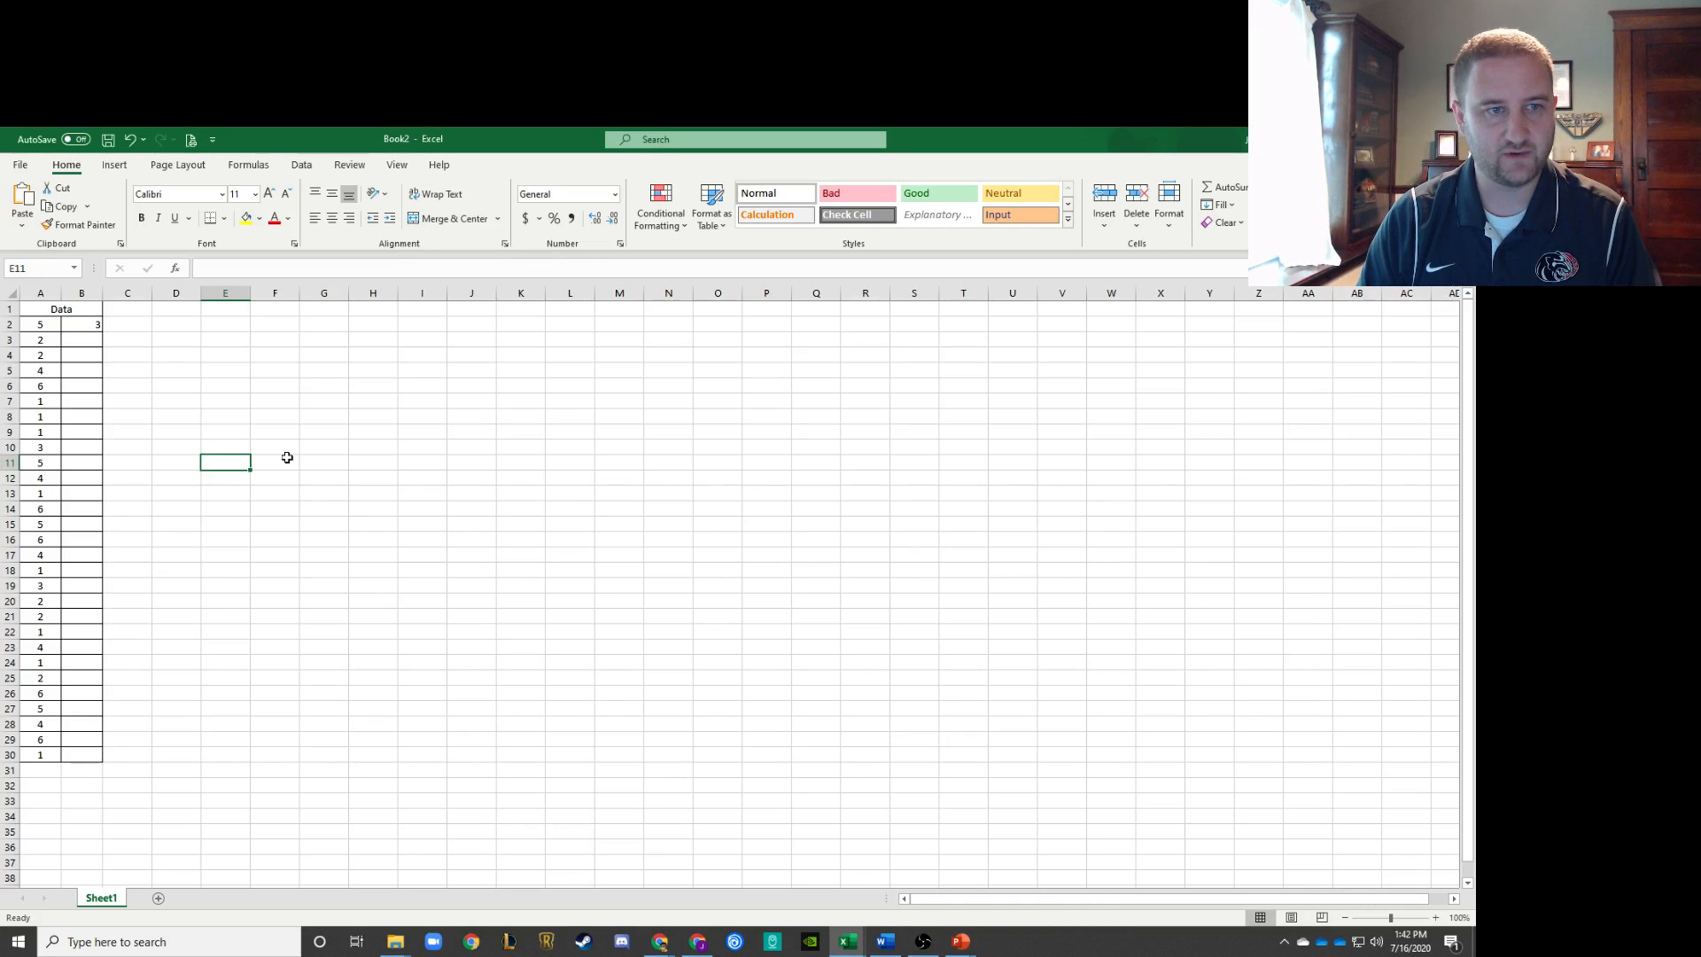
# Enter the label "Total Rolls:" in cell D1 of Book2
pyautogui.click(176, 312)
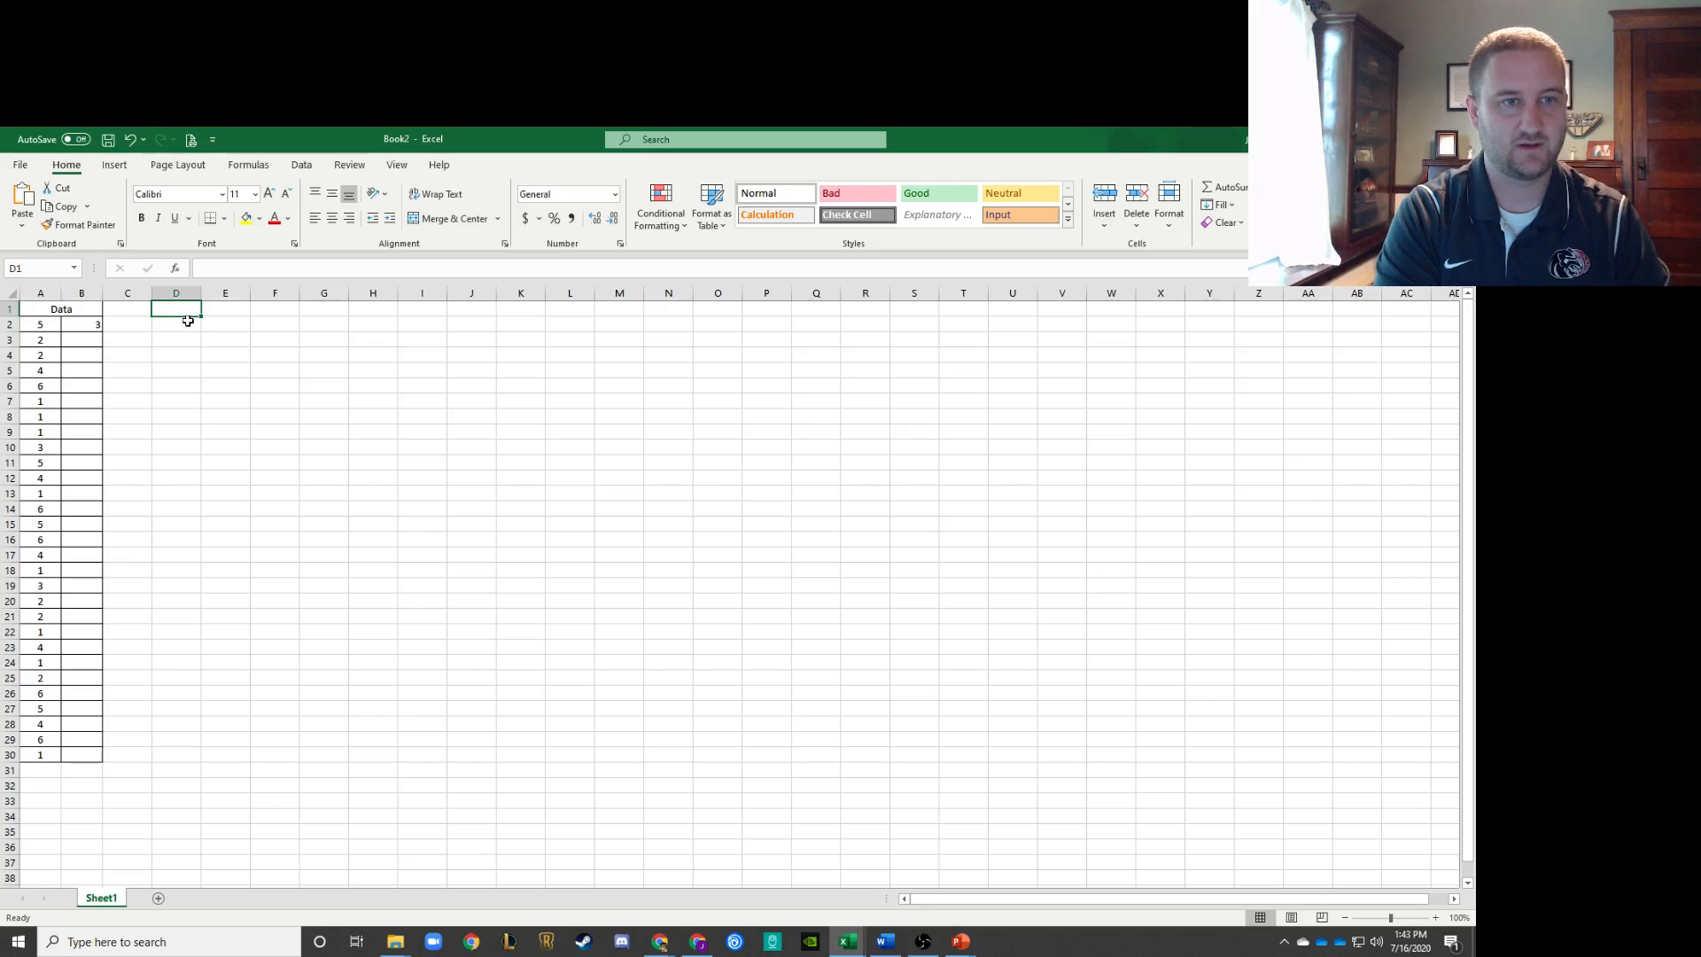
pyautogui.write('Total Rolls:')
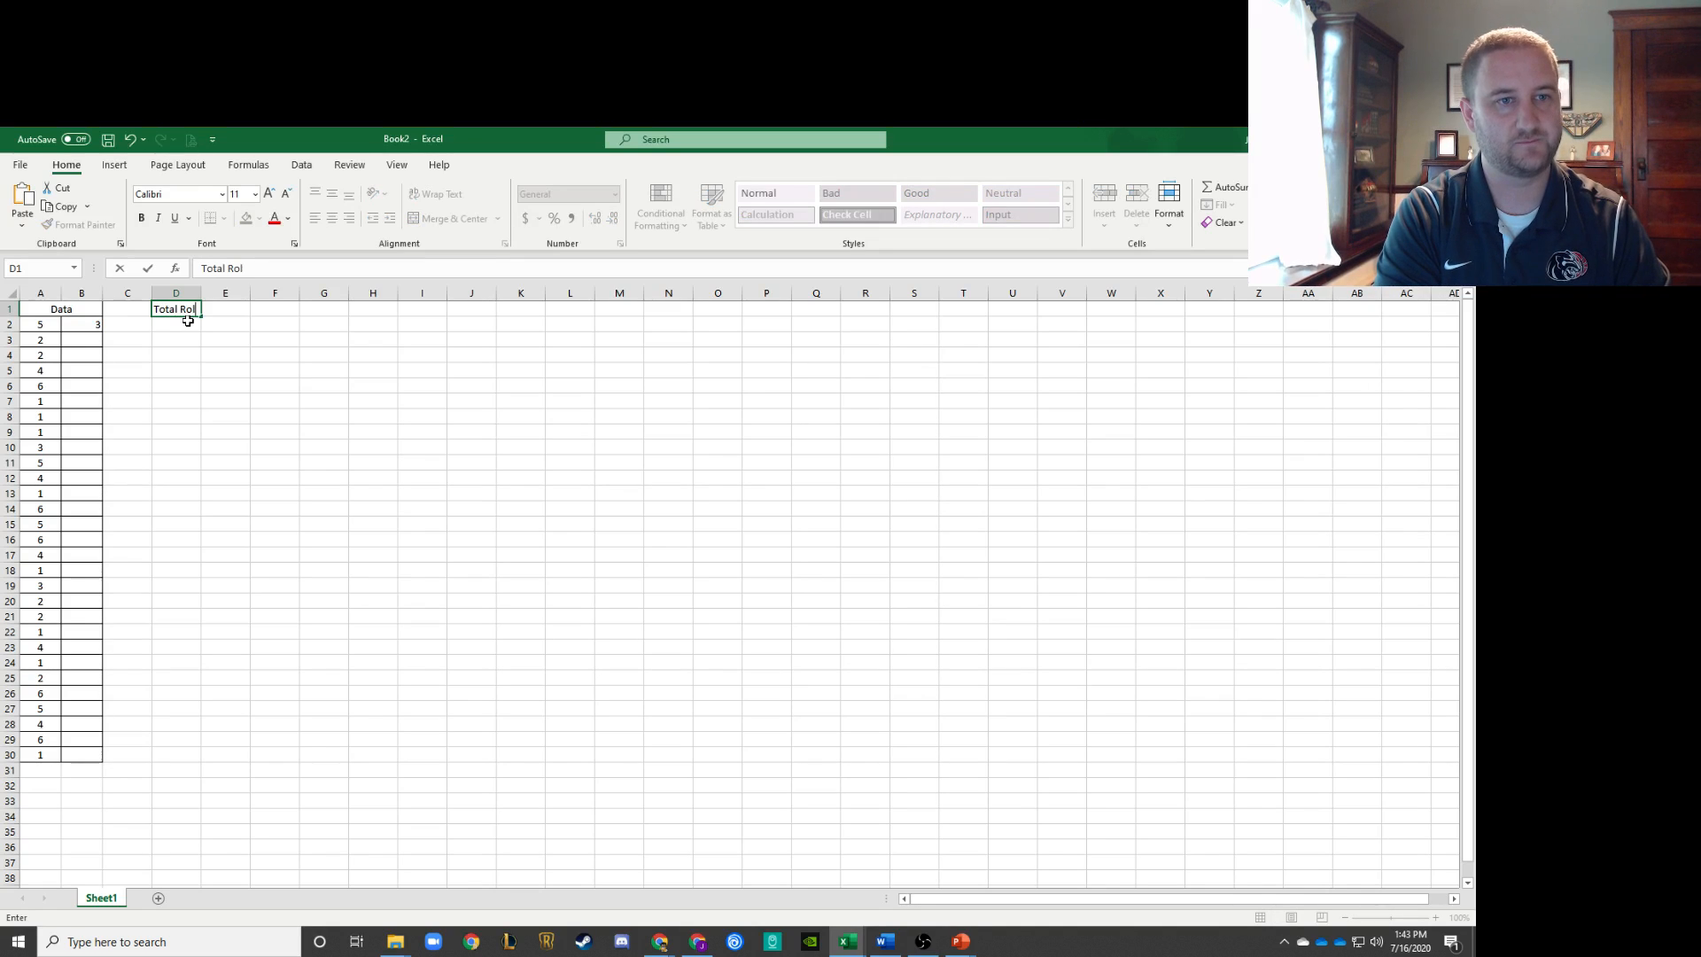
pyautogui.press('Tab')
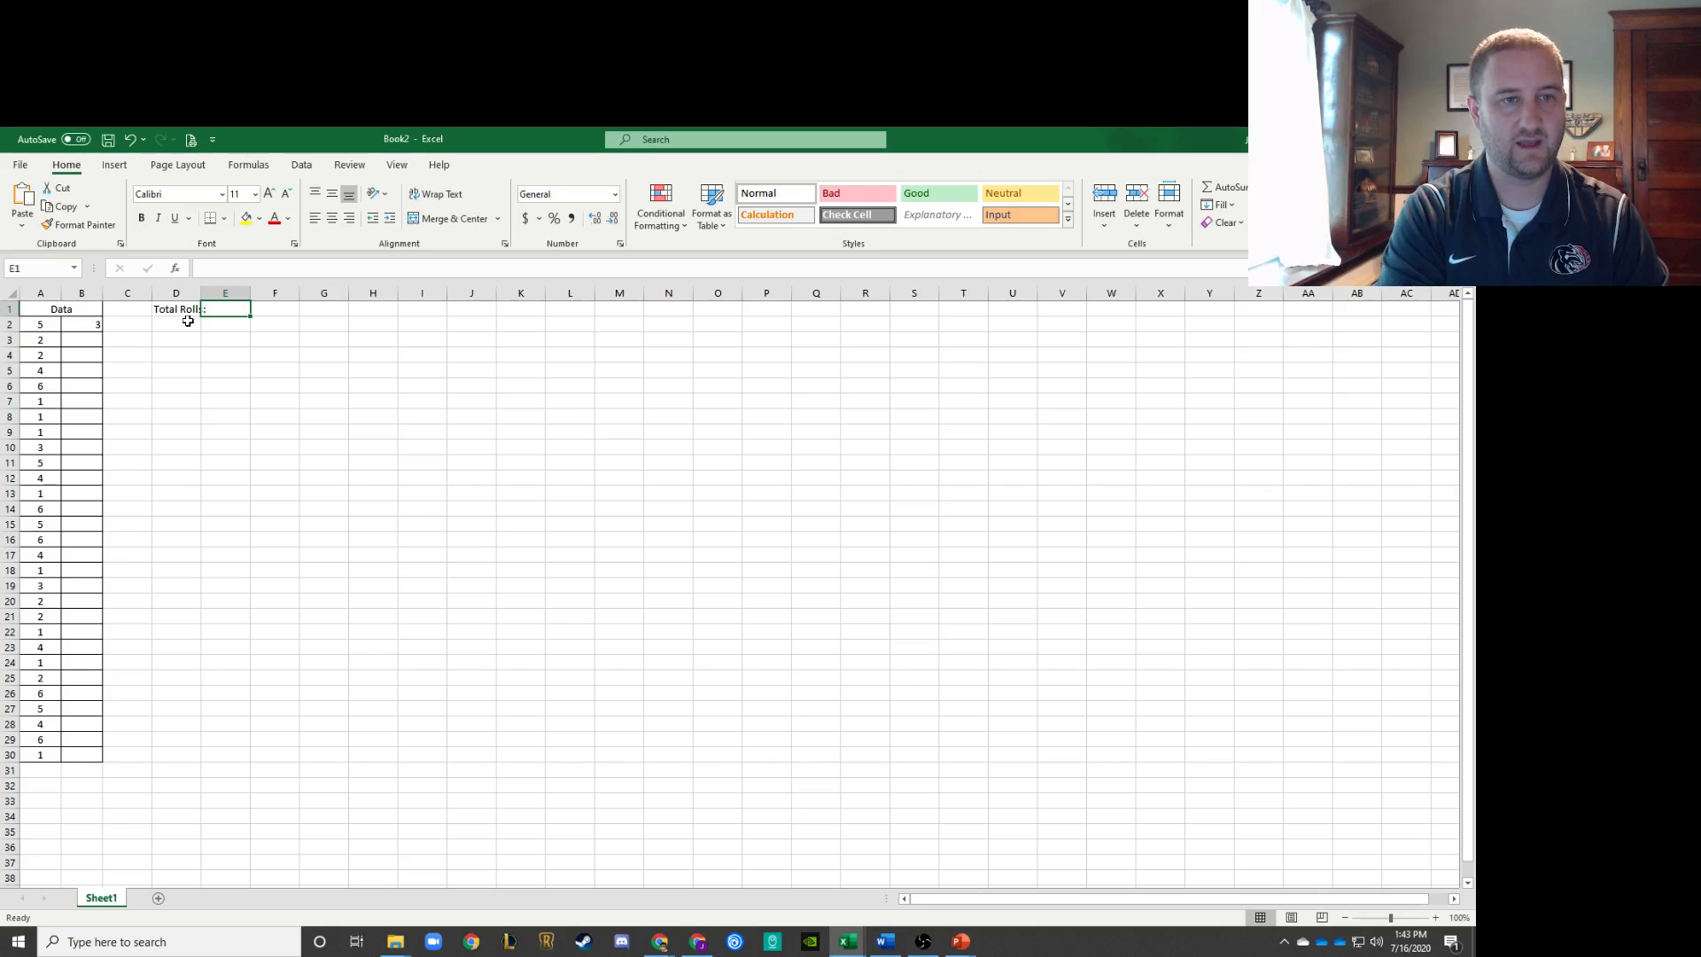
# Enter a COUNT formula over the data table A1:B30 in cell E1, and autofit column D to its label
pyautogui.write('=COUNT')
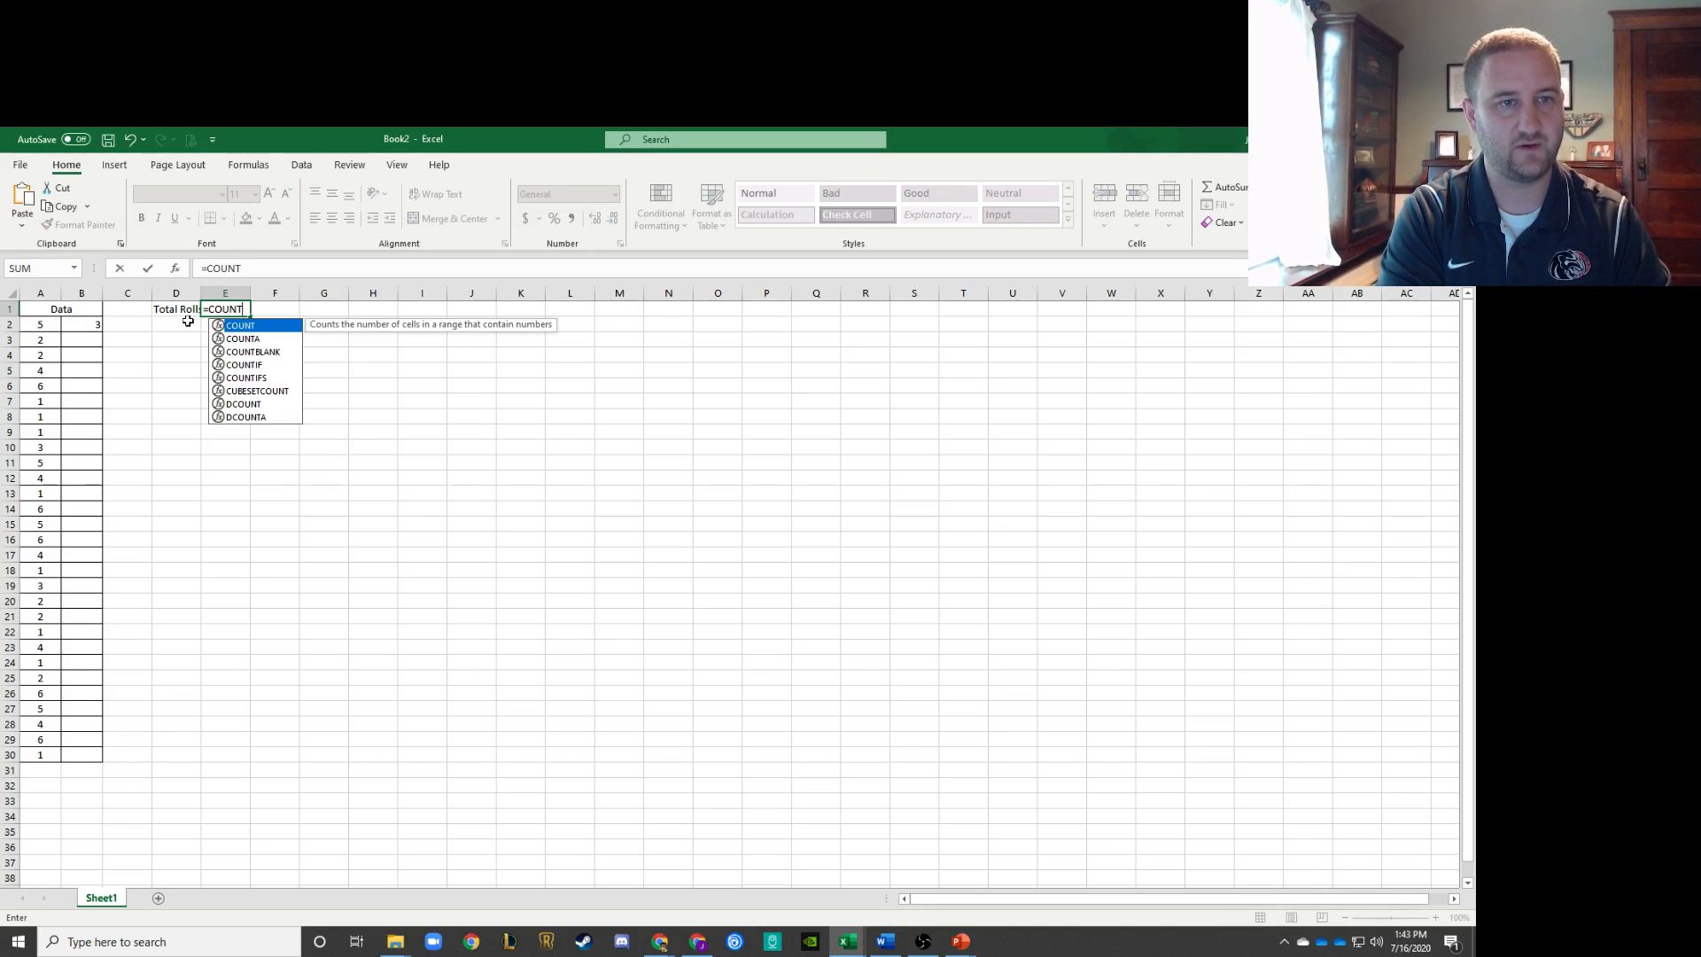
pyautogui.write('(')
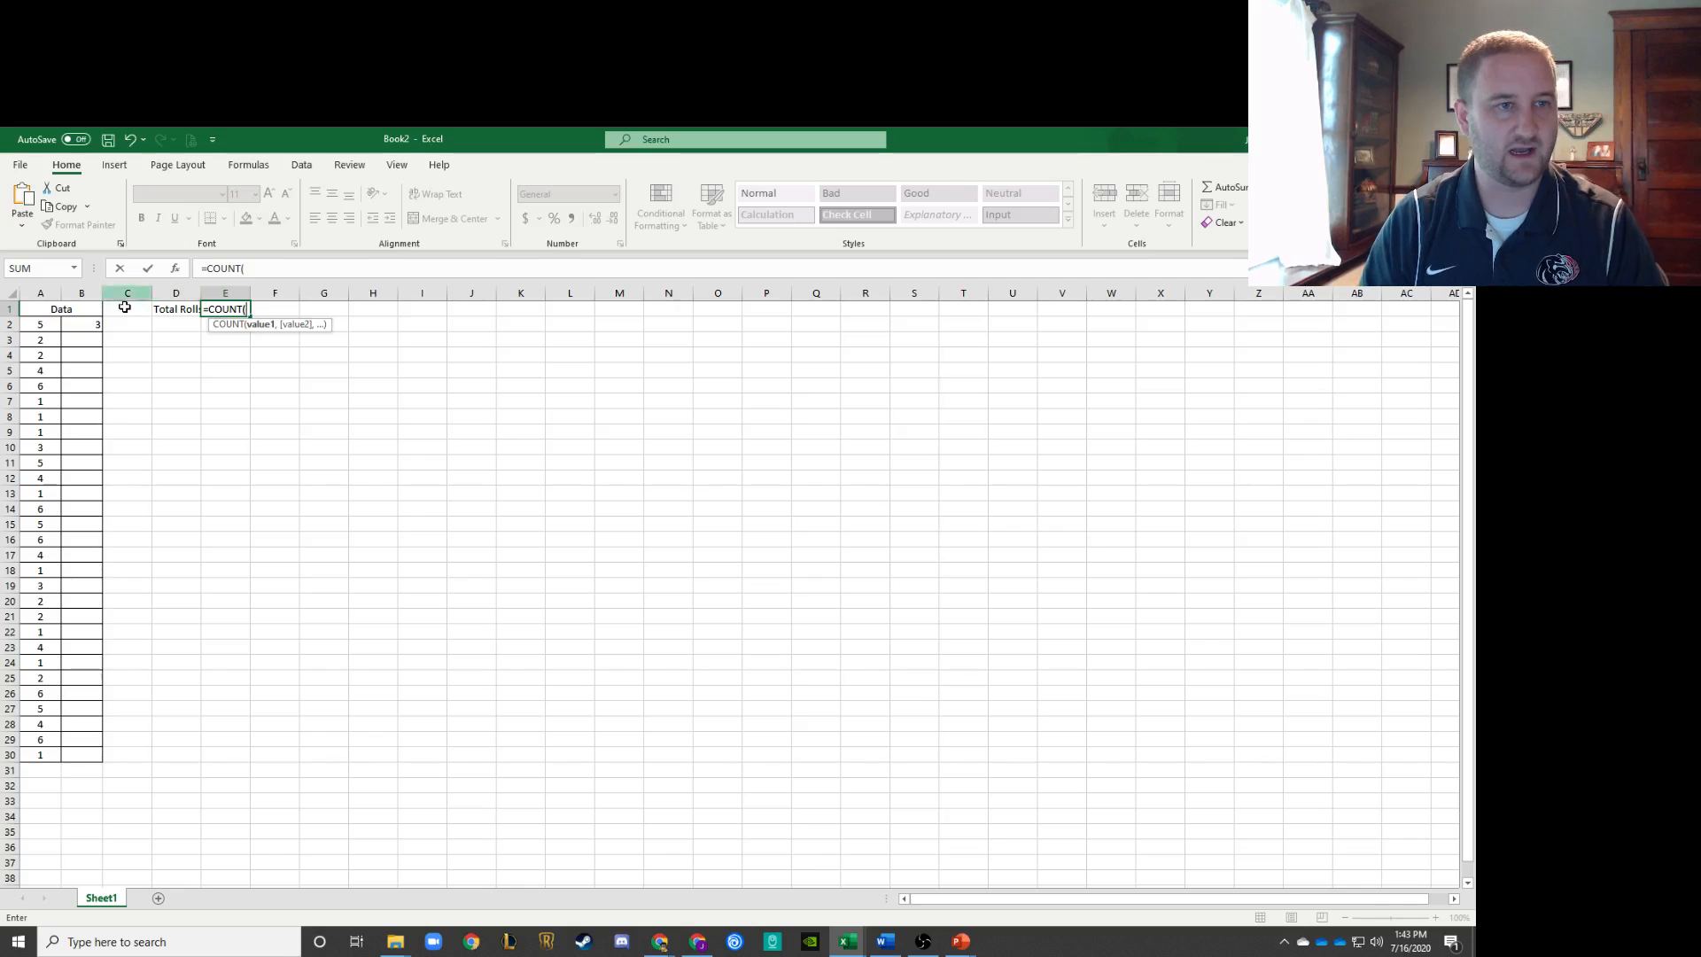
pyautogui.moveTo(59, 312); pyautogui.dragTo(101, 757)
pyautogui.press('Return')
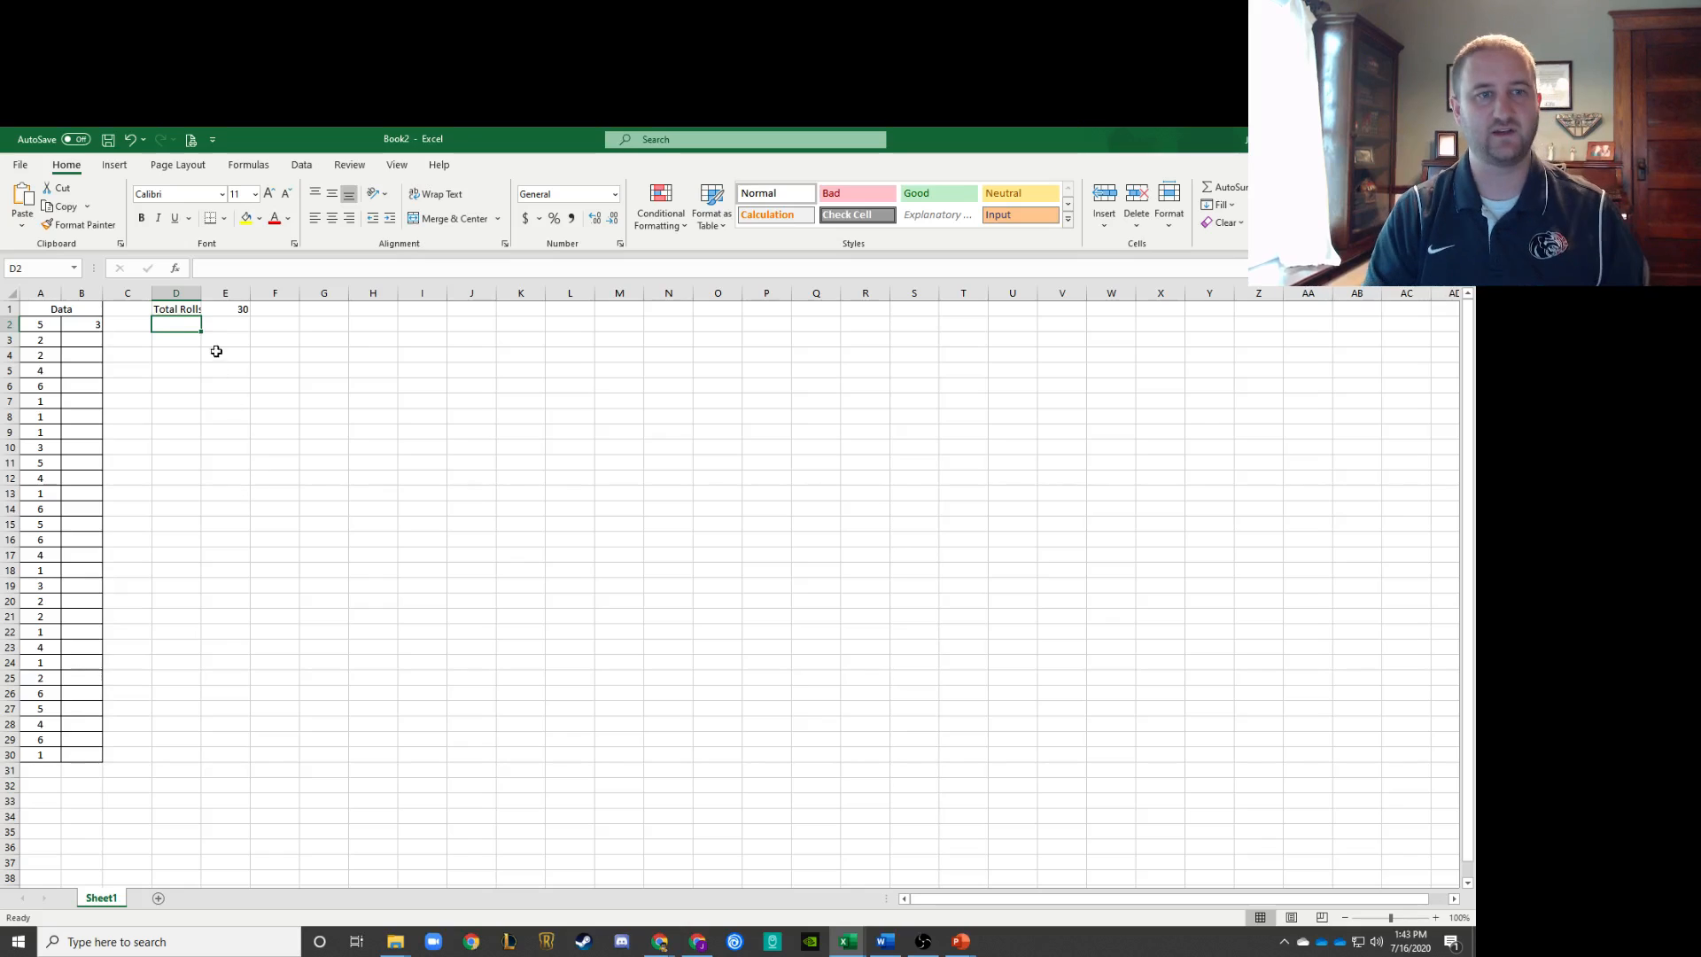
pyautogui.doubleClick(204, 295)
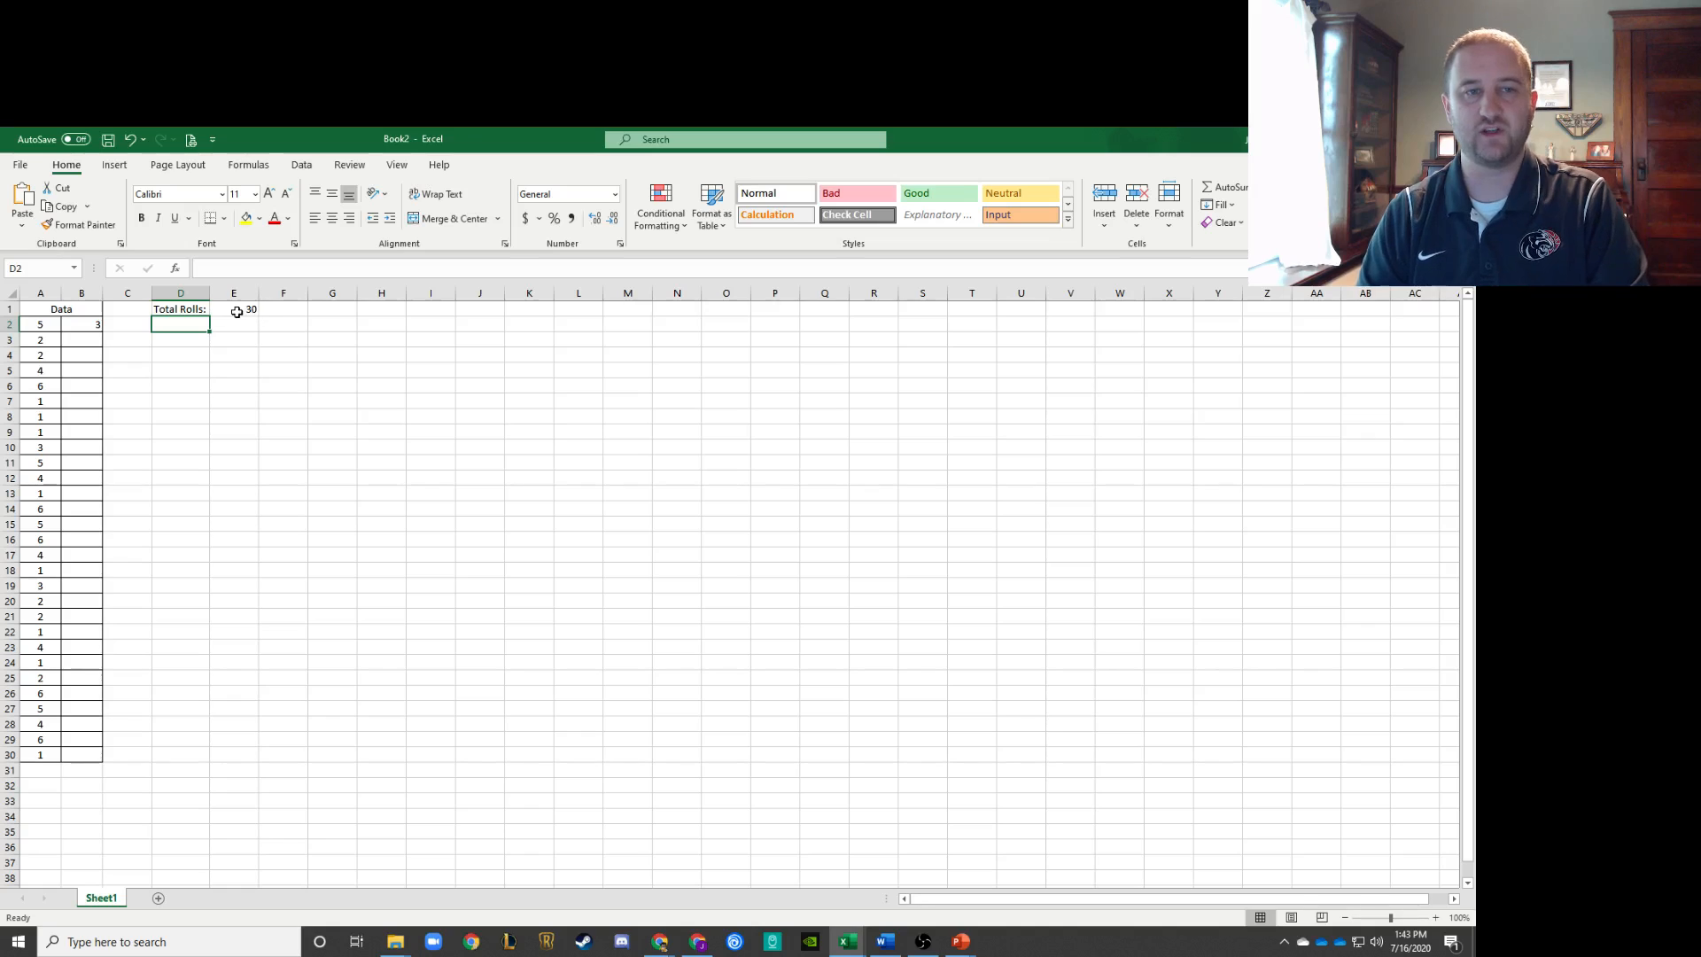
# Enter the column heading "Number" in cell D3, below the Total Rolls label
pyautogui.click(172, 346)
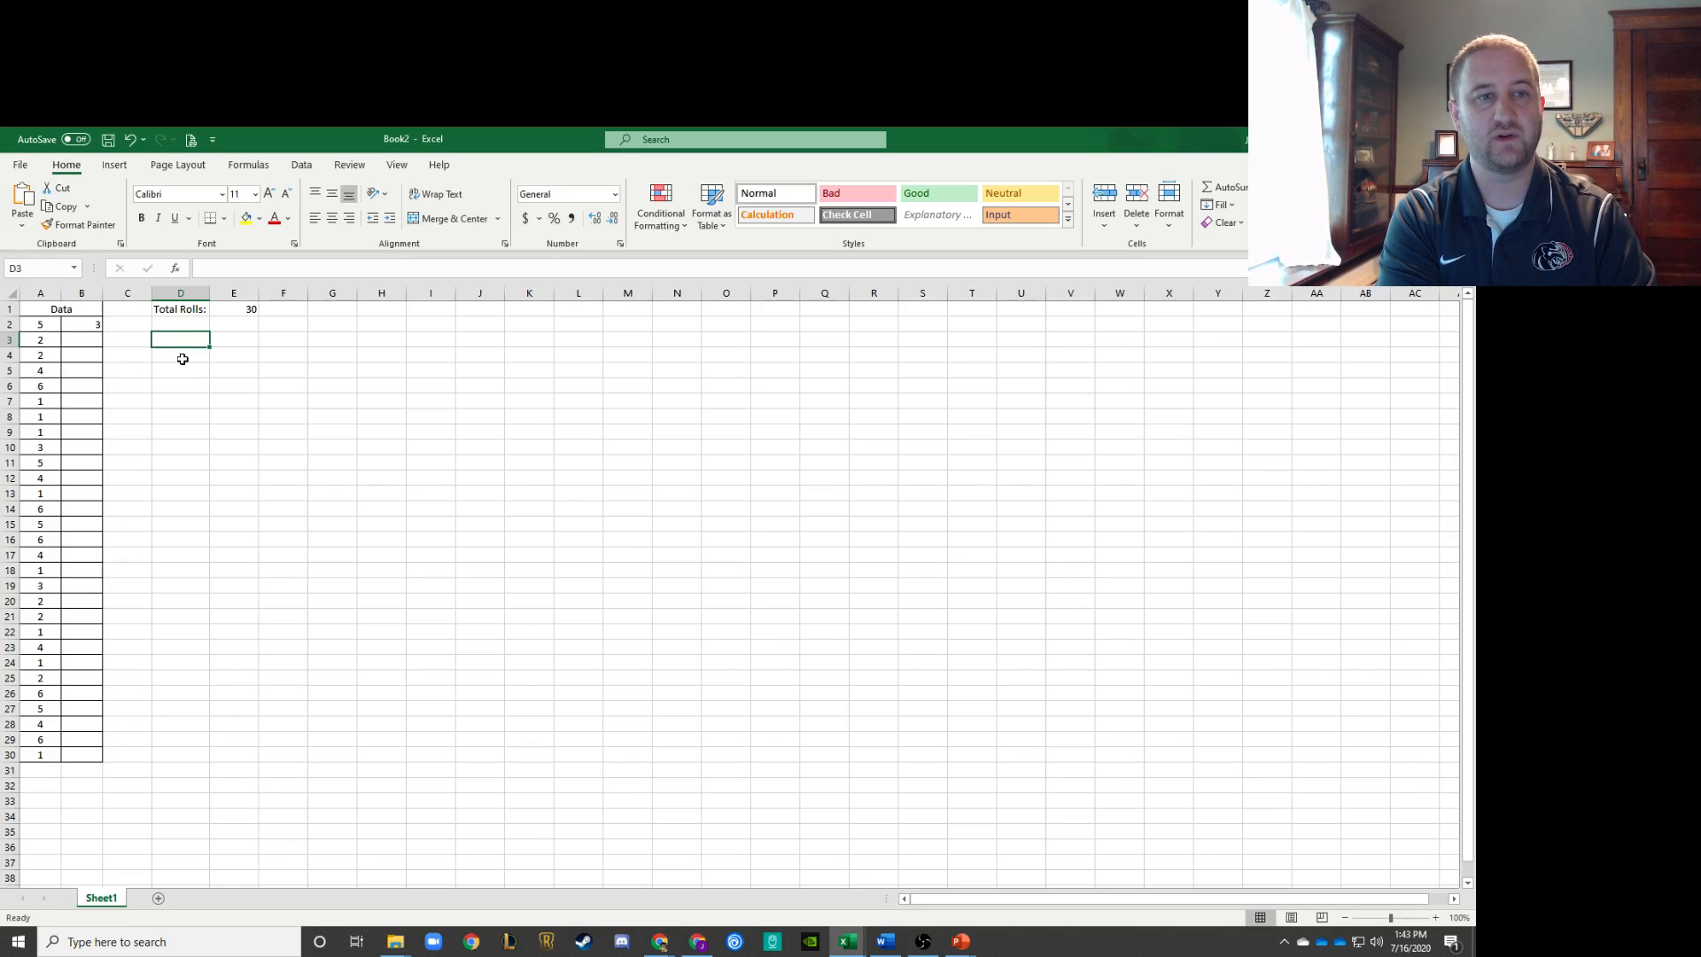
pyautogui.write('Num')
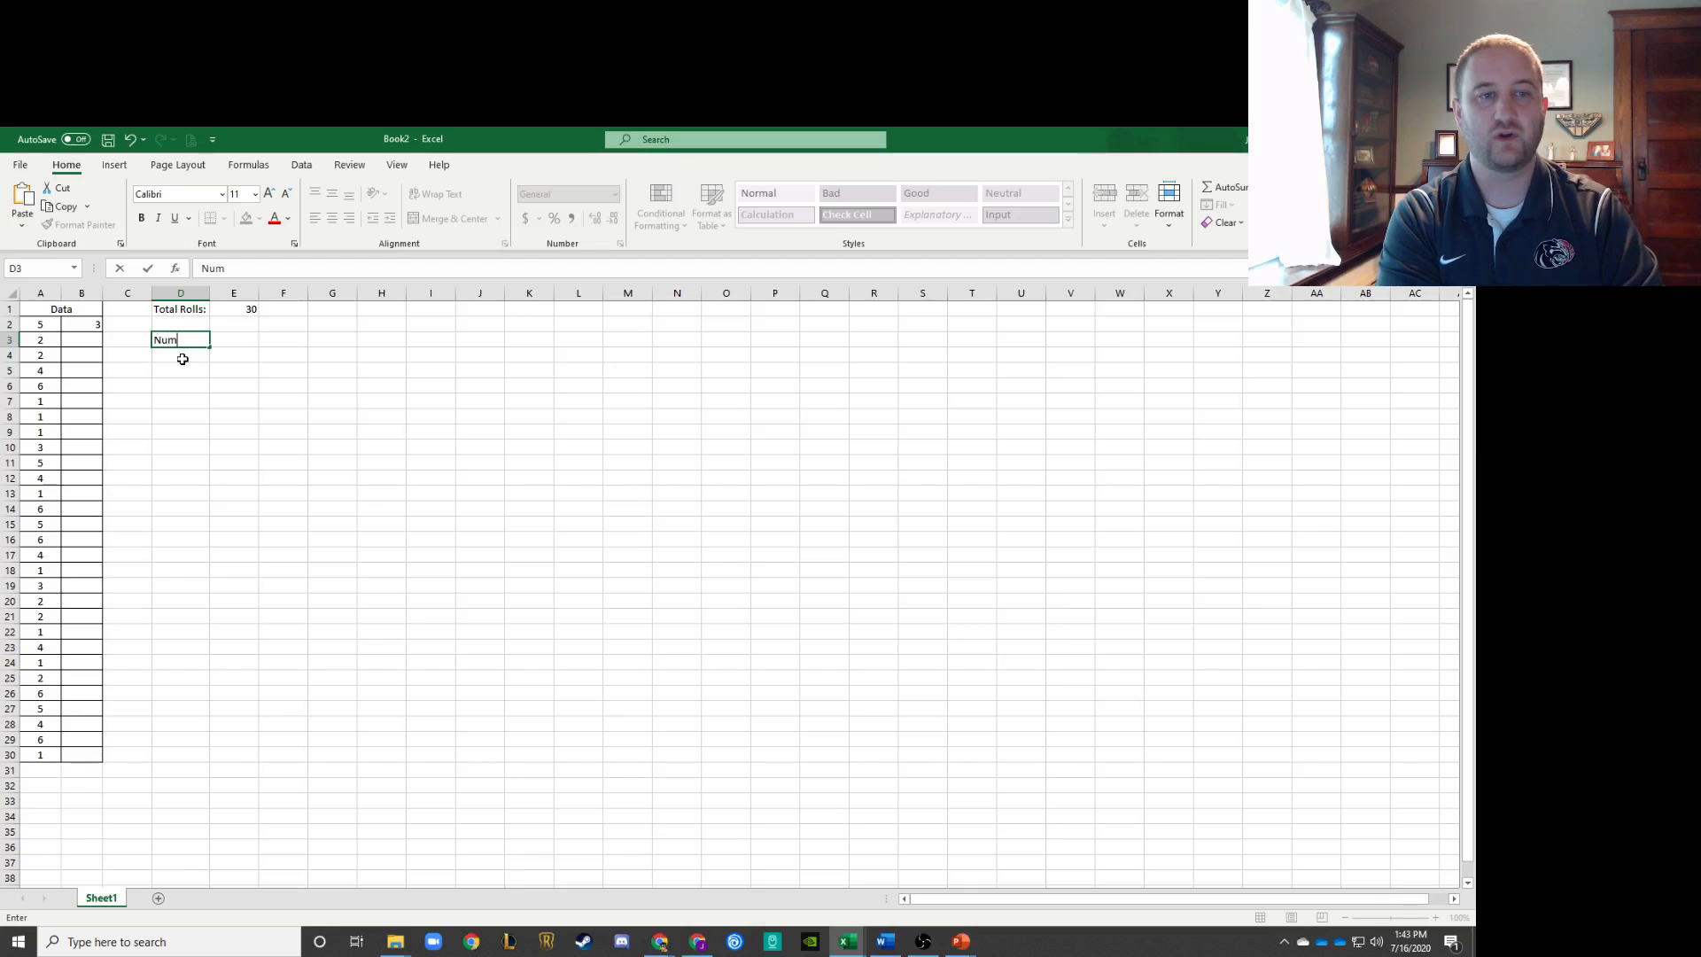
pyautogui.write('ber')
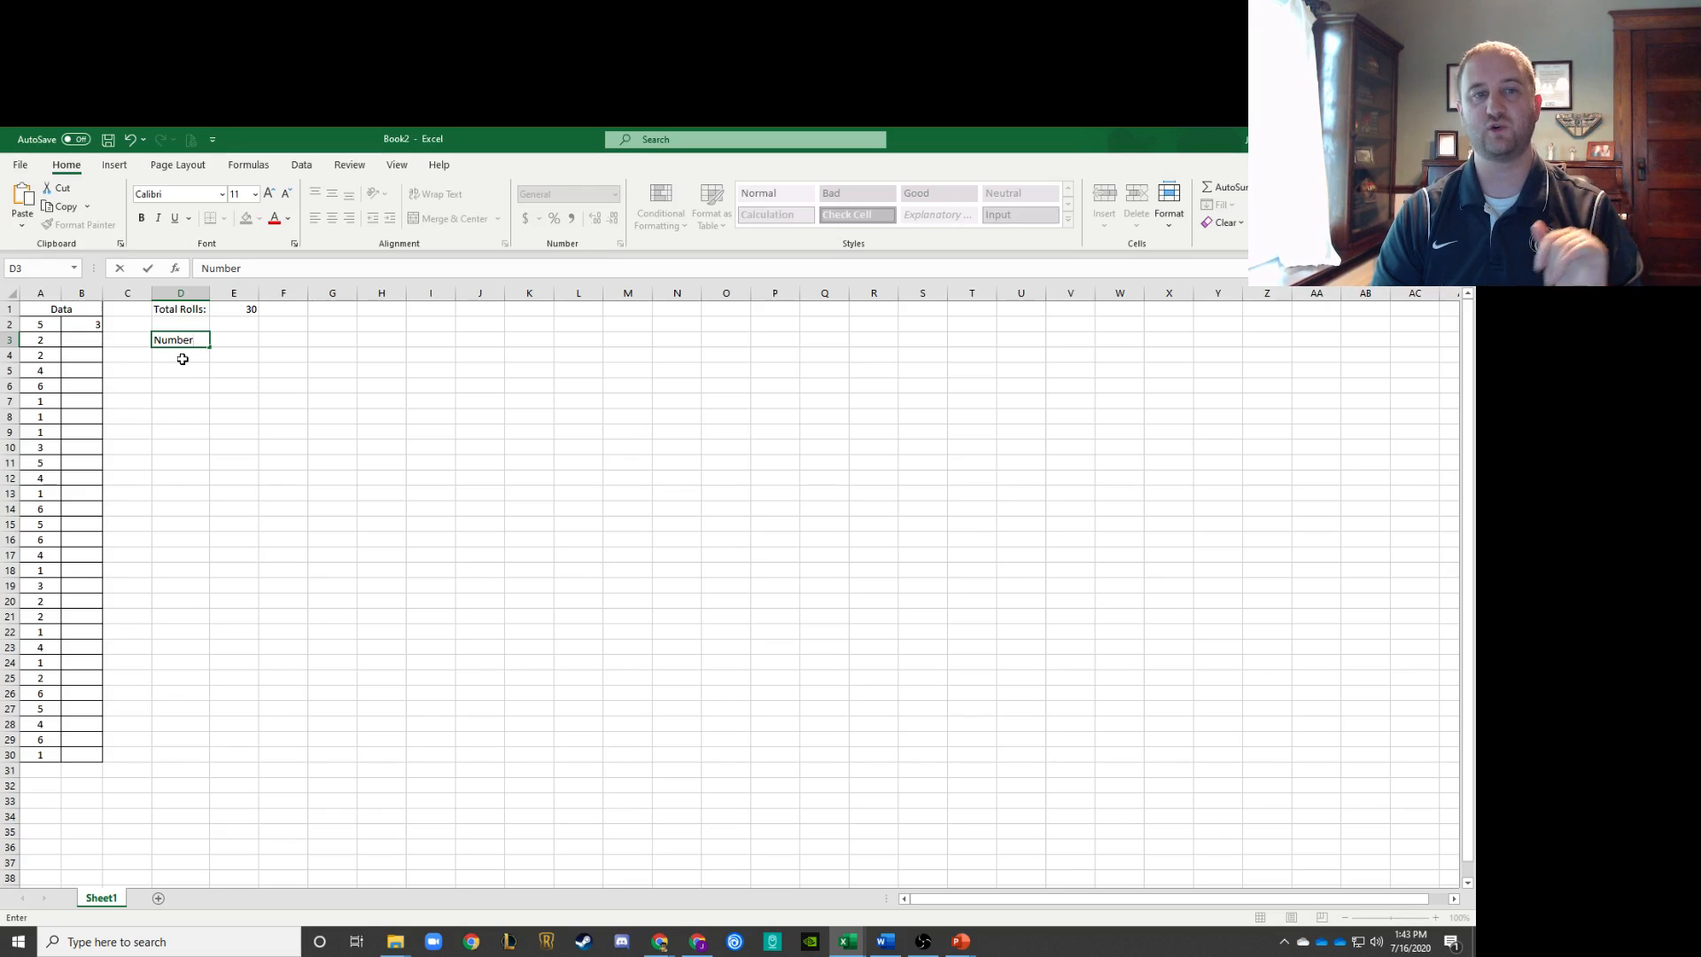
pyautogui.press('Return')
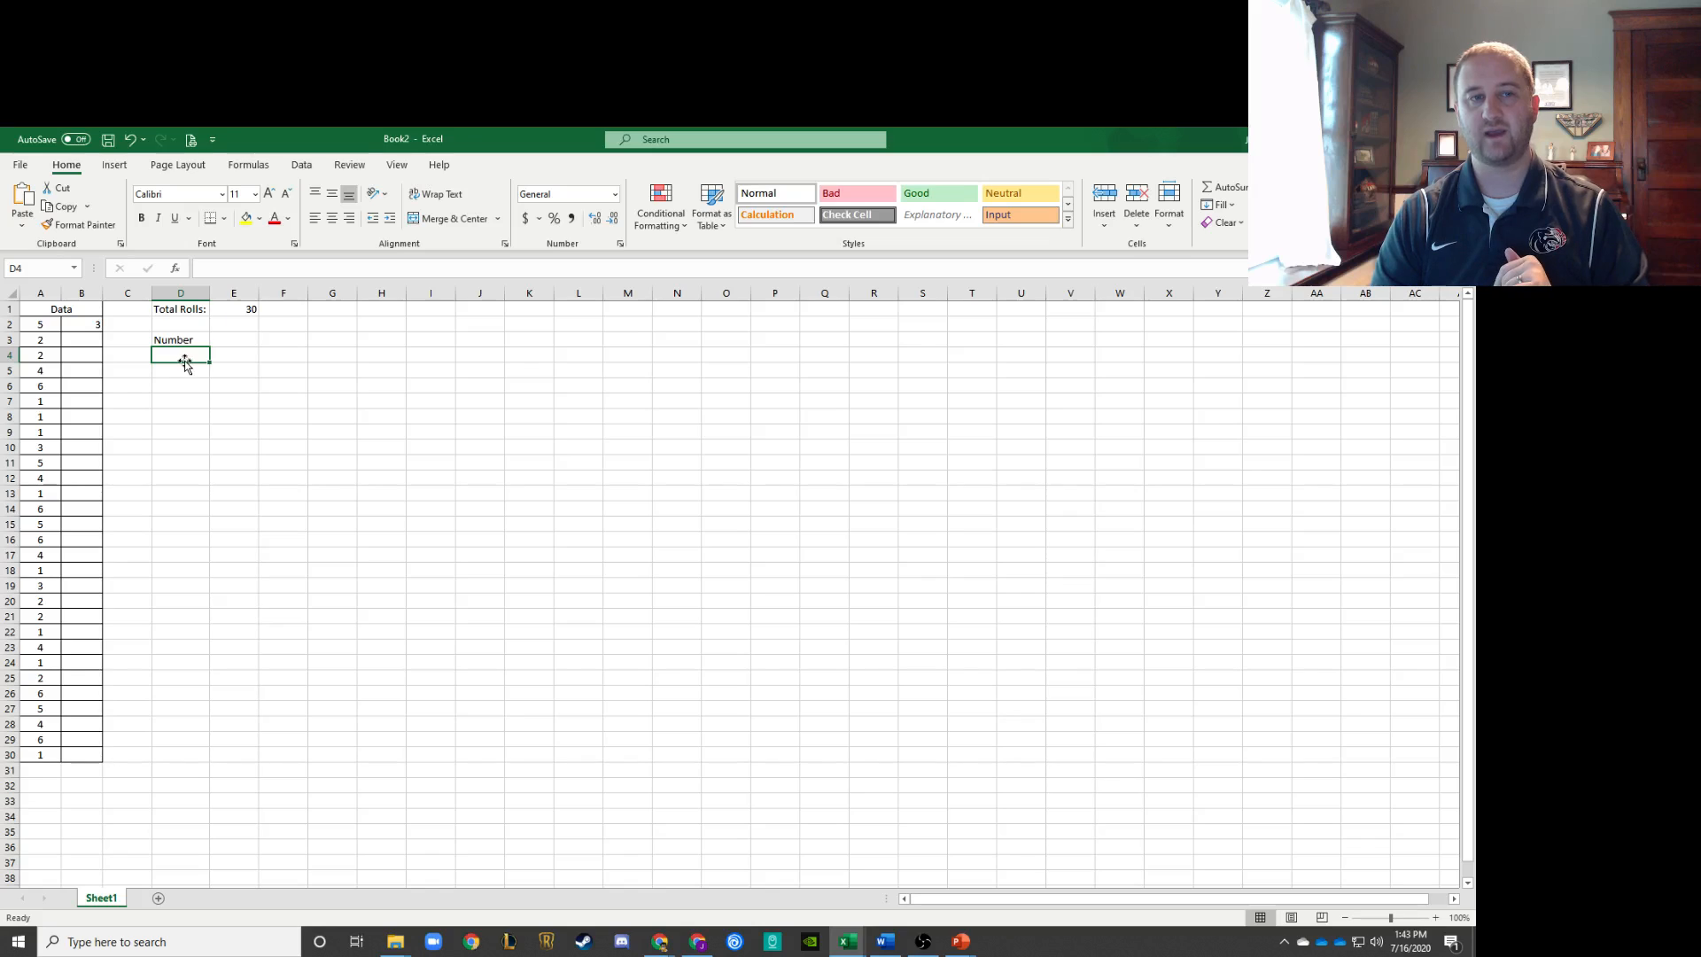
pyautogui.click(181, 340)
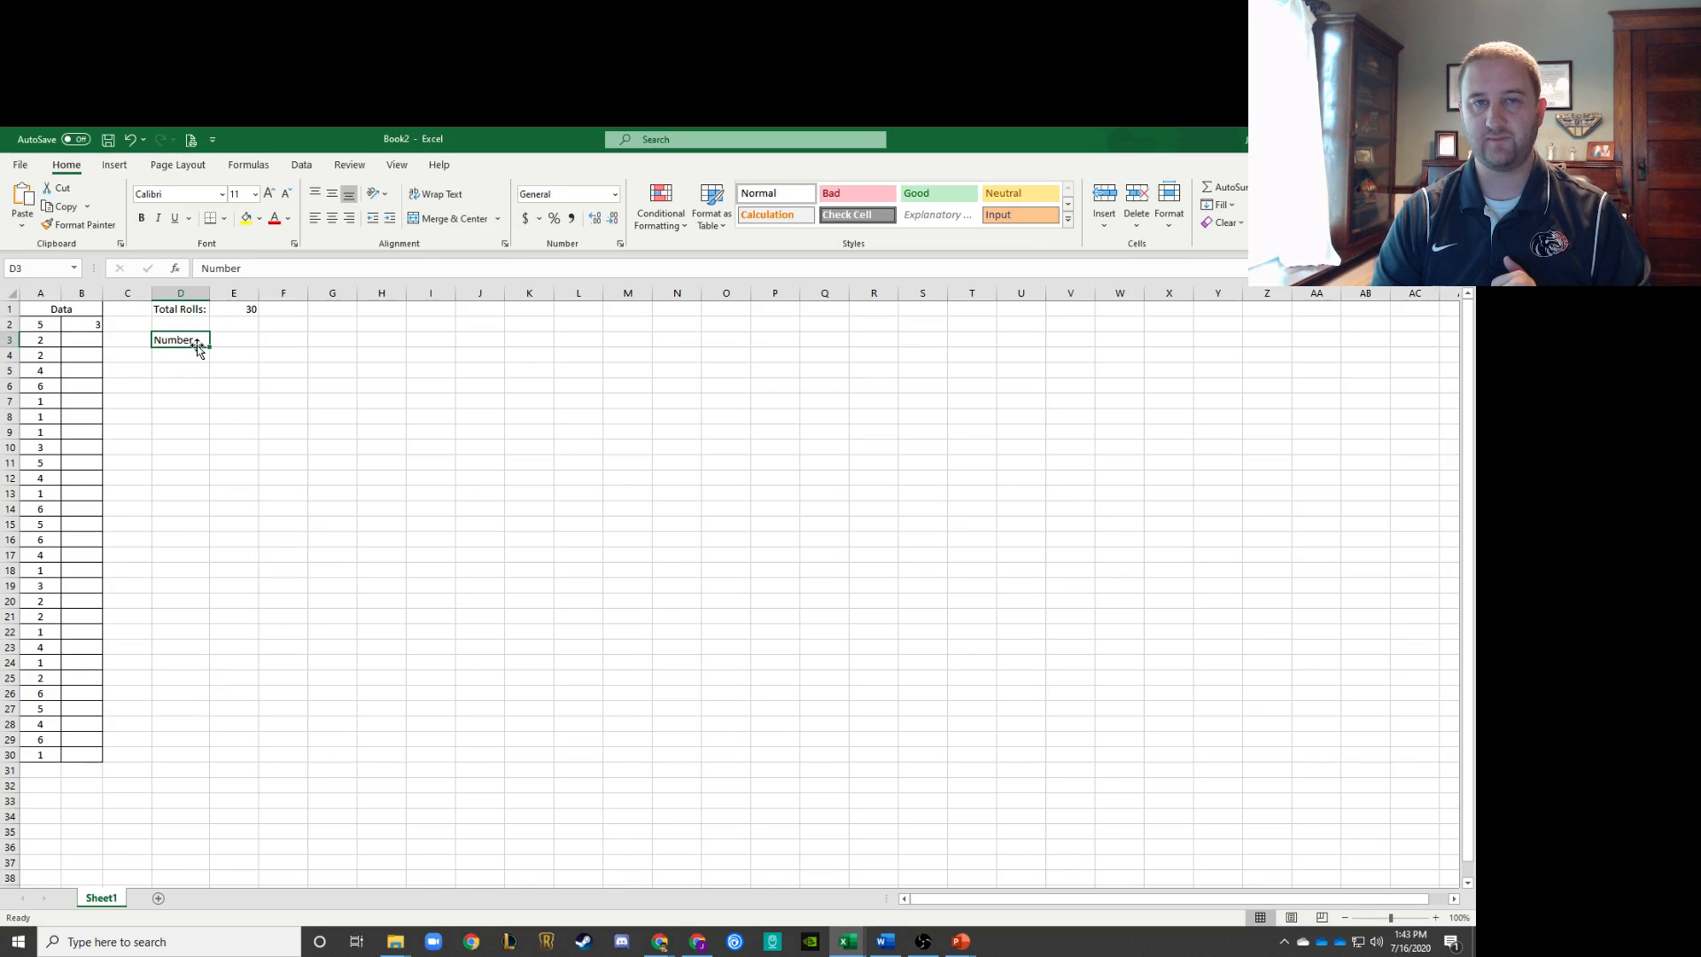
pyautogui.click(232, 338)
# Enter the numerals 1, 2, 3 and 4 in cells D4 to D7 under the Number heading
pyautogui.click(186, 357)
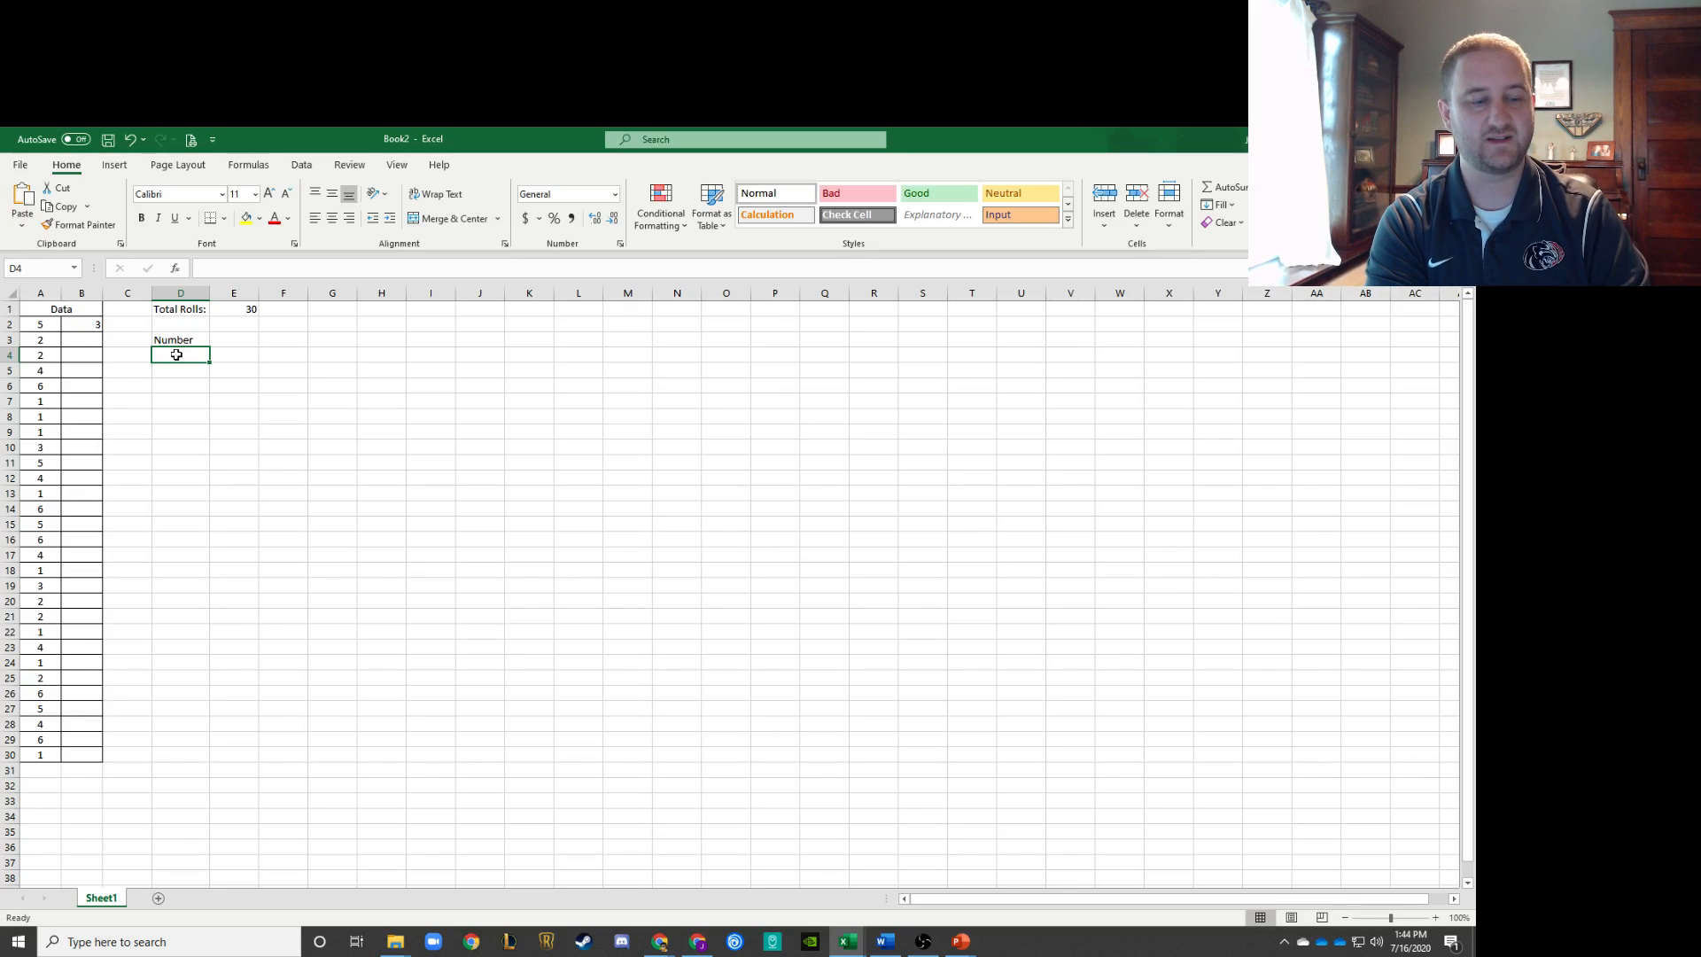
pyautogui.write('1')
pyautogui.press('Return')
pyautogui.write('2')
pyautogui.press('Return')
pyautogui.write('3')
pyautogui.press('Return')
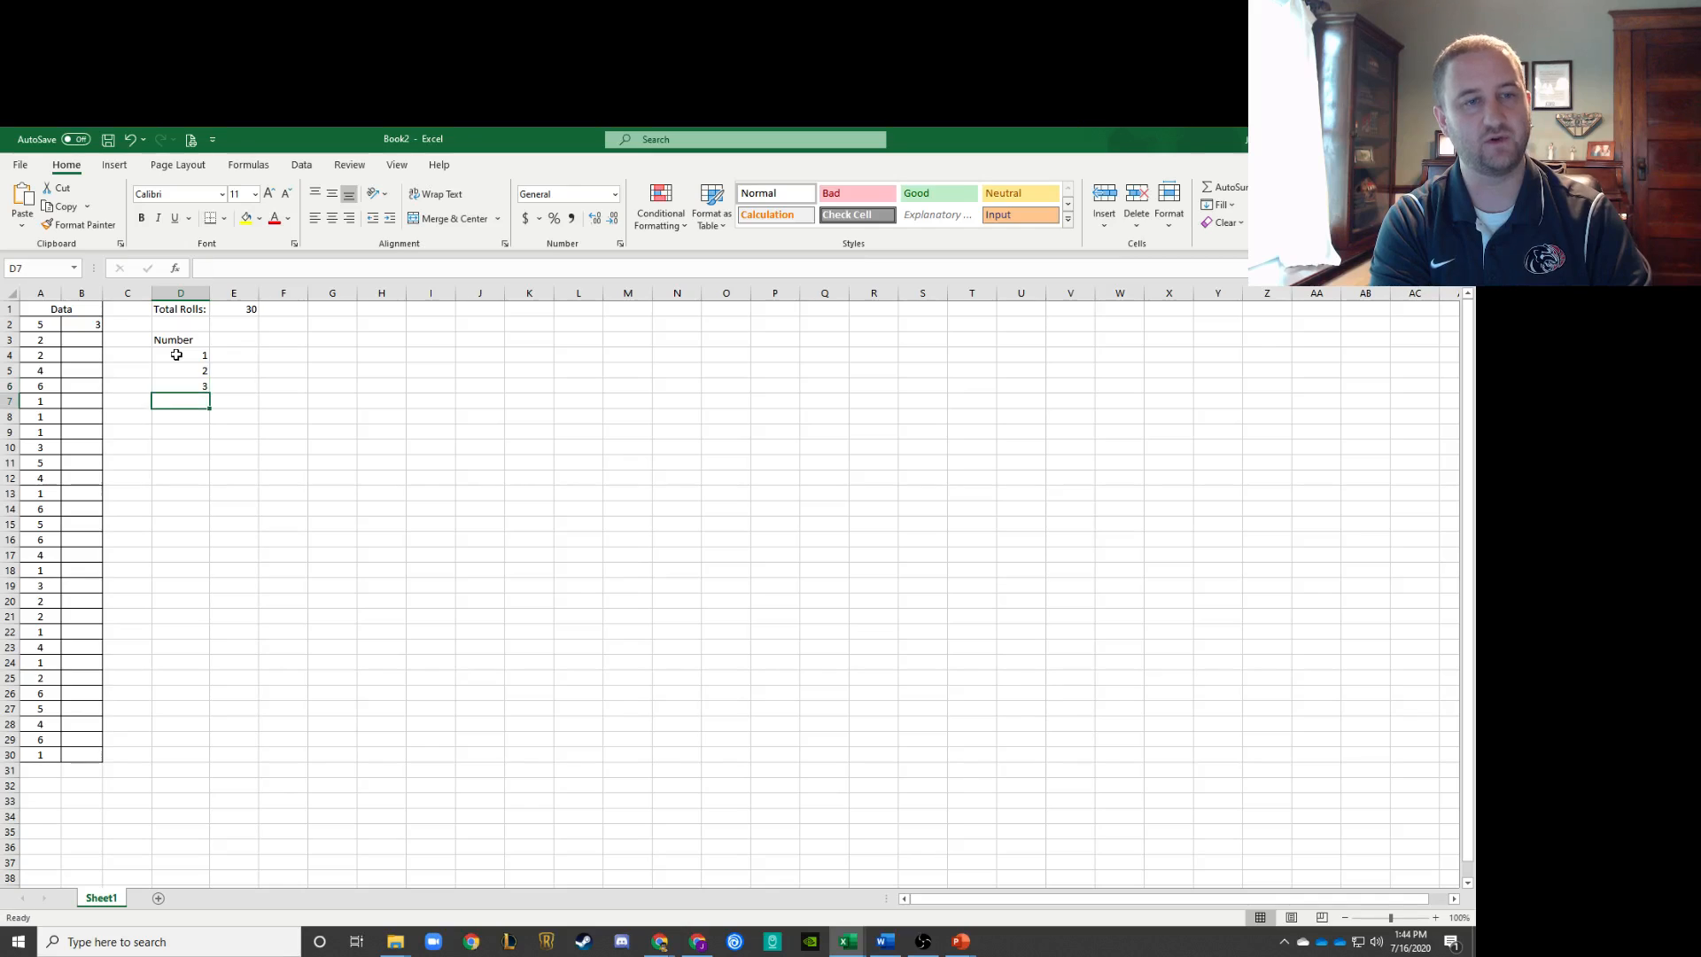
pyautogui.write('4')
pyautogui.press('Return')
# Enter the number words One, Two, Three, Four, Five and Six in cells D4 to D9 under the Number heading
pyautogui.click(176, 355)
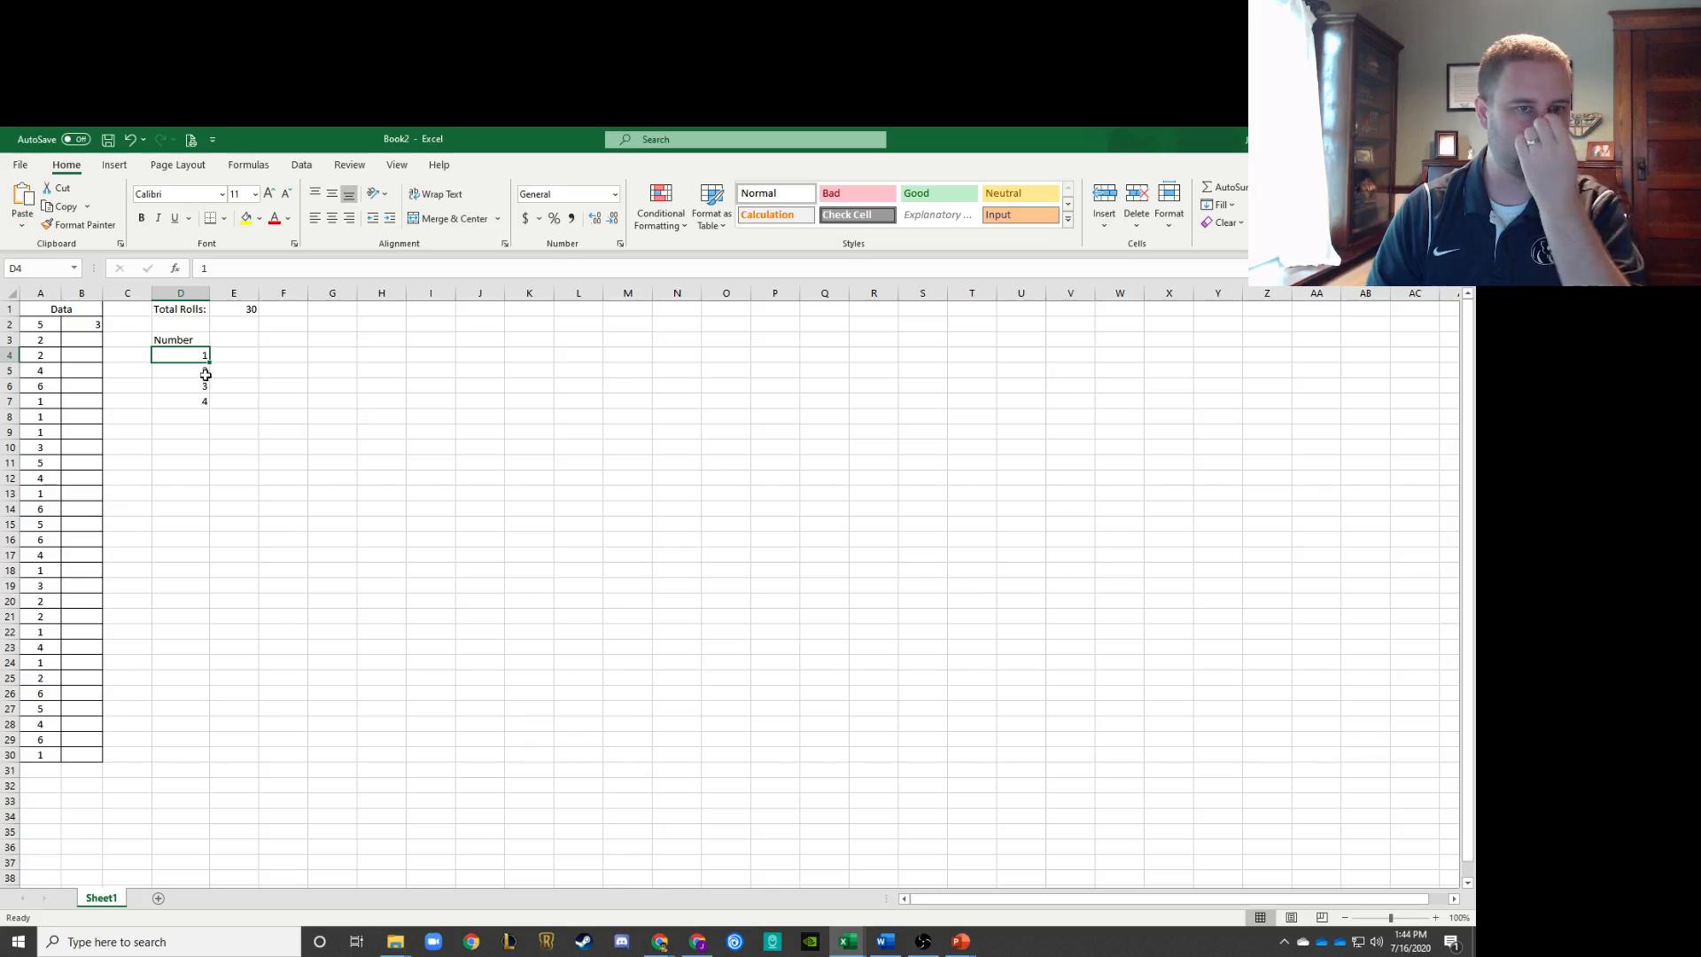
pyautogui.write('ne')
pyautogui.press('Return')
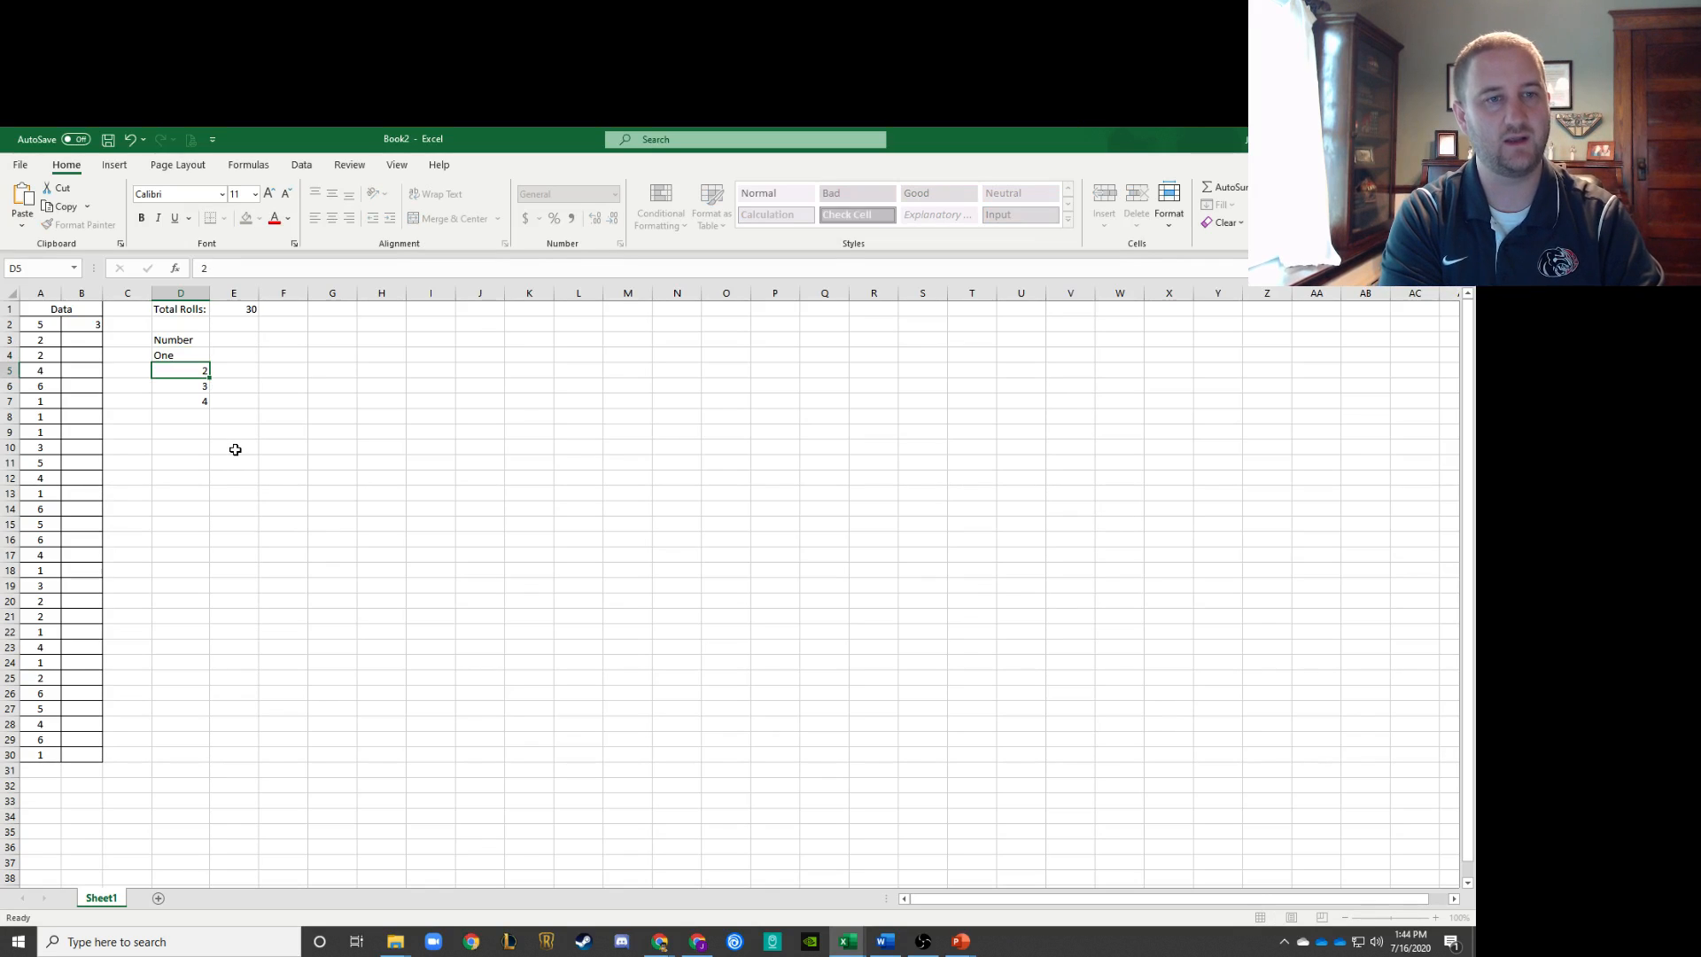
pyautogui.write('Two')
pyautogui.press('Return')
pyautogui.write('Three')
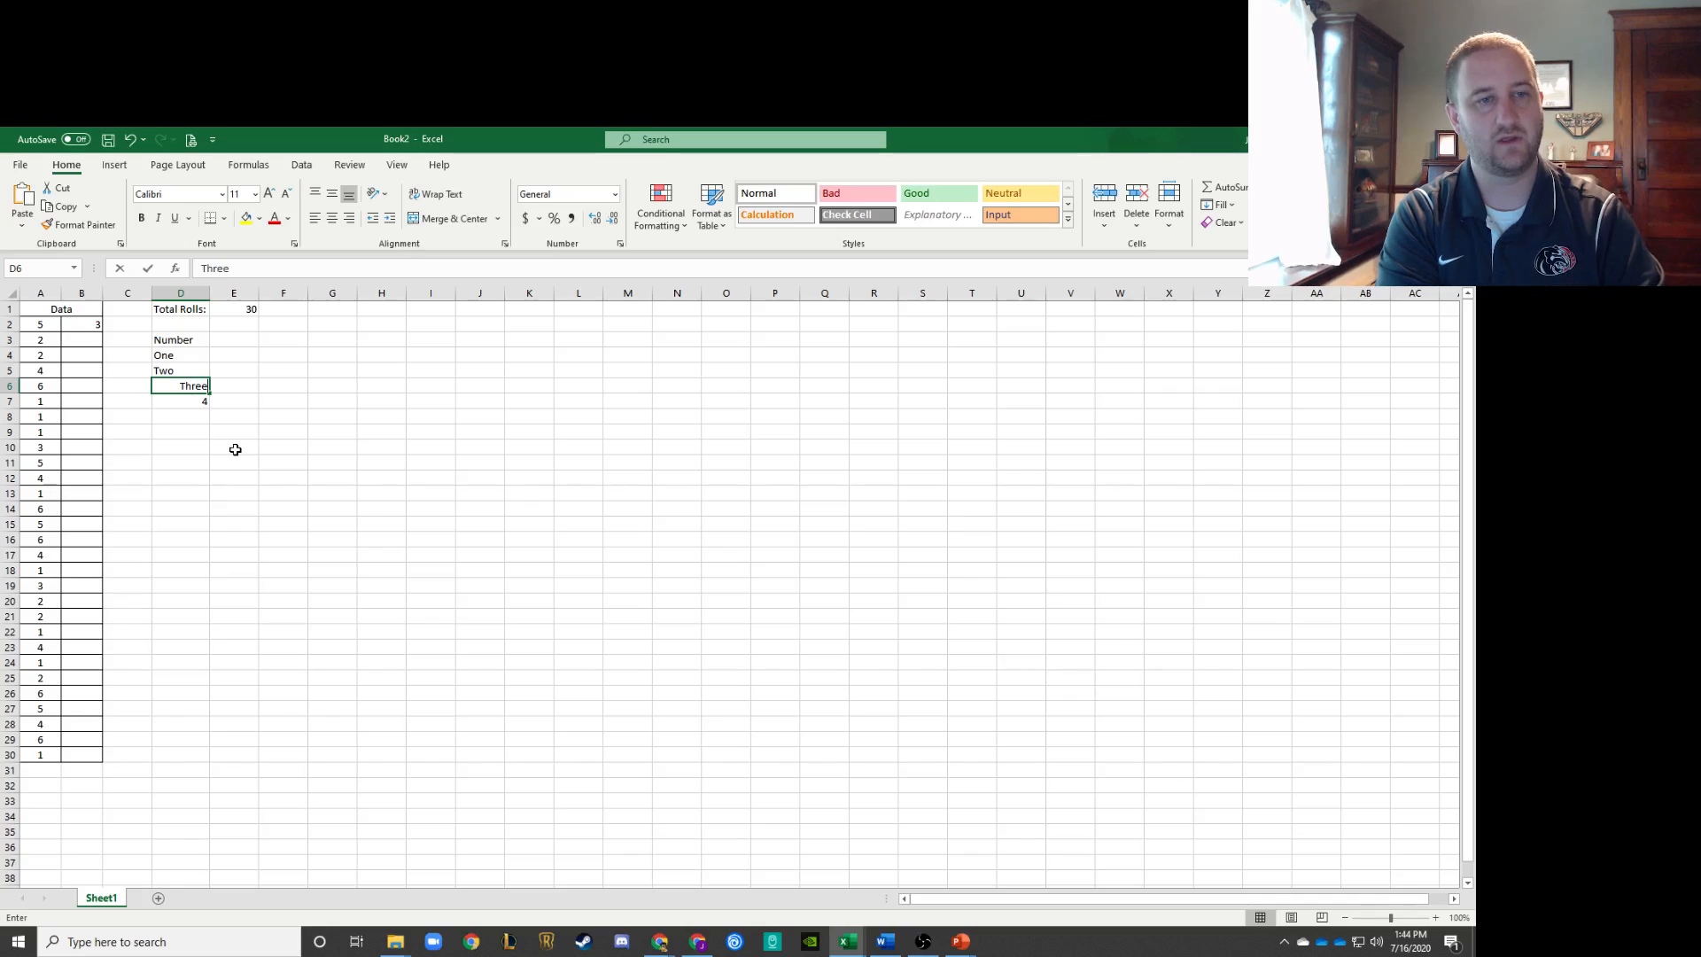
pyautogui.press('Return')
pyautogui.write('Four')
pyautogui.press('Return')
pyautogui.write('Five')
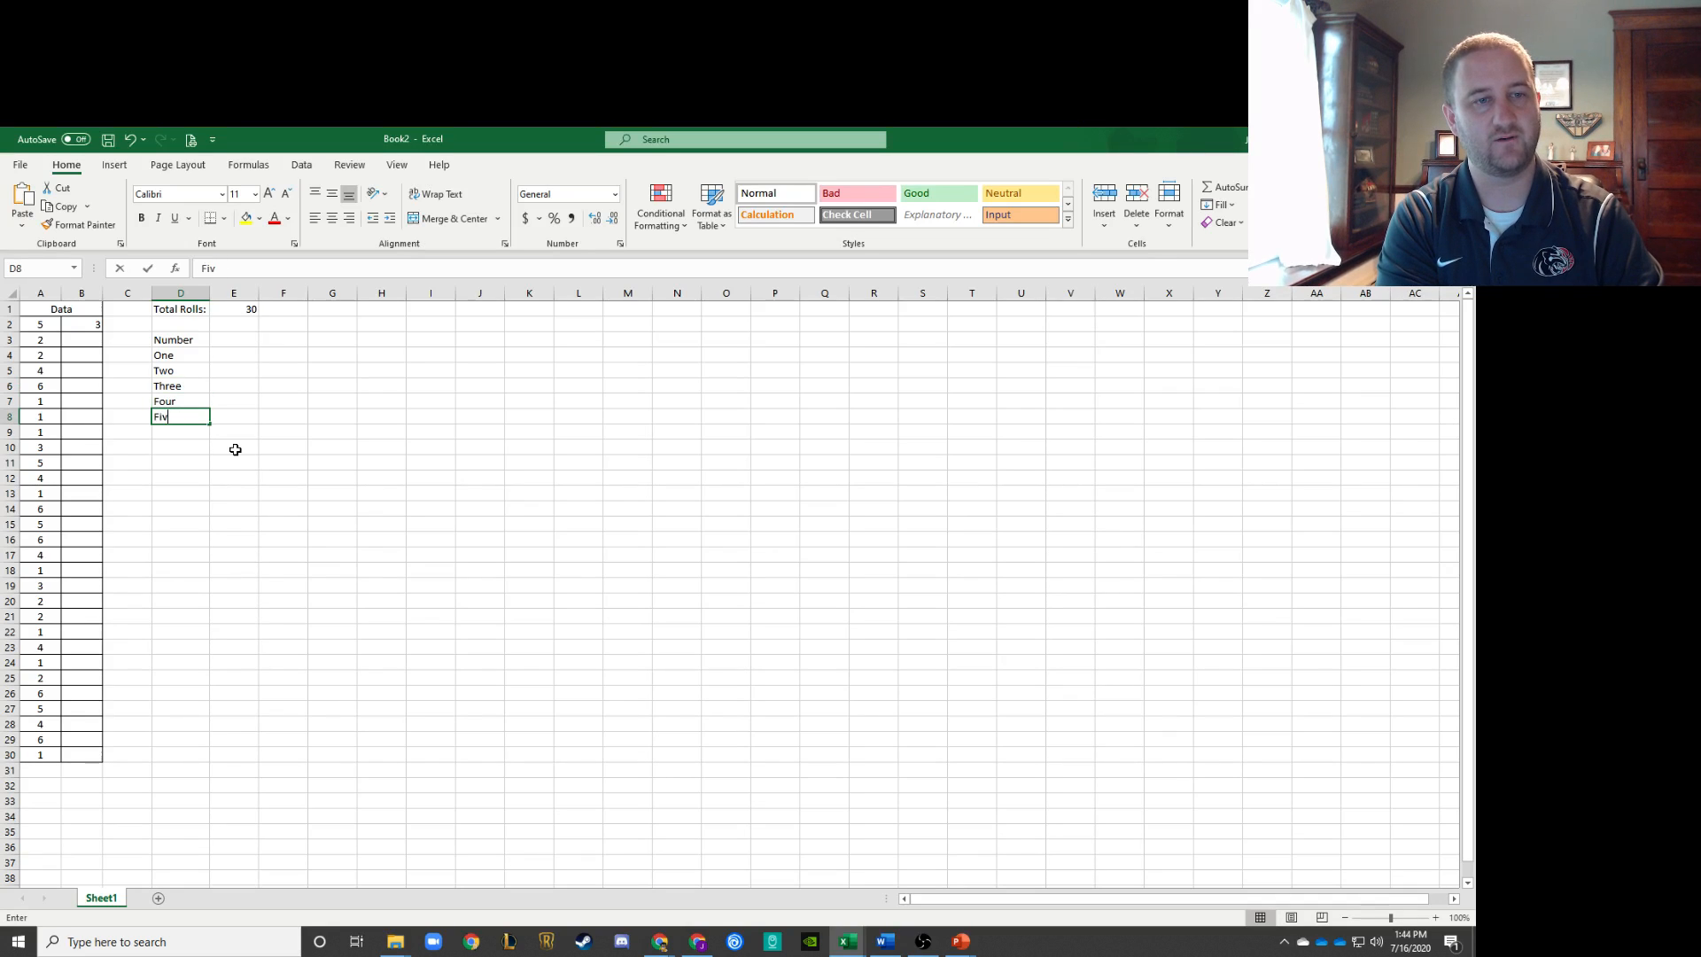
pyautogui.press('Return')
pyautogui.write('Six')
pyautogui.press('Return')
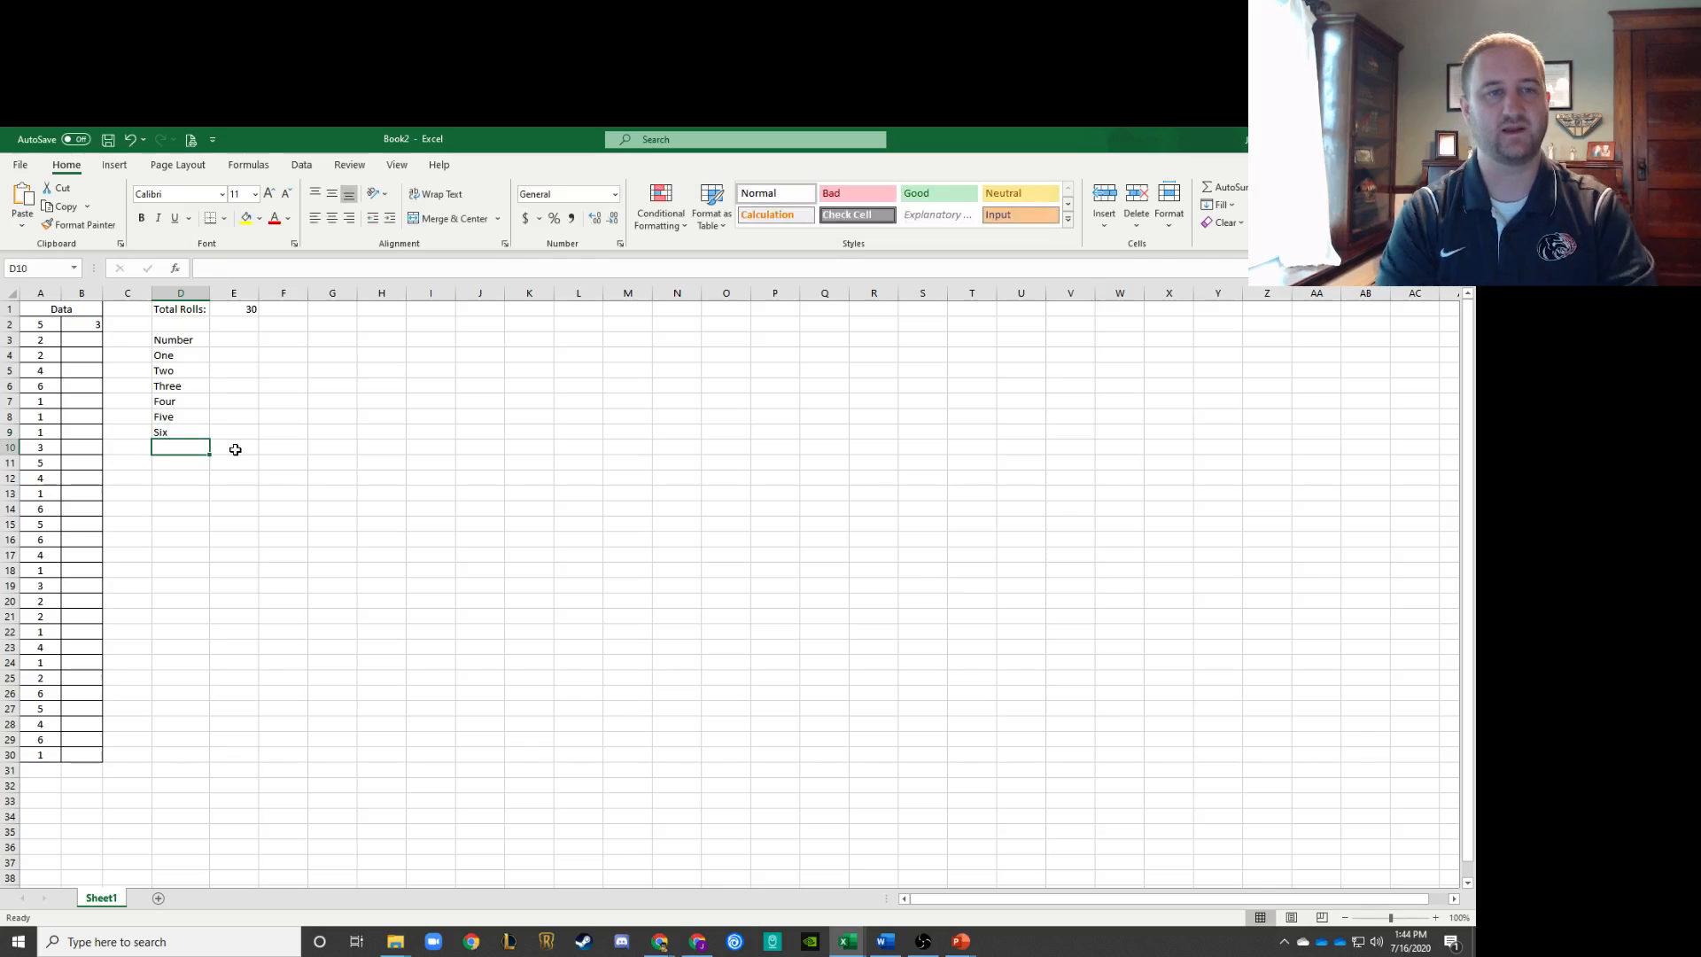
# Enter the column heading "Times Rolled" in cell E3 and widen column E to fit it
pyautogui.click(228, 343)
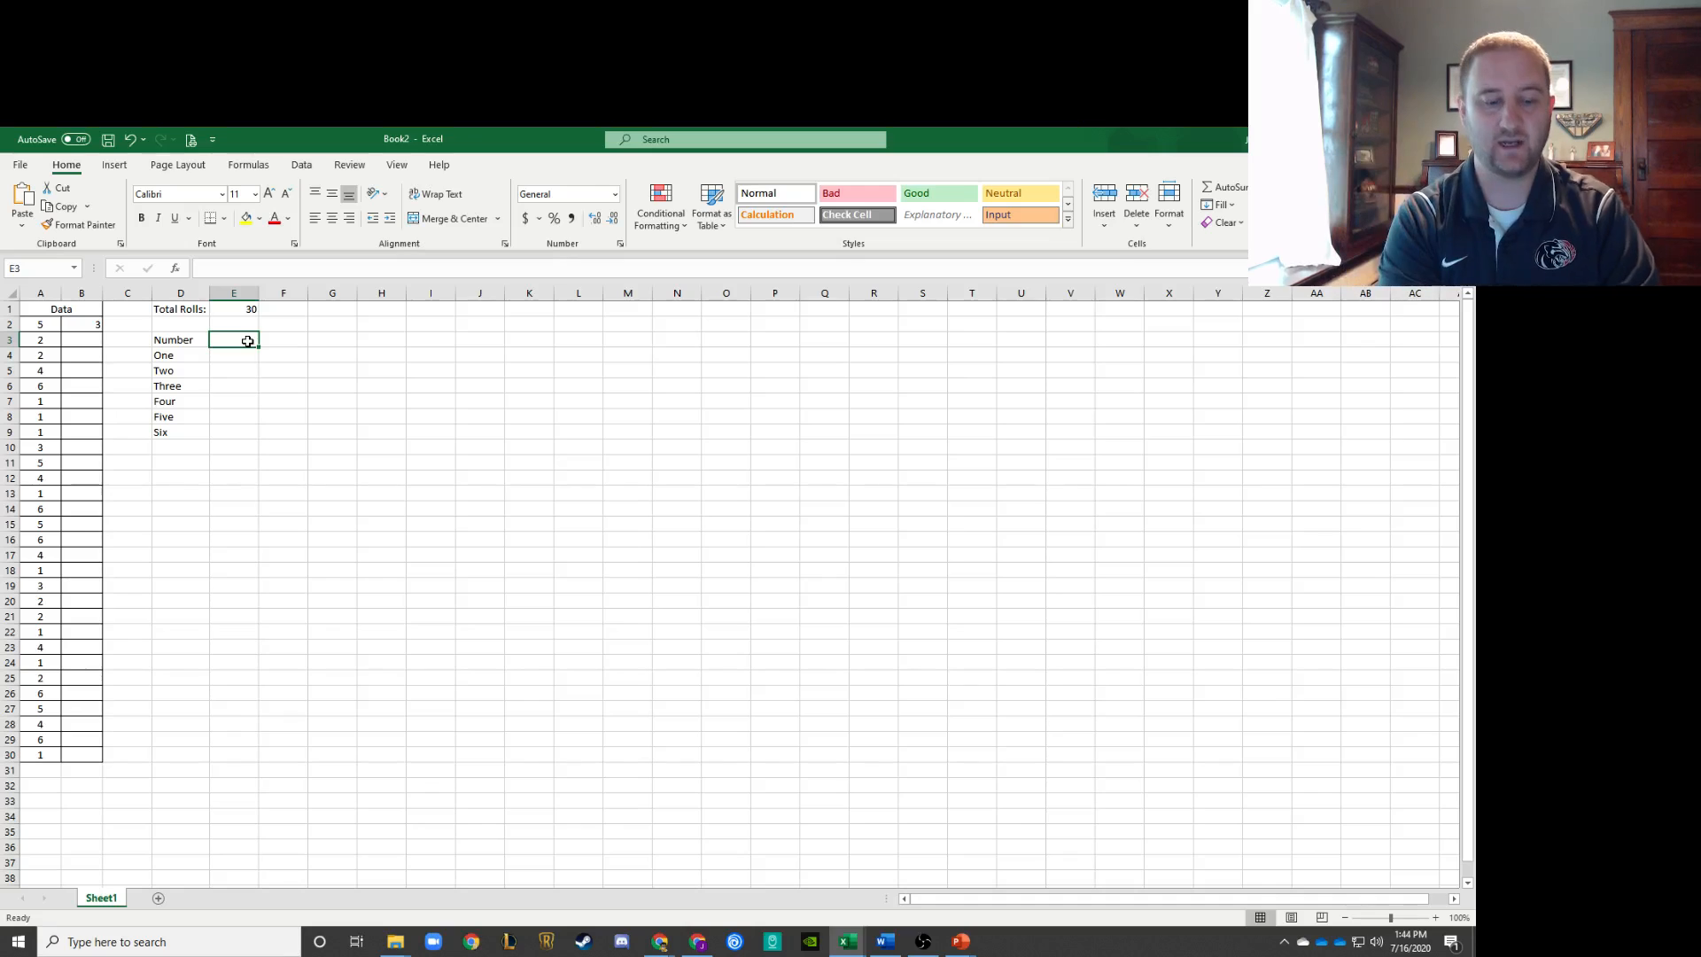
pyautogui.write('Times Rol')
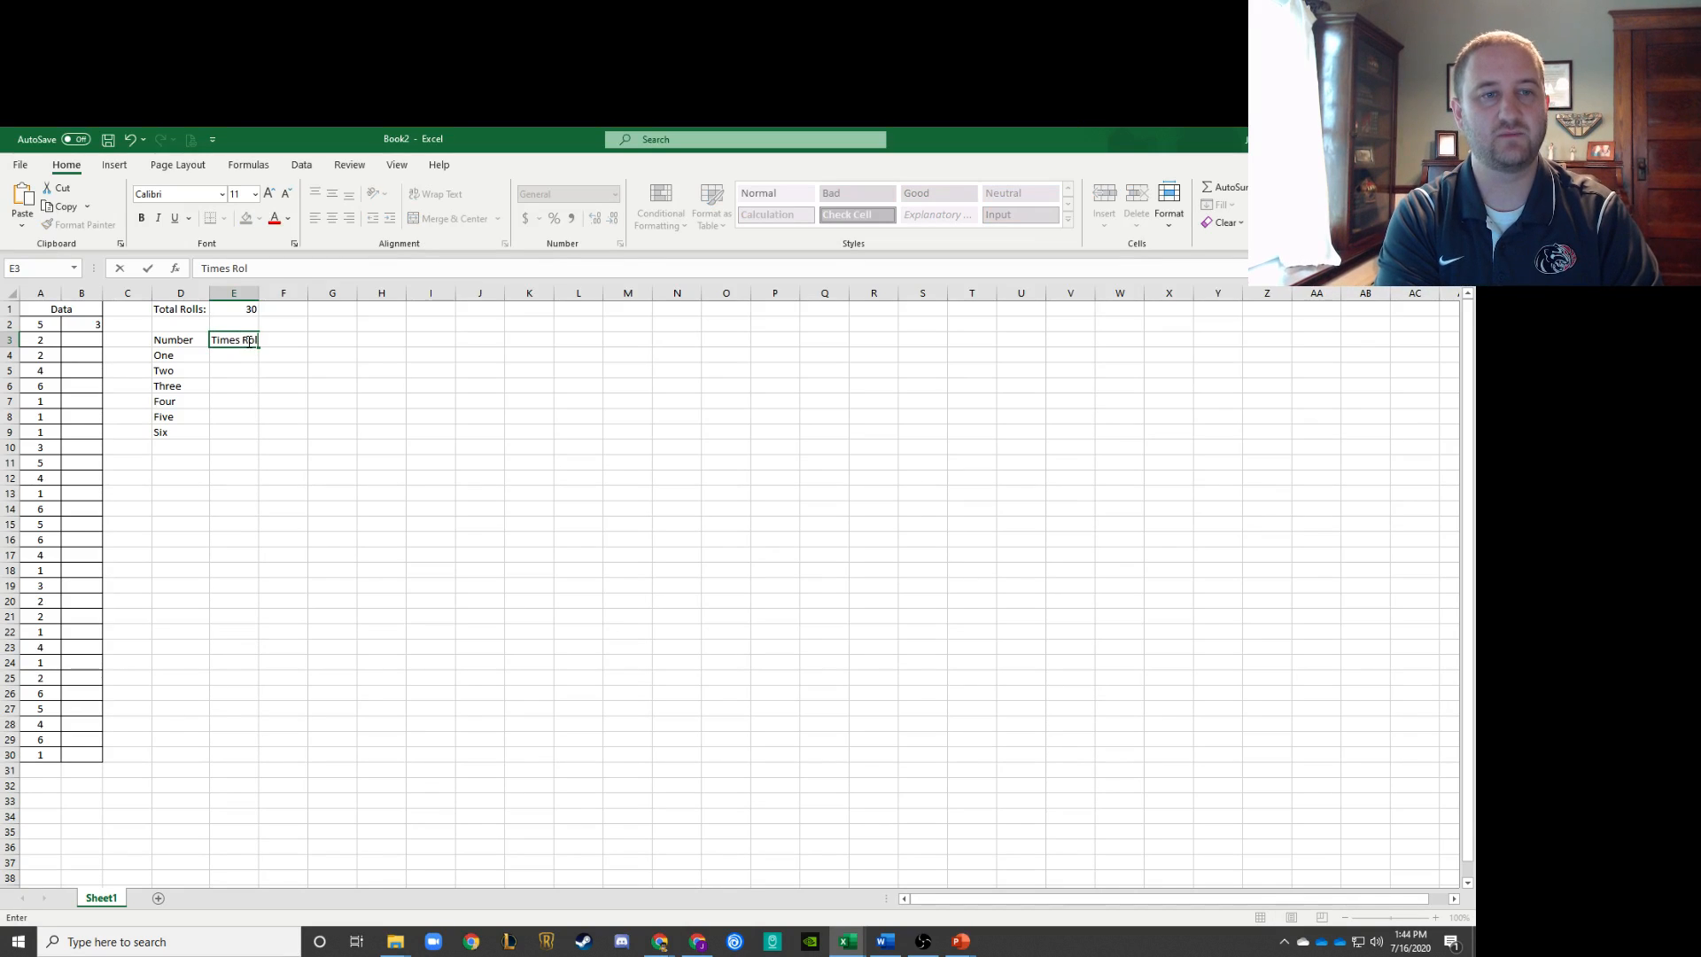
pyautogui.write('led')
pyautogui.press('Return')
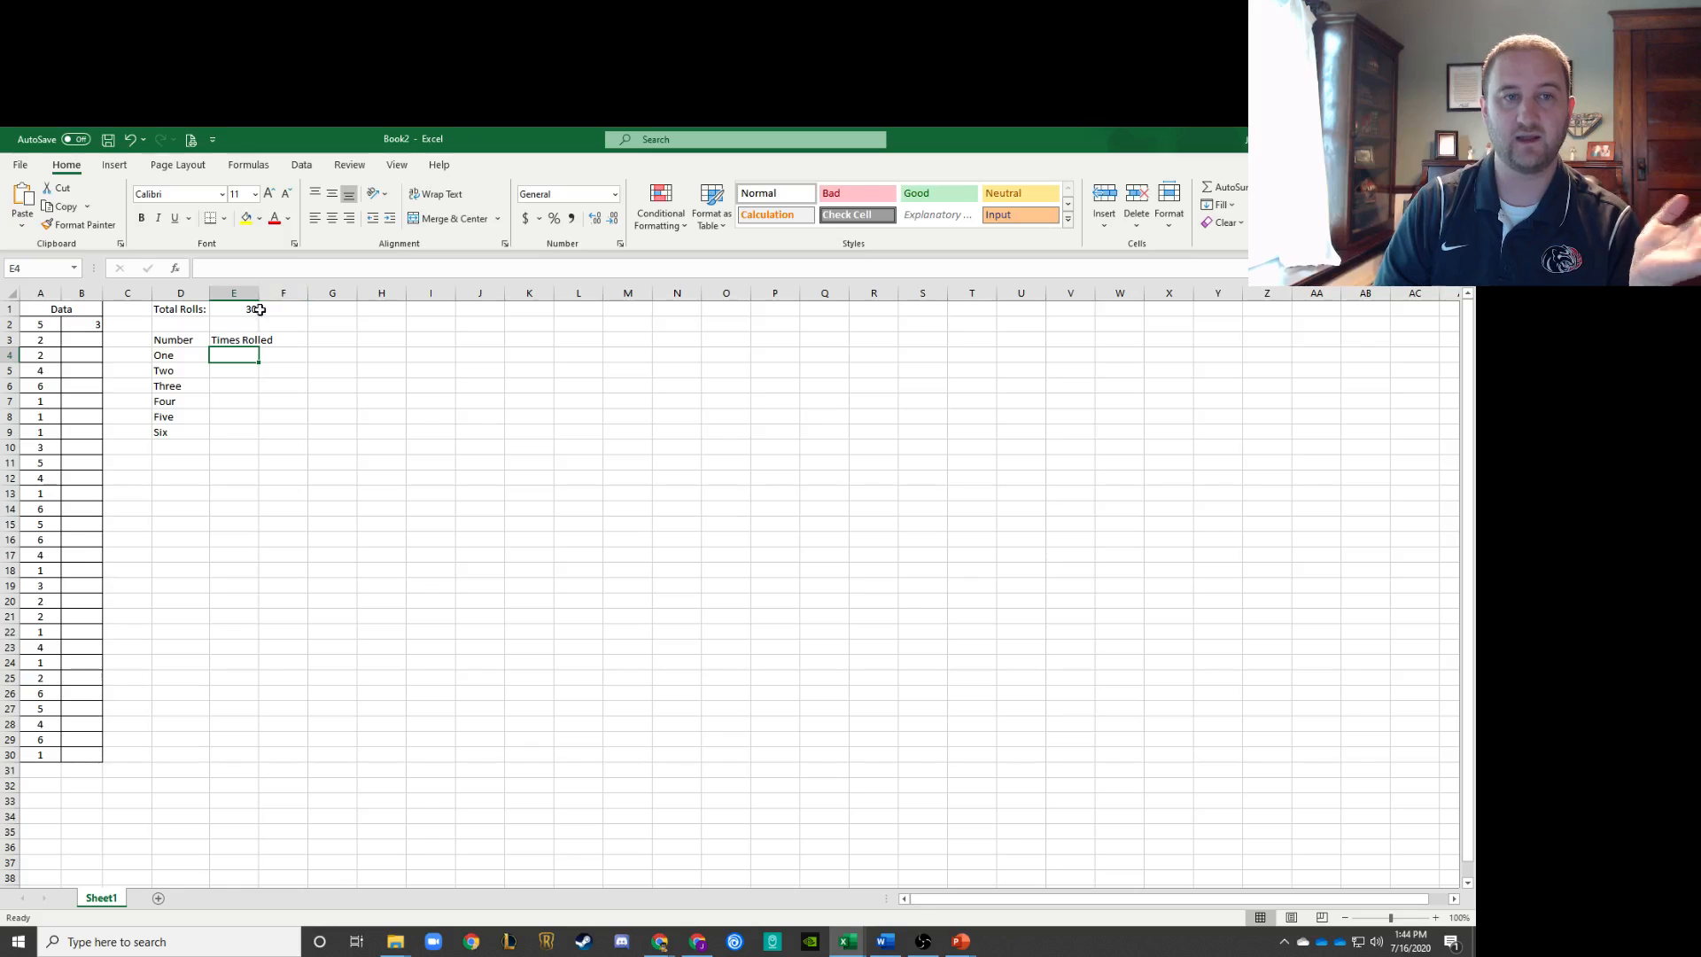
pyautogui.click(222, 340)
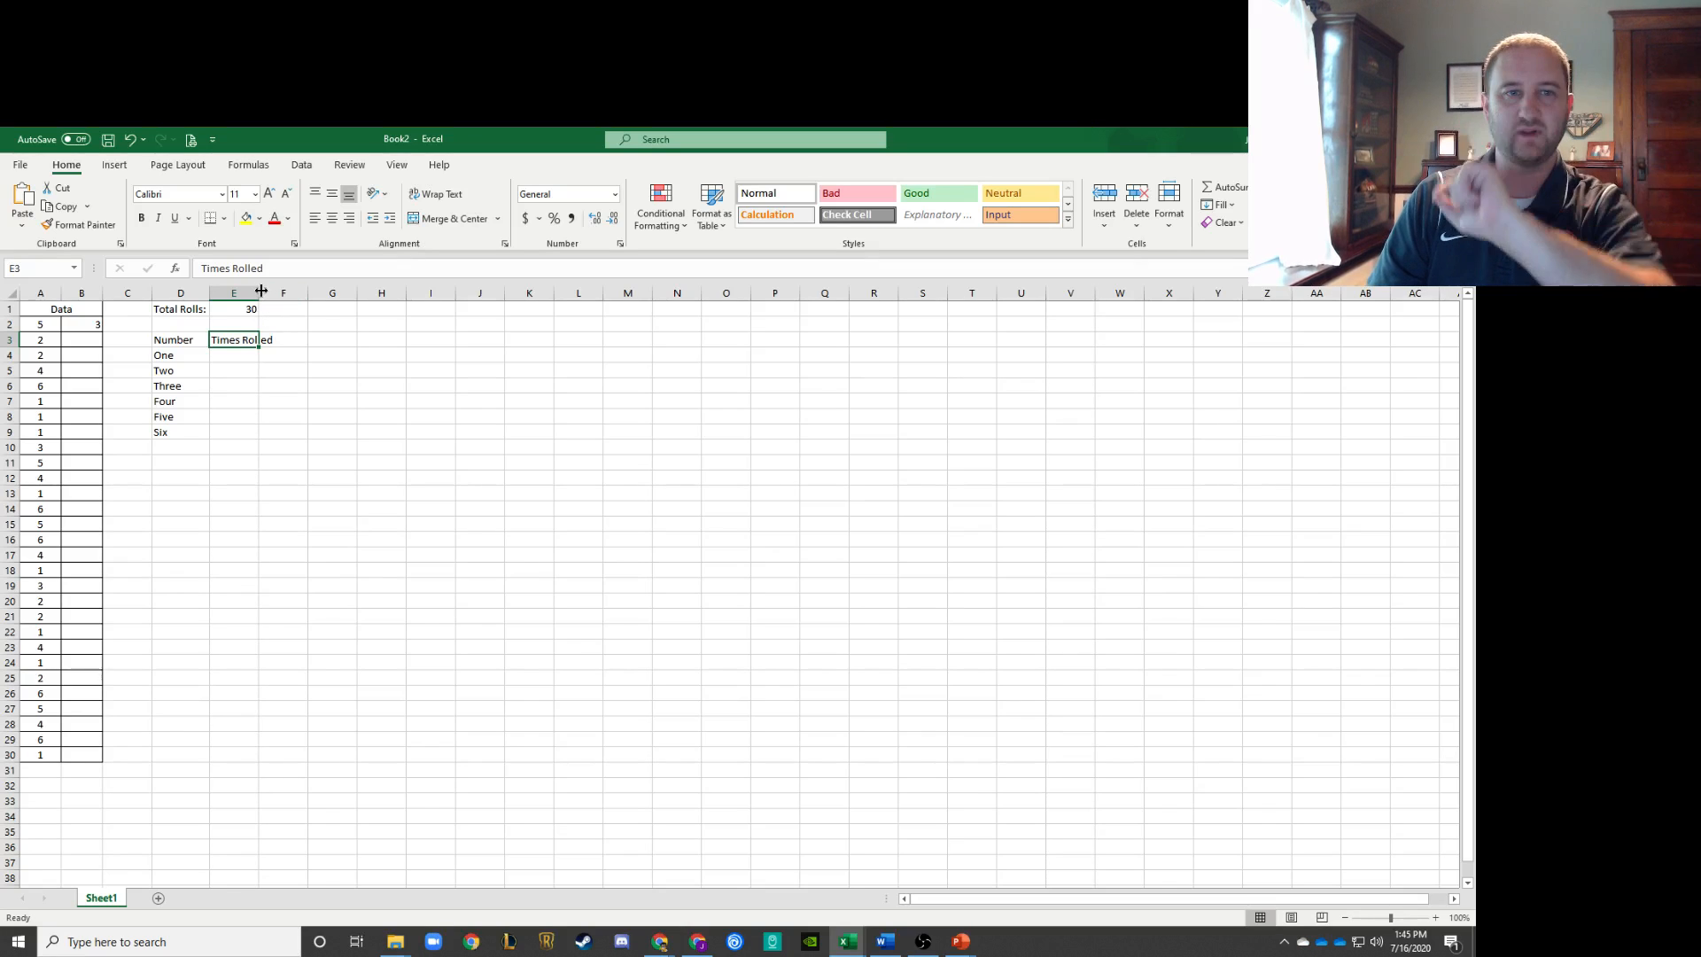
pyautogui.moveTo(259, 291); pyautogui.dragTo(275, 292)
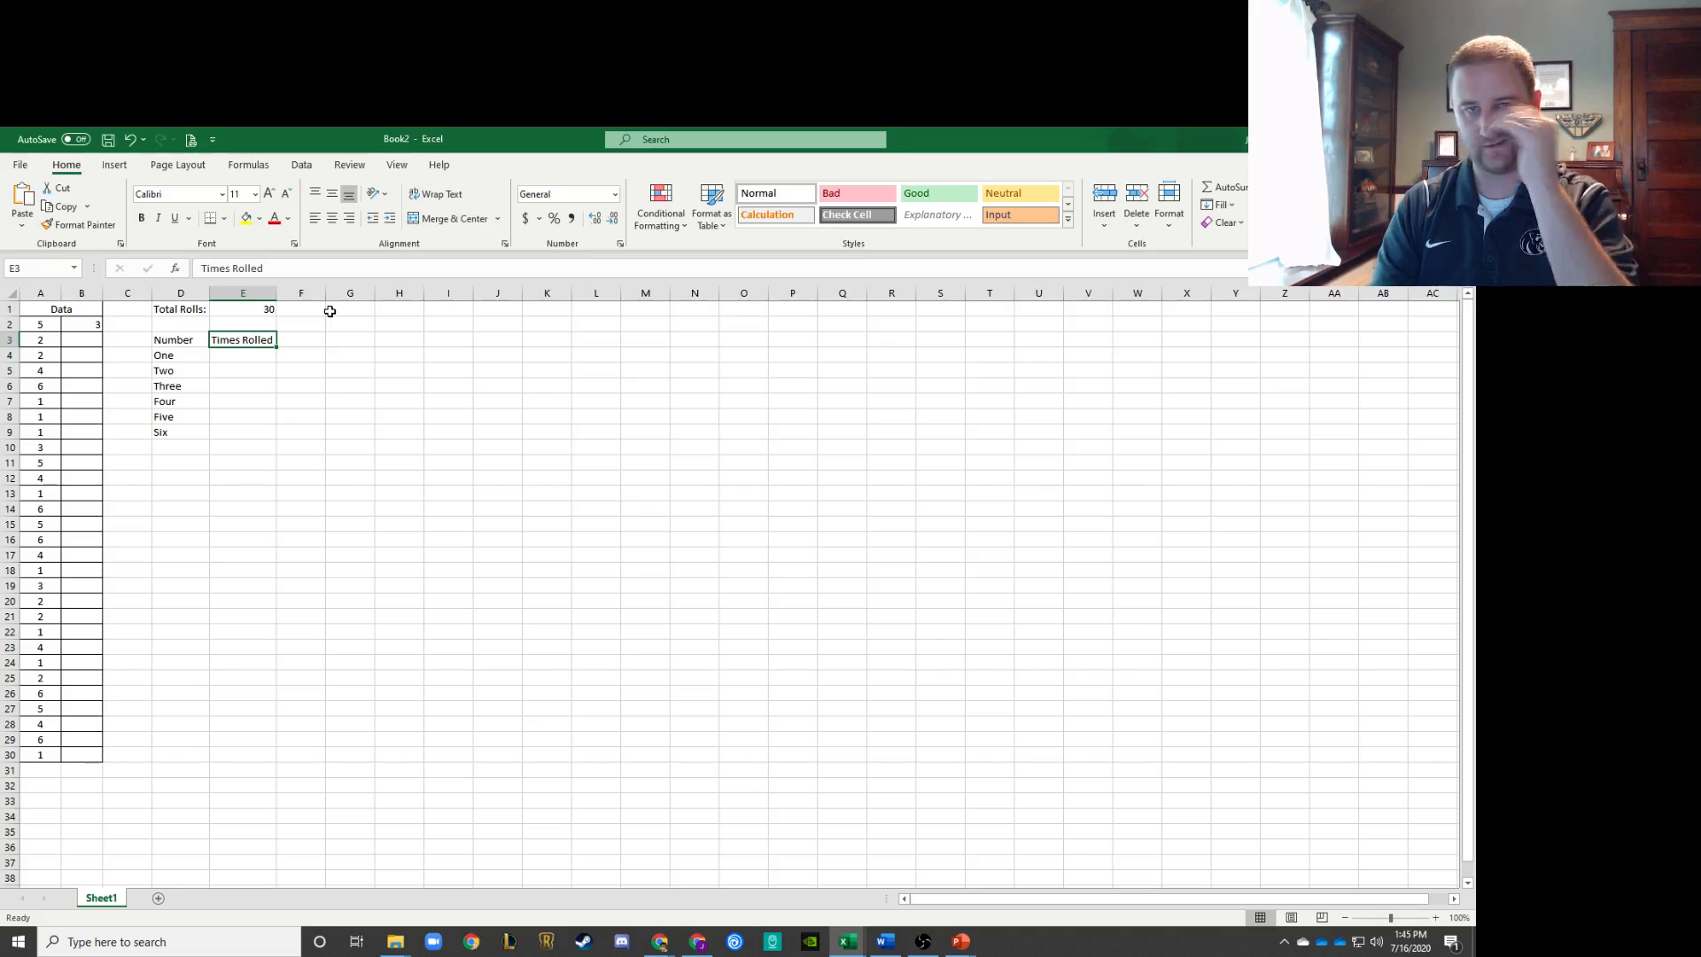
# Enter the formula =COUNTIF(A1:B30,1) in cell E4 to count how many times one was rolled
pyautogui.click(224, 395)
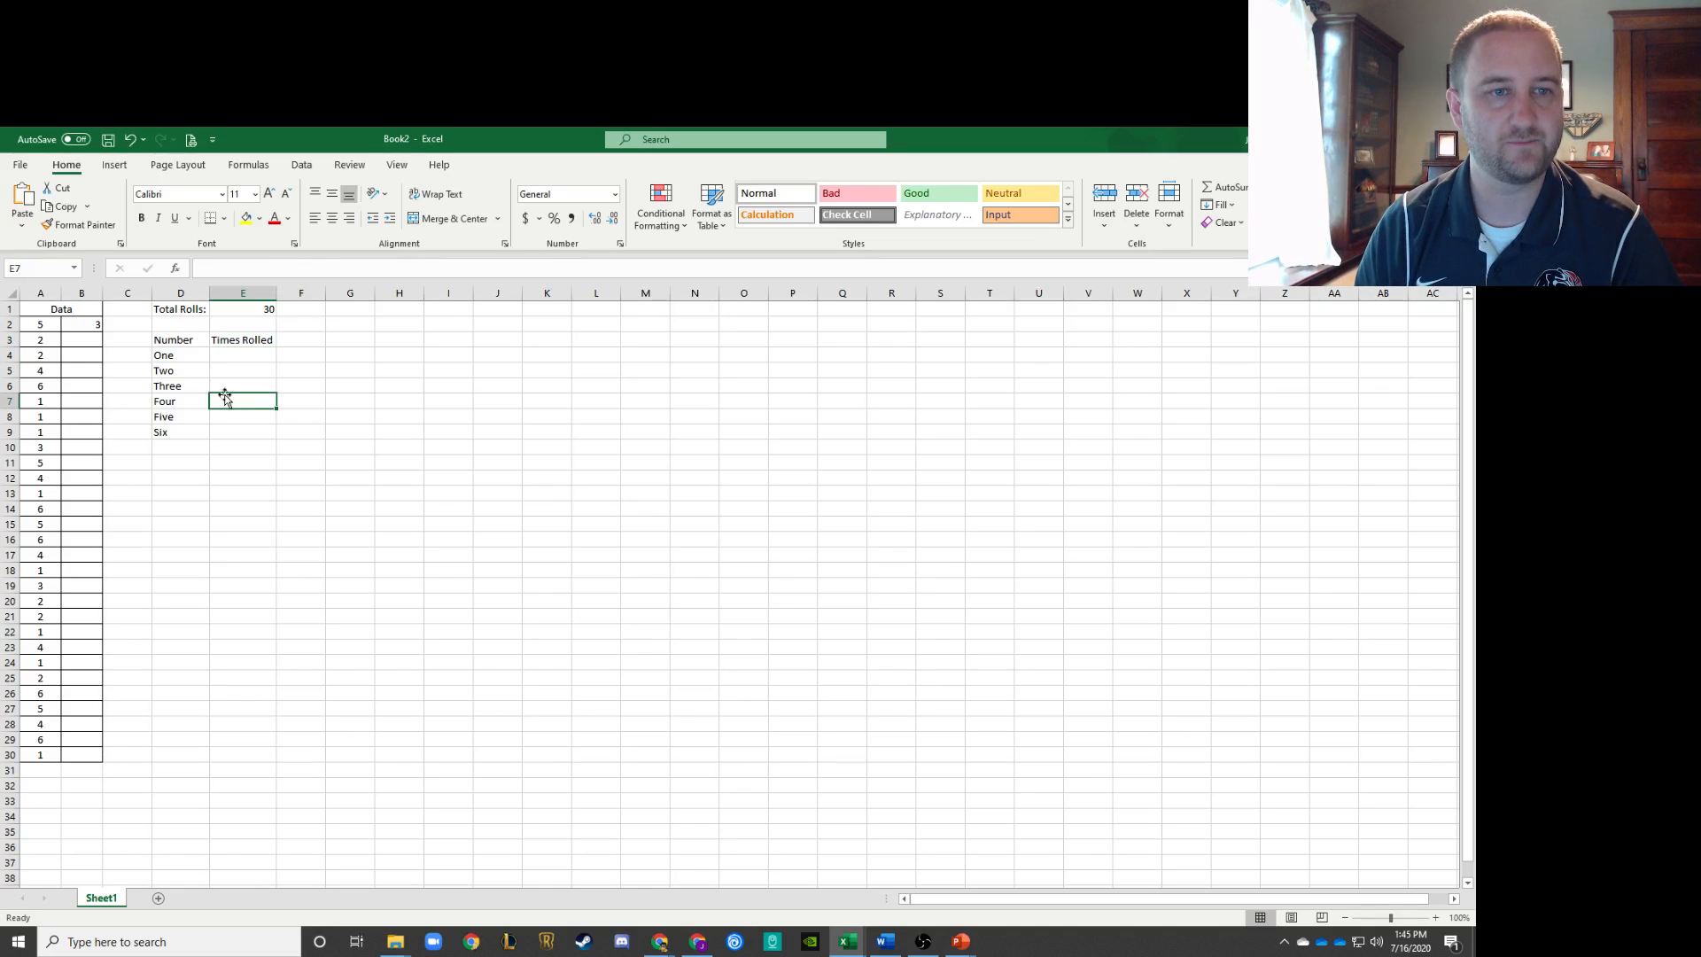
pyautogui.click(246, 354)
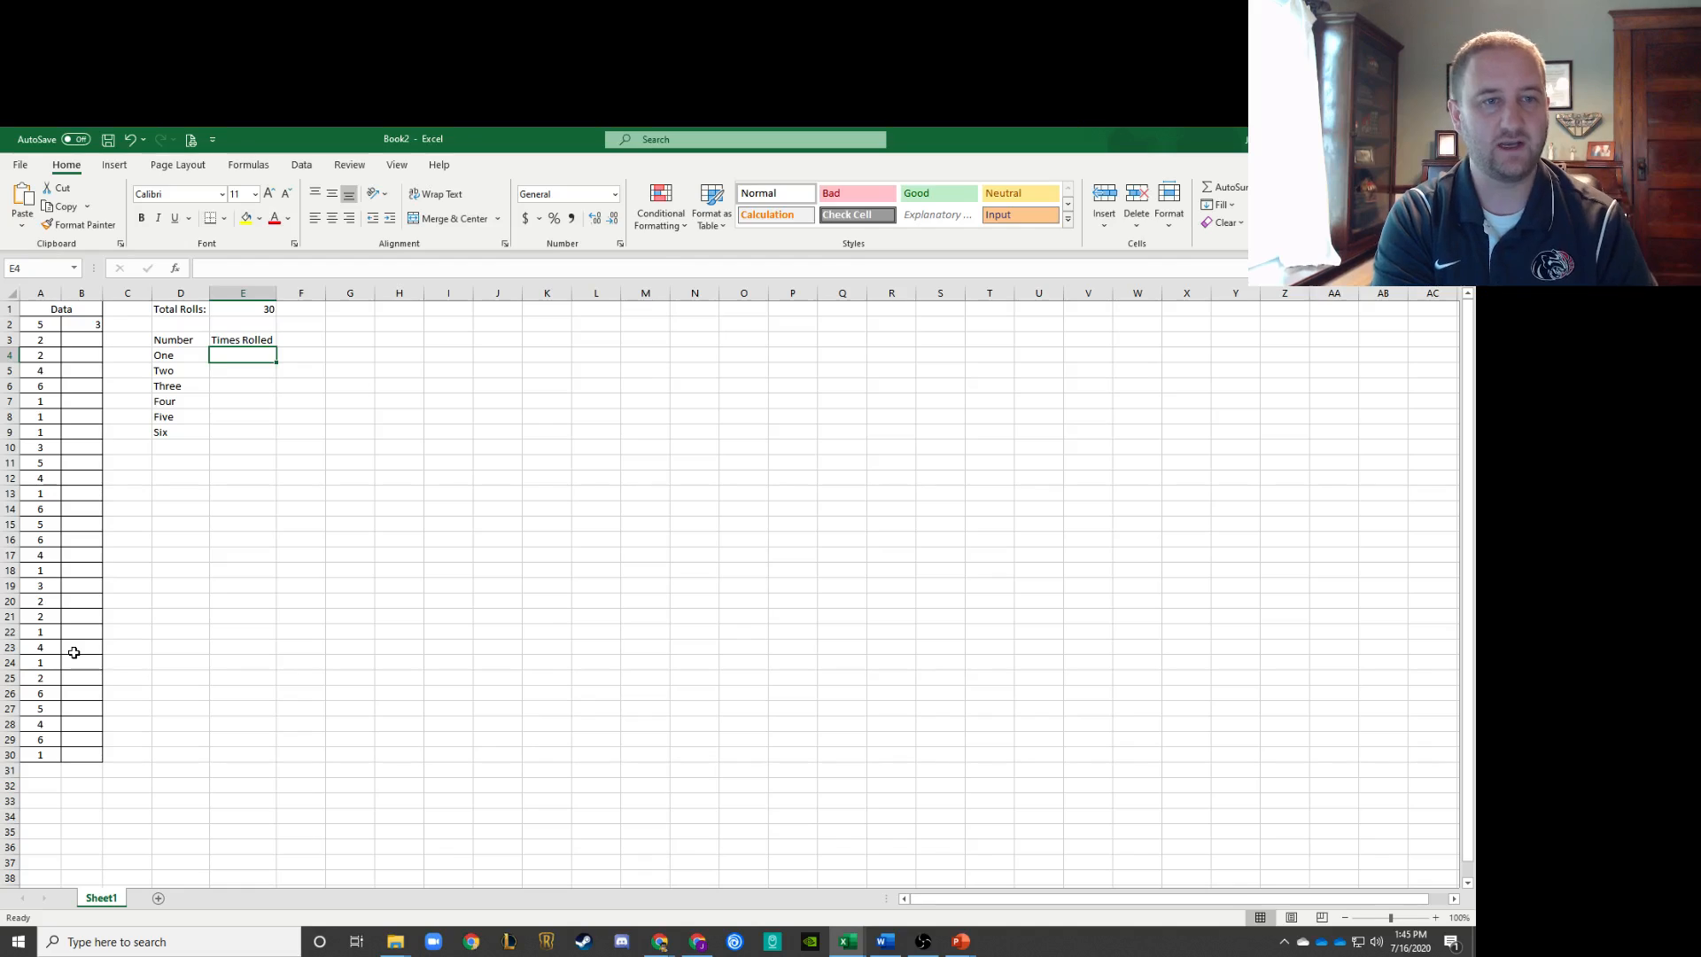
pyautogui.write('=')
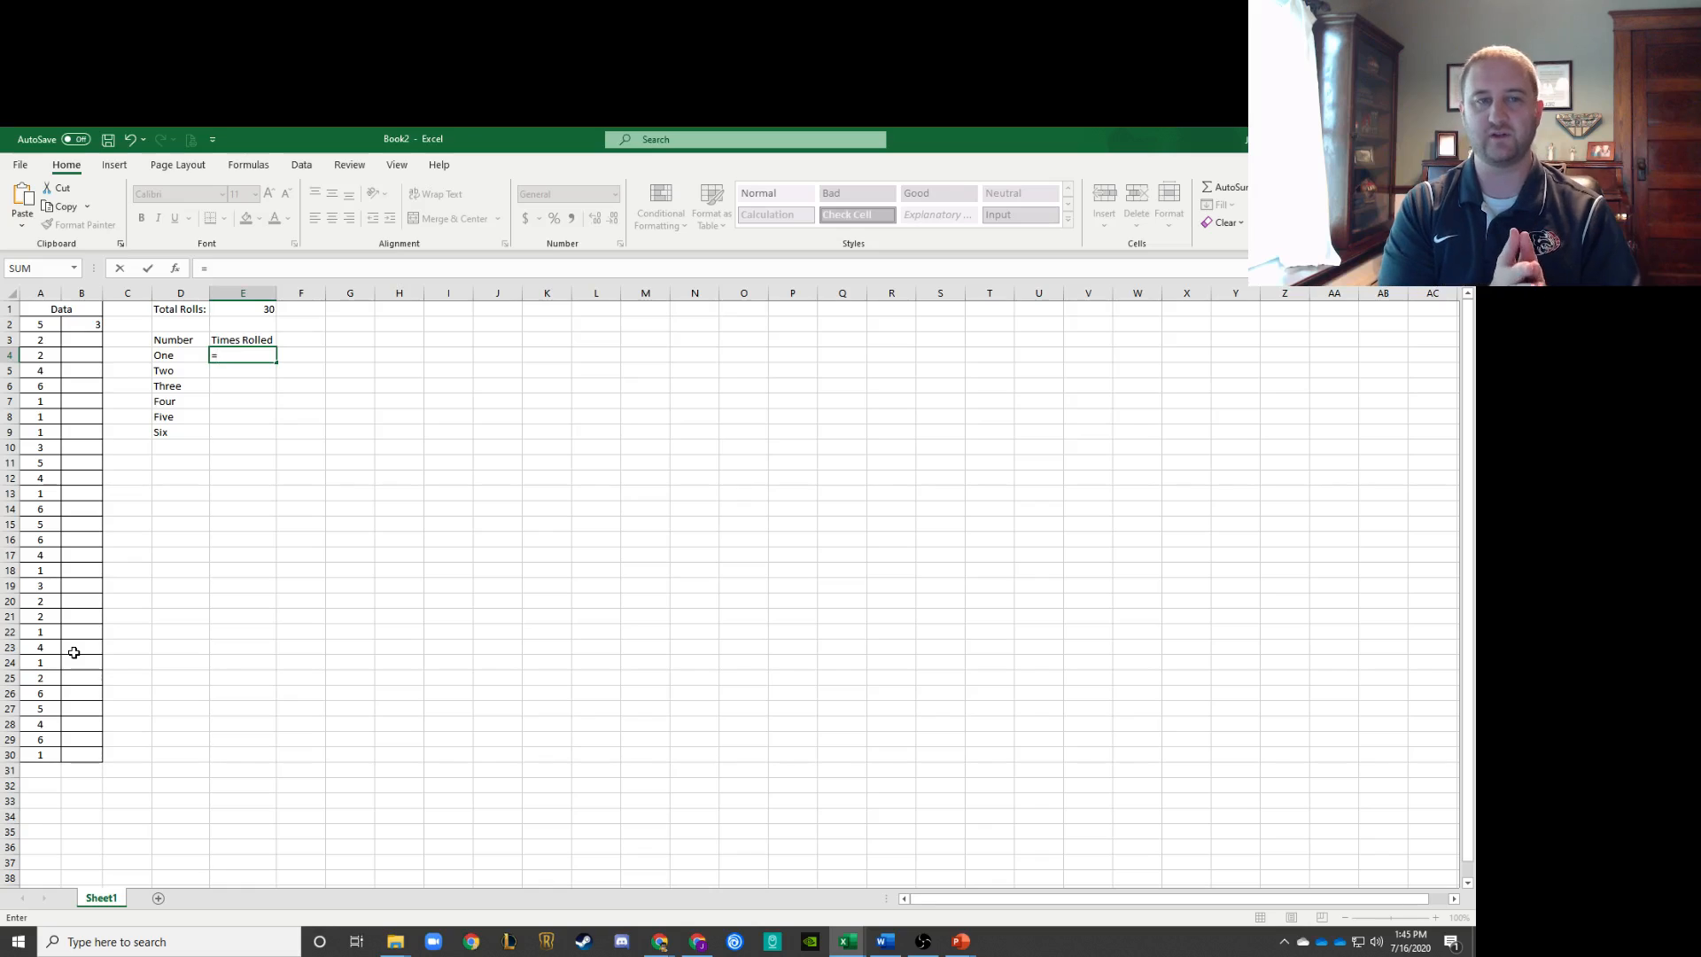
pyautogui.write('COUNTIF')
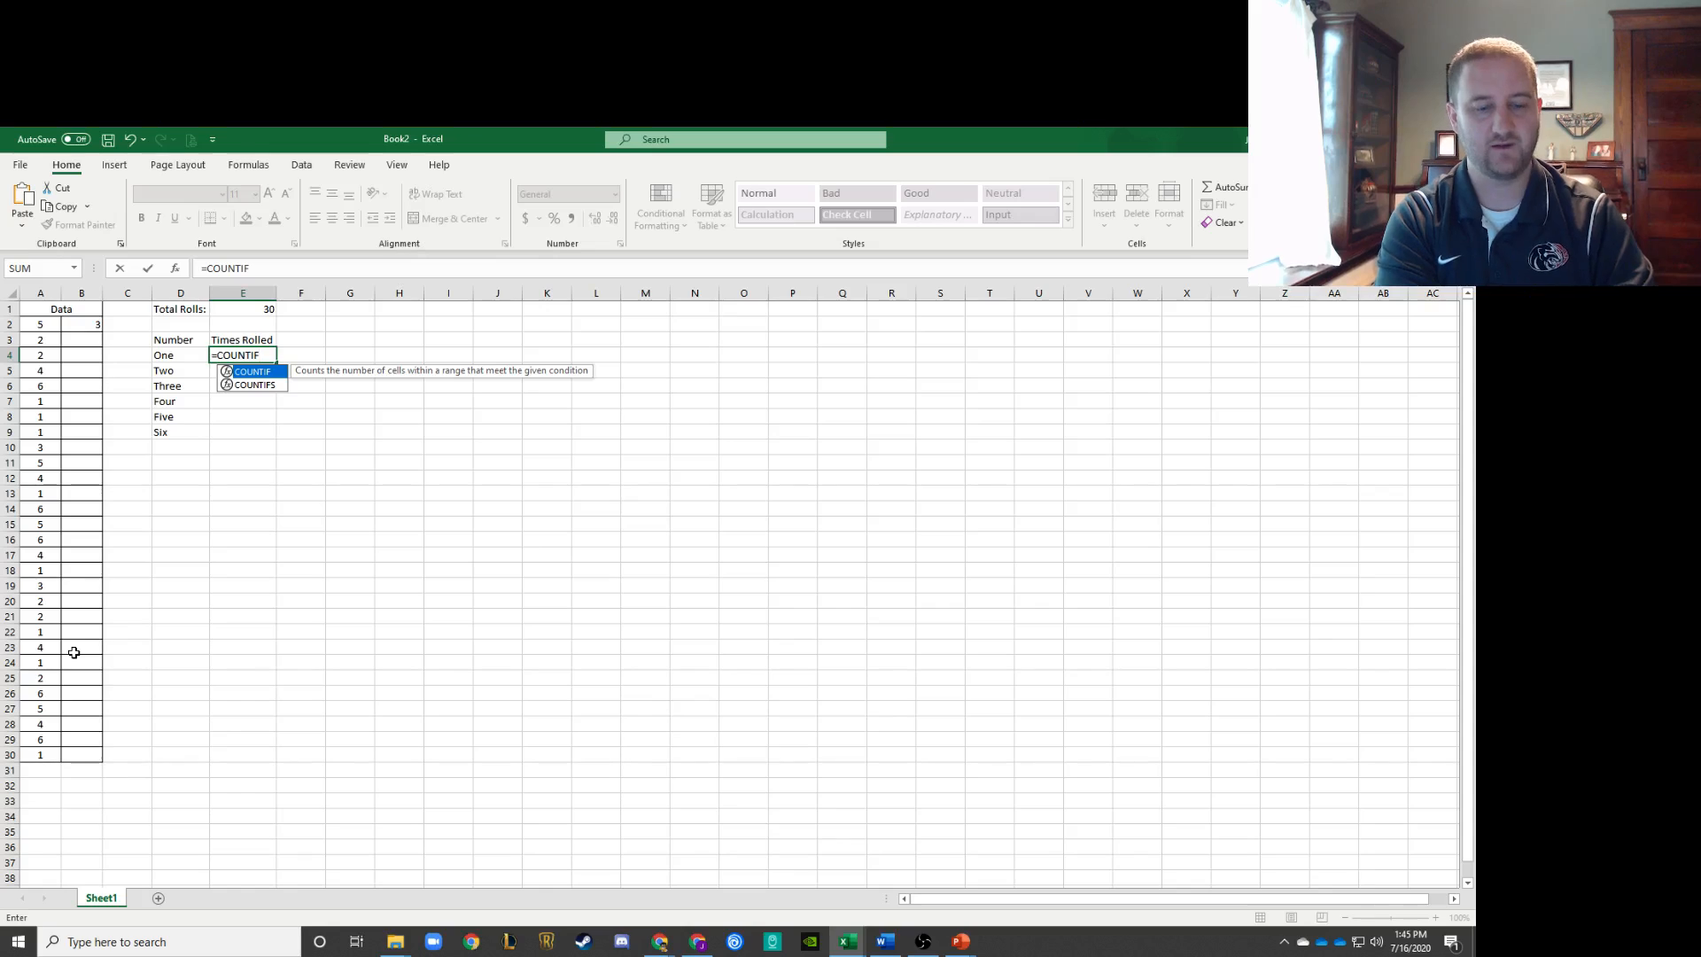
pyautogui.write('(')
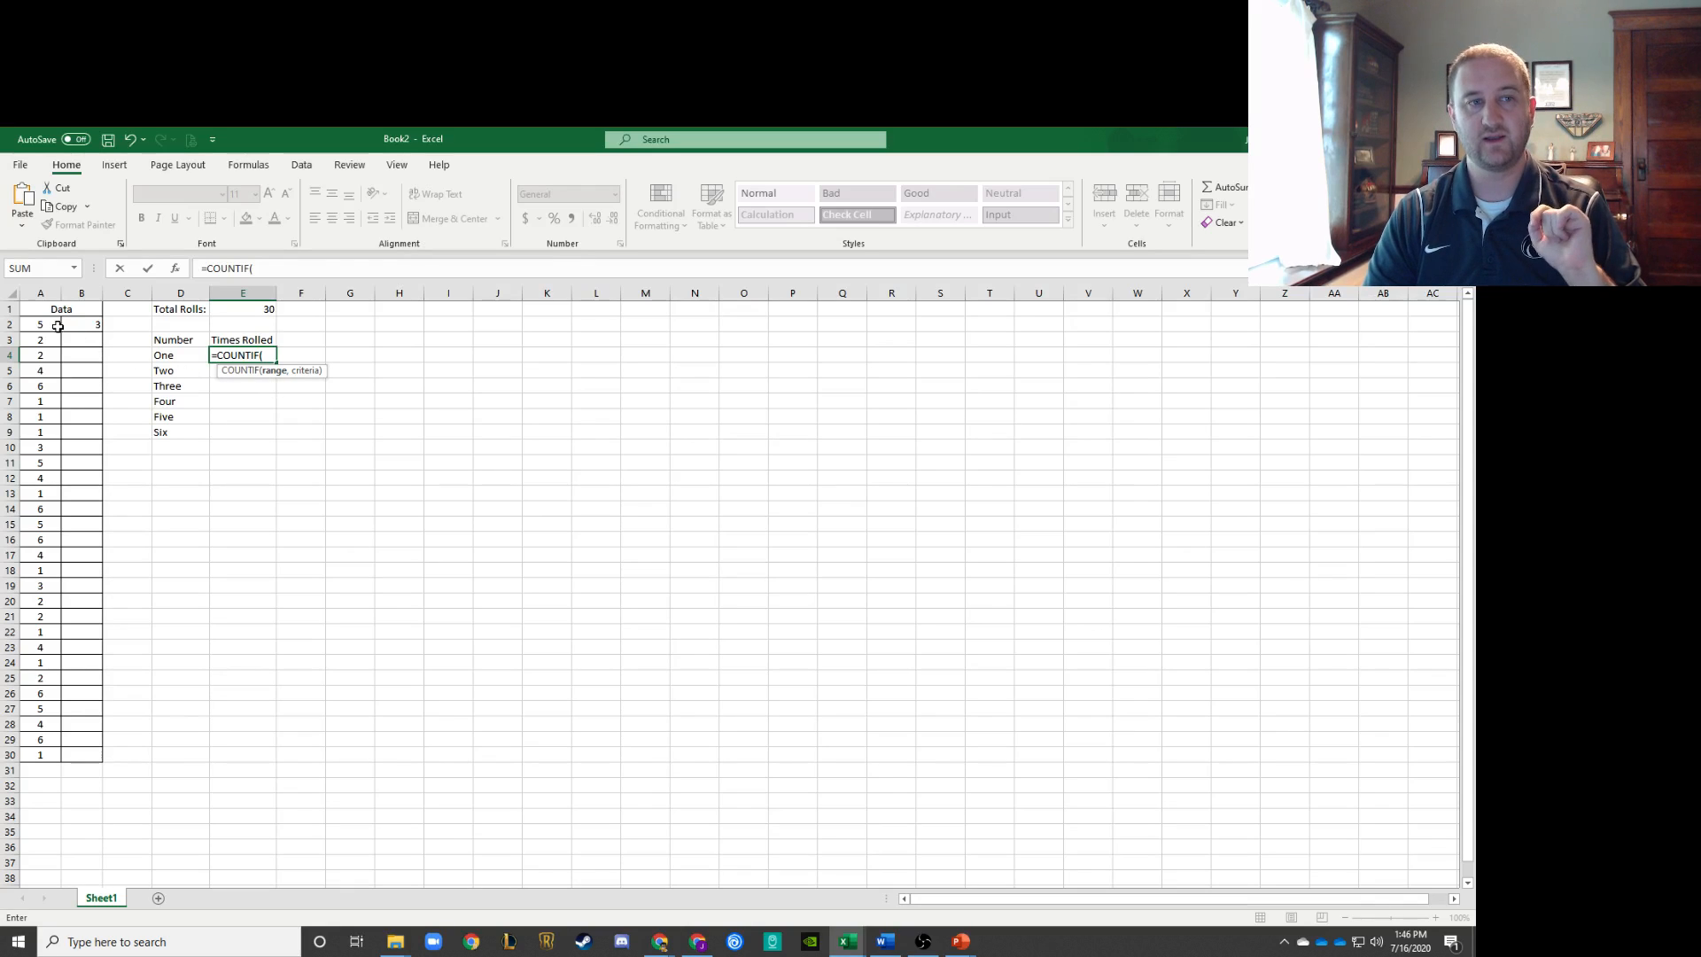
pyautogui.moveTo(36, 309); pyautogui.dragTo(82, 755)
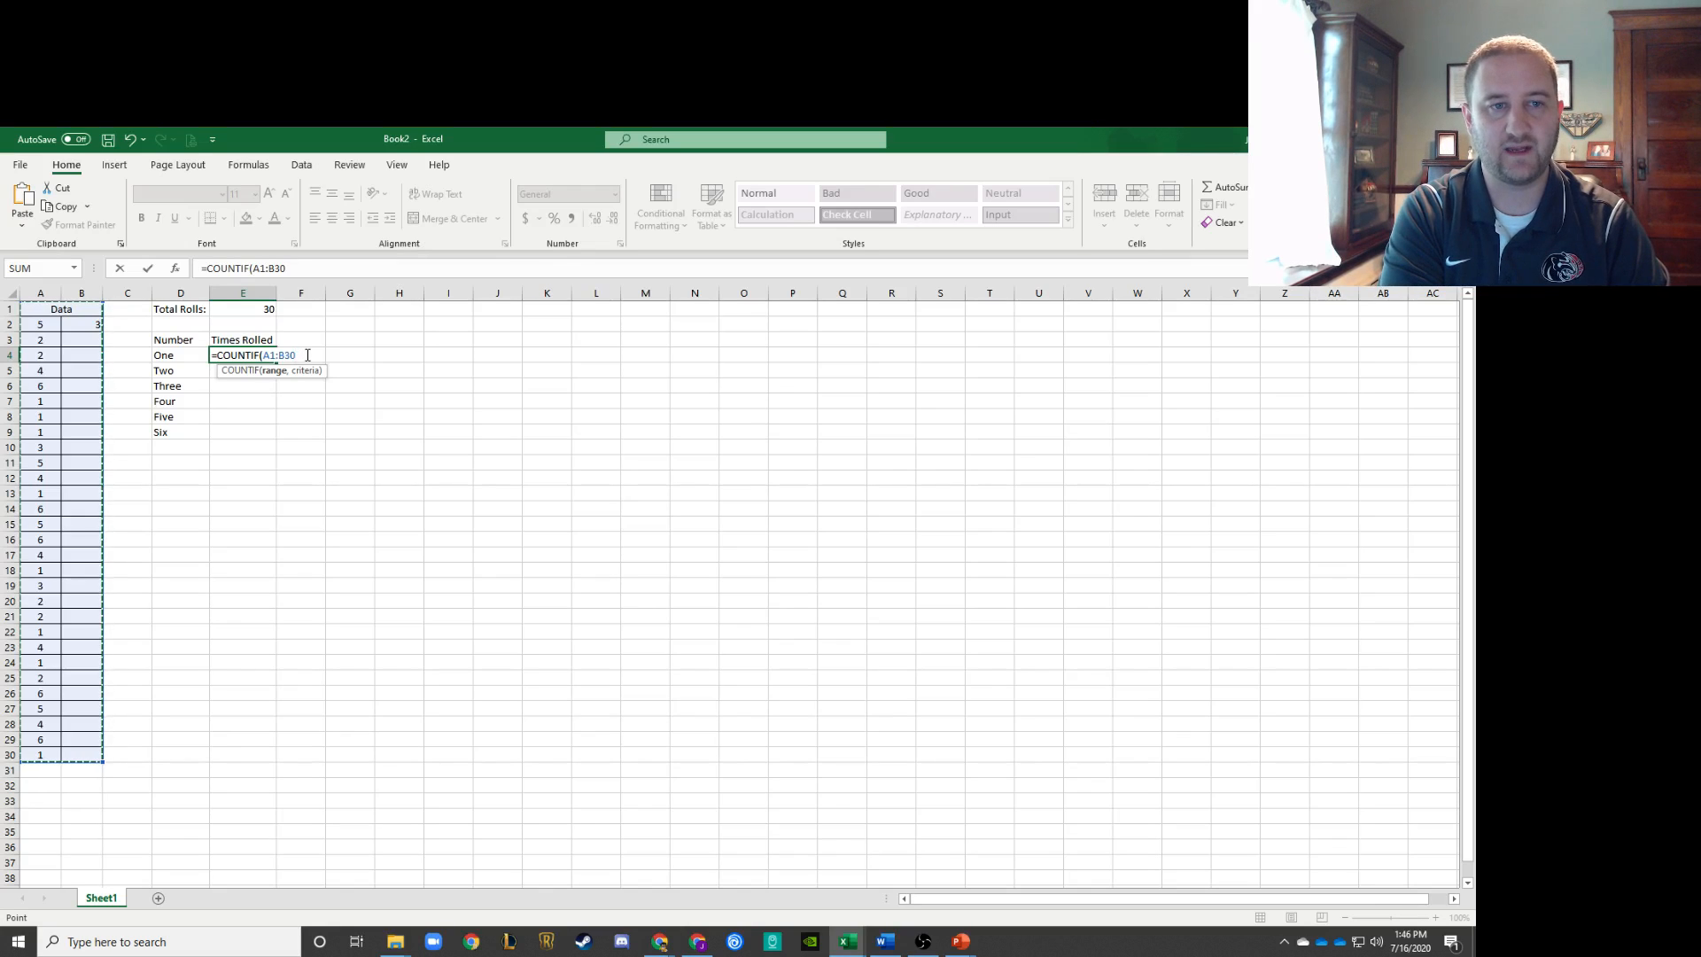
pyautogui.write(',')
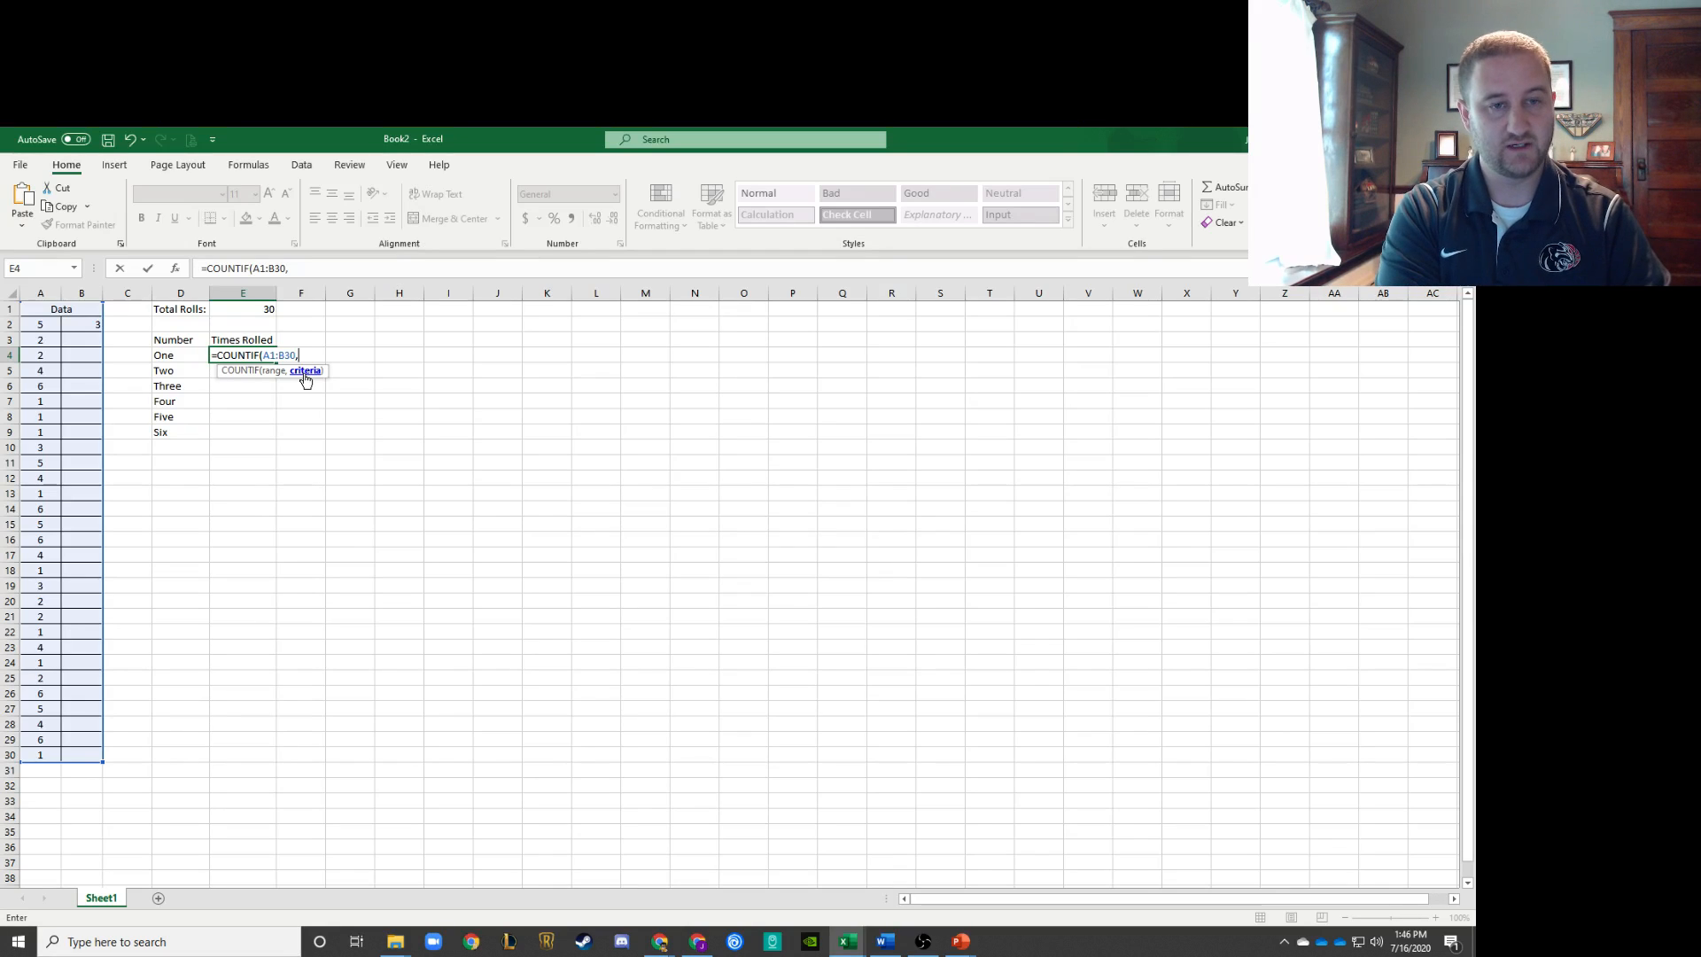
pyautogui.write('1)')
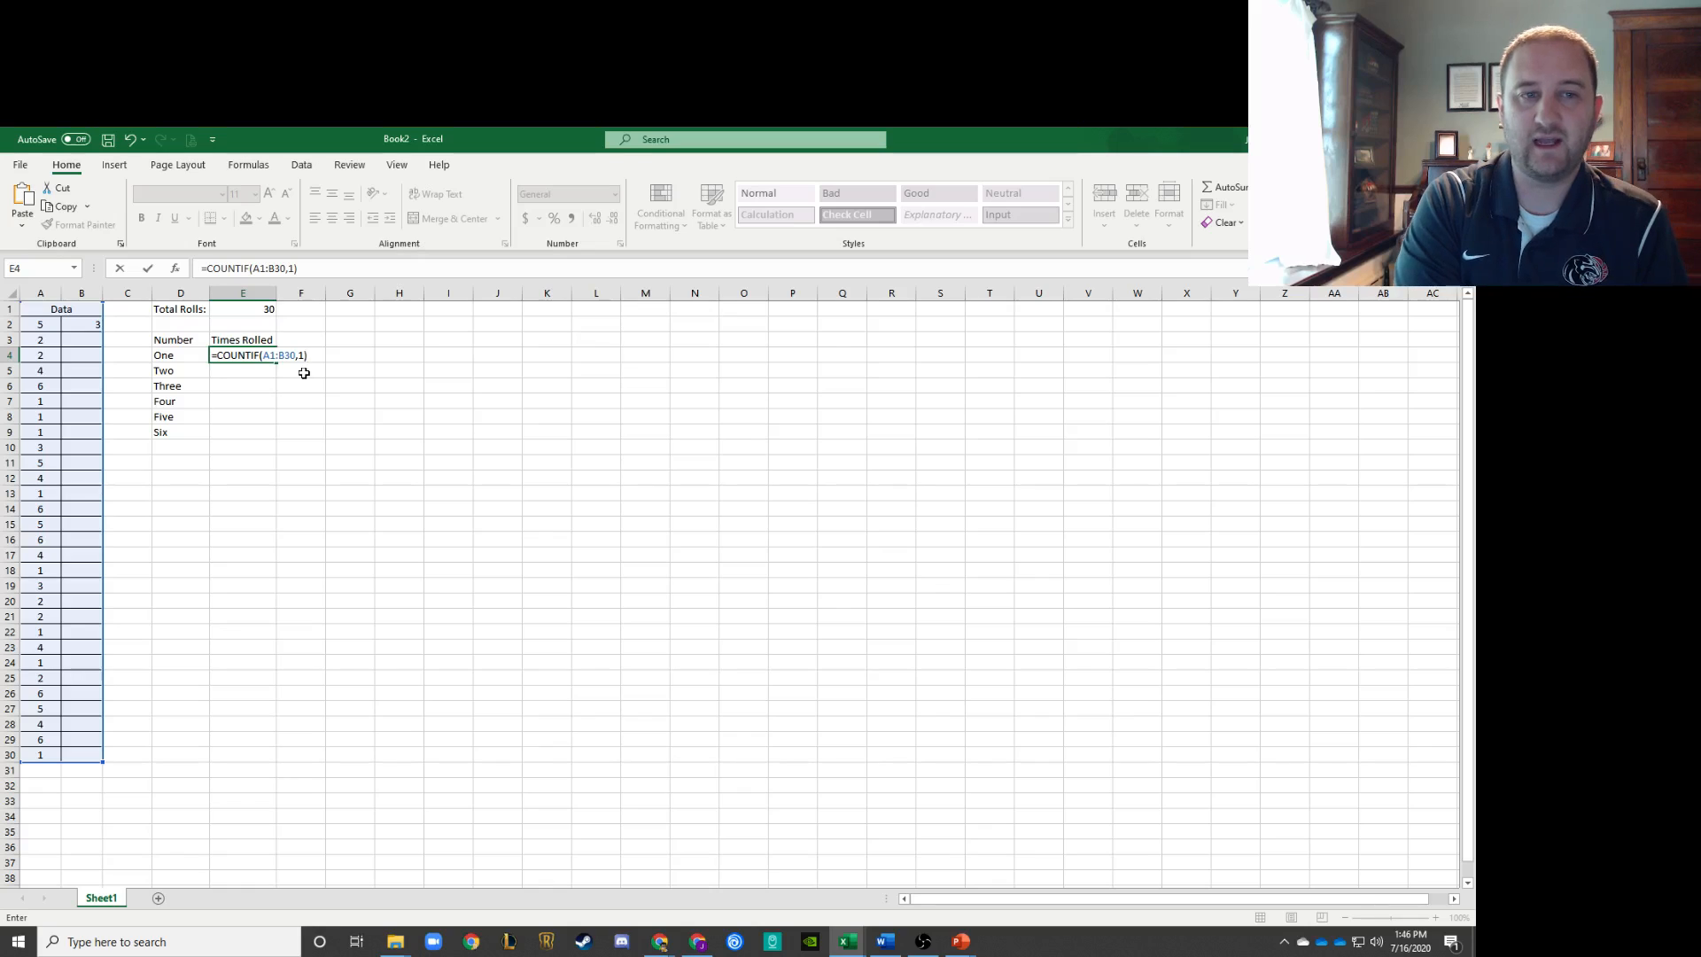
pyautogui.press('Return')
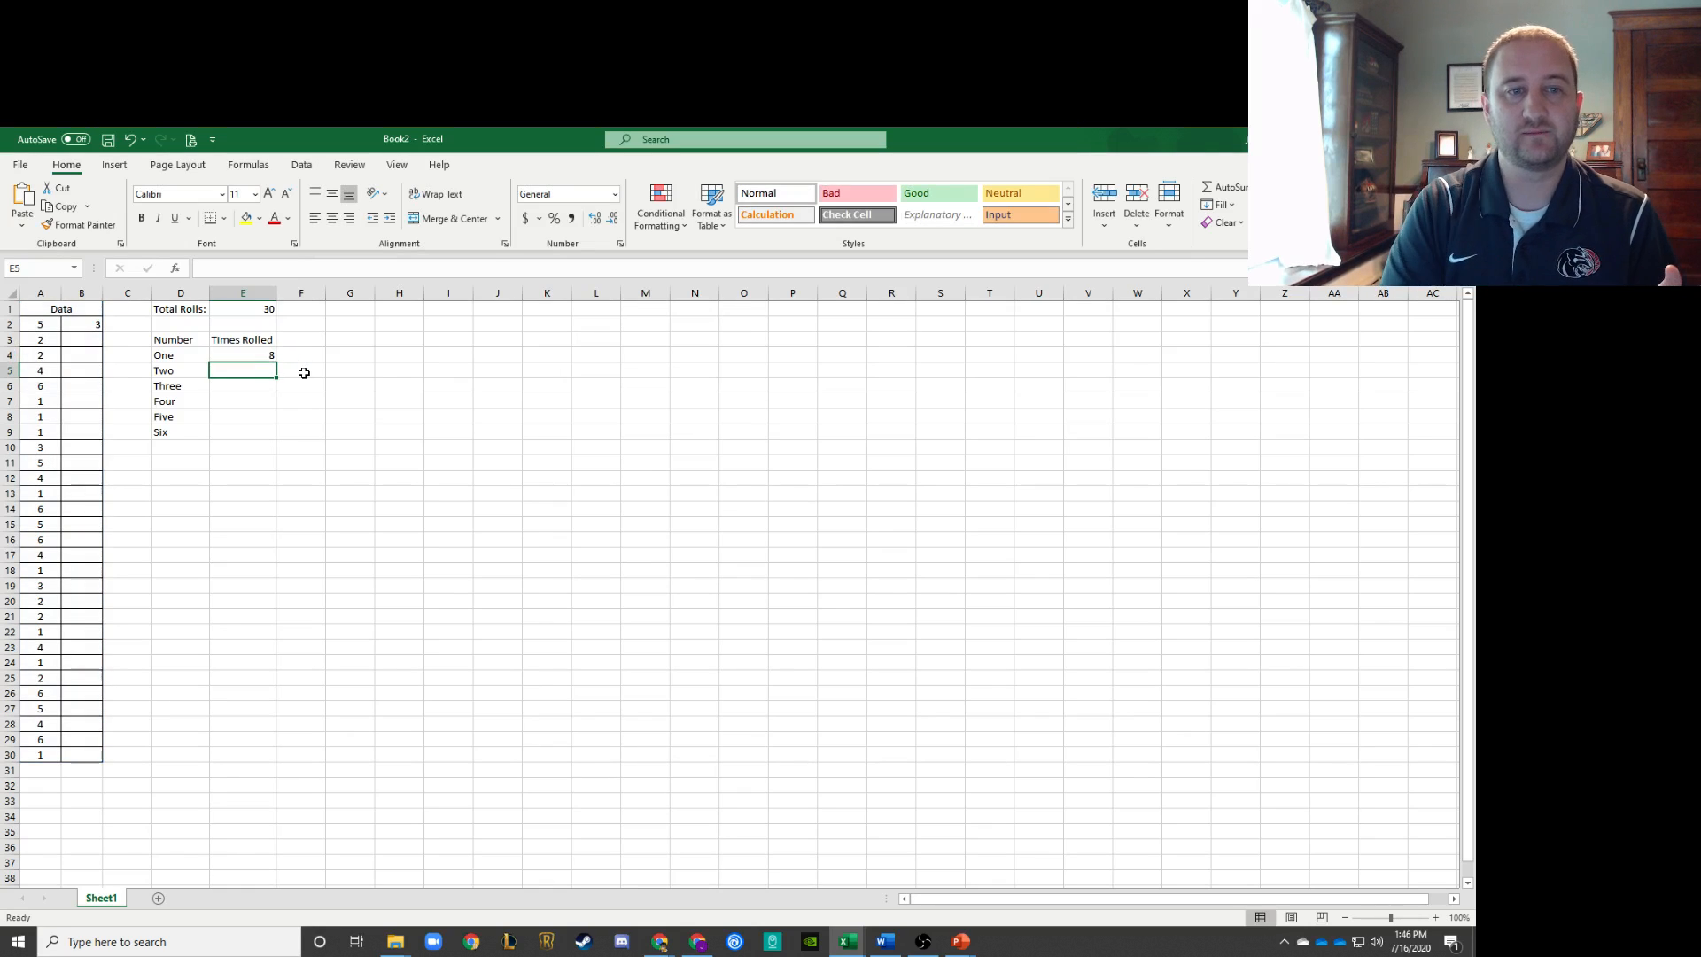
# Check the count in cell E4 by going through each roll of 1 in column A of the data table
pyautogui.click(253, 355)
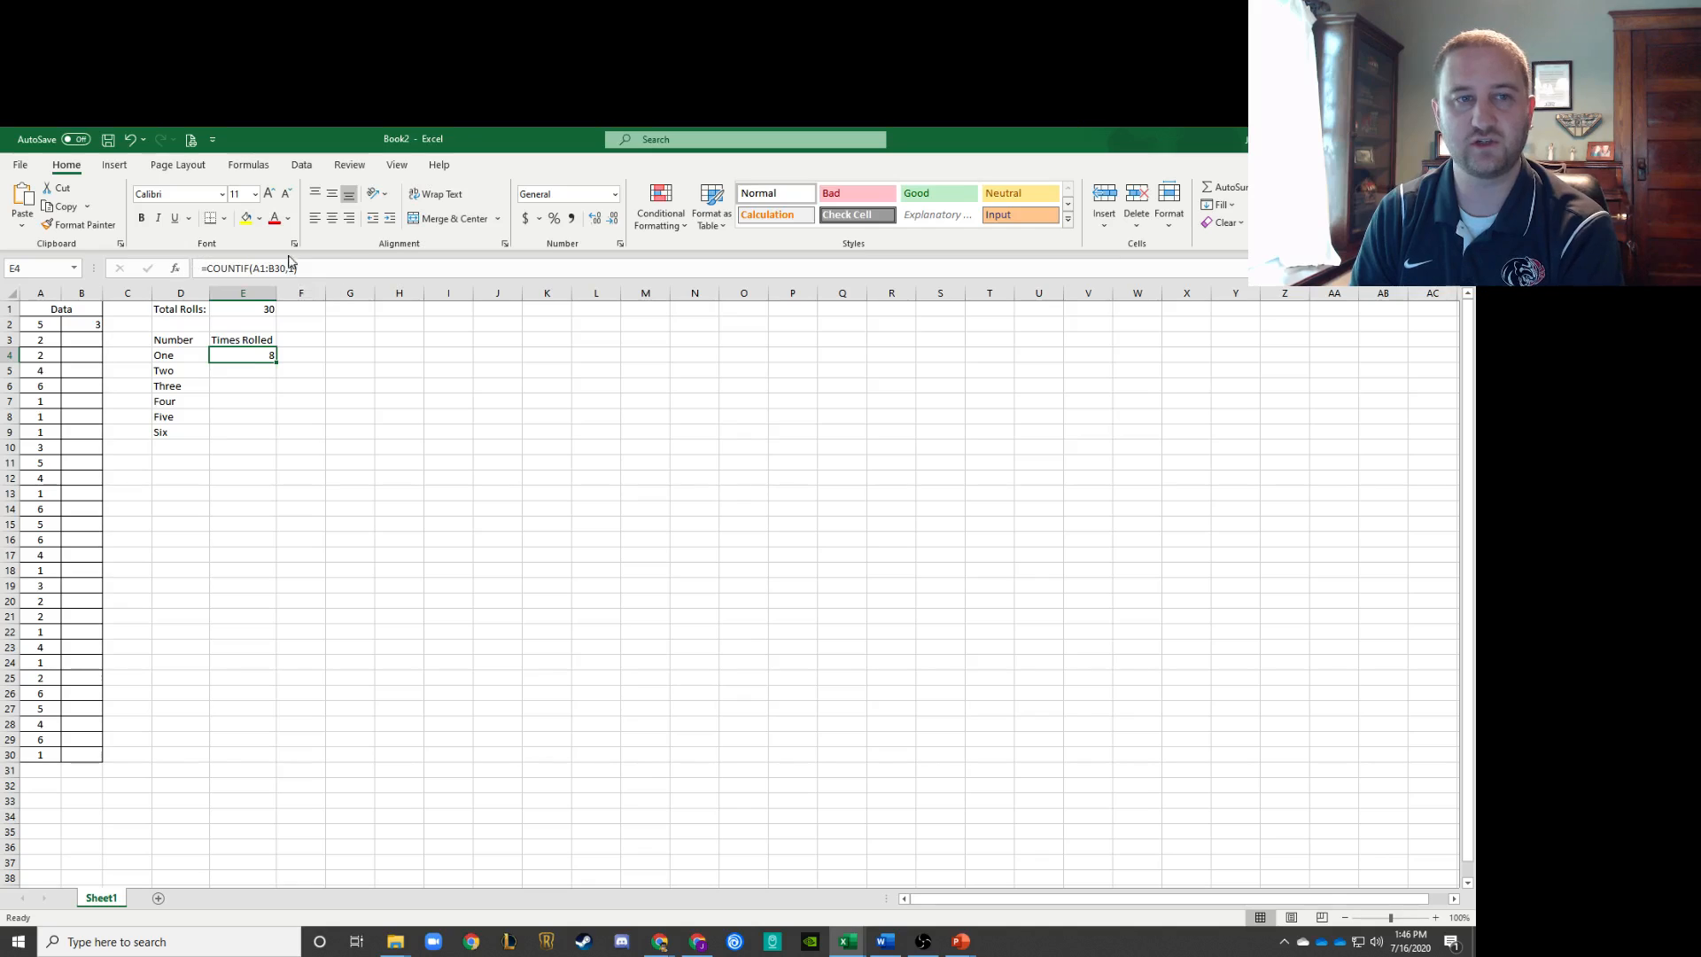
pyautogui.click(242, 372)
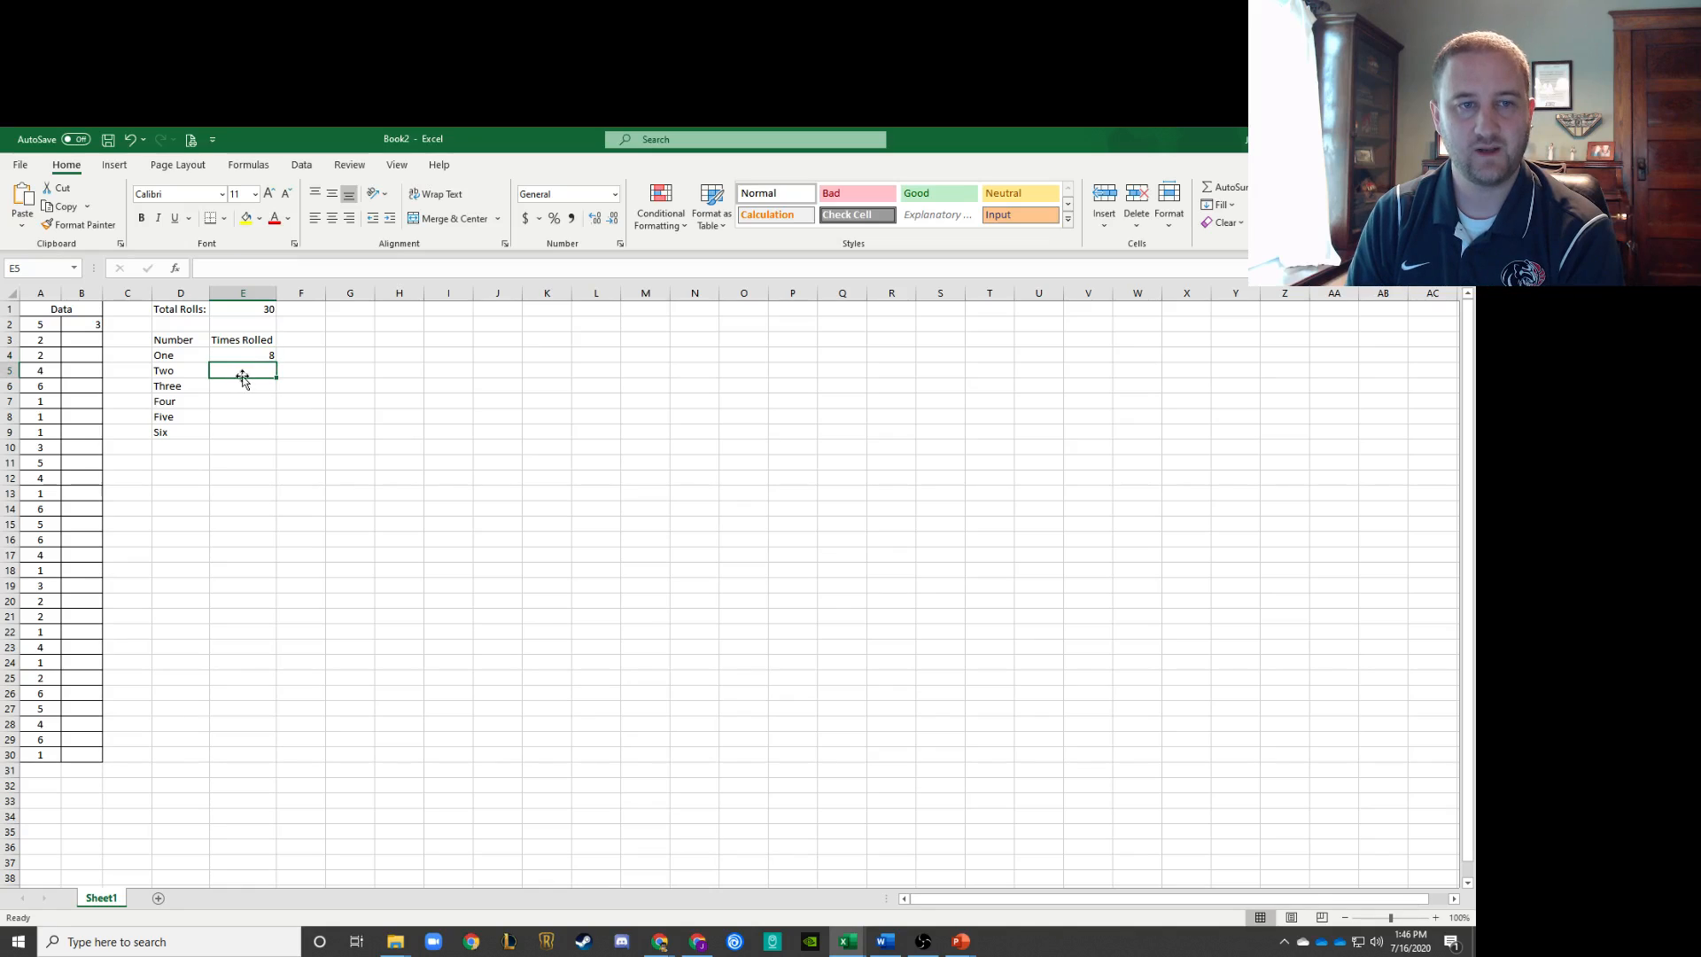
pyautogui.click(54, 403)
pyautogui.click(49, 416)
pyautogui.click(51, 432)
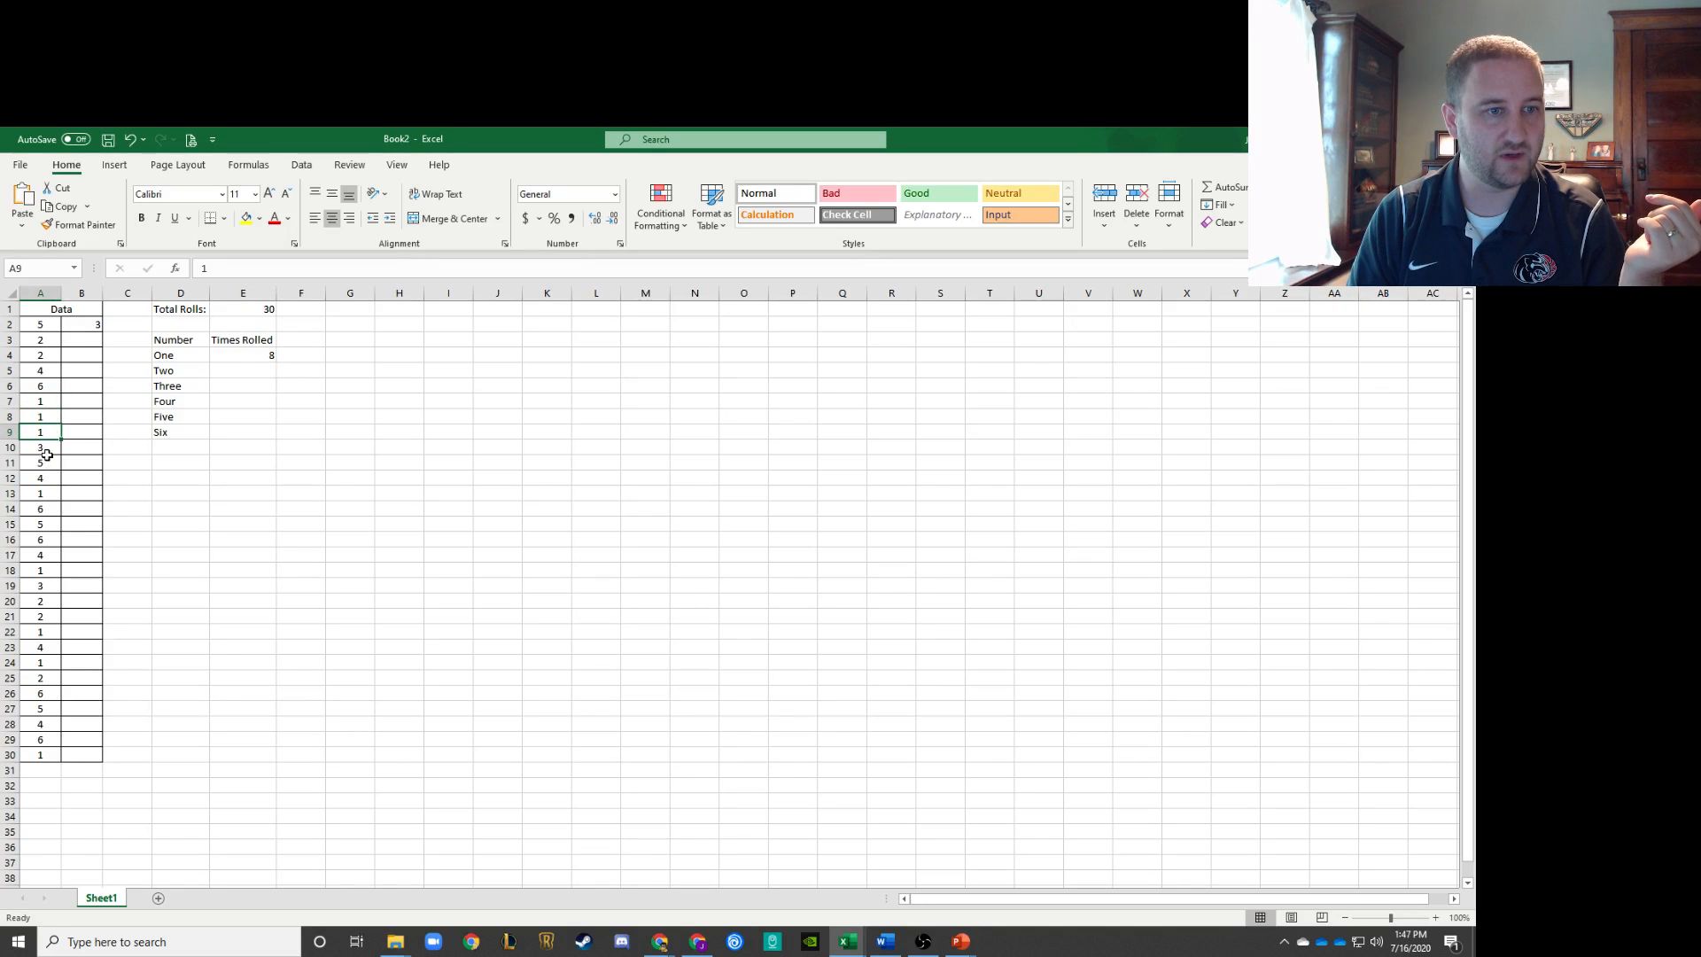
pyautogui.click(47, 493)
pyautogui.click(49, 570)
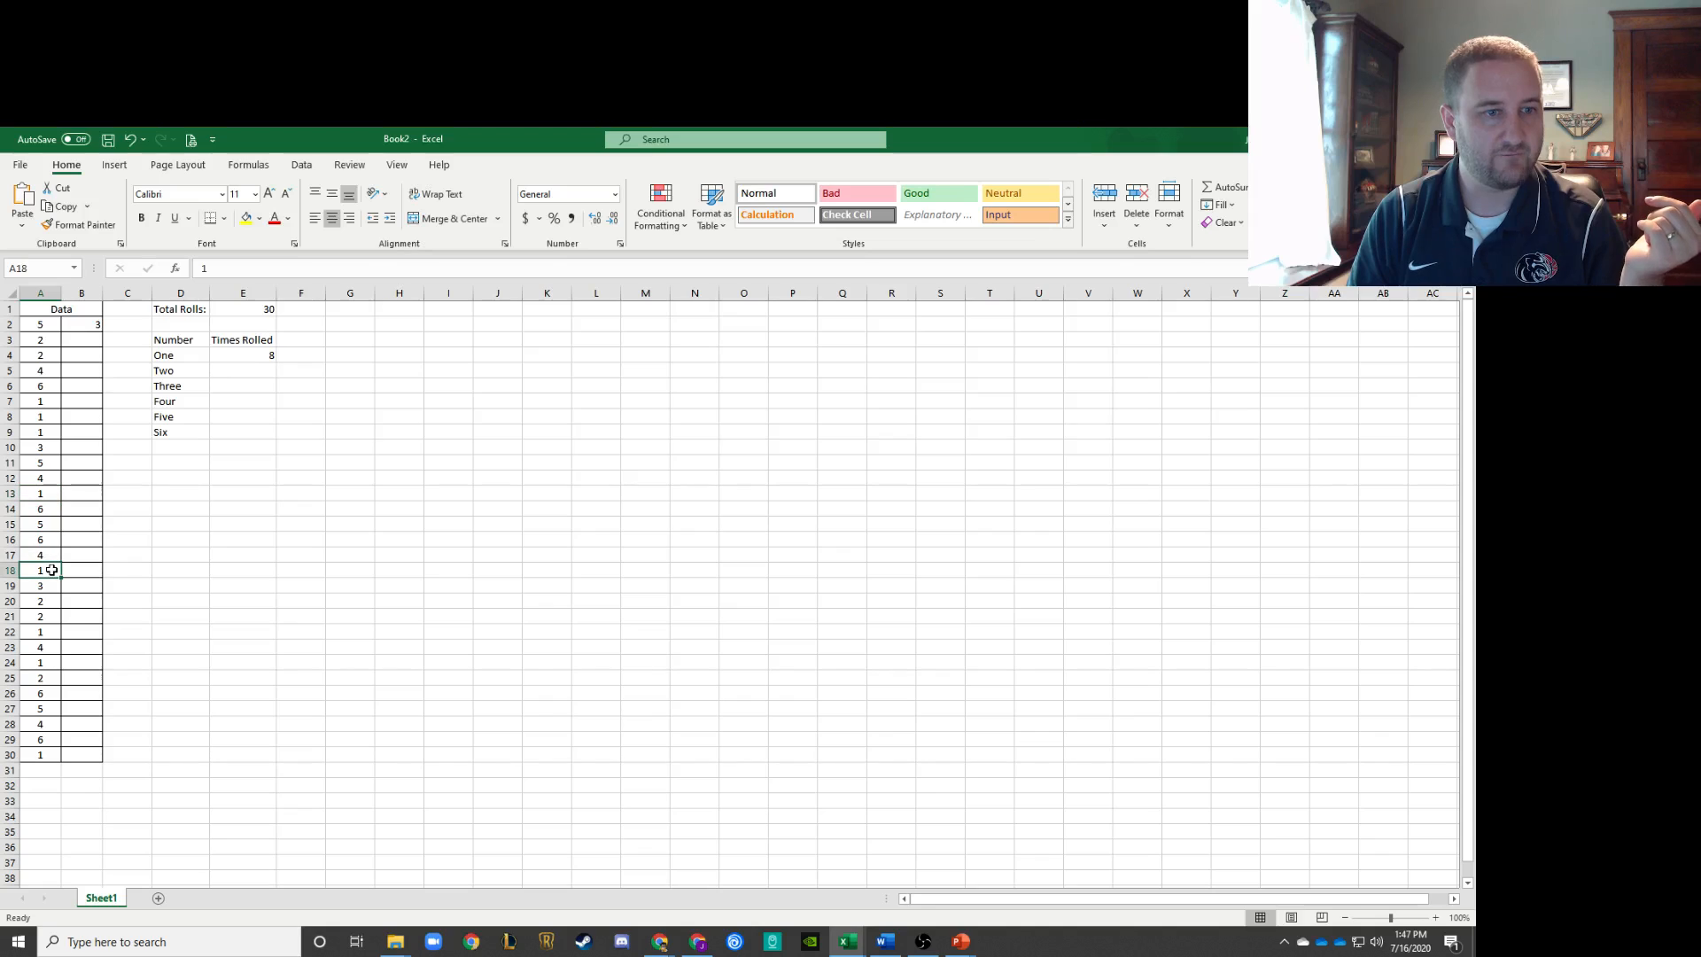
pyautogui.click(51, 632)
pyautogui.click(51, 663)
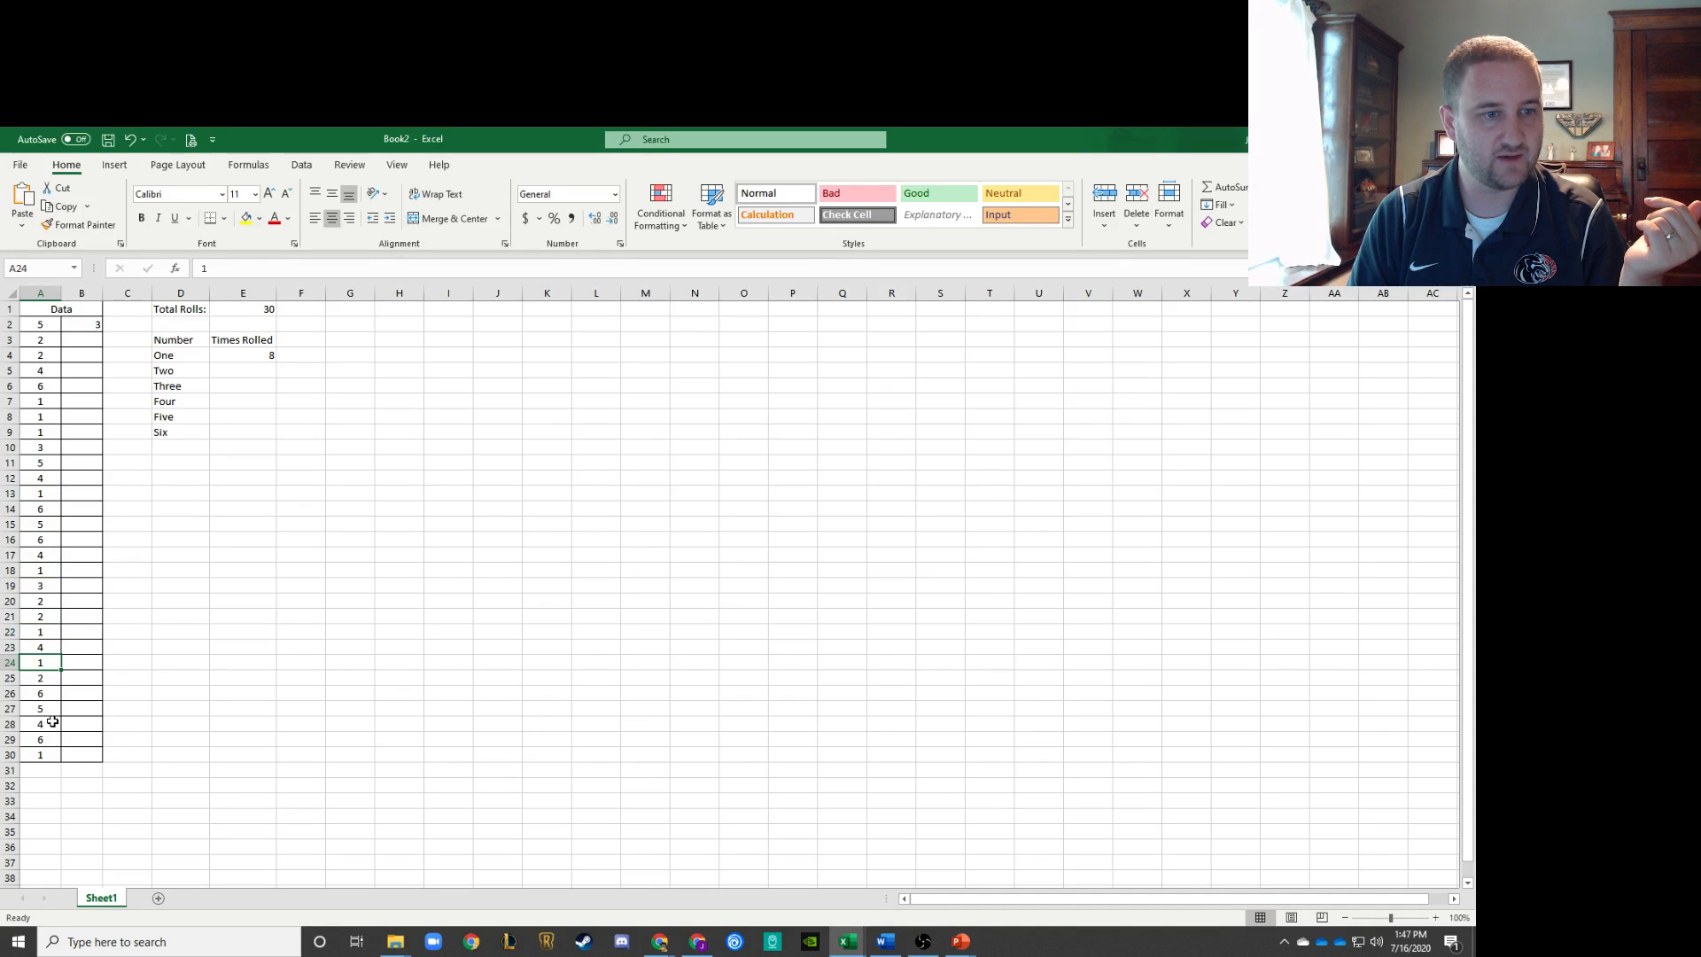
pyautogui.click(49, 758)
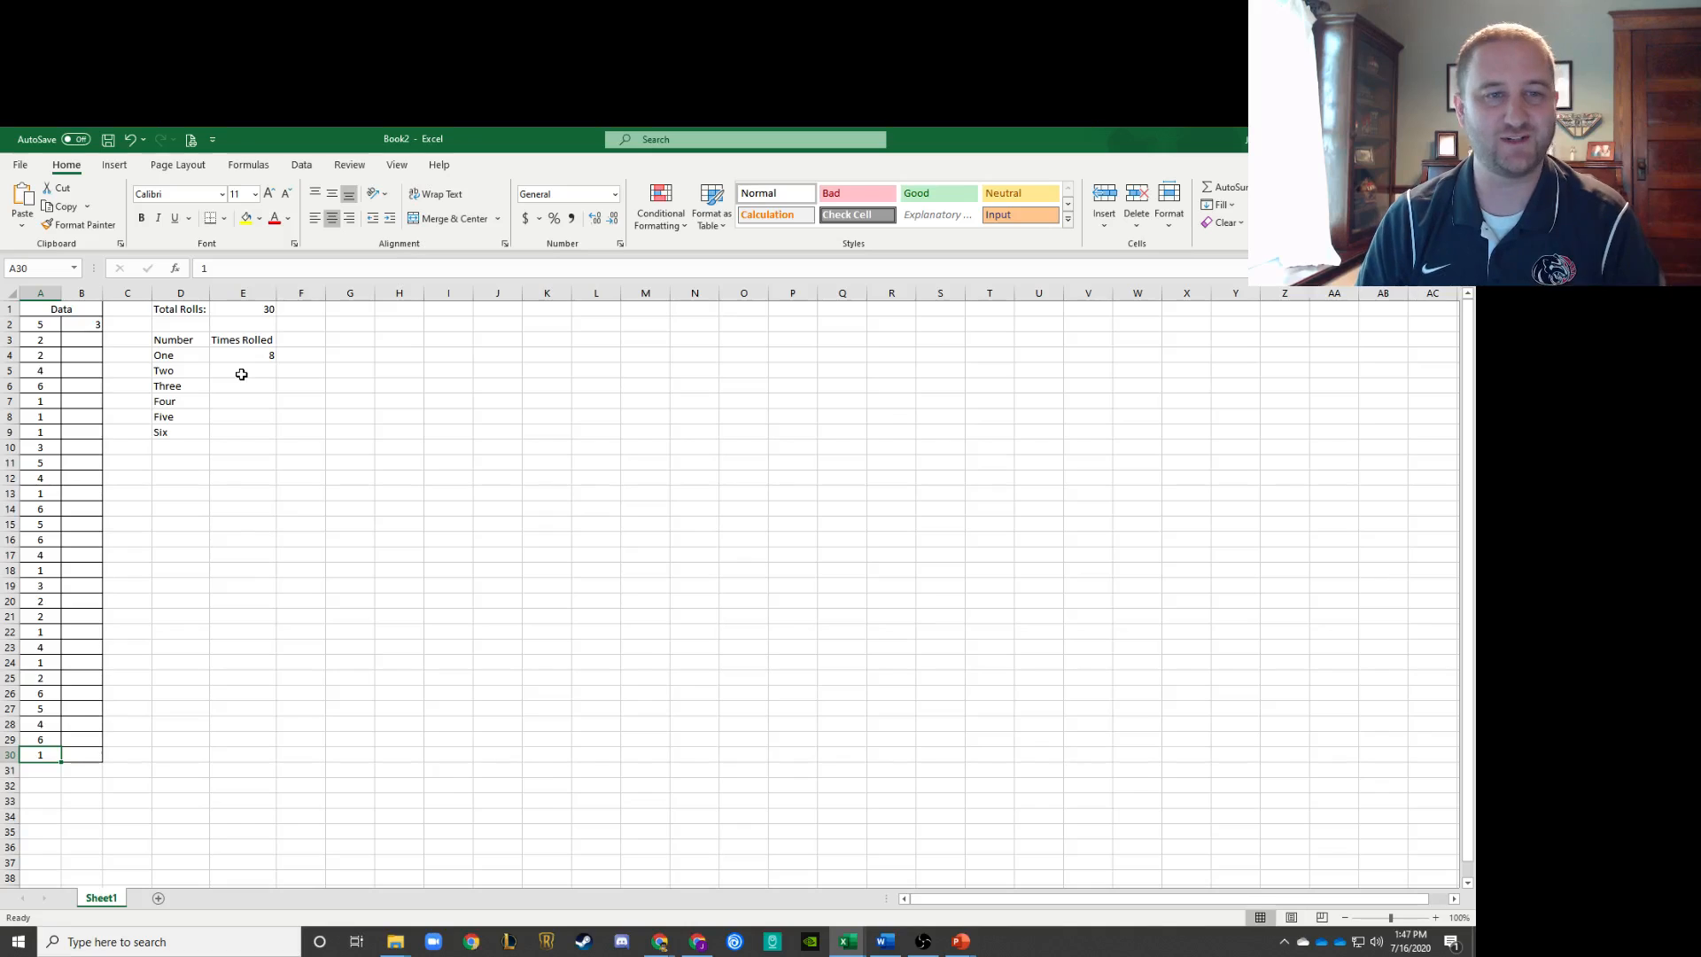
# Enter the formula =COUNTIF(A1:B30, 2) in cell E5 to count how many times two was rolled
pyautogui.click(241, 374)
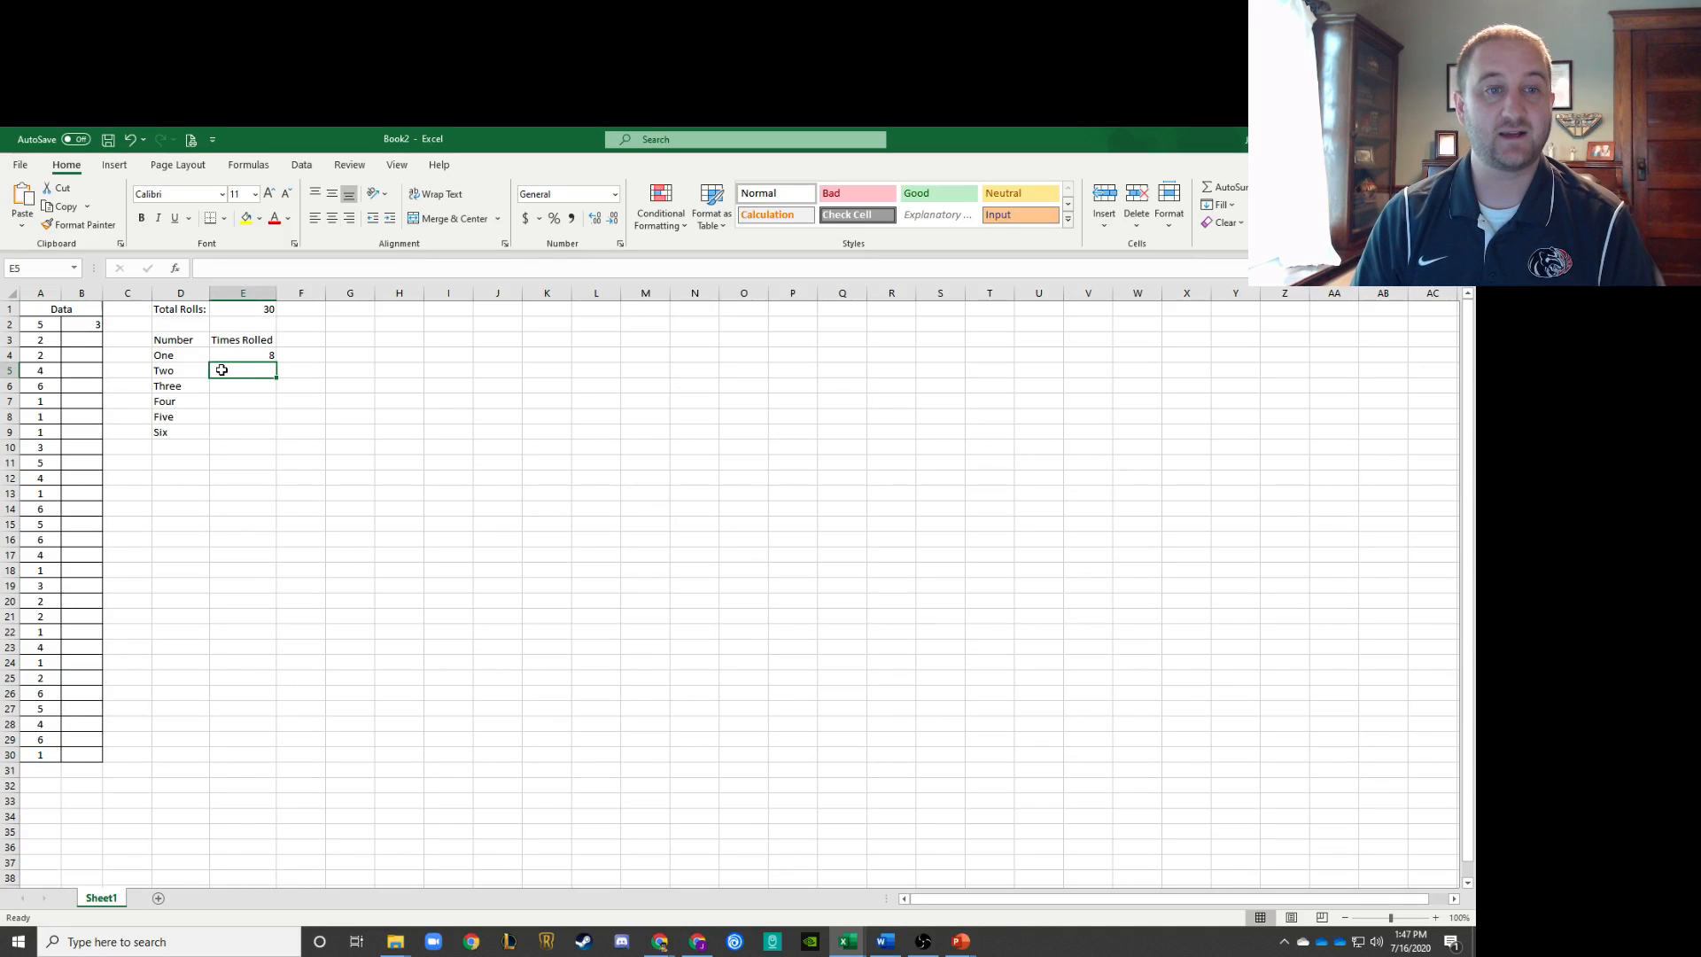
pyautogui.click(258, 356)
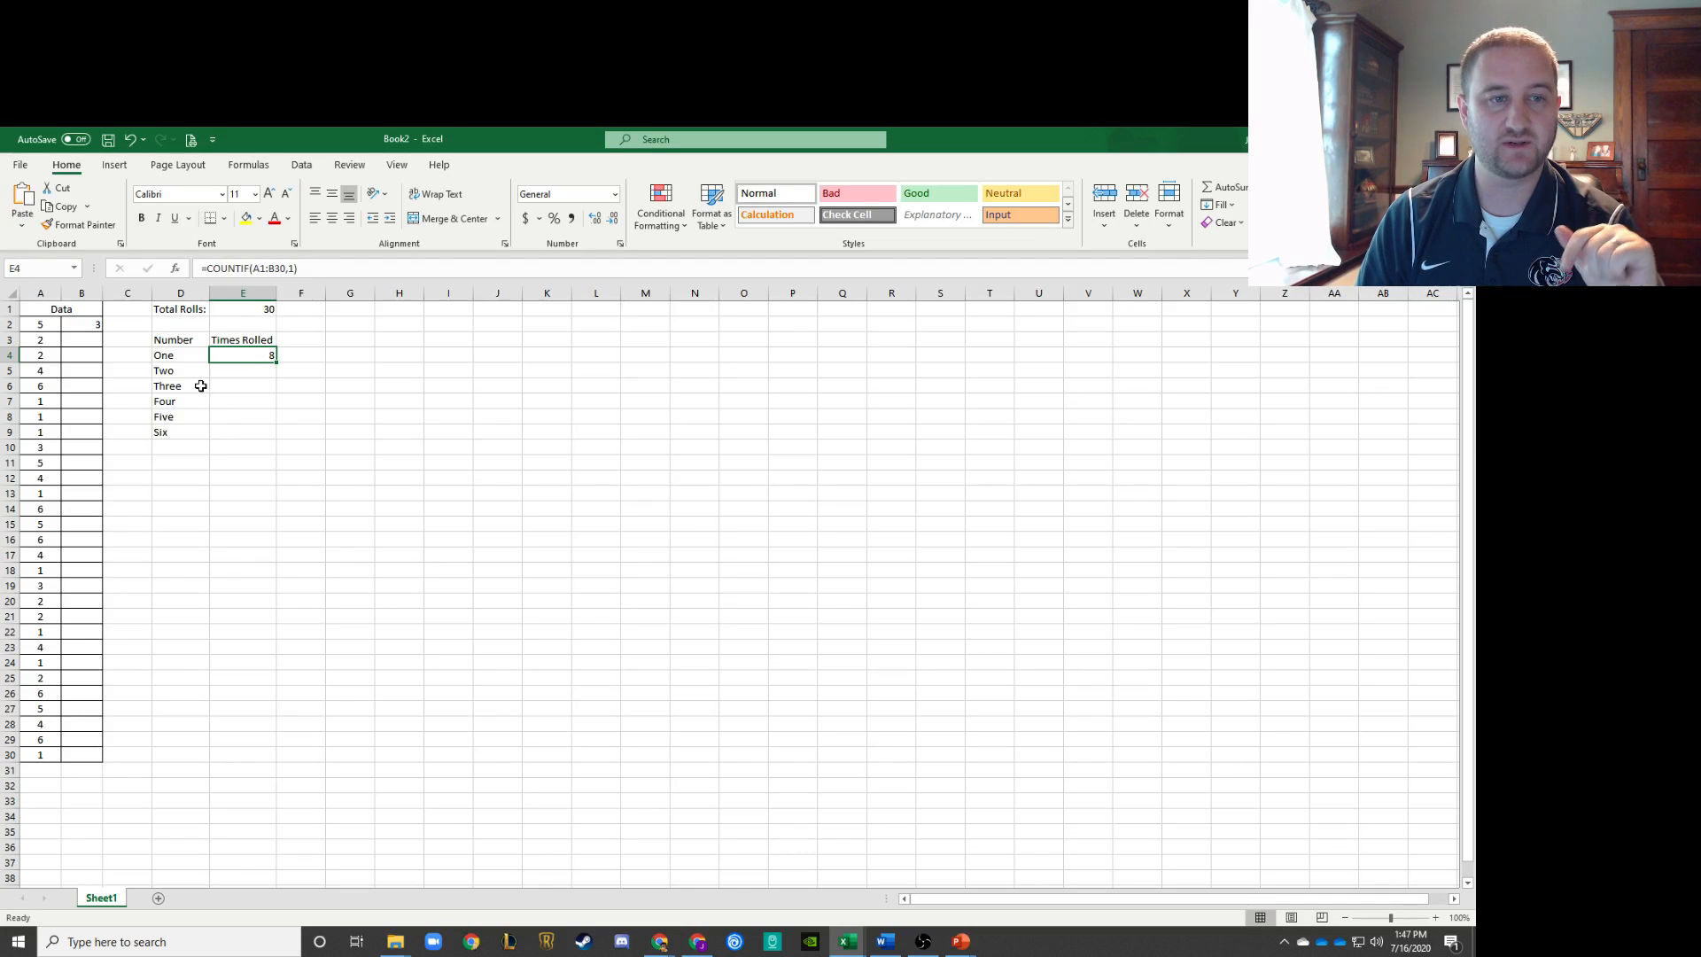
pyautogui.click(235, 378)
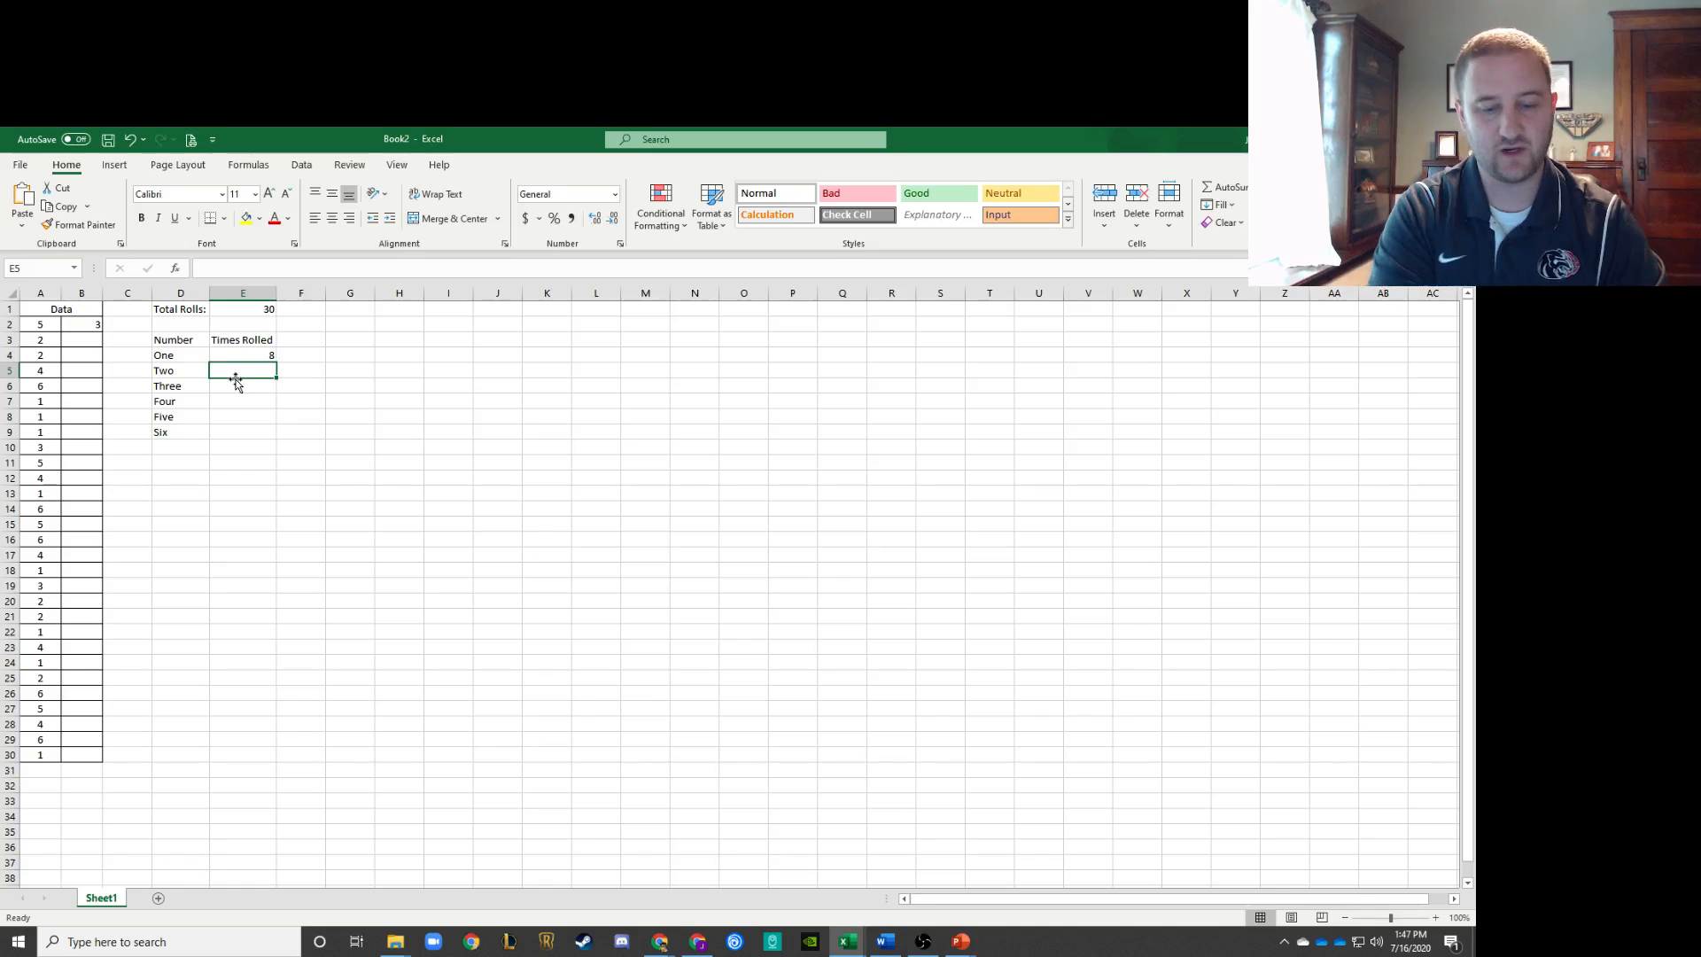
pyautogui.write('=COUNT')
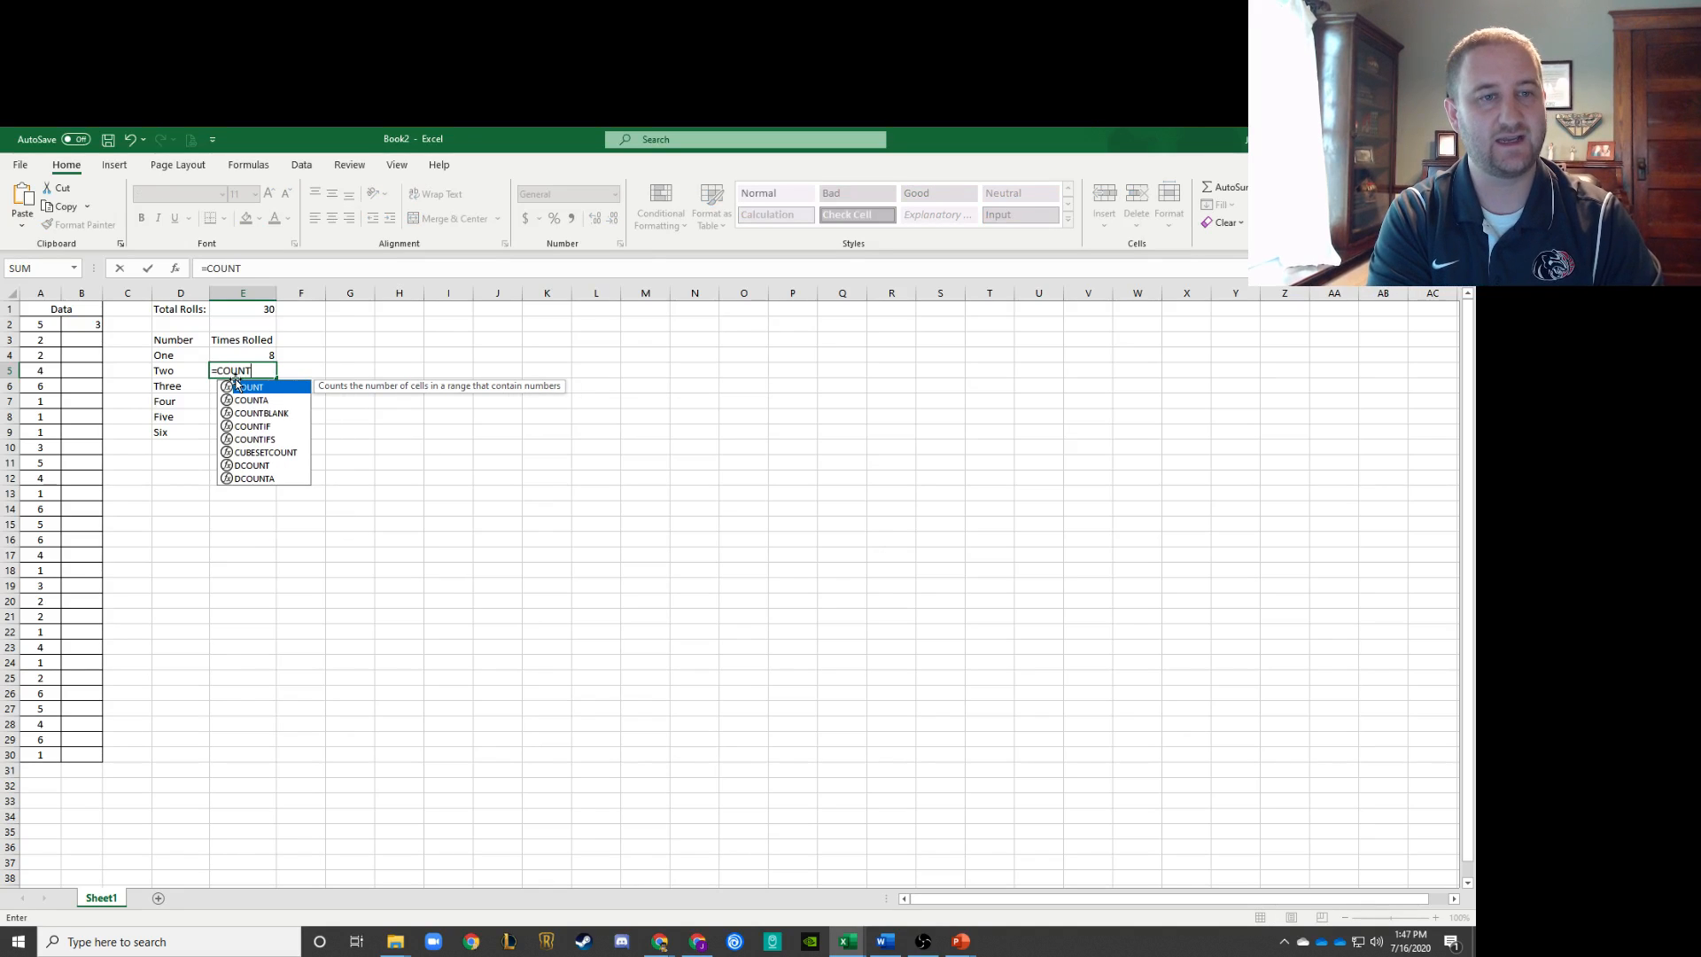
pyautogui.write('IF(')
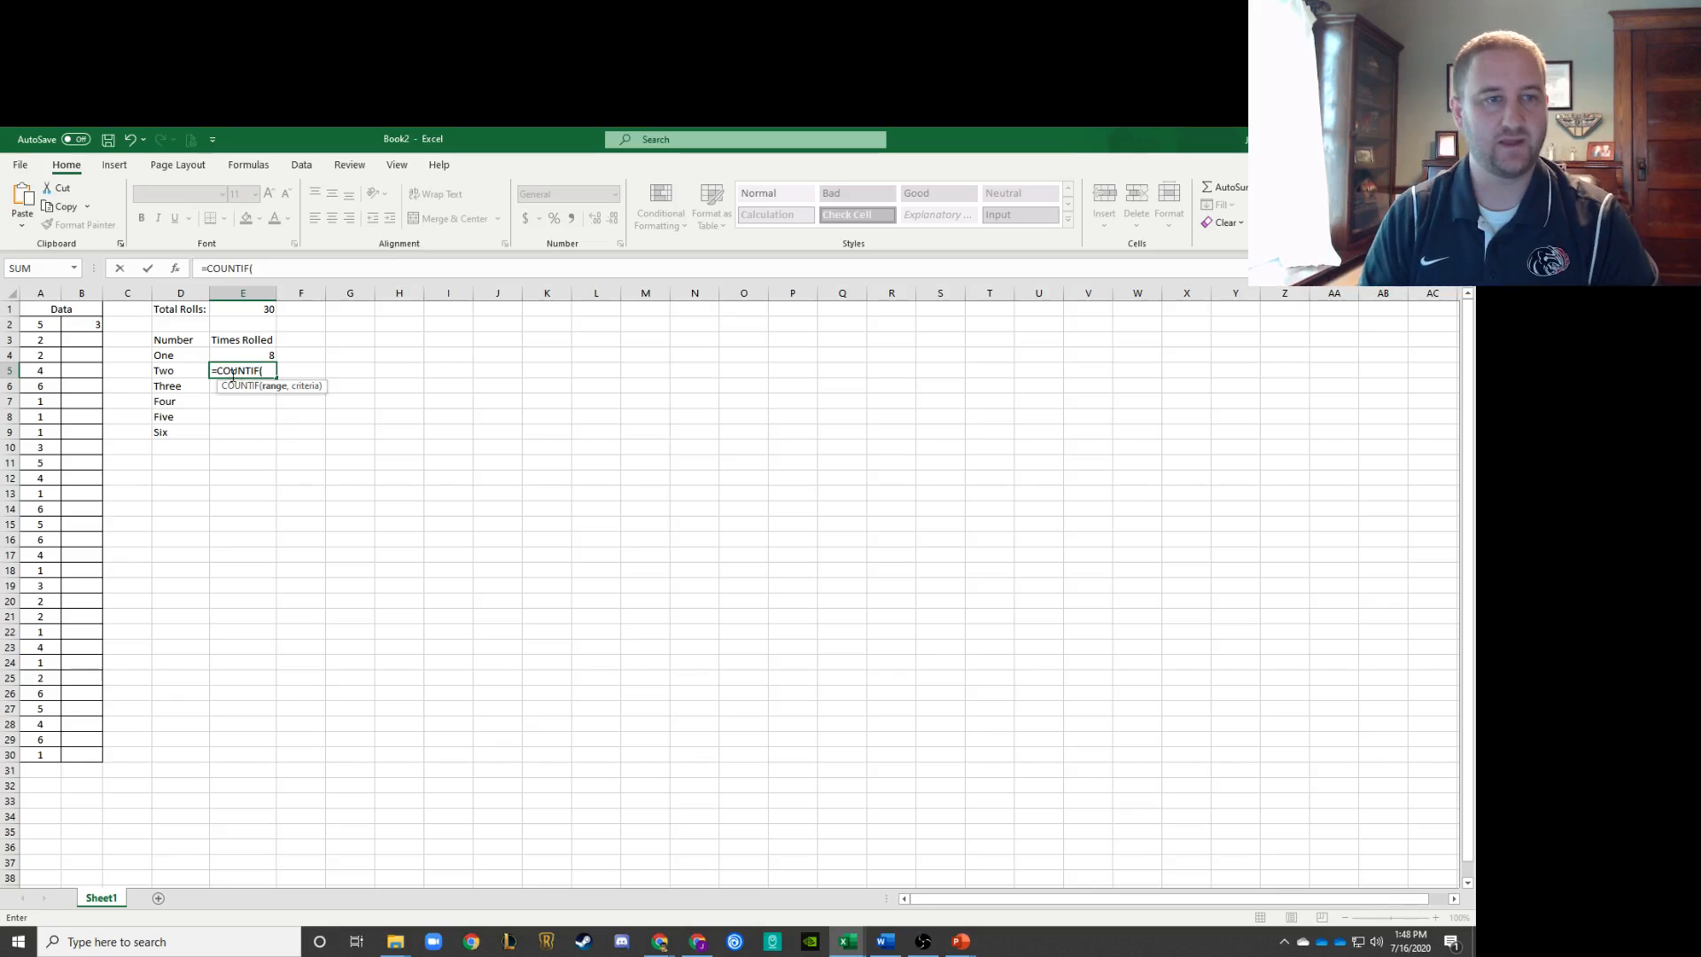
pyautogui.moveTo(53, 312); pyautogui.dragTo(97, 756)
pyautogui.write(',')
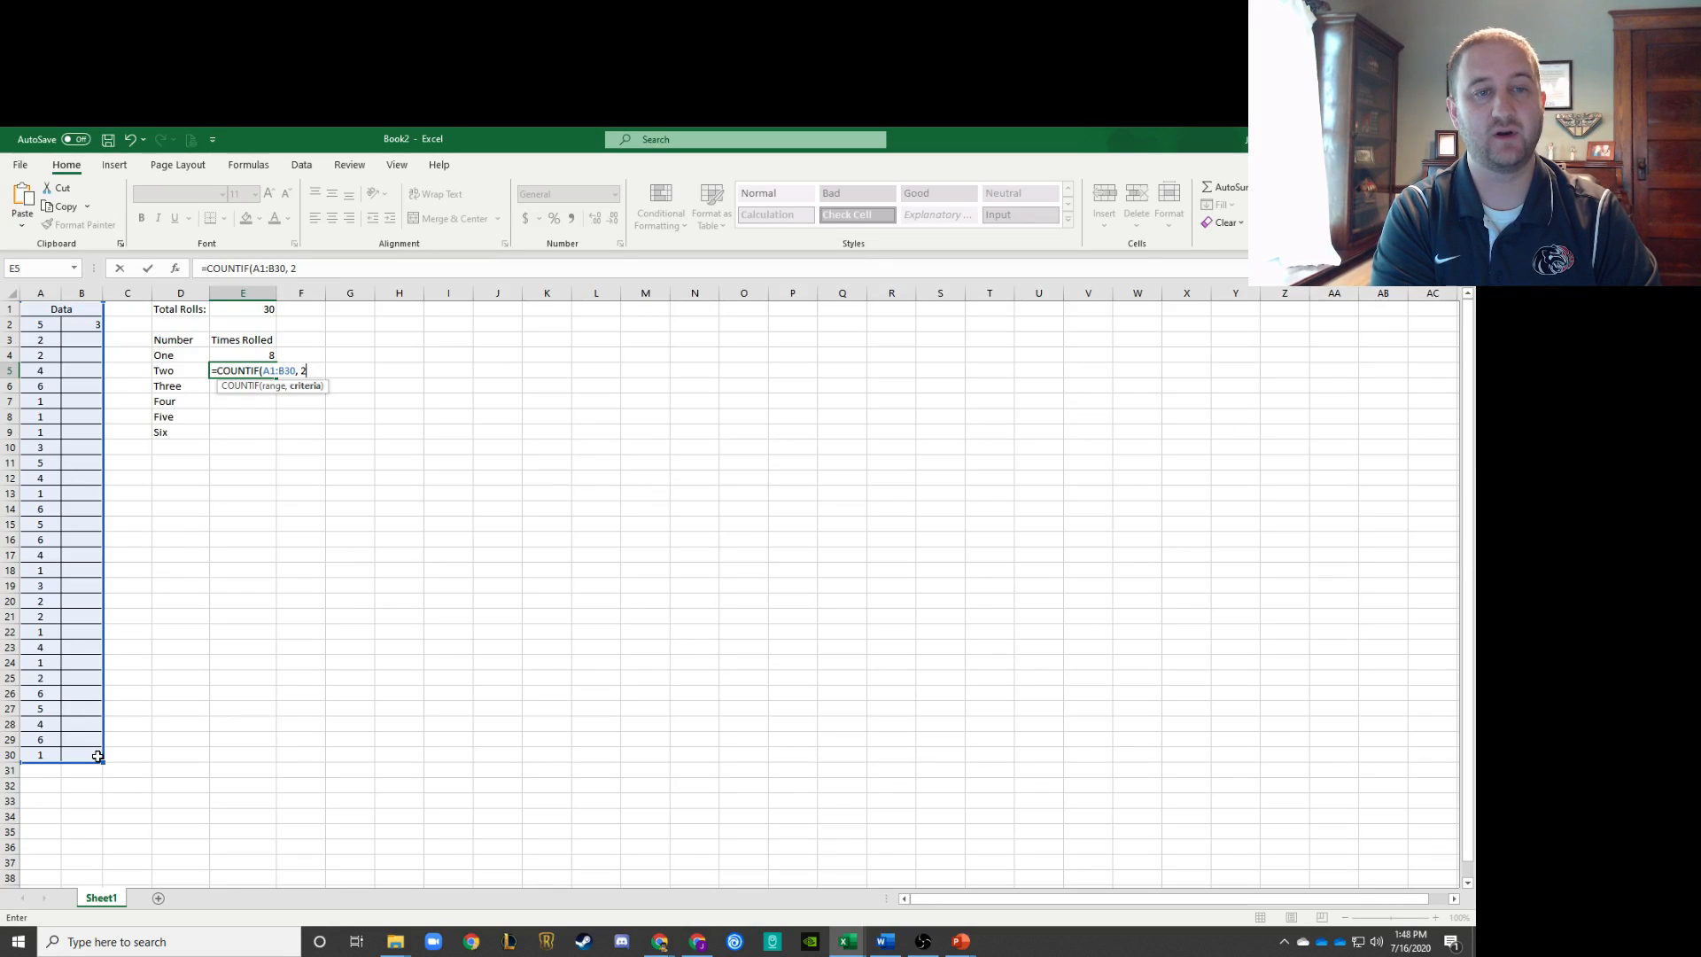
pyautogui.write(' 2)')
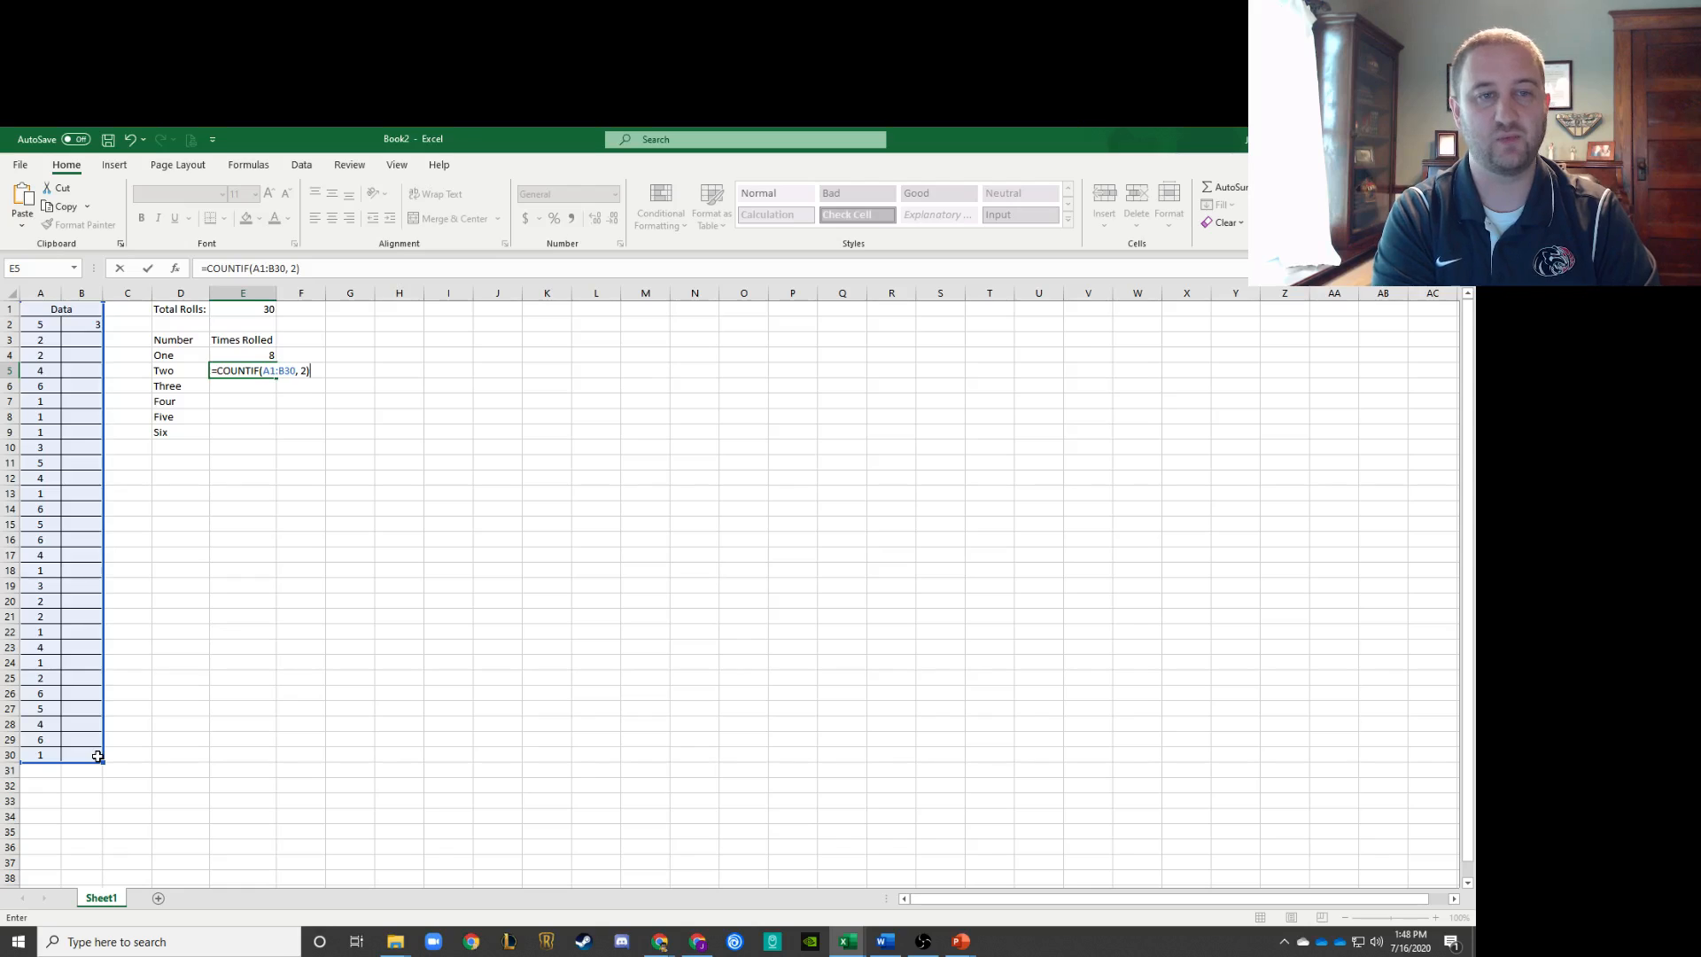
pyautogui.press('Return')
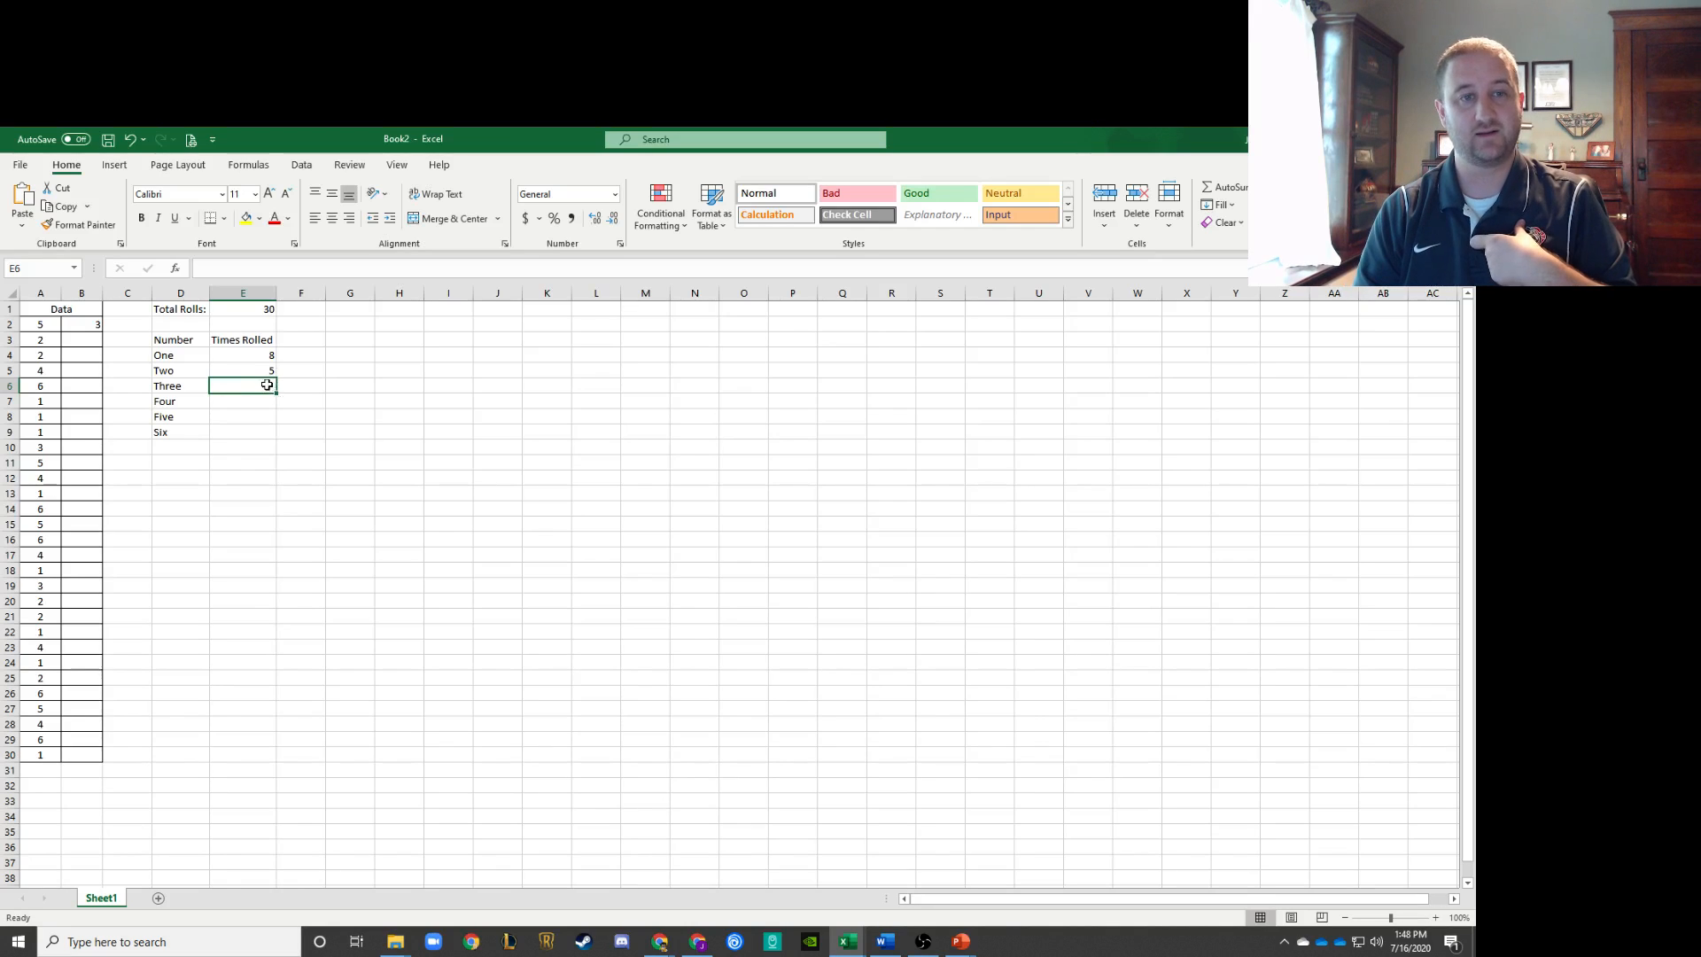
# Enter the formula =COUNTIF(A1:B30, 3) in cell E6 to count how many times three was rolled
pyautogui.click(241, 359)
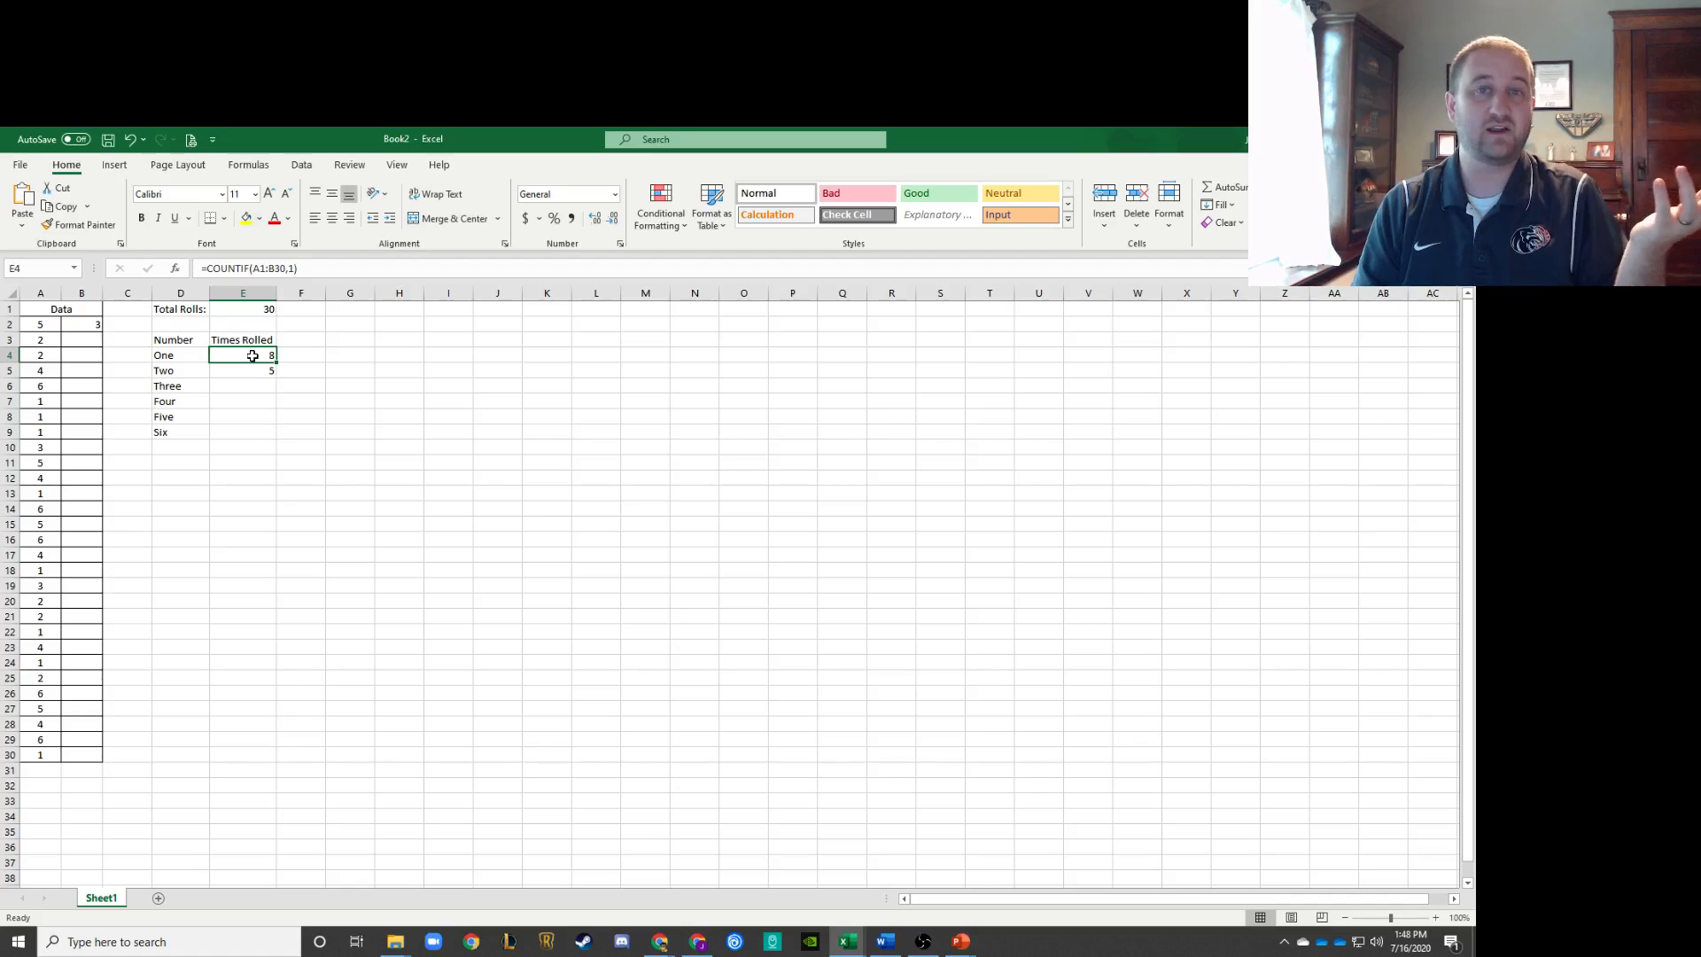
pyautogui.click(249, 370)
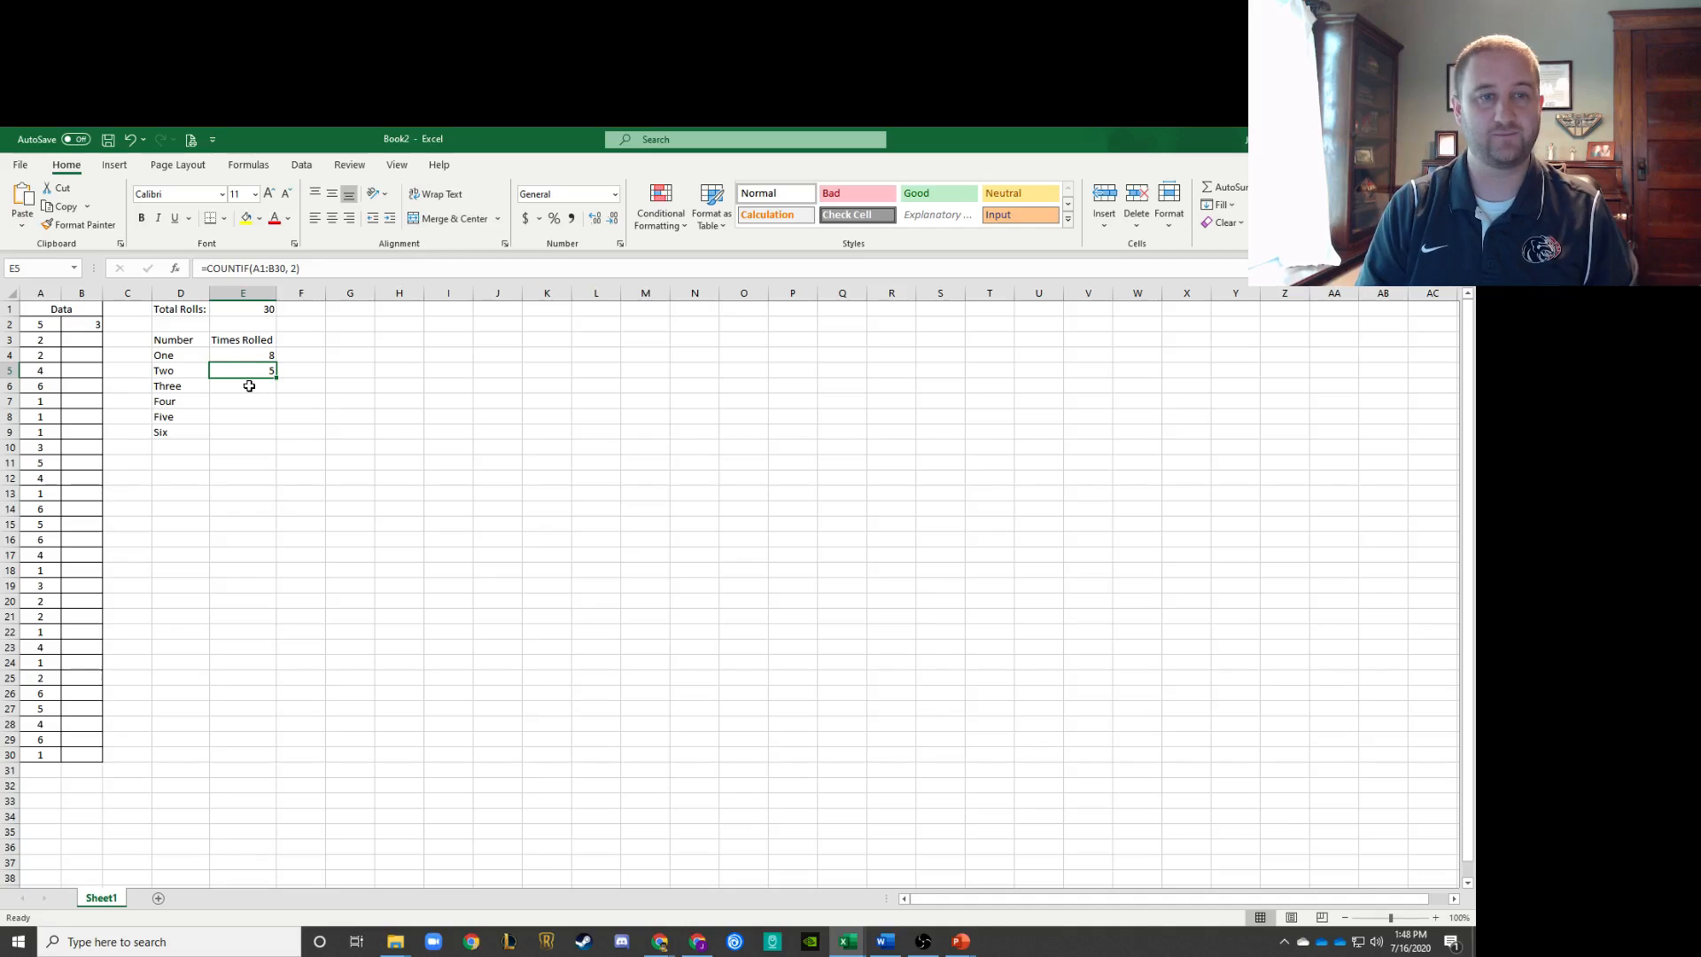
pyautogui.click(248, 389)
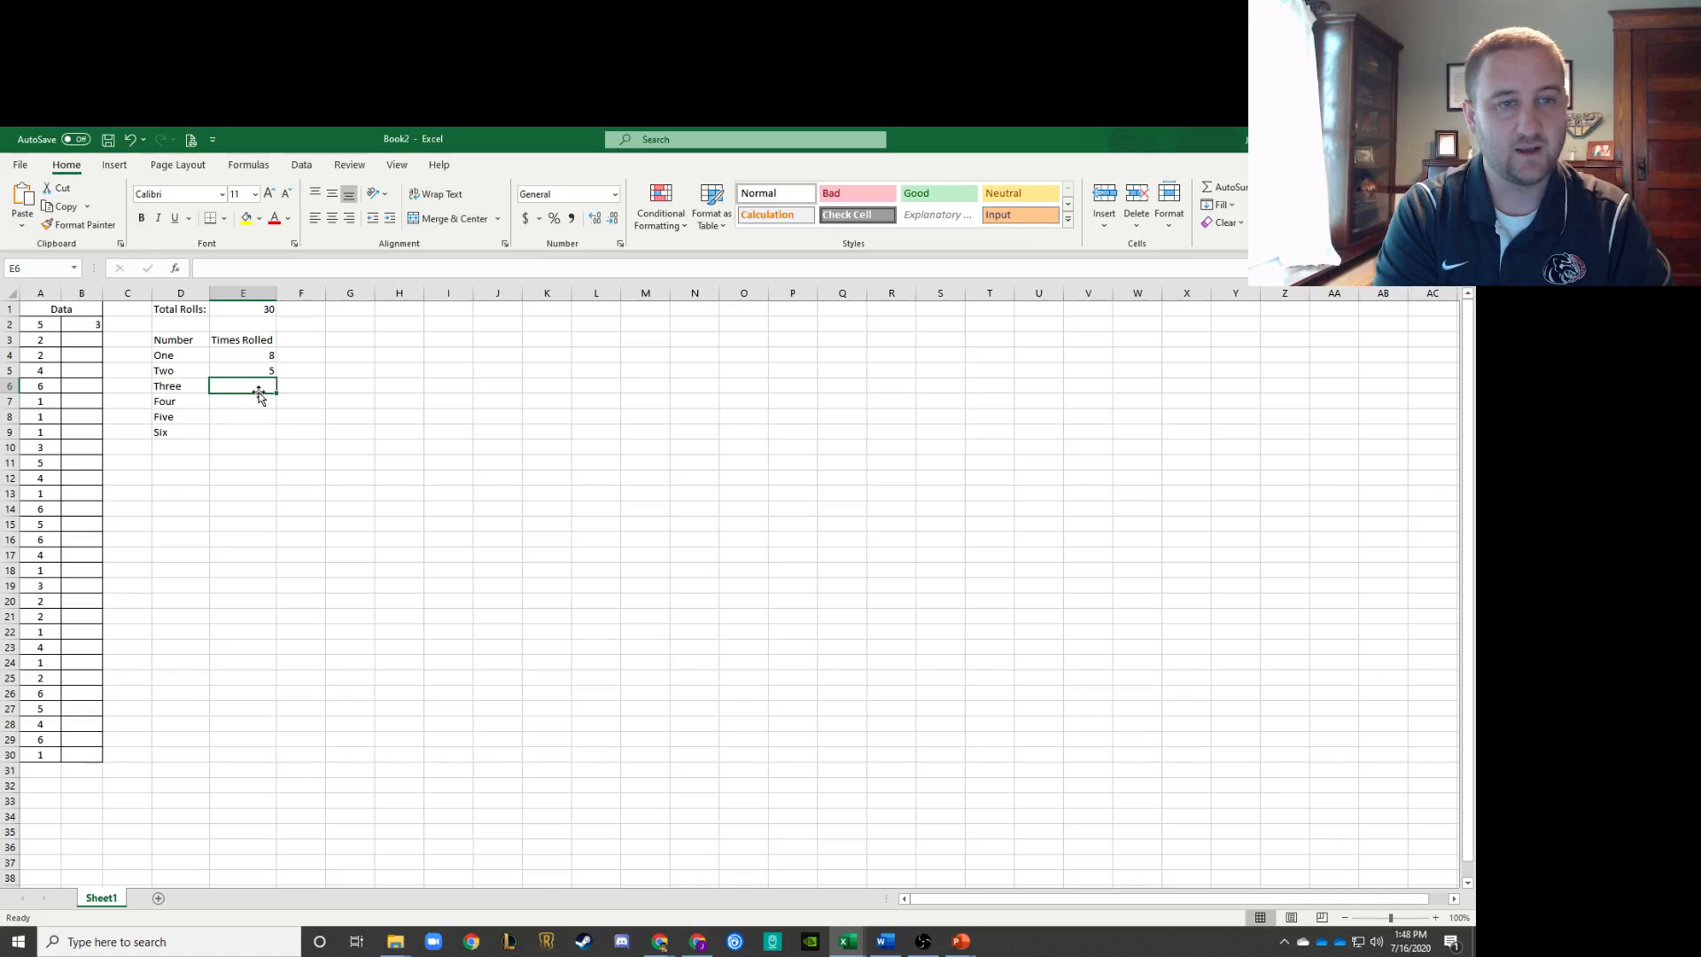
pyautogui.write('=C')
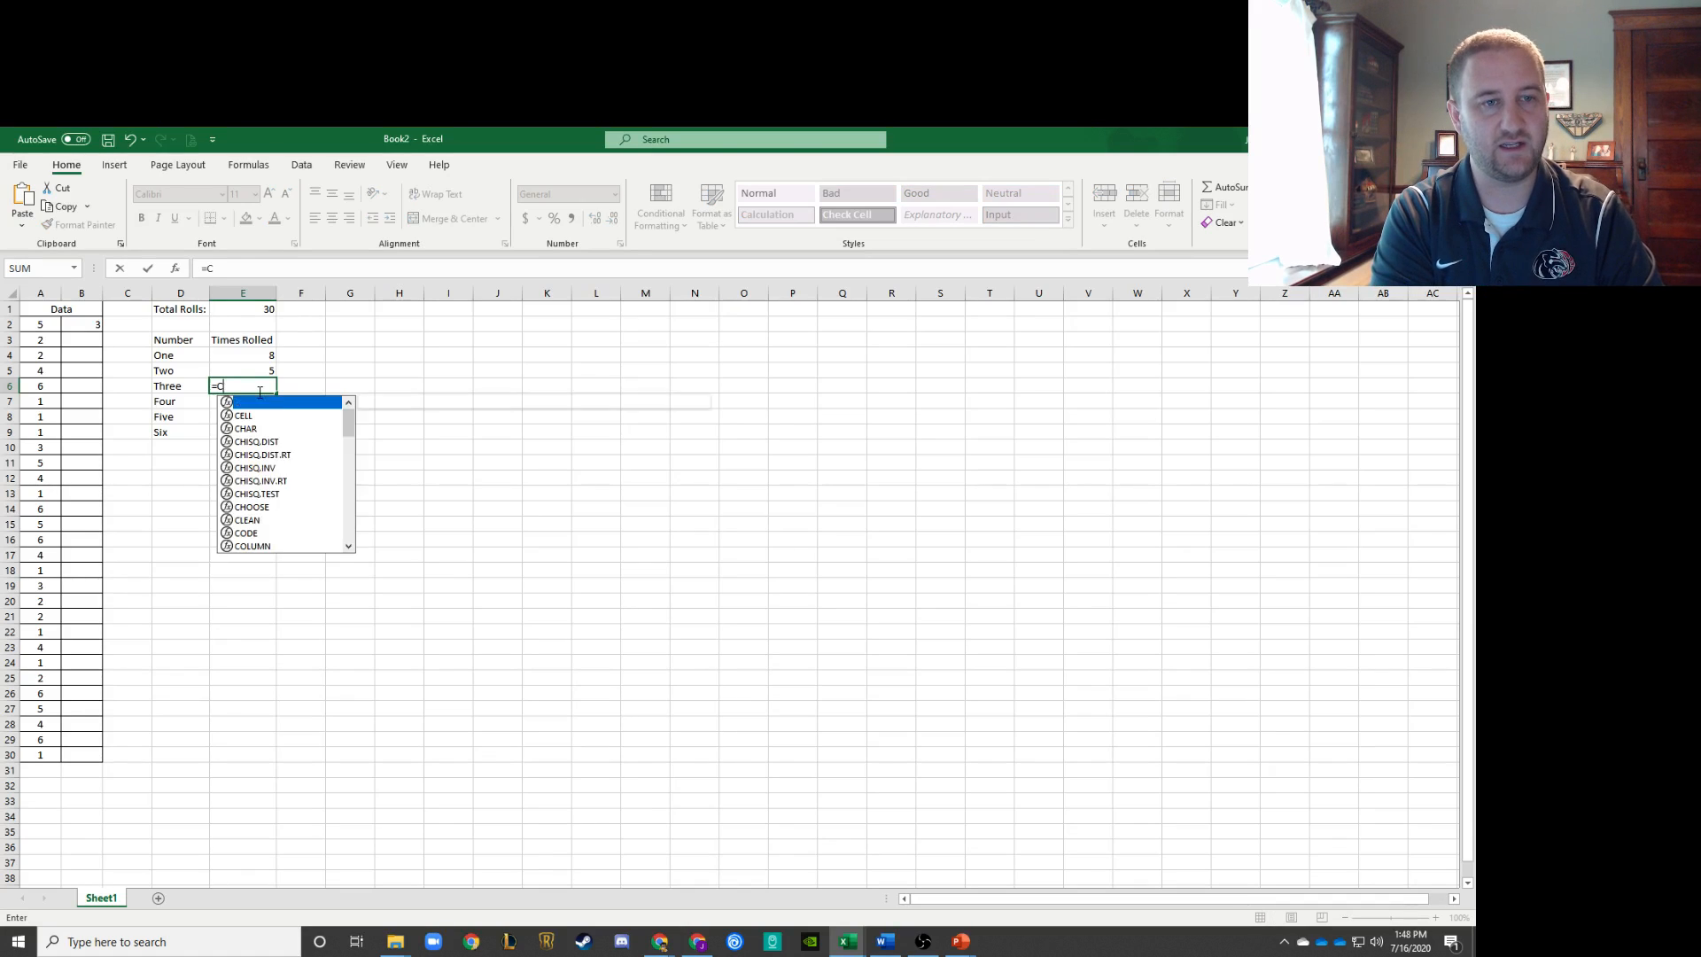
pyautogui.write('OUNTIF(')
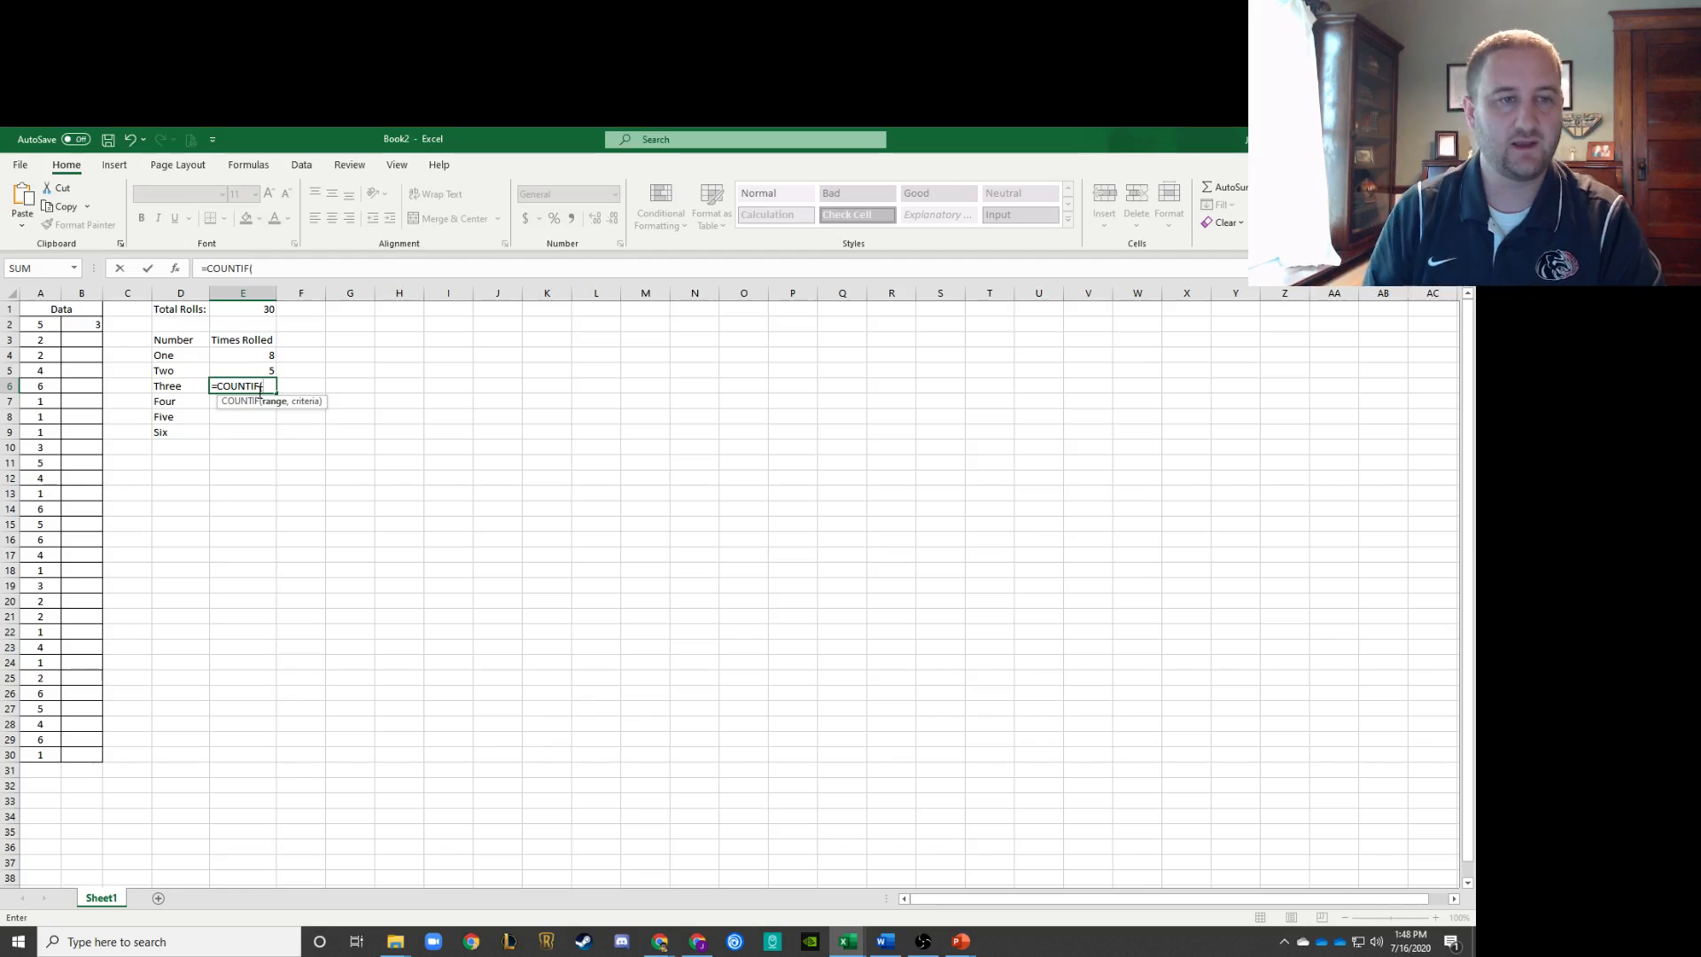
pyautogui.moveTo(78, 312); pyautogui.dragTo(104, 750)
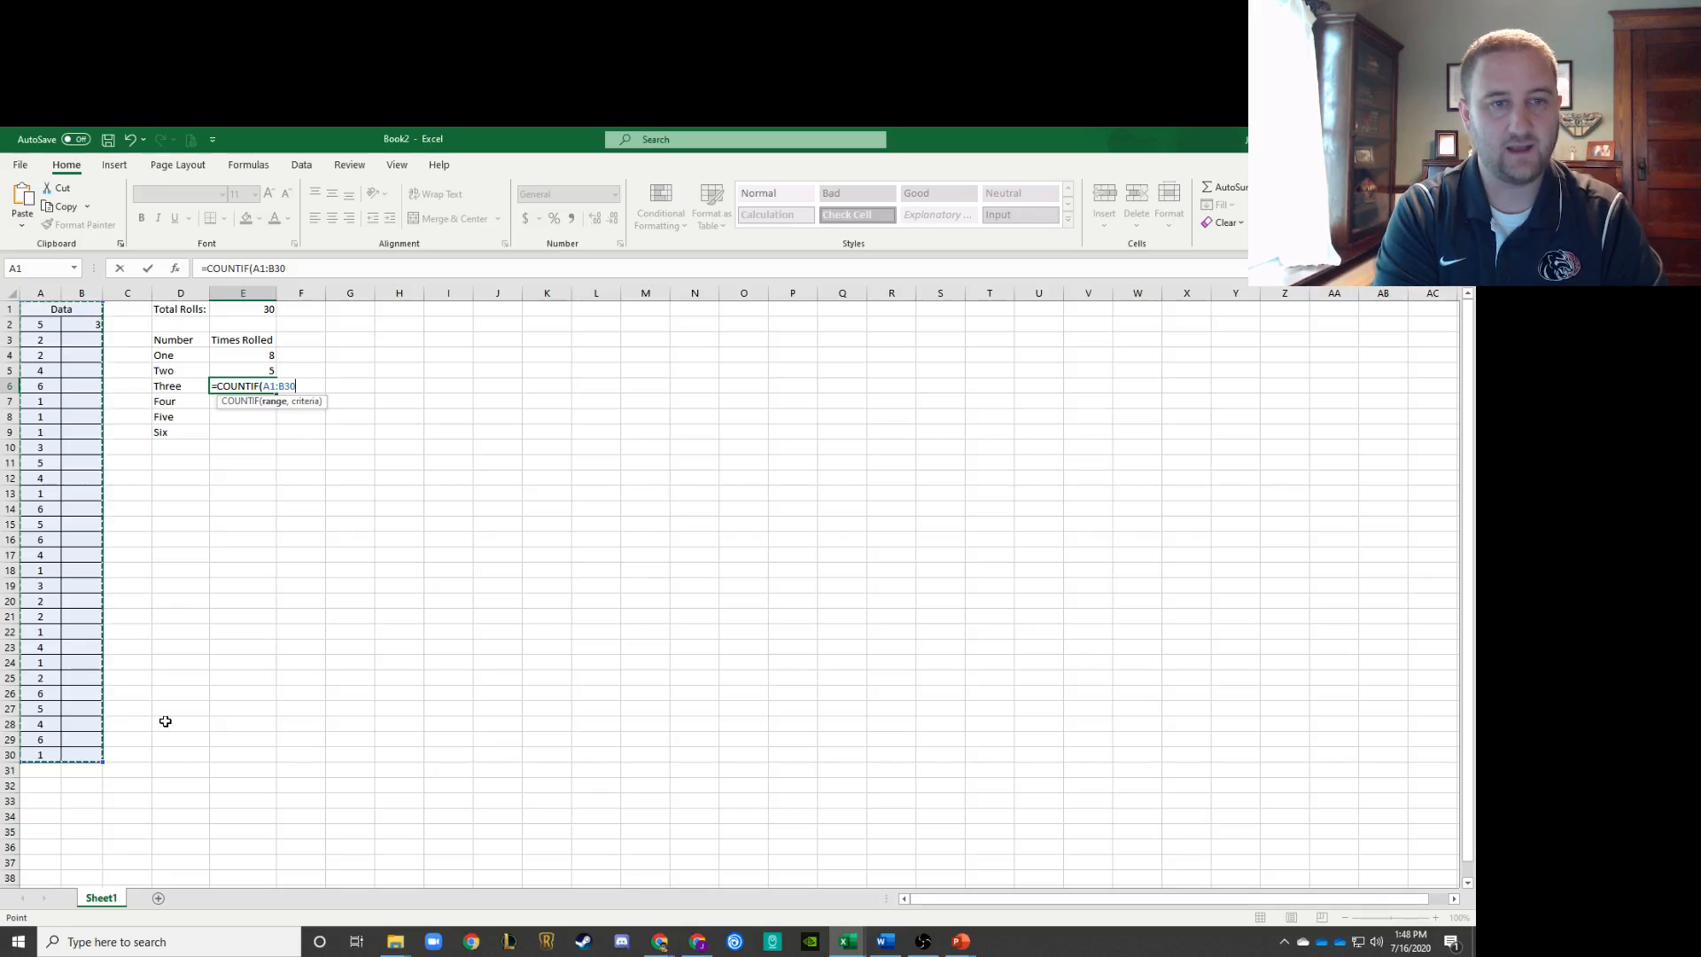
pyautogui.write(',')
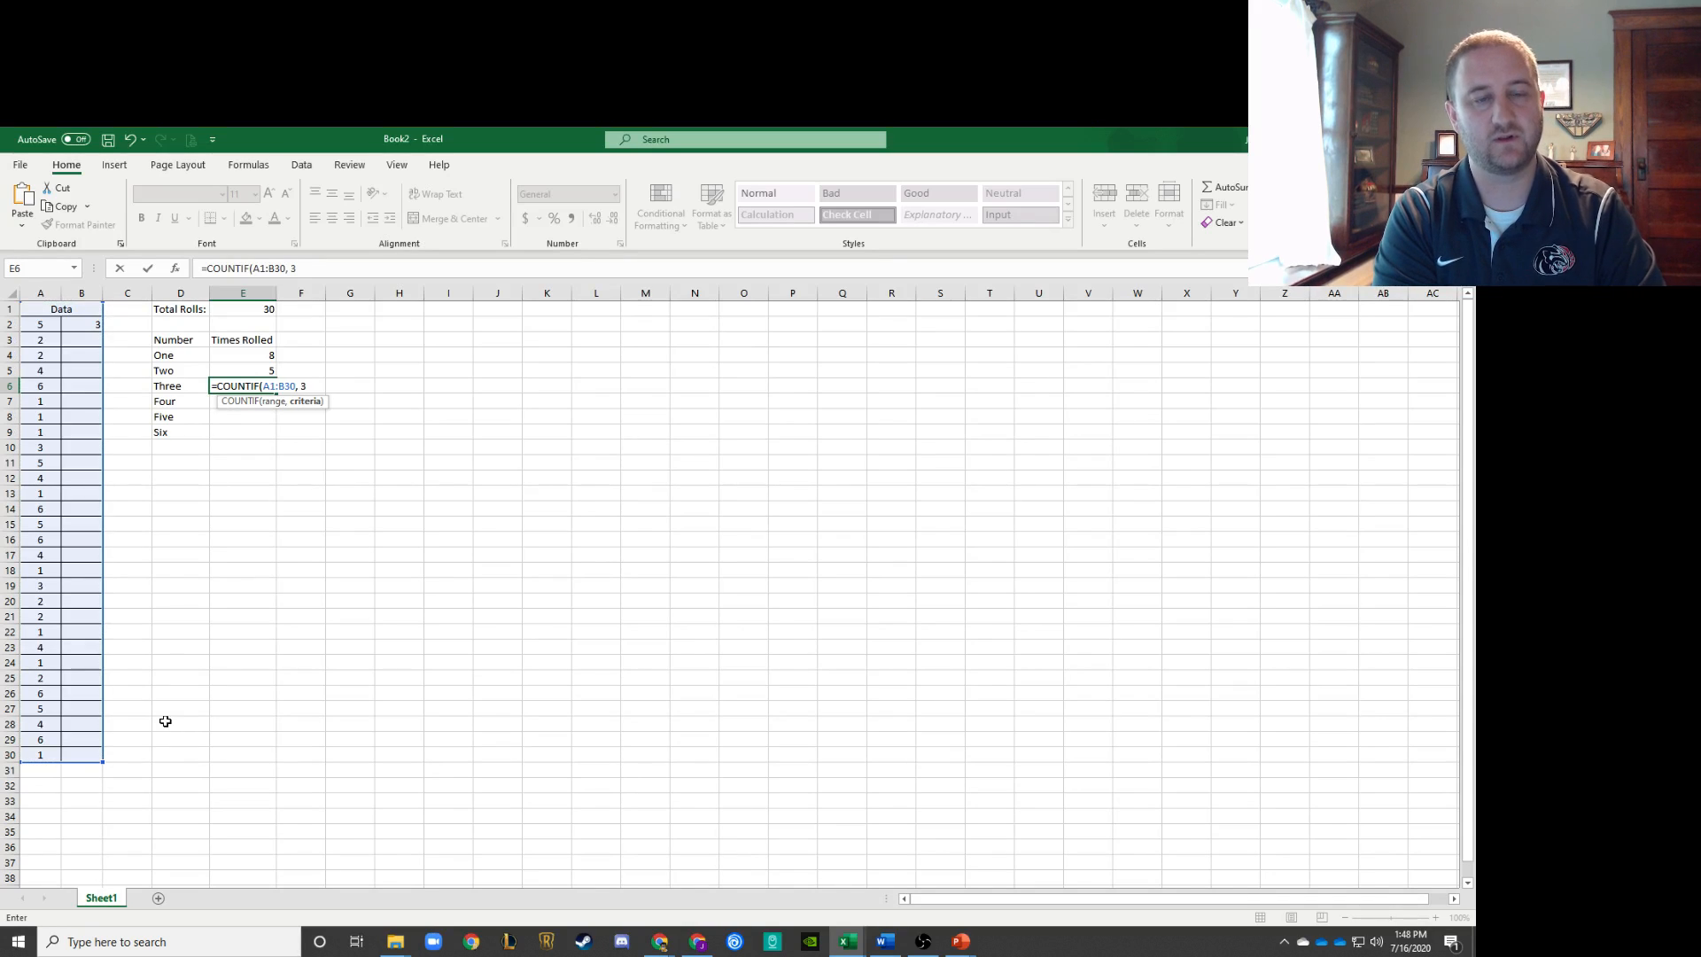
pyautogui.write(' 3')
pyautogui.press('Return')
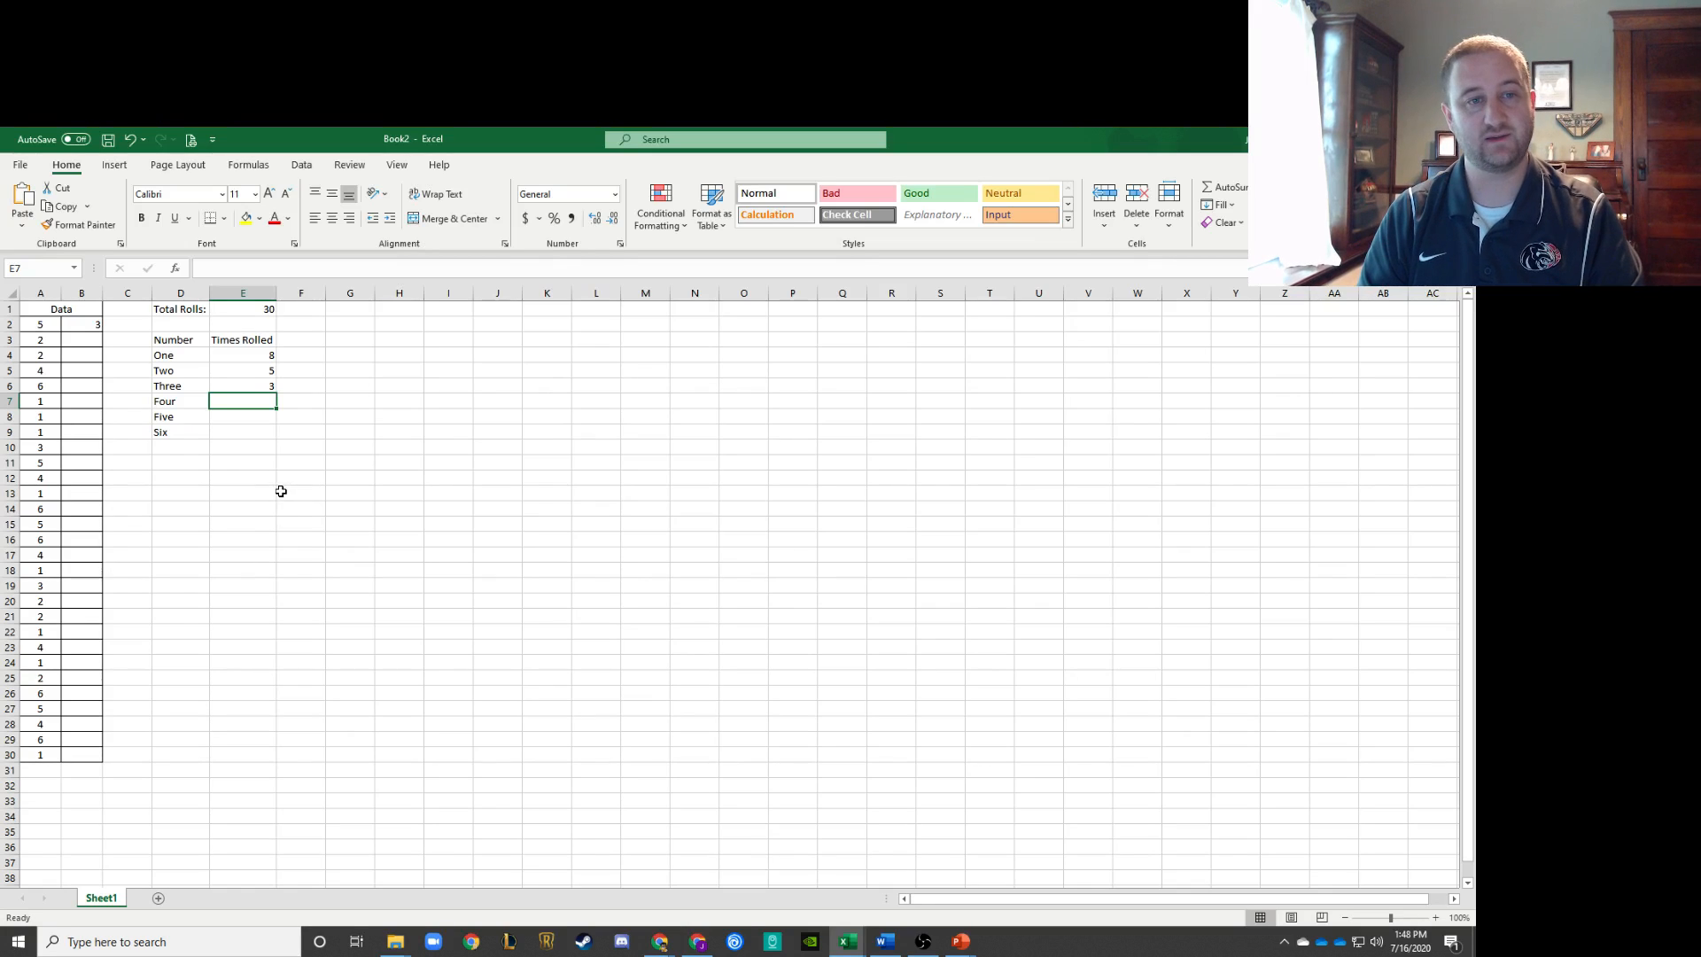
# Enter a COUNTIF formula over A1:B30 with criterion 4 in cell E7 to count the rolls of four
pyautogui.write('=')
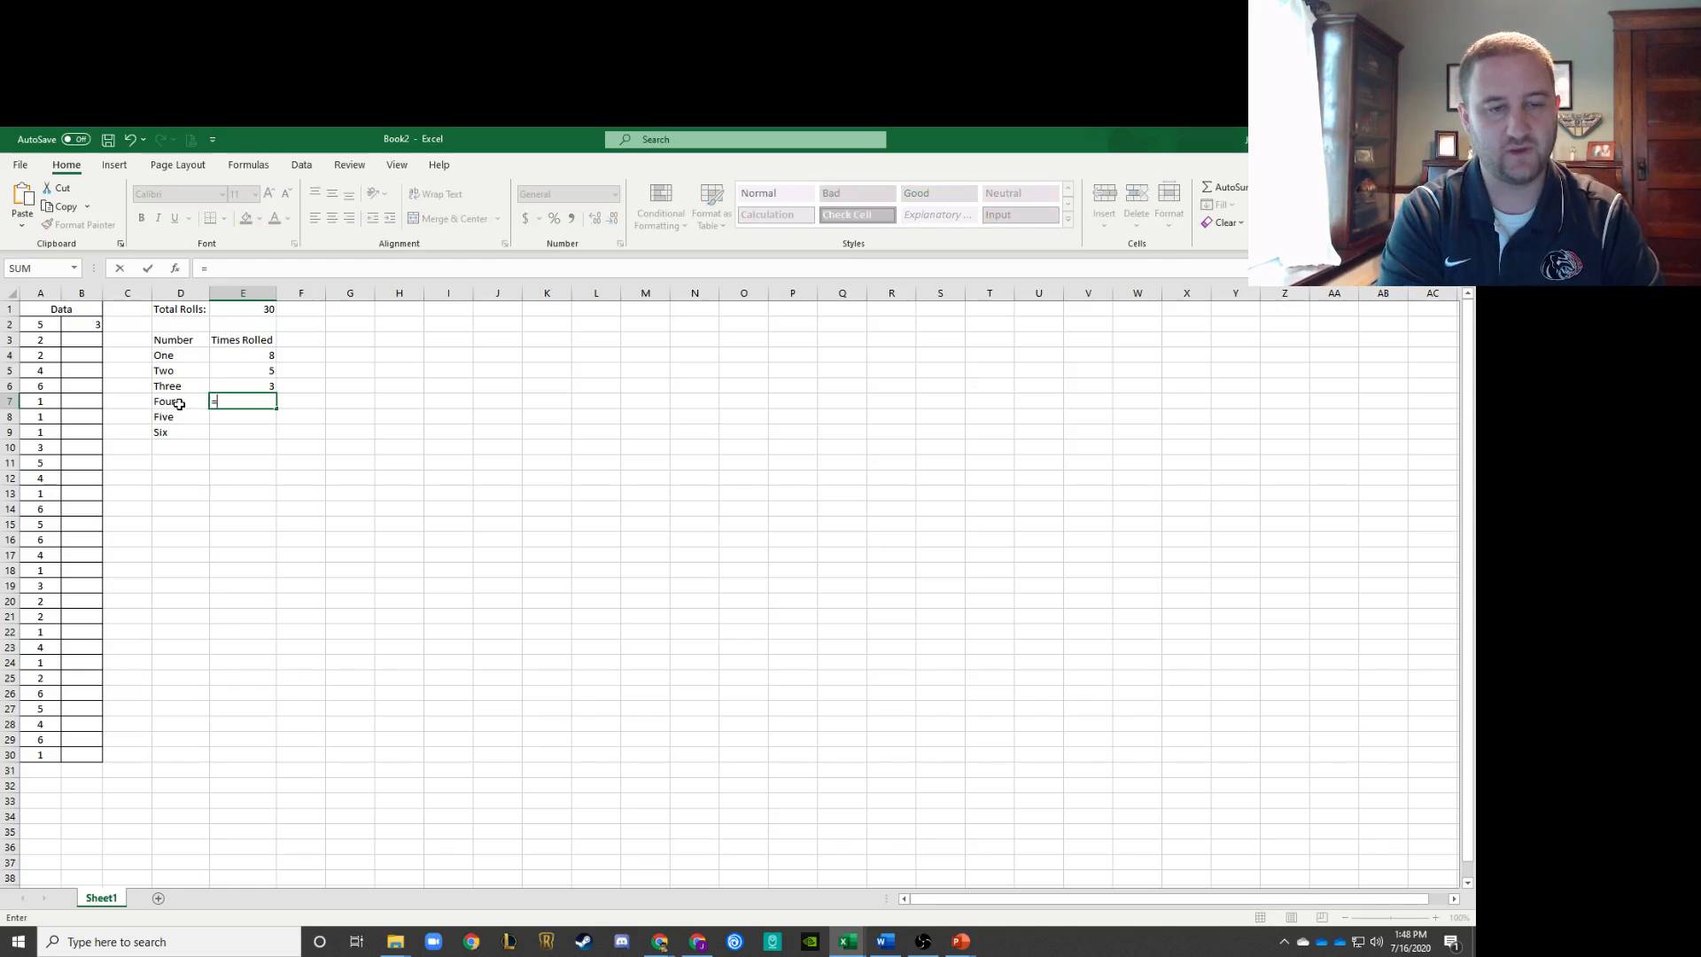
pyautogui.write('COUNTIF')
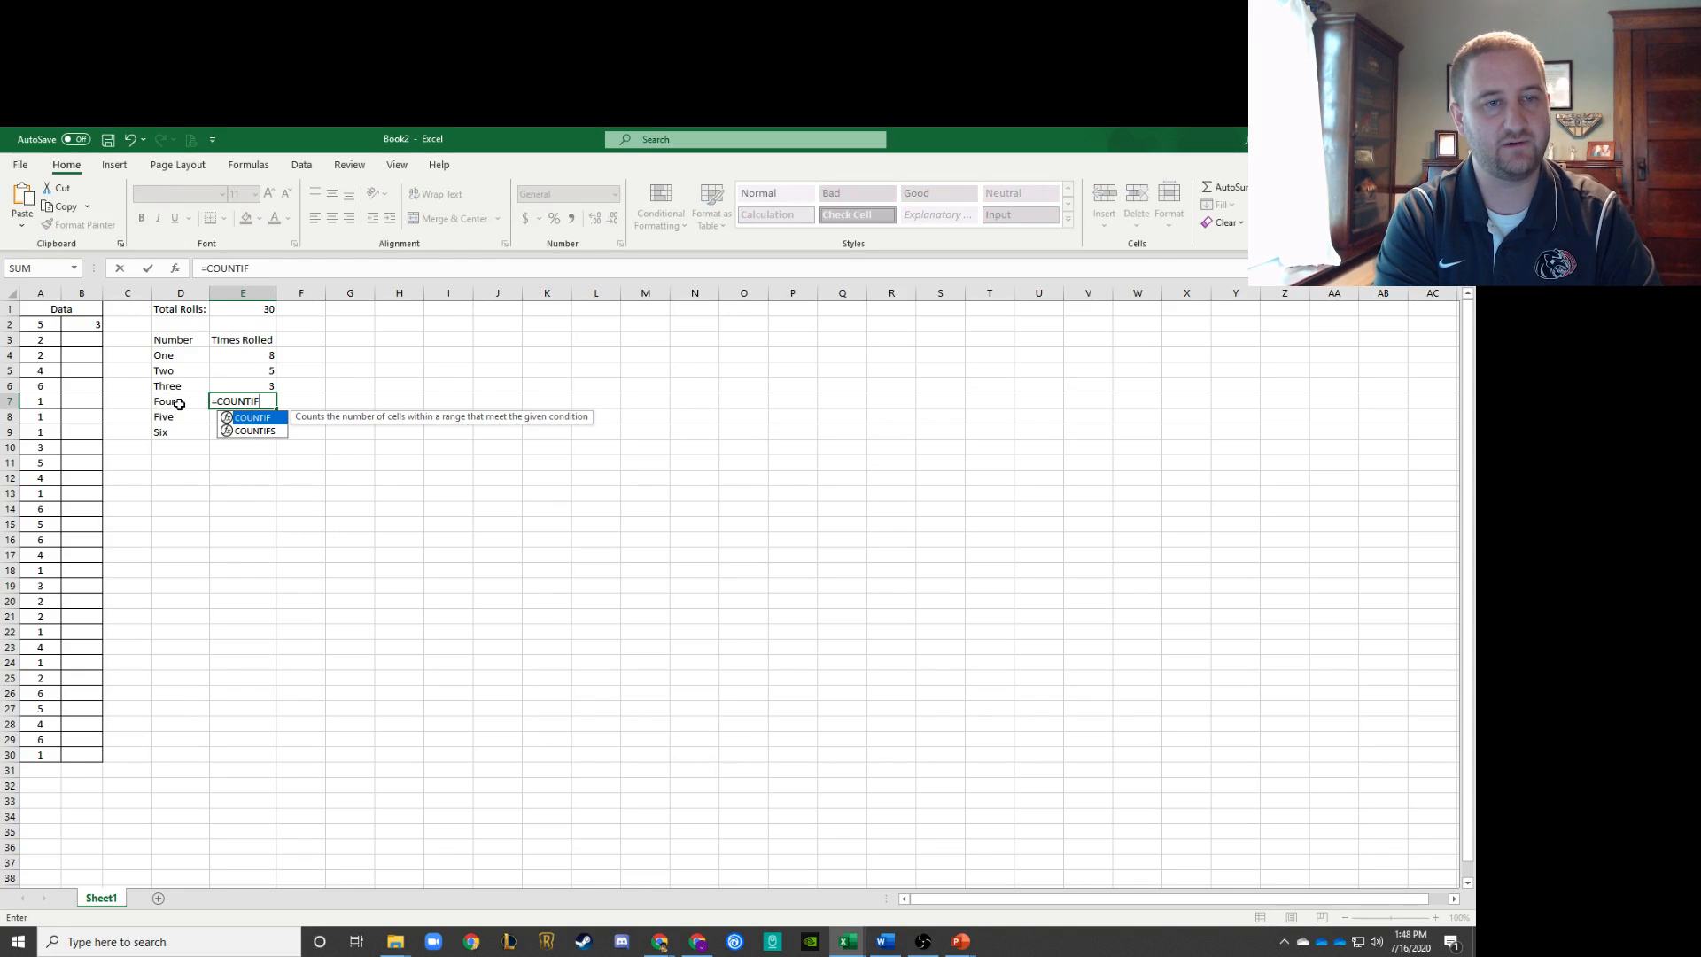
pyautogui.write('(')
pyautogui.moveTo(75, 310); pyautogui.dragTo(90, 733)
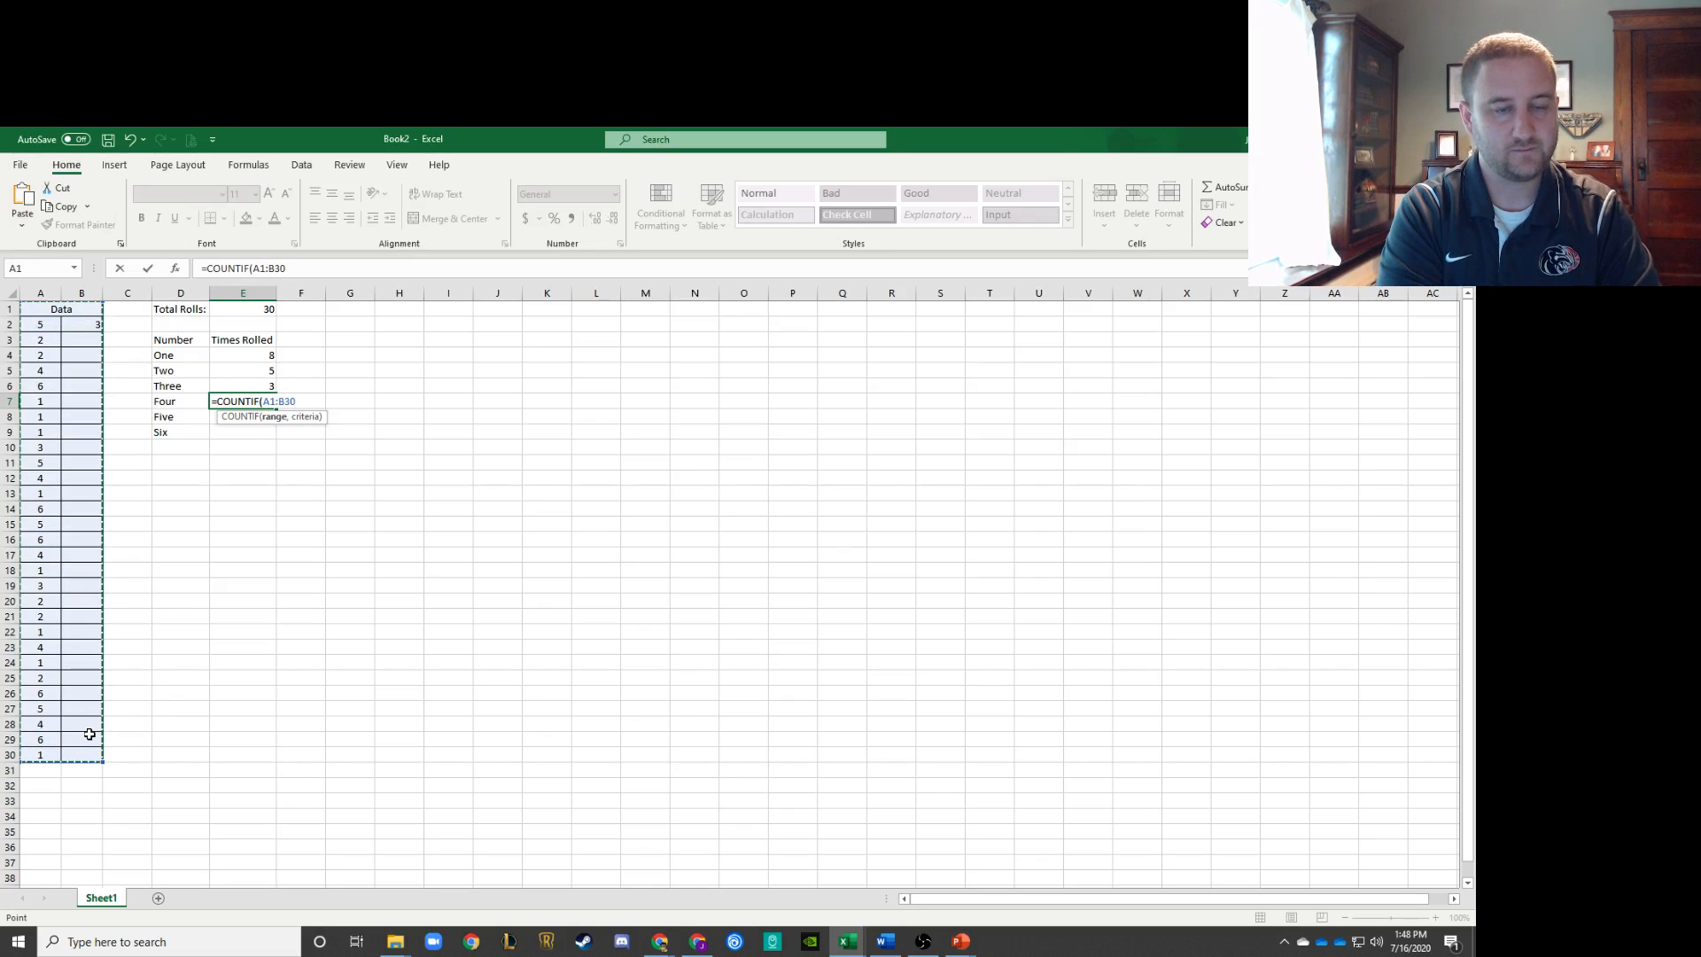
pyautogui.write(',4')
pyautogui.press('Return')
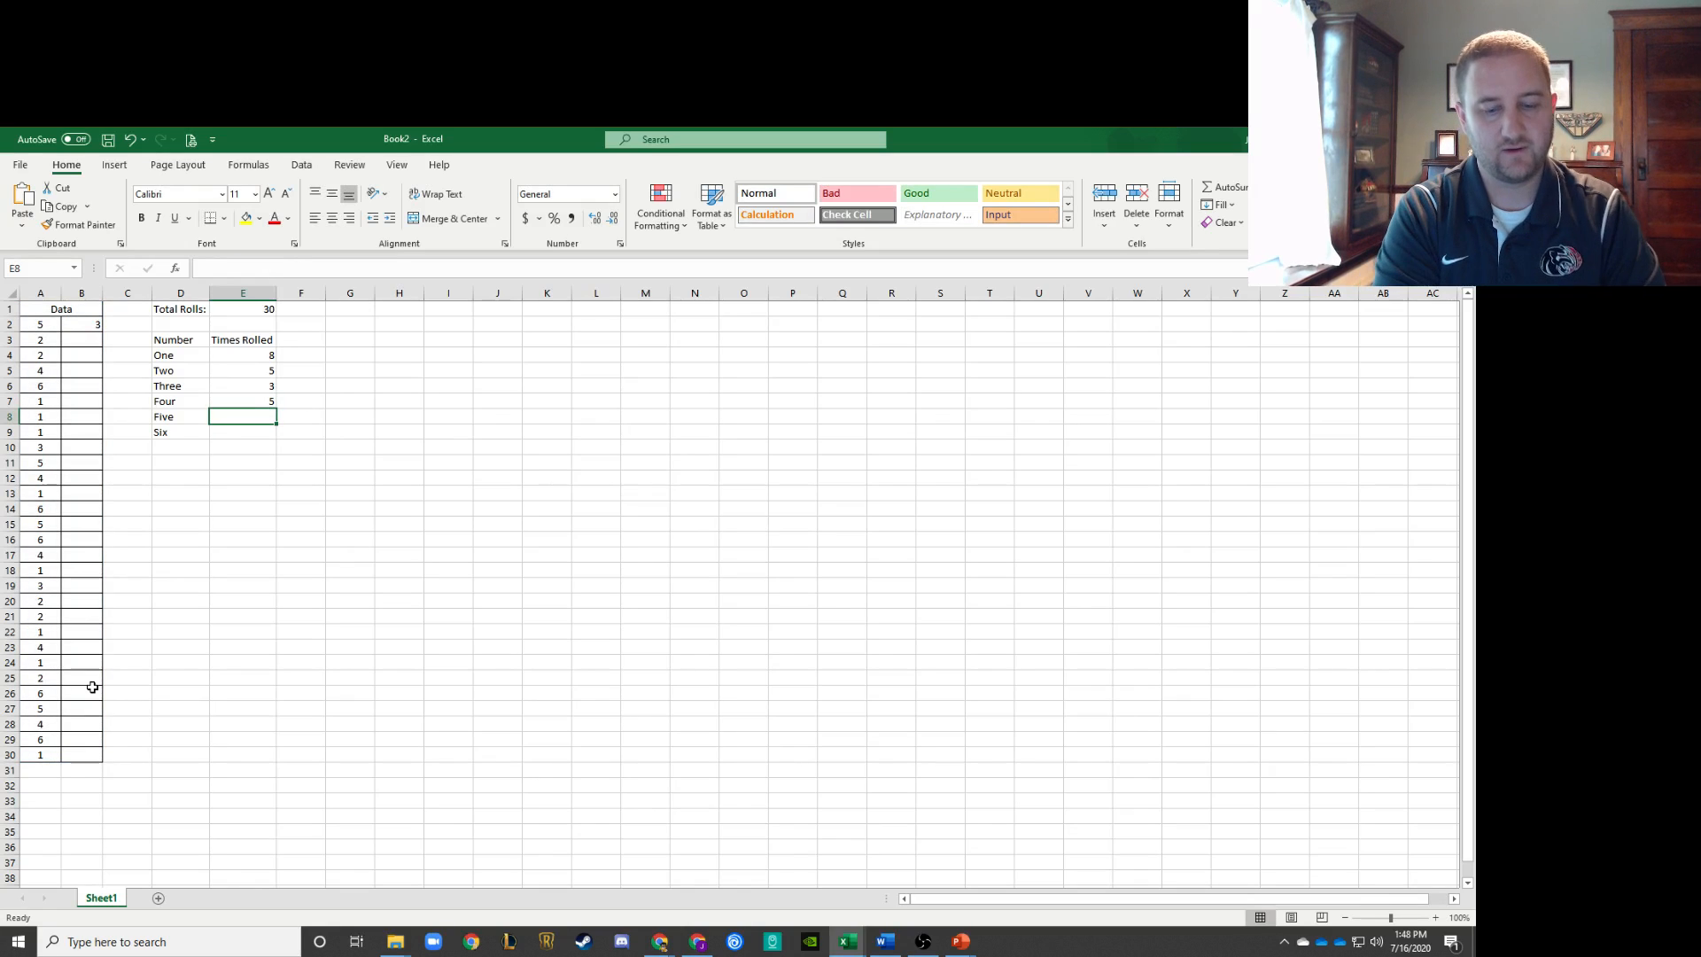
# Enter a COUNTIF formula over A1:B30 in cell E8 to count how many times five was rolled
pyautogui.write('=C')
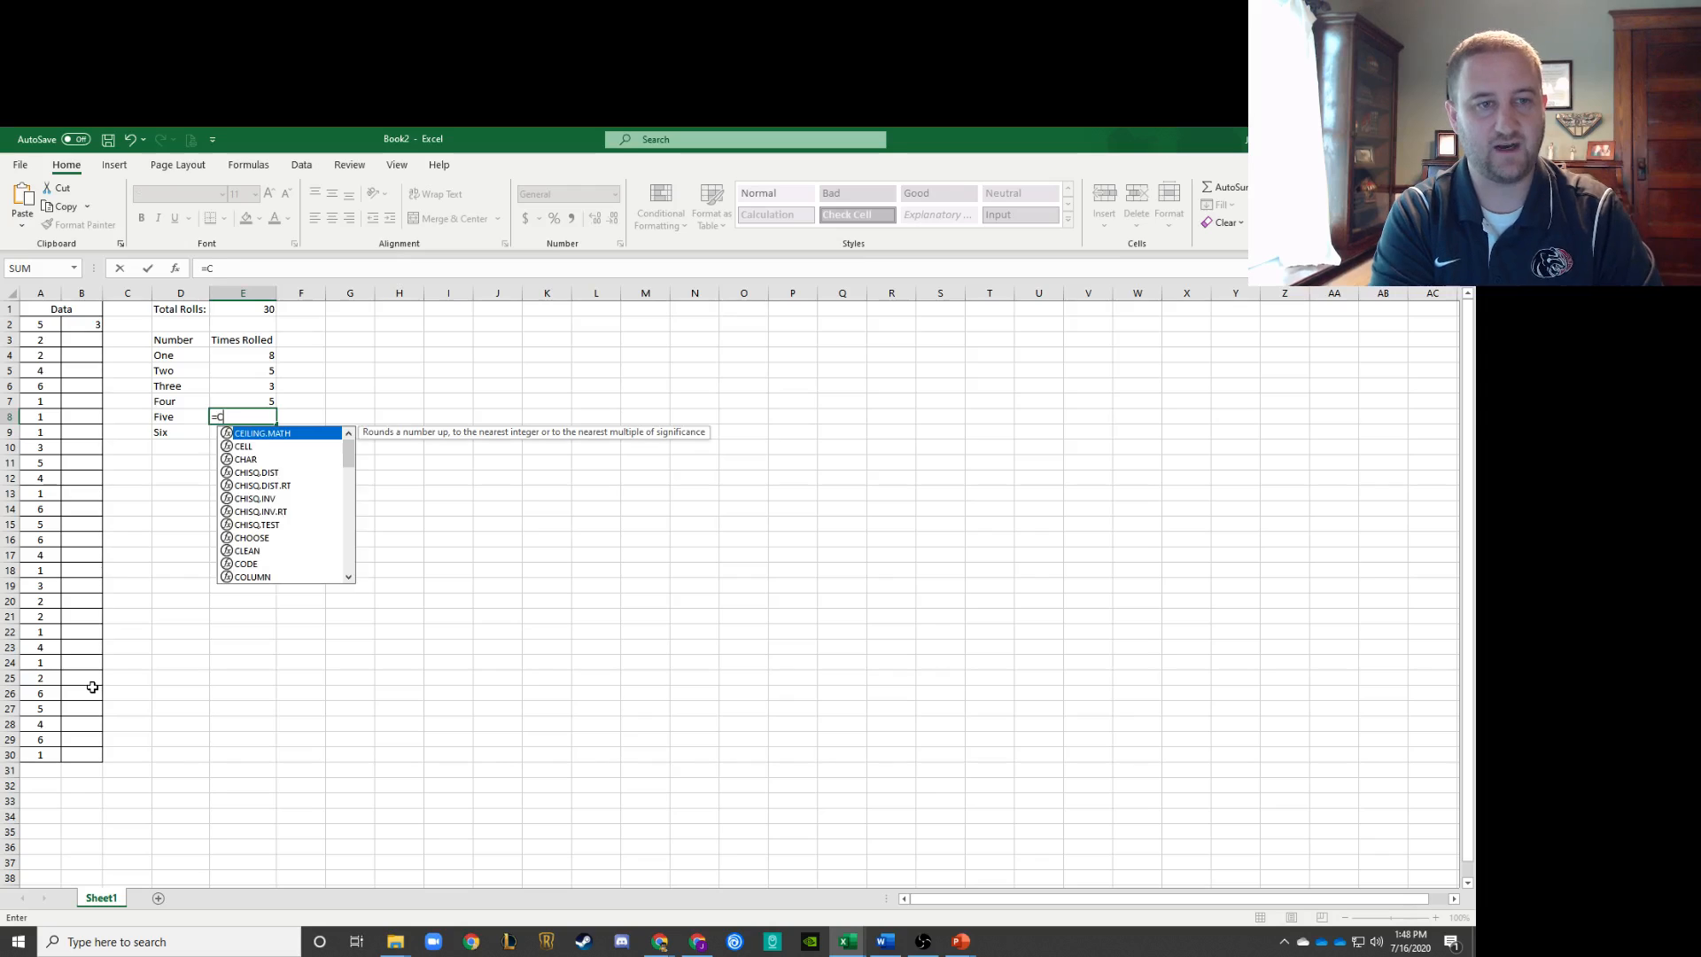
pyautogui.write('OUNTIF(')
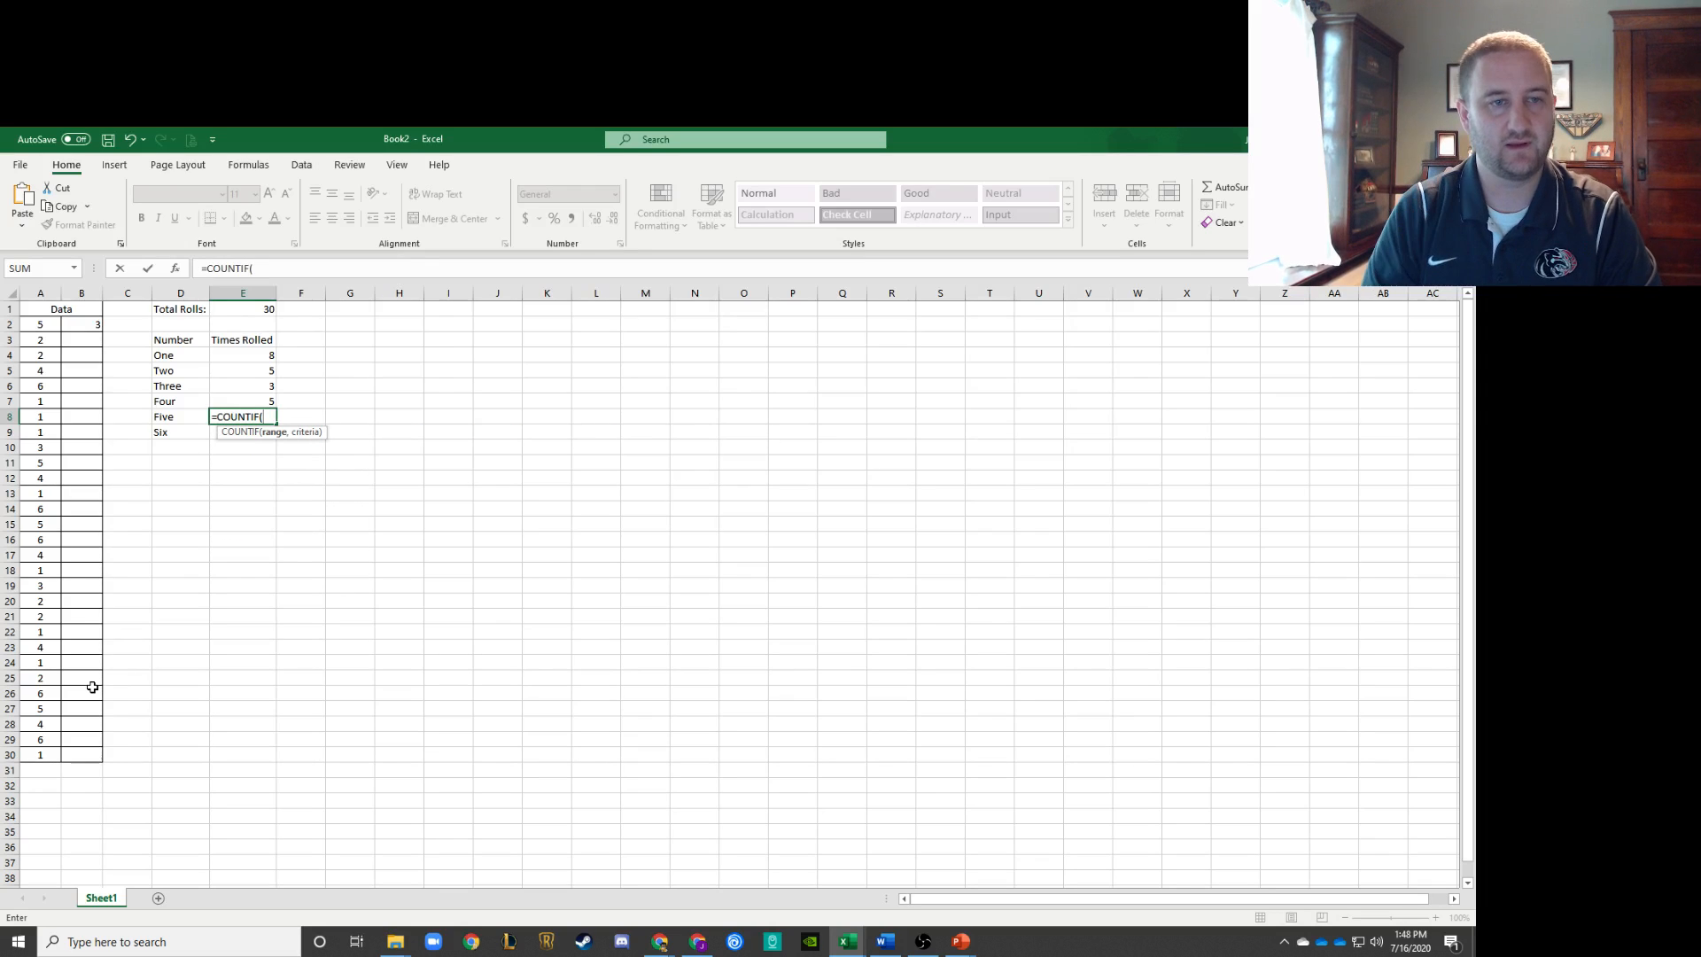
pyautogui.moveTo(40, 310); pyautogui.dragTo(91, 756)
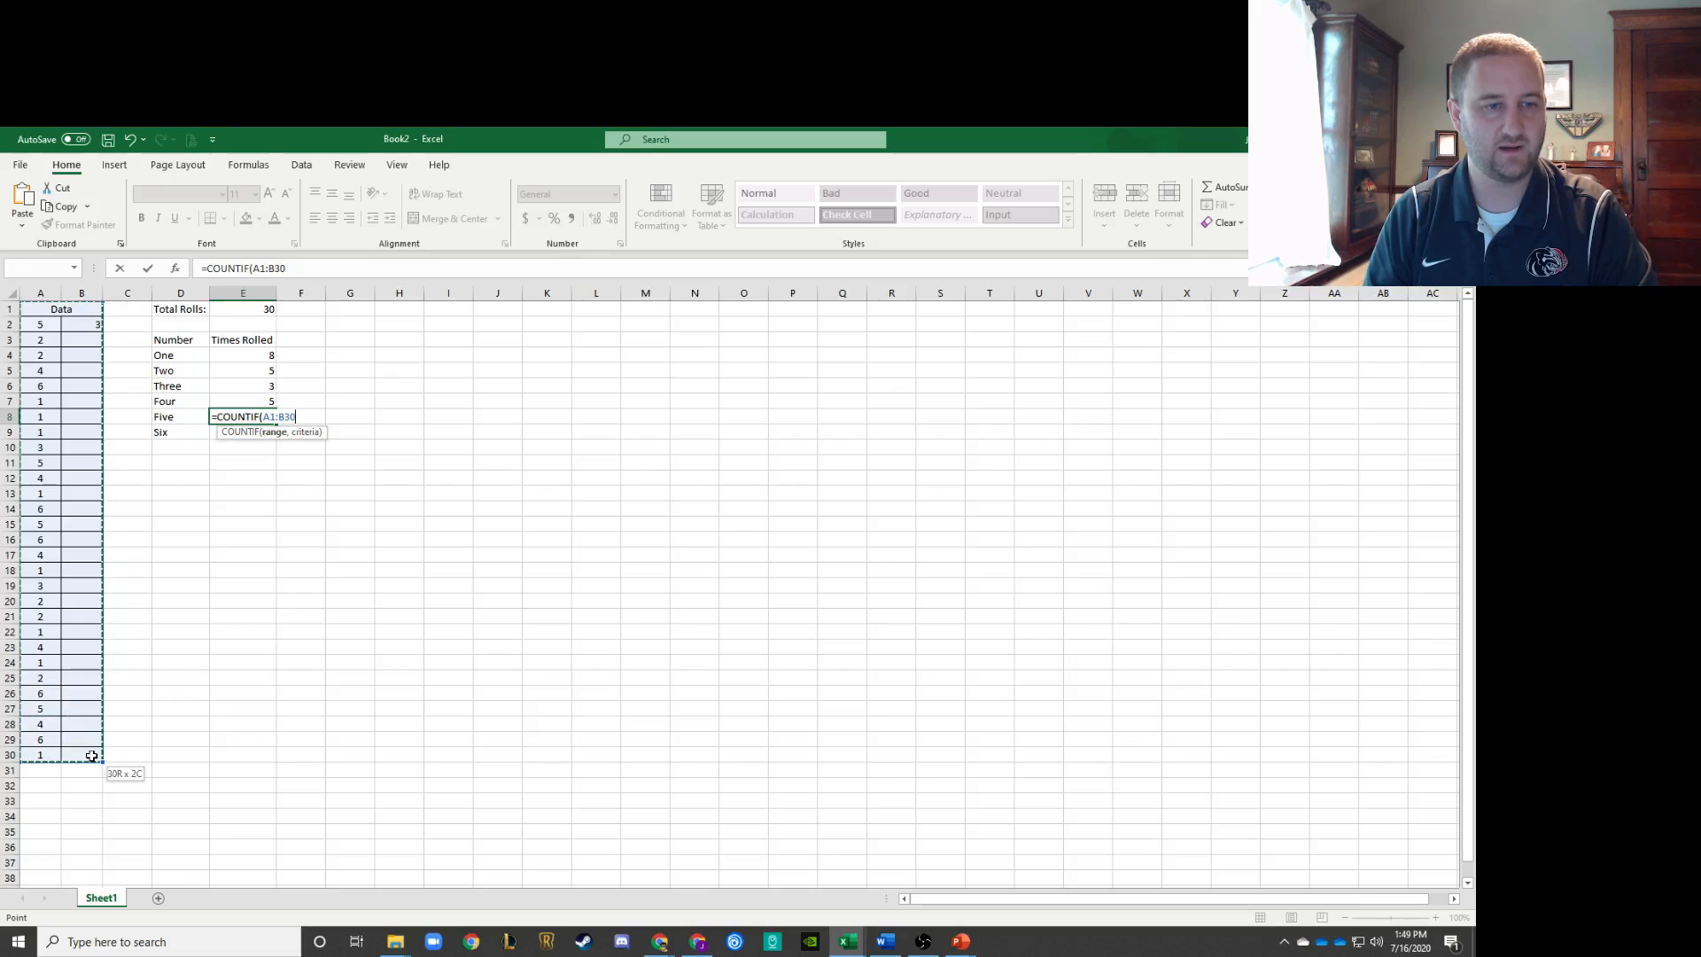
pyautogui.write(', 5')
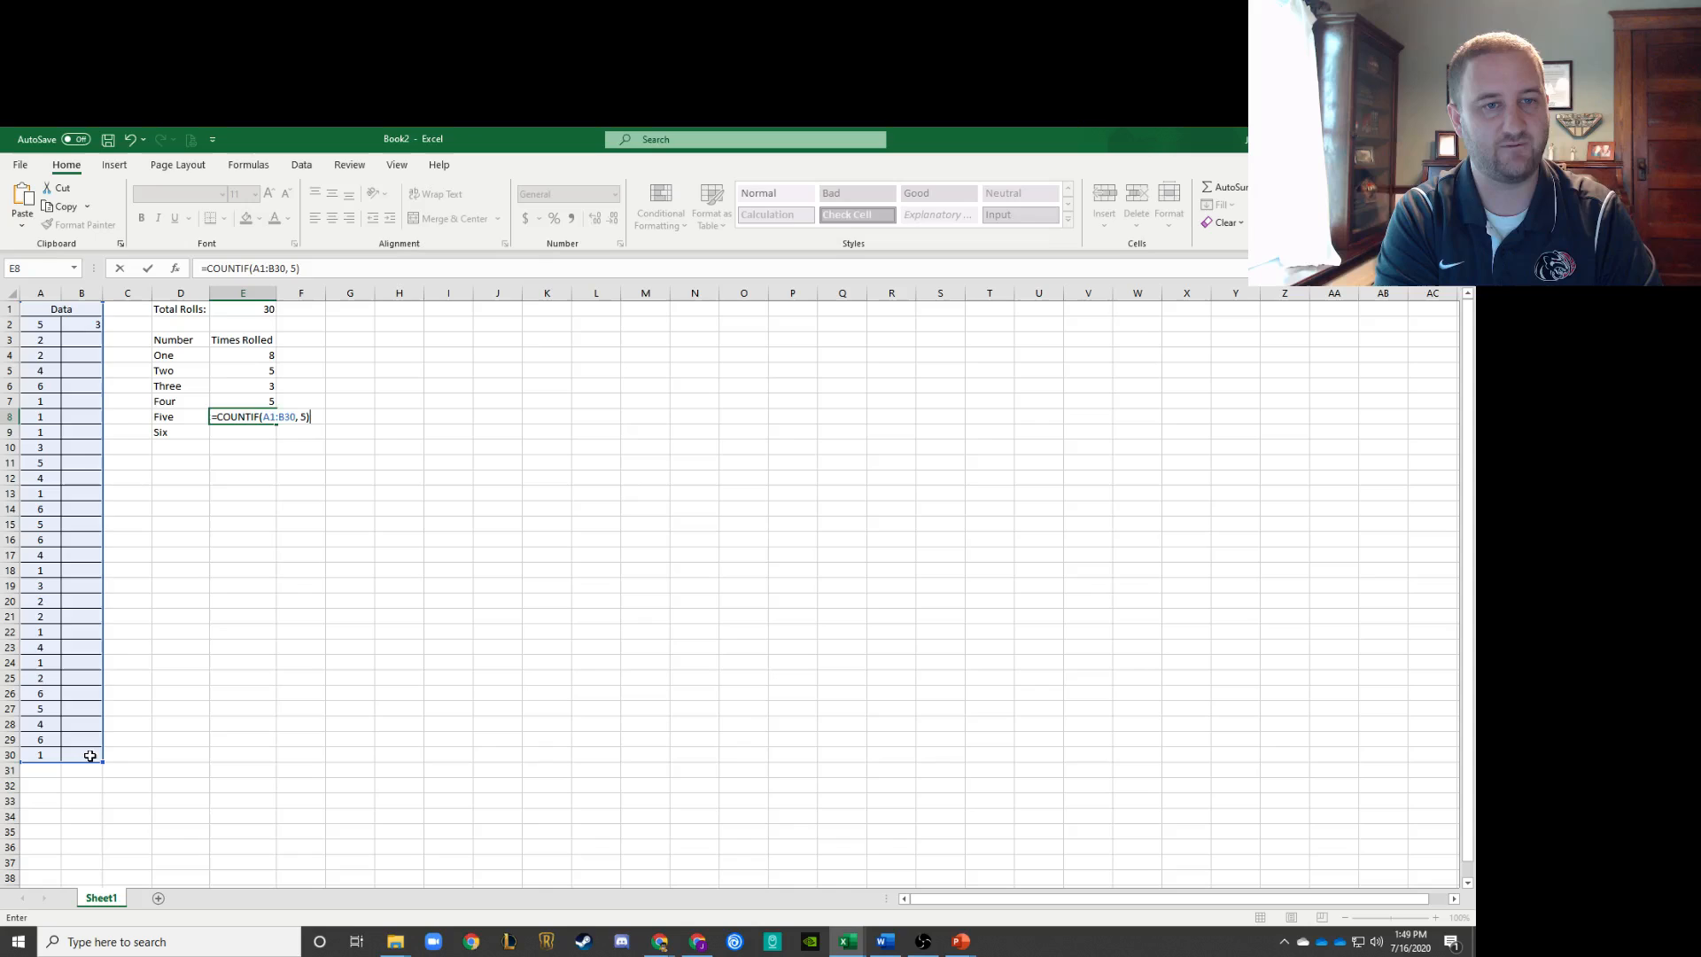
pyautogui.press('Return')
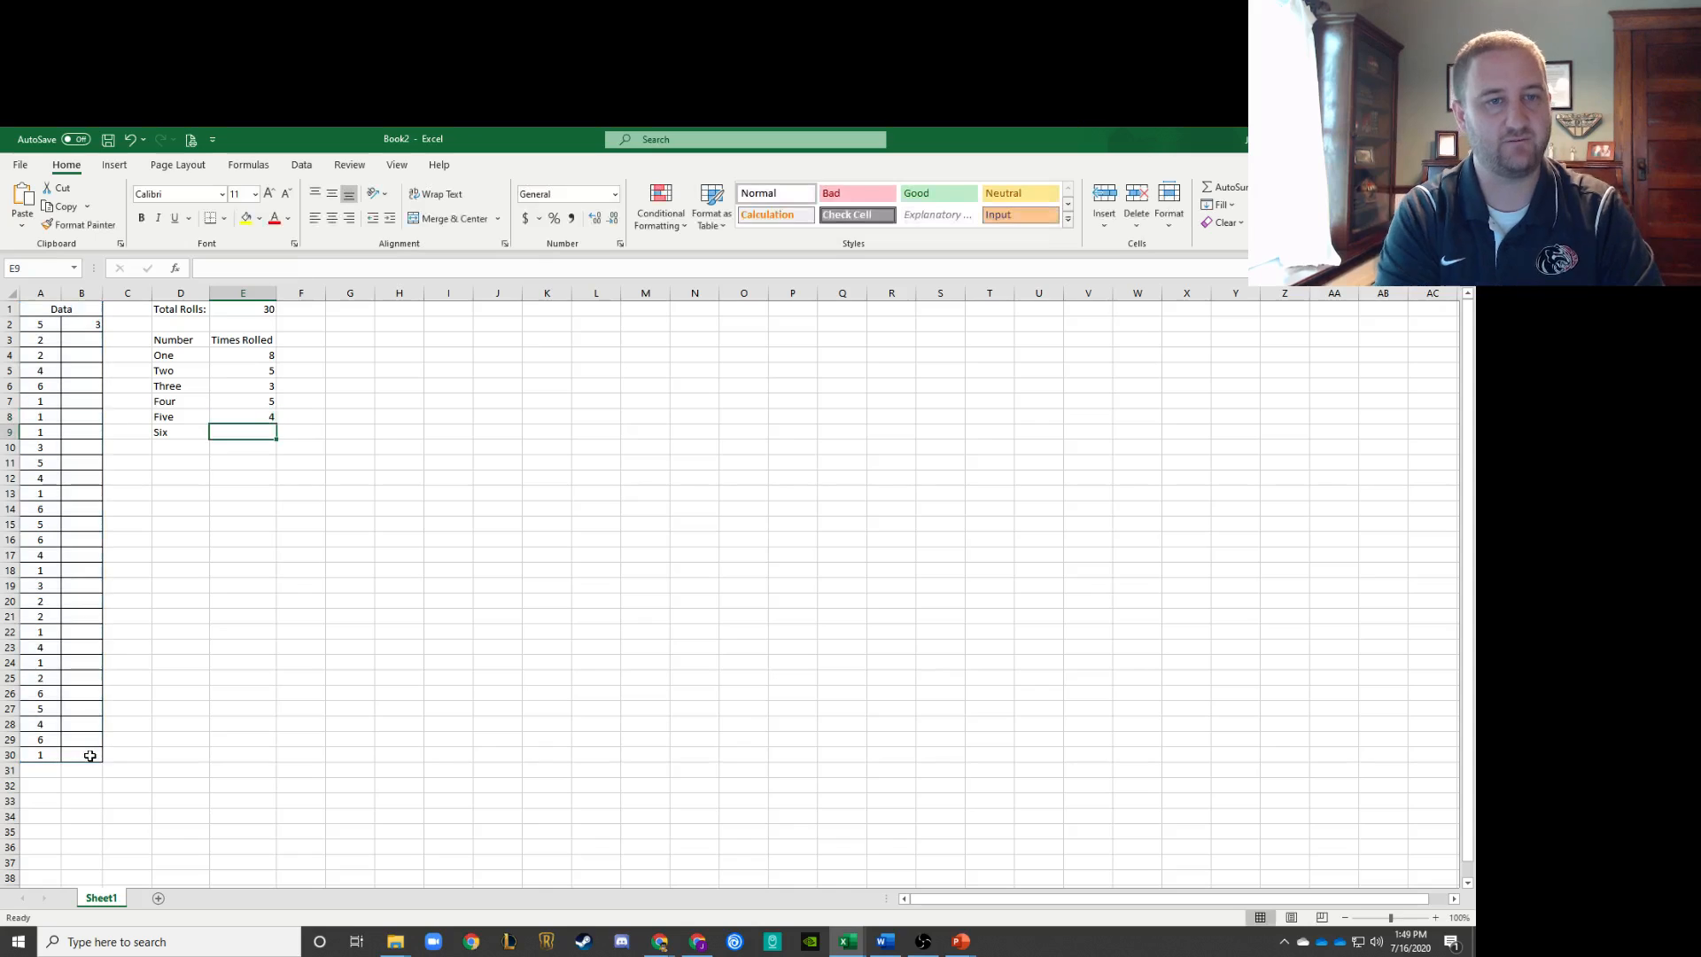
# Enter the formula =COUNTIF(A1:B30, 6) in cell E9 to count how many times six was rolled
pyautogui.write('=')
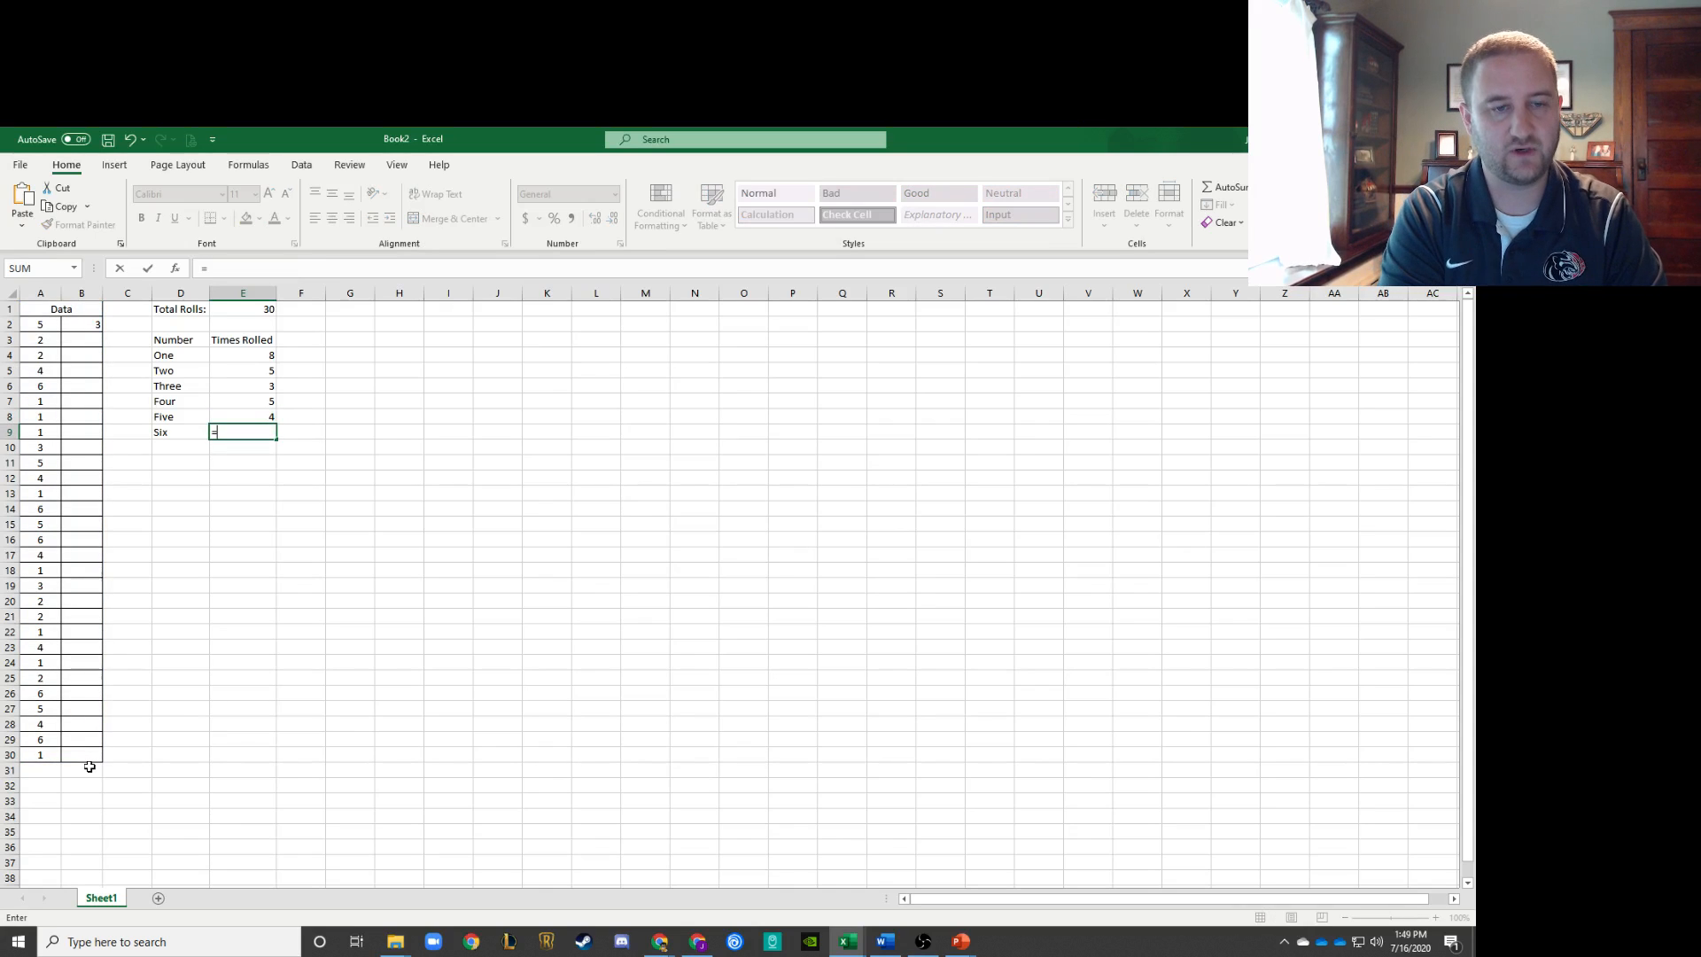
pyautogui.write('COUNTIF')
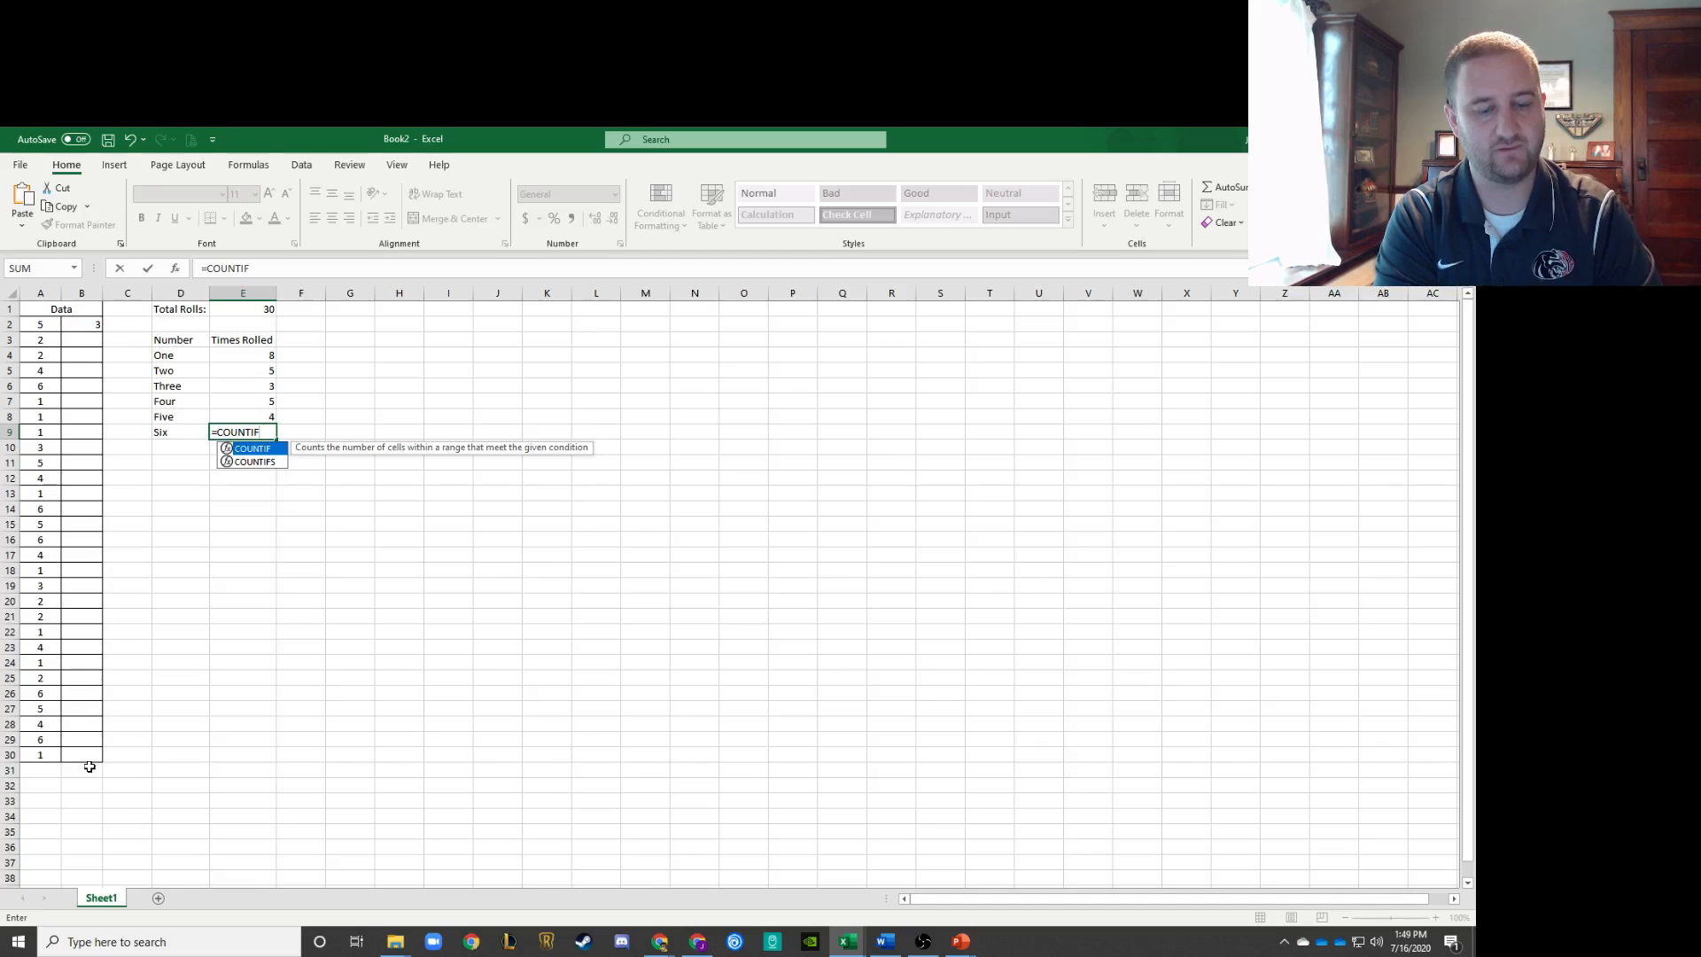
pyautogui.write('(')
pyautogui.moveTo(75, 315); pyautogui.dragTo(72, 751)
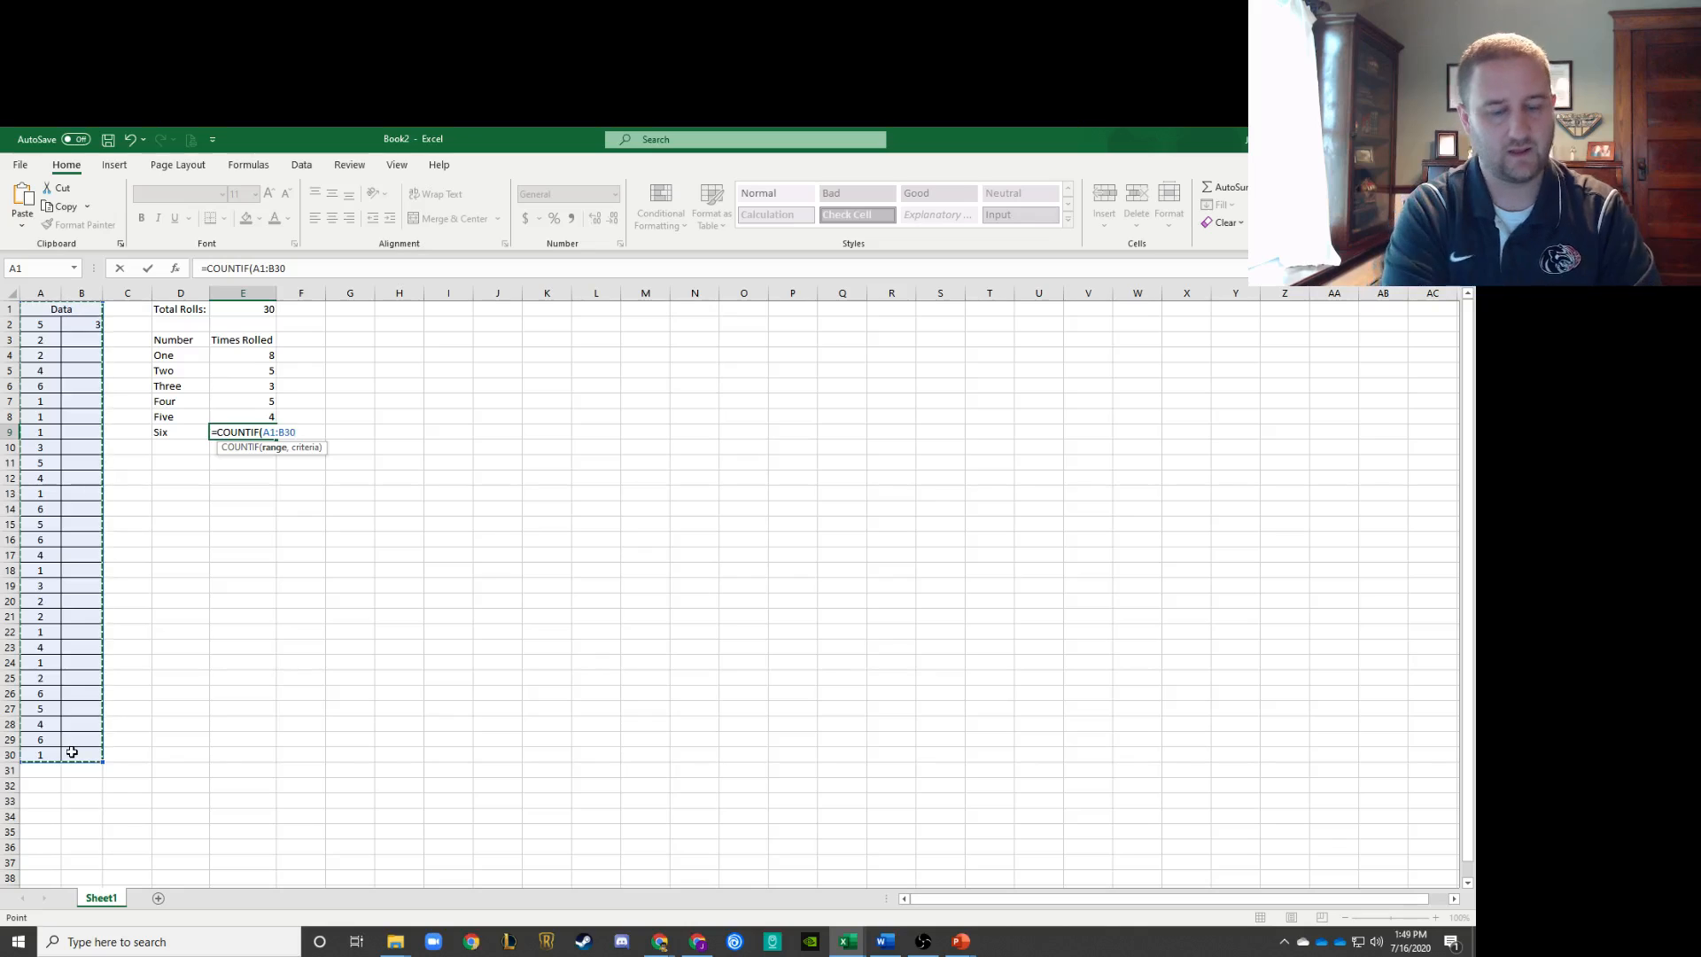
pyautogui.write(', 6')
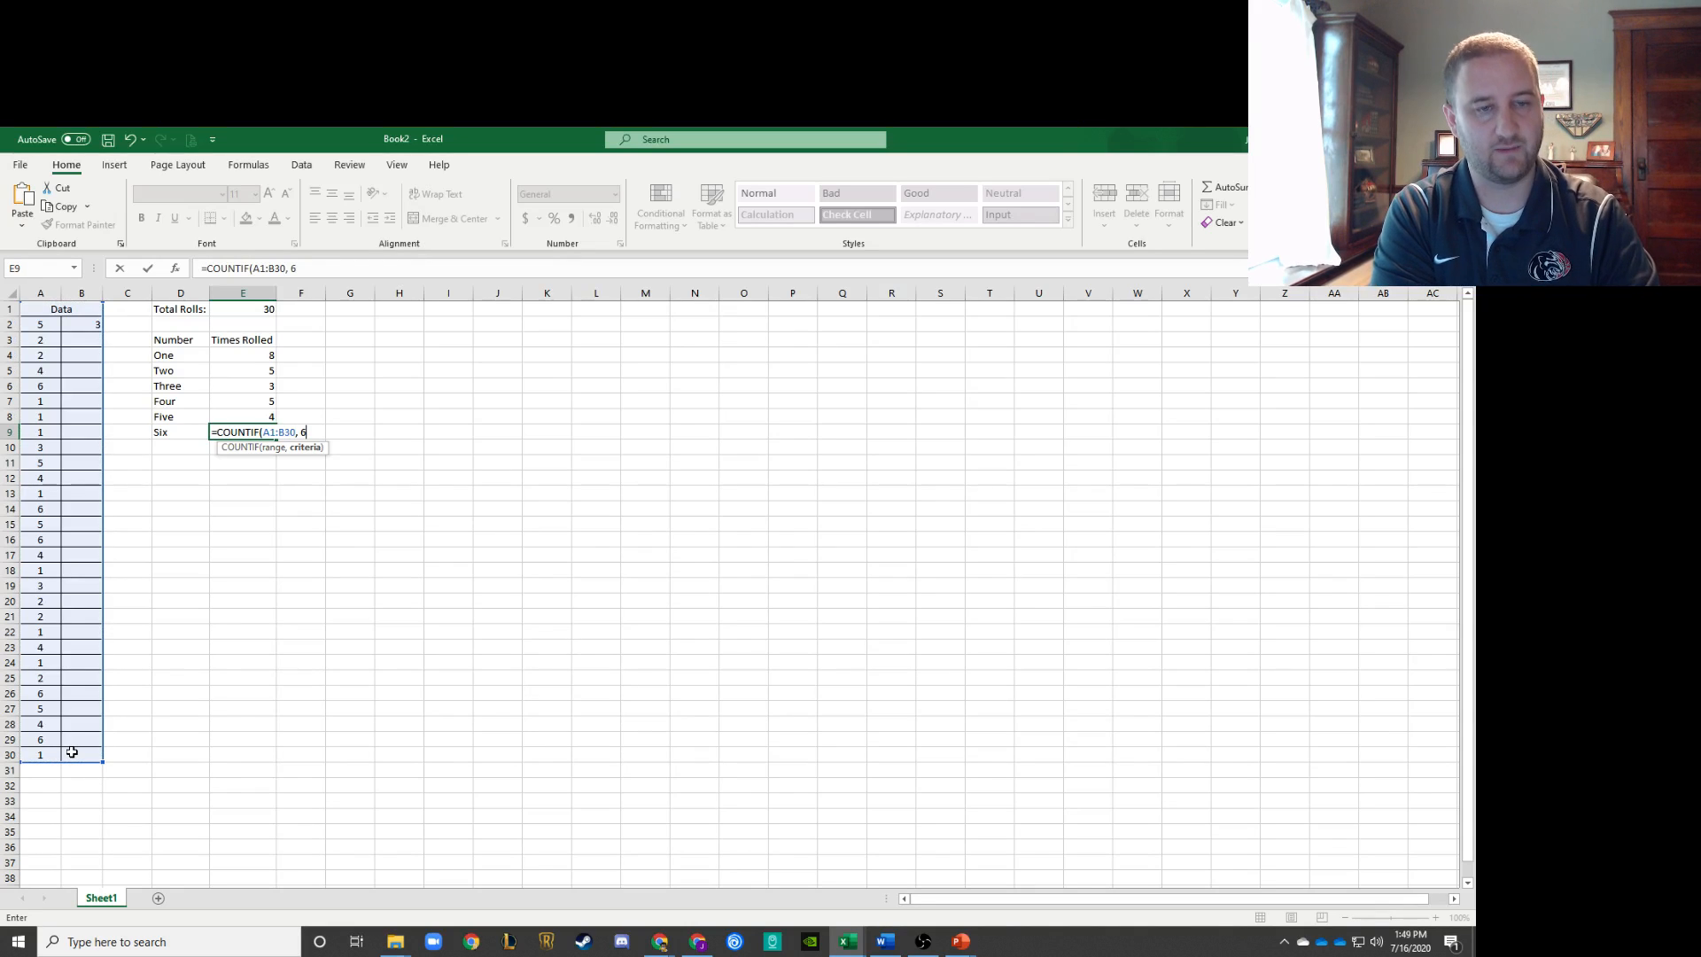
pyautogui.press('Return')
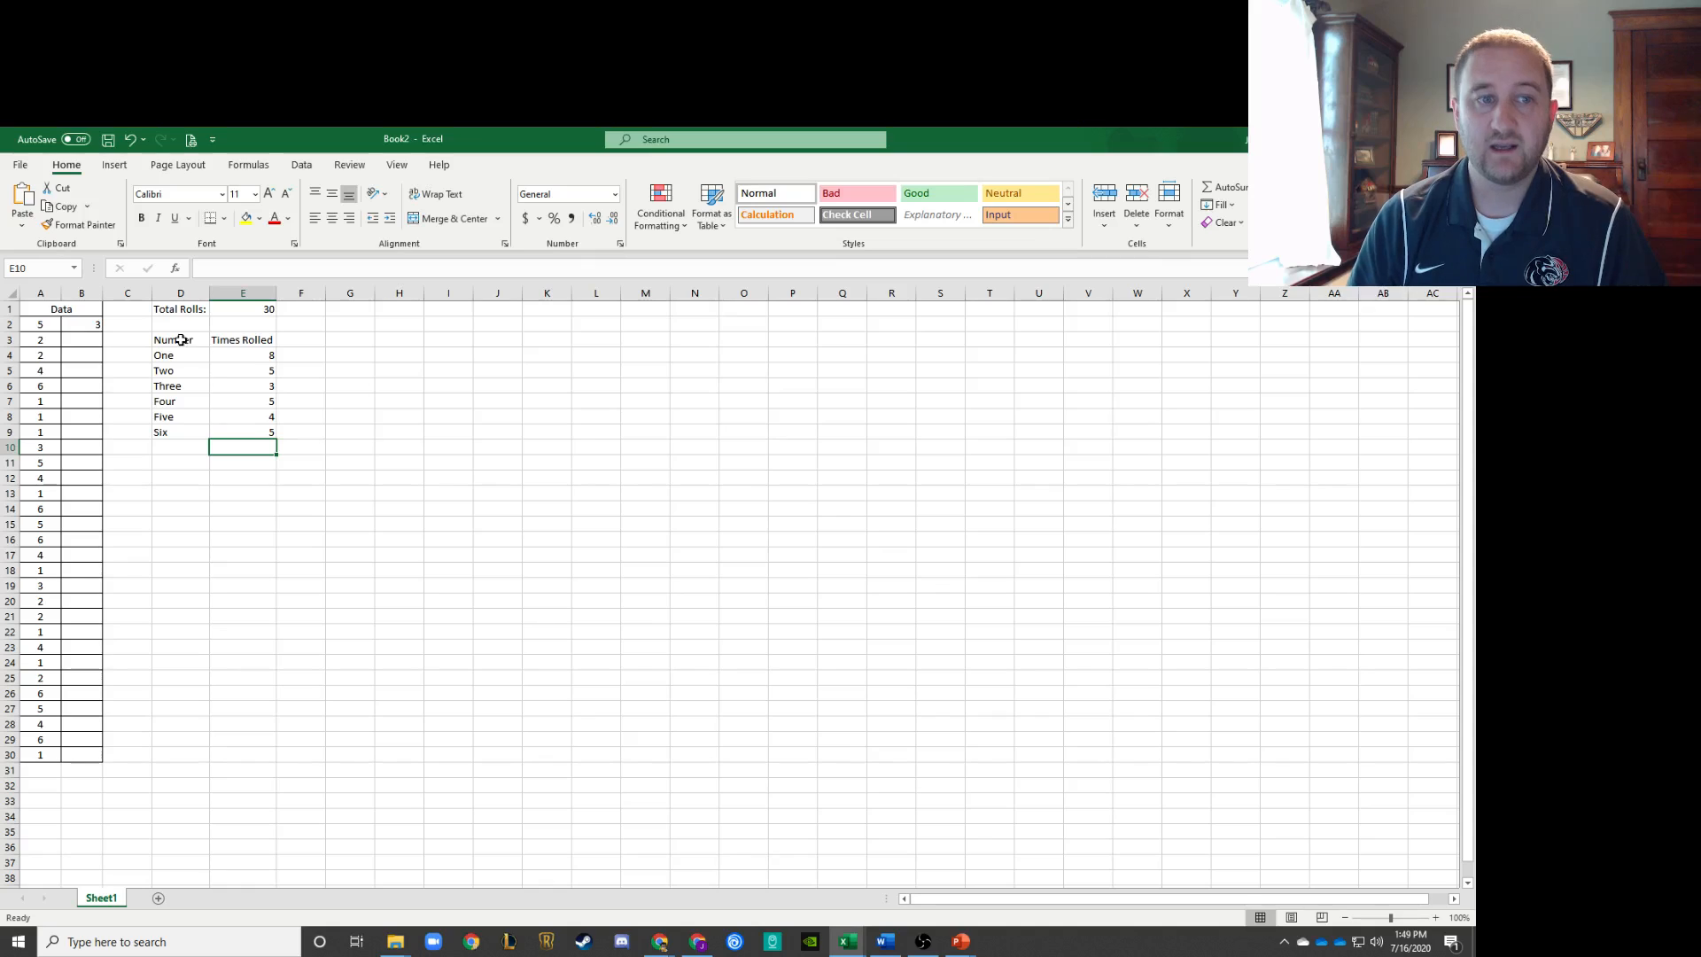
pyautogui.moveTo(180, 340); pyautogui.dragTo(242, 431)
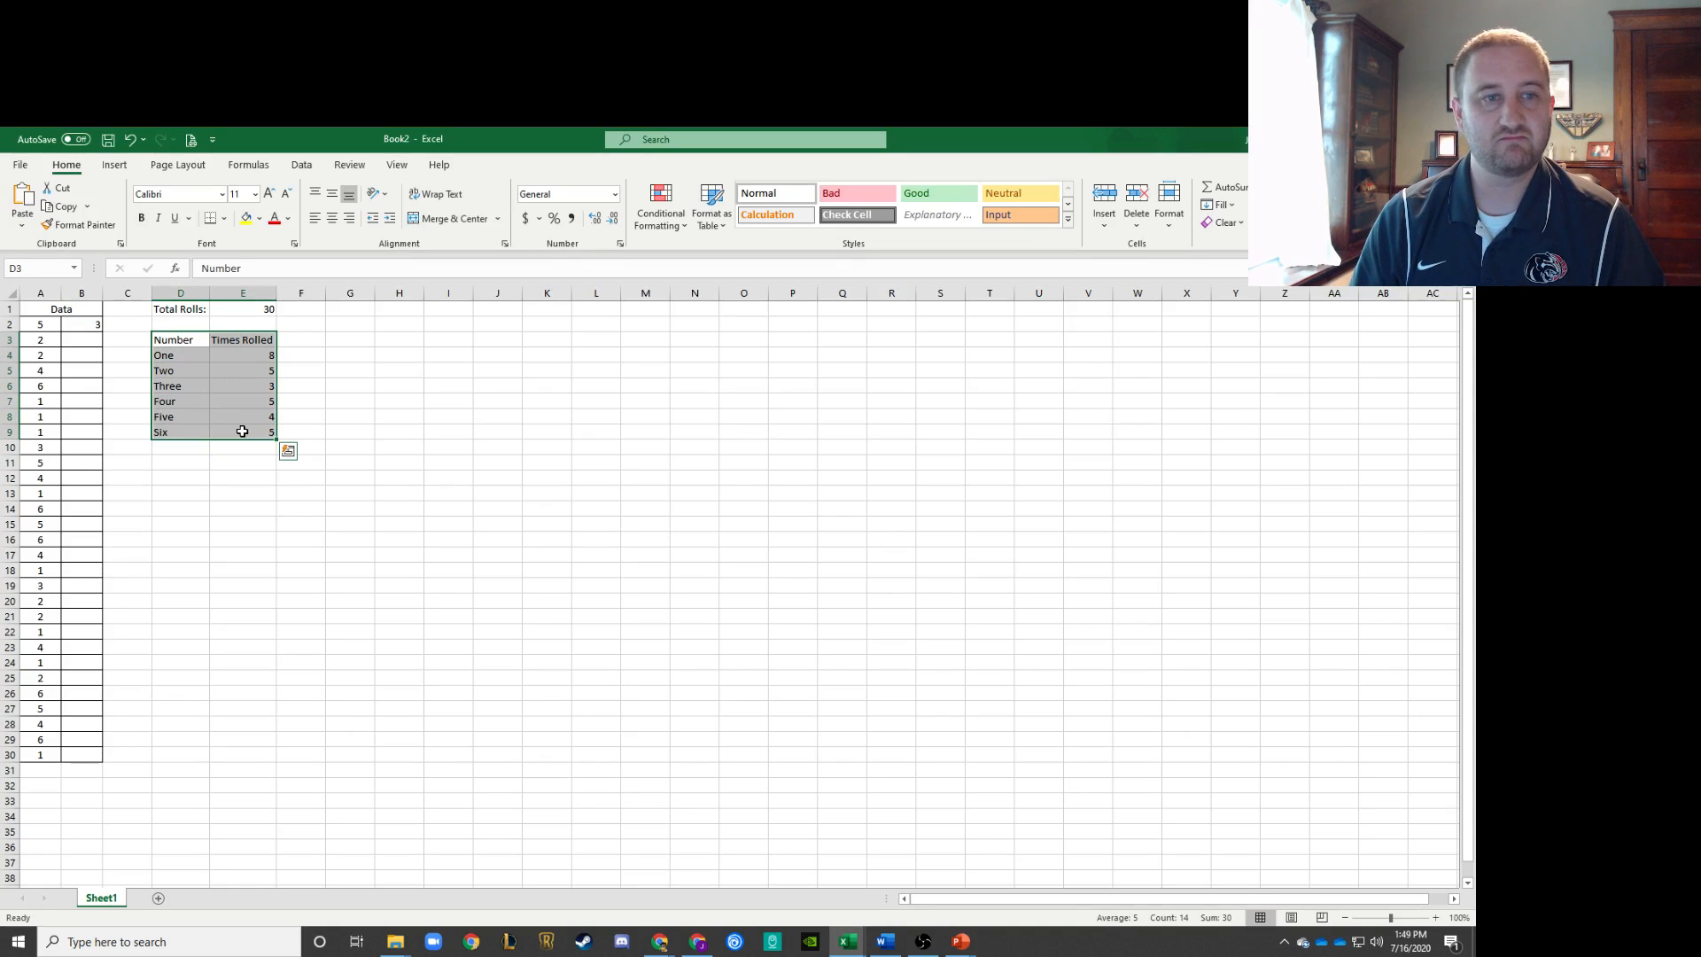
pyautogui.click(240, 583)
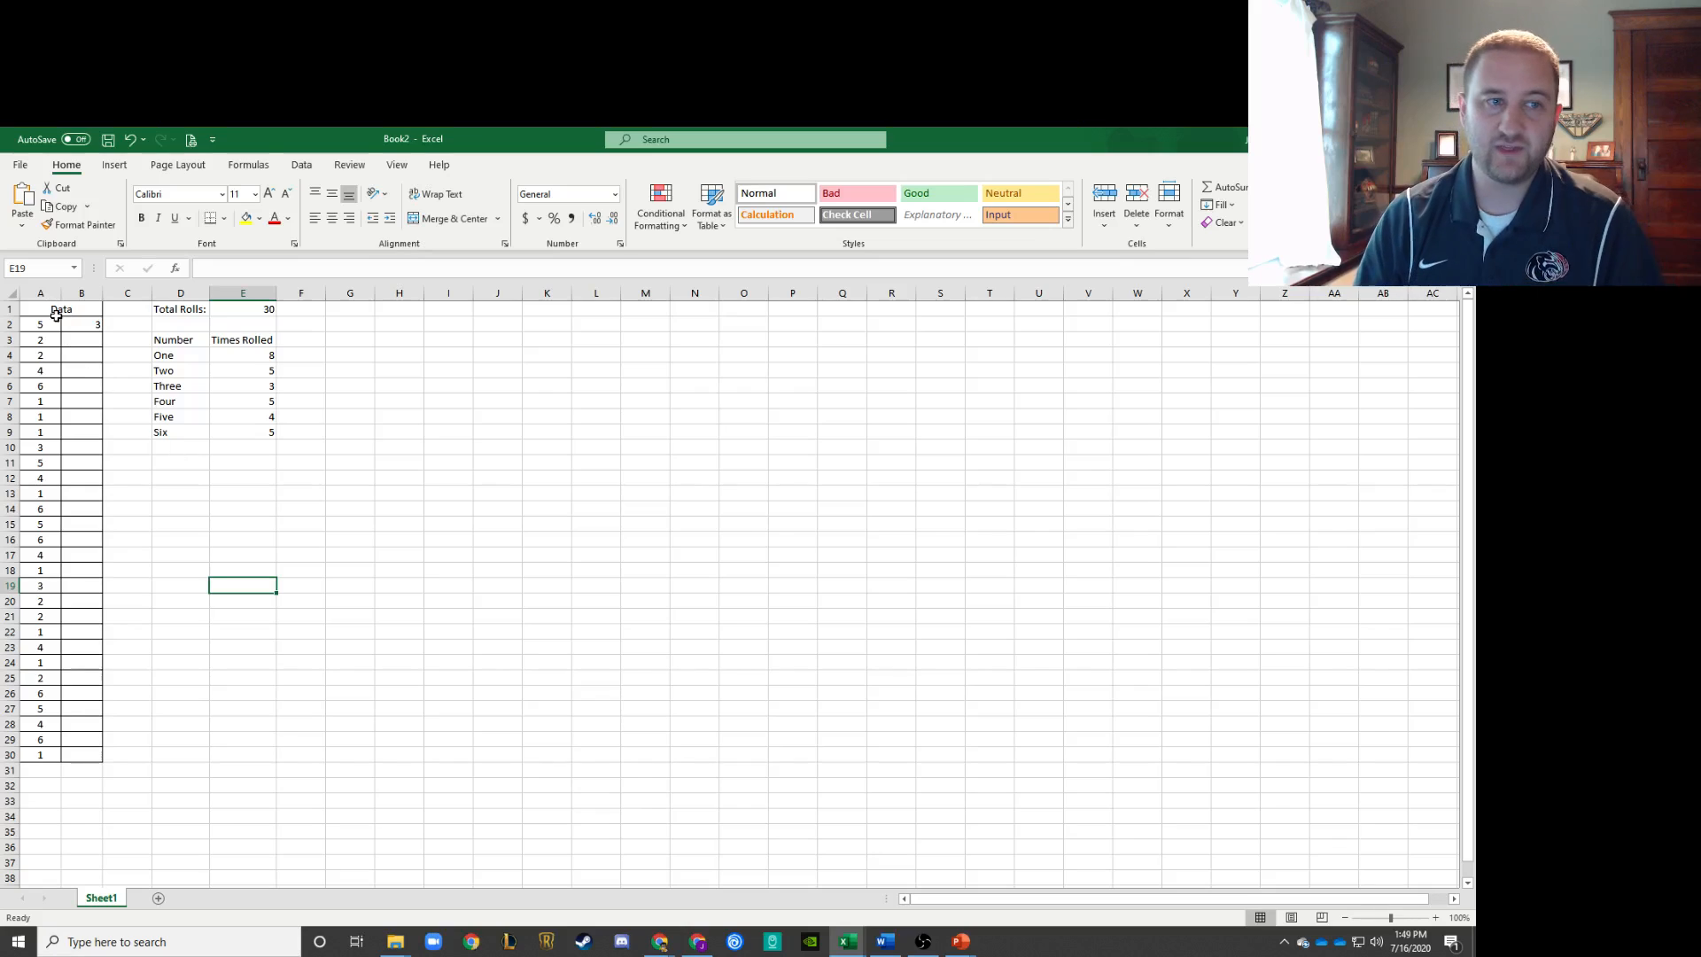
pyautogui.moveTo(55, 309); pyautogui.dragTo(87, 752)
pyautogui.click(167, 622)
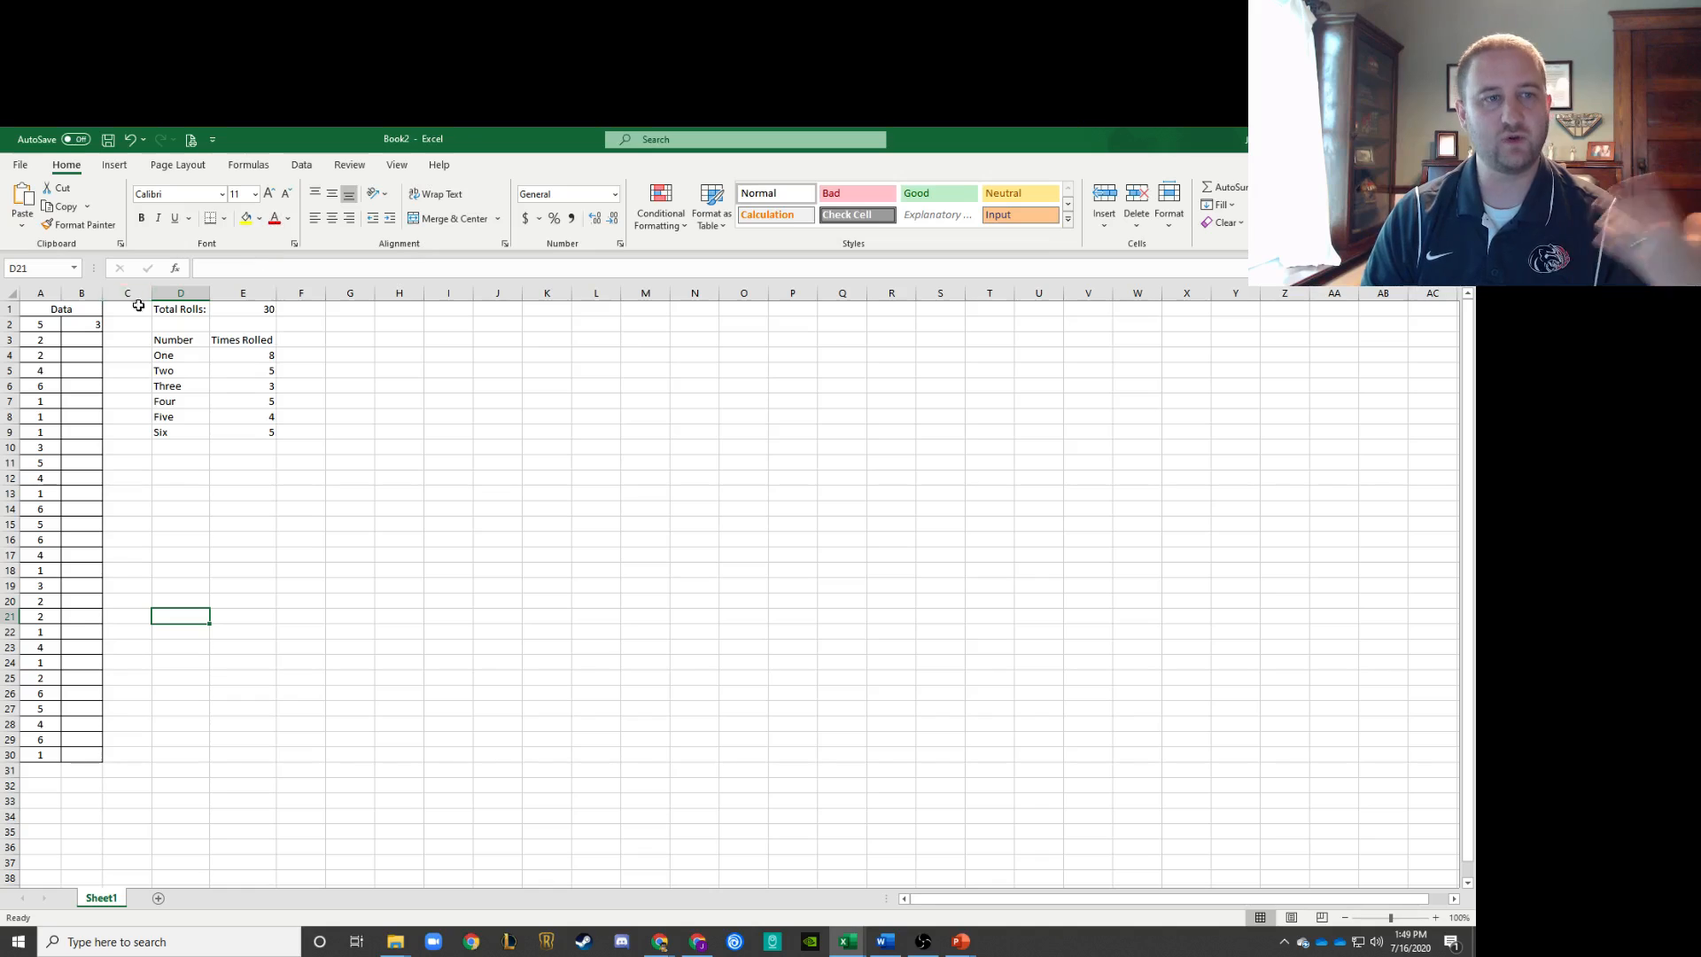
pyautogui.click(260, 219)
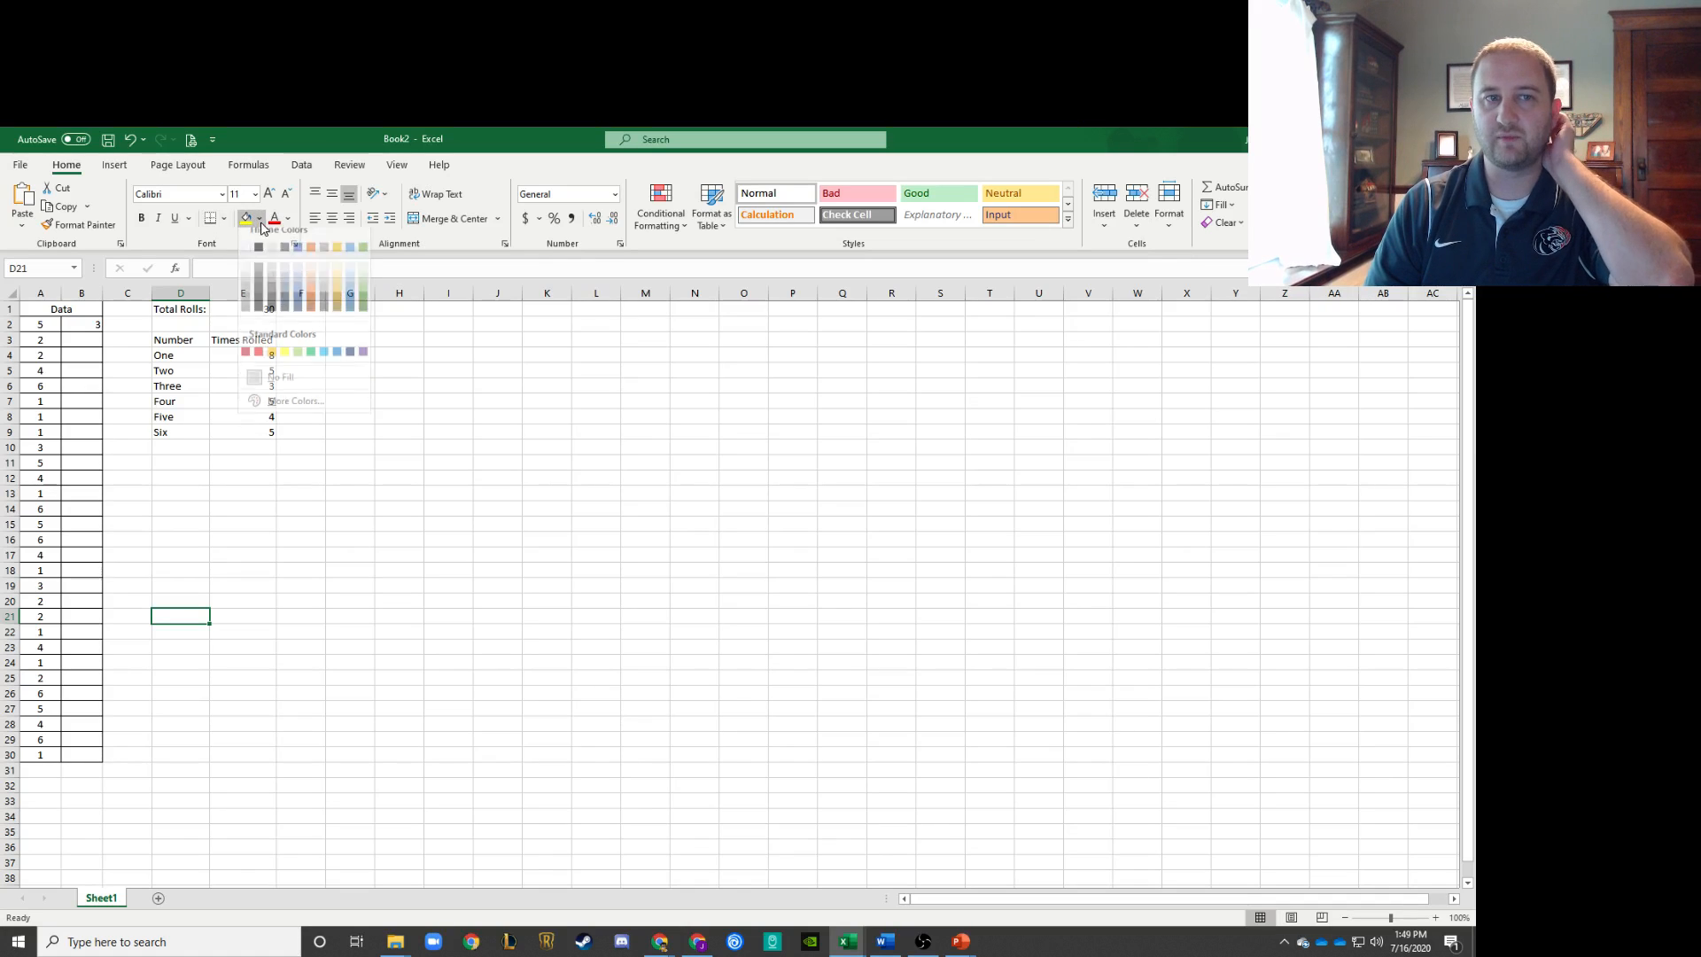
pyautogui.click(307, 559)
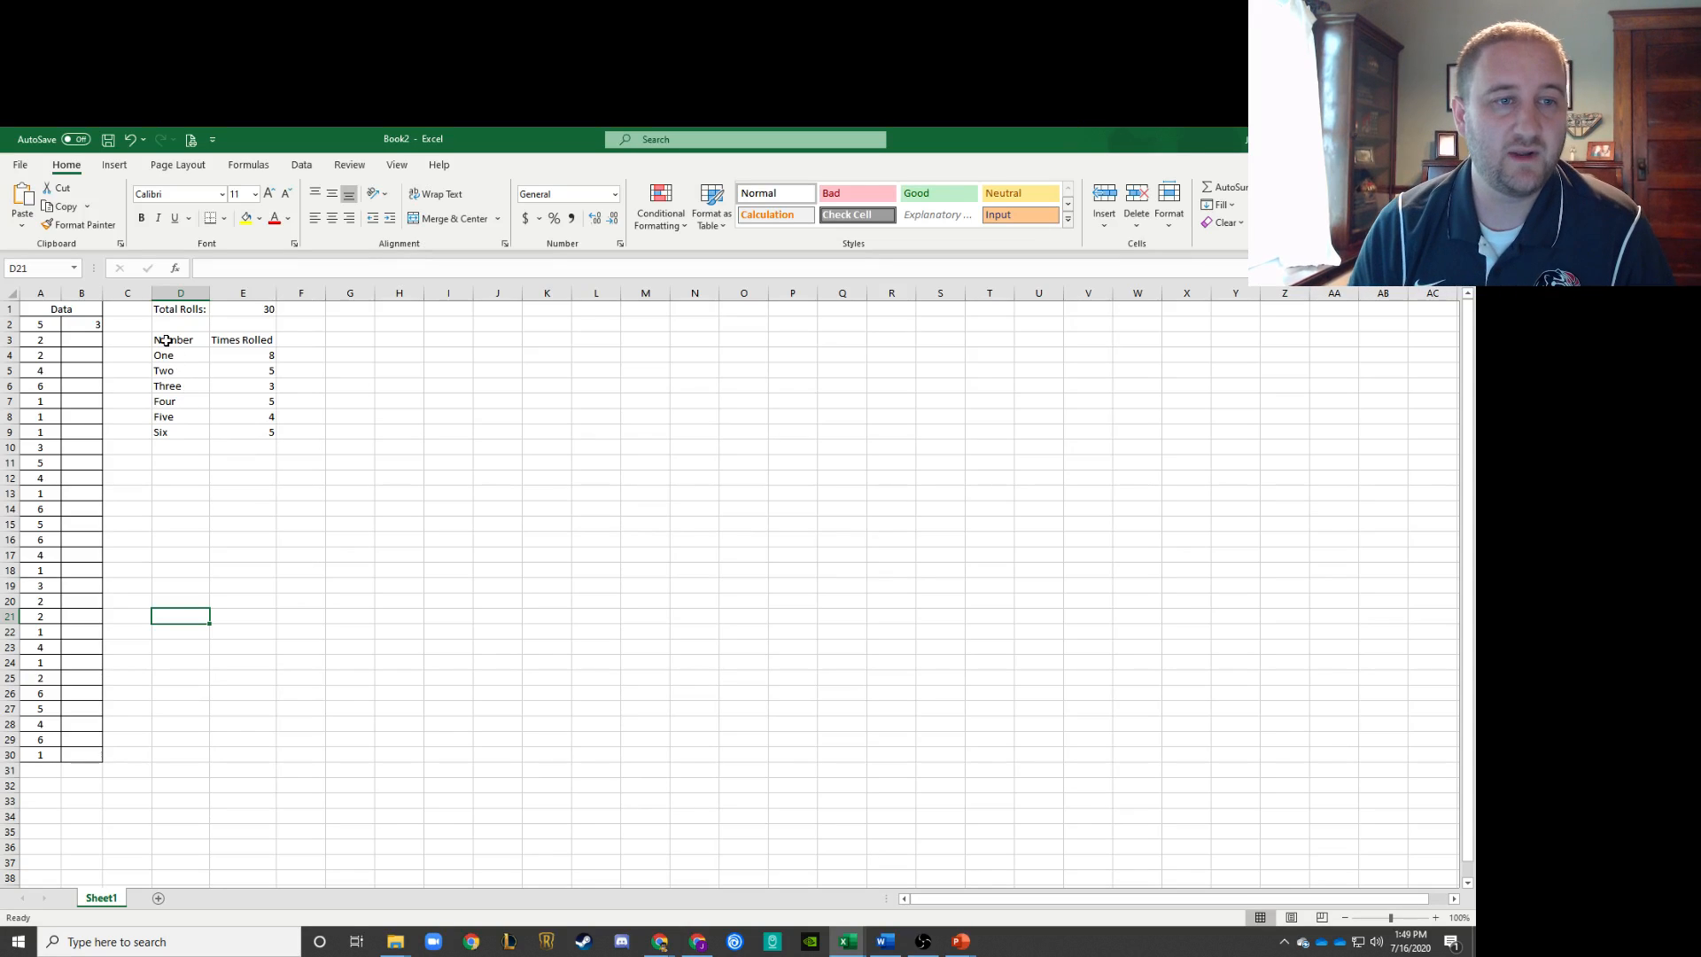
# Format the summary range D3:E9 as a table with headers using the Blue, Table Style Medium 2 style
pyautogui.moveTo(167, 340); pyautogui.dragTo(250, 434)
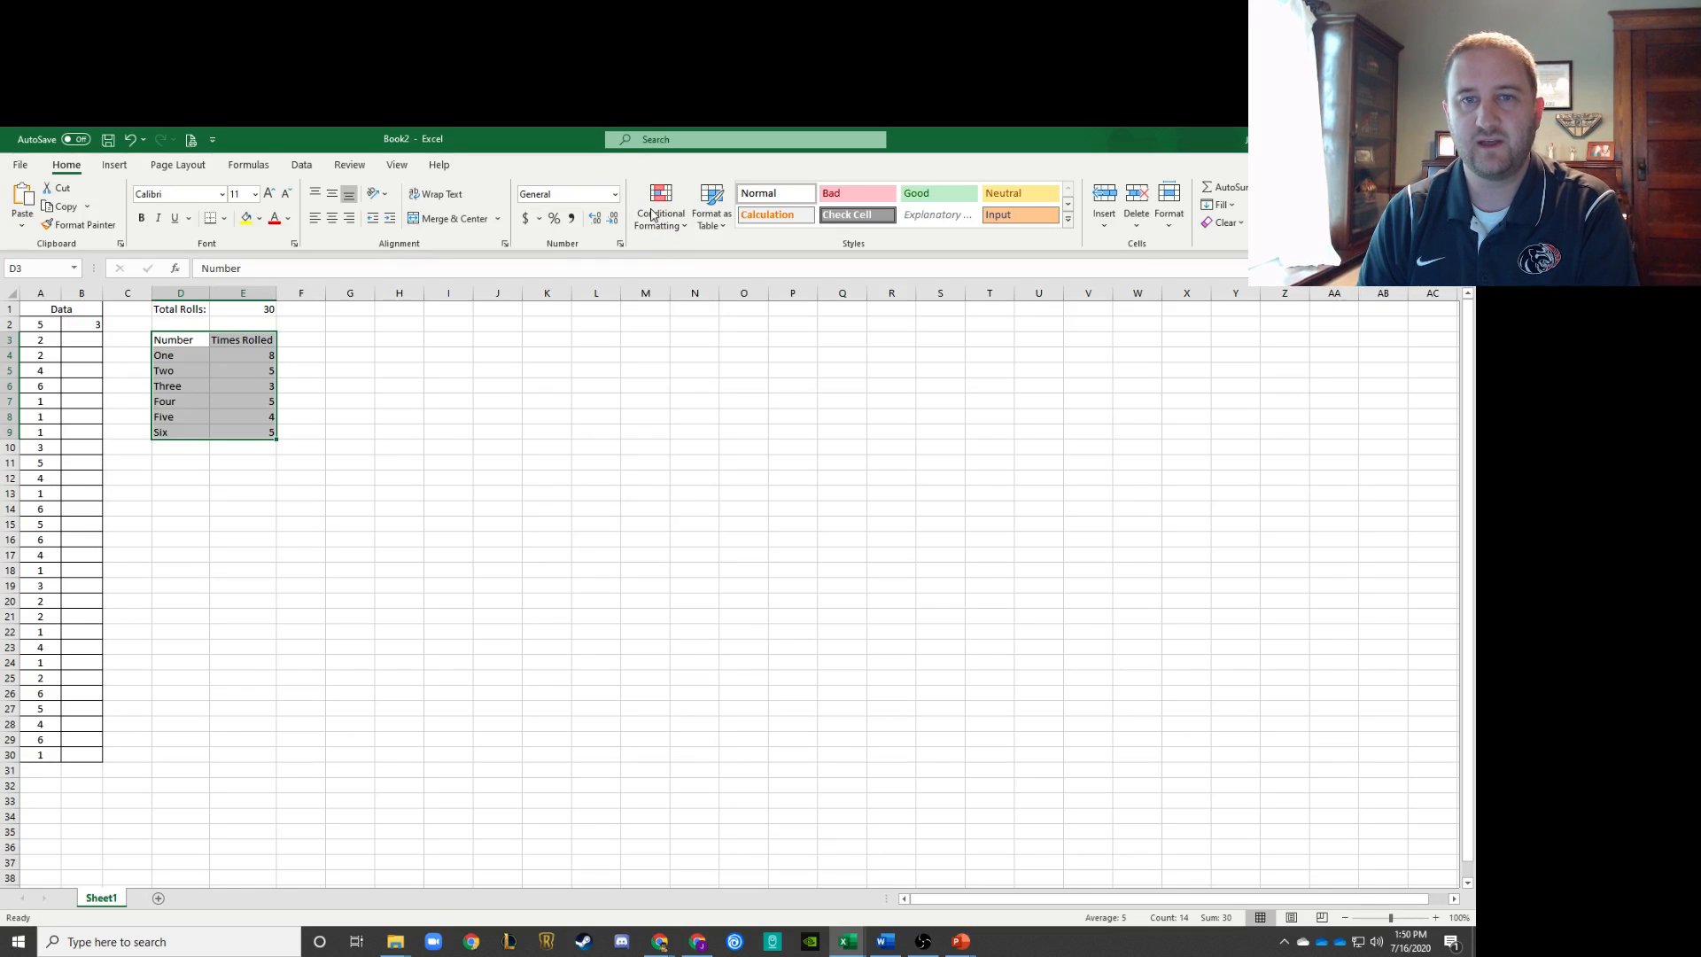
pyautogui.click(722, 232)
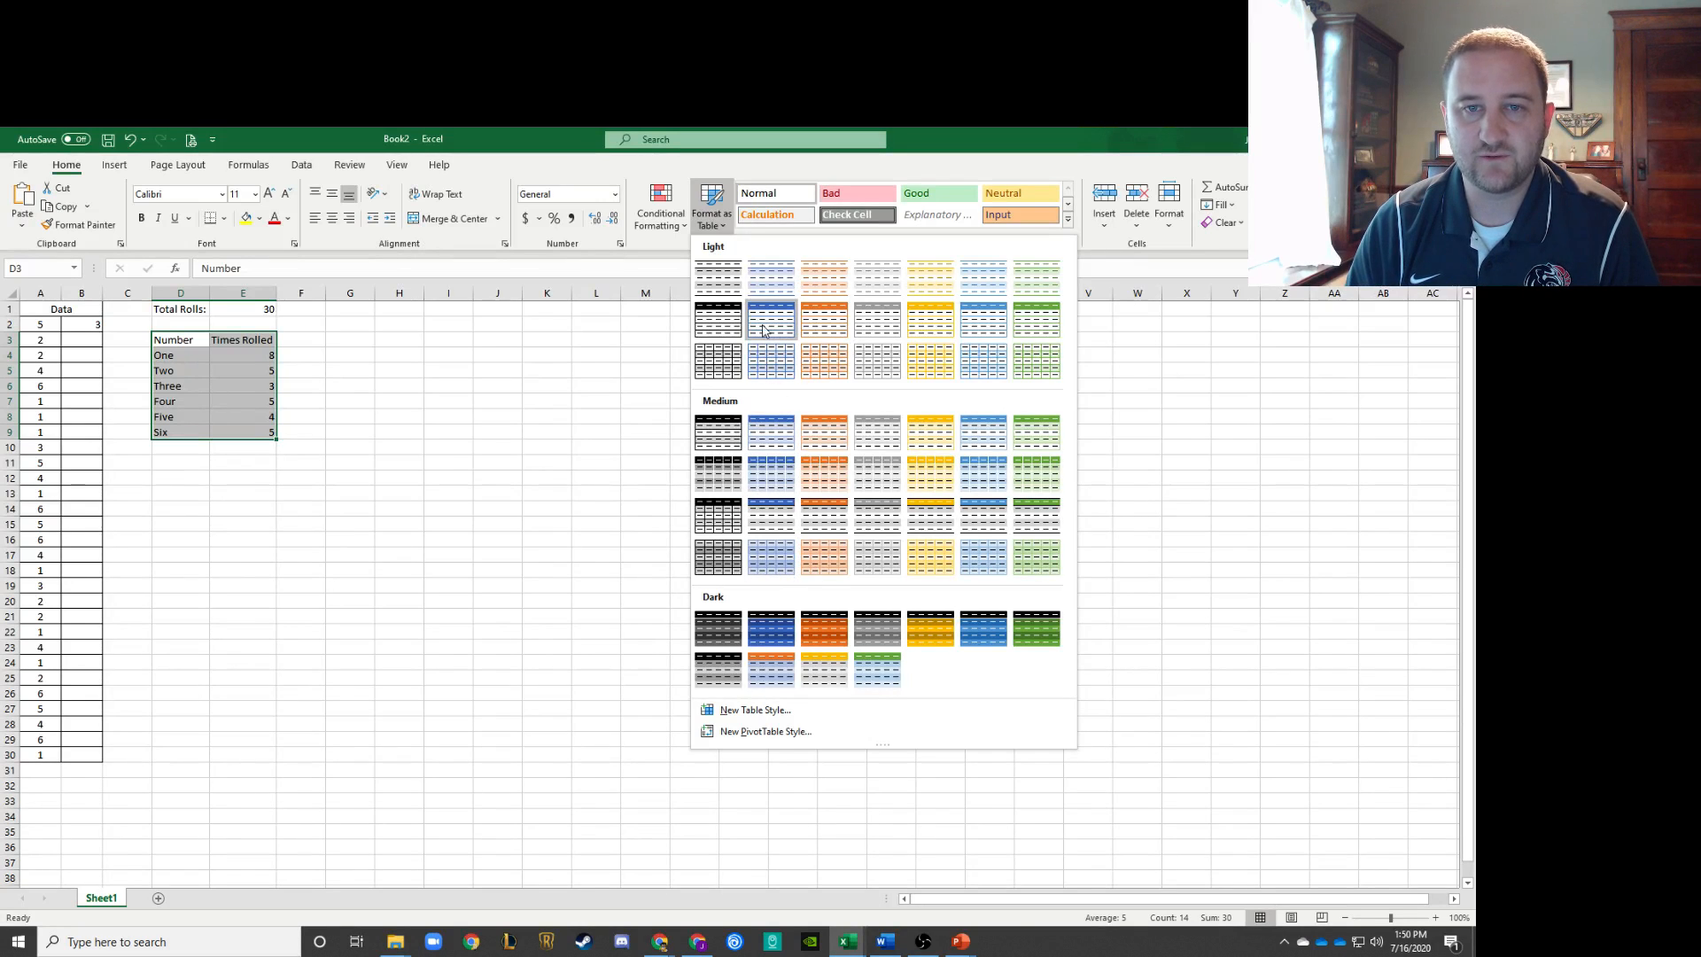
pyautogui.click(773, 436)
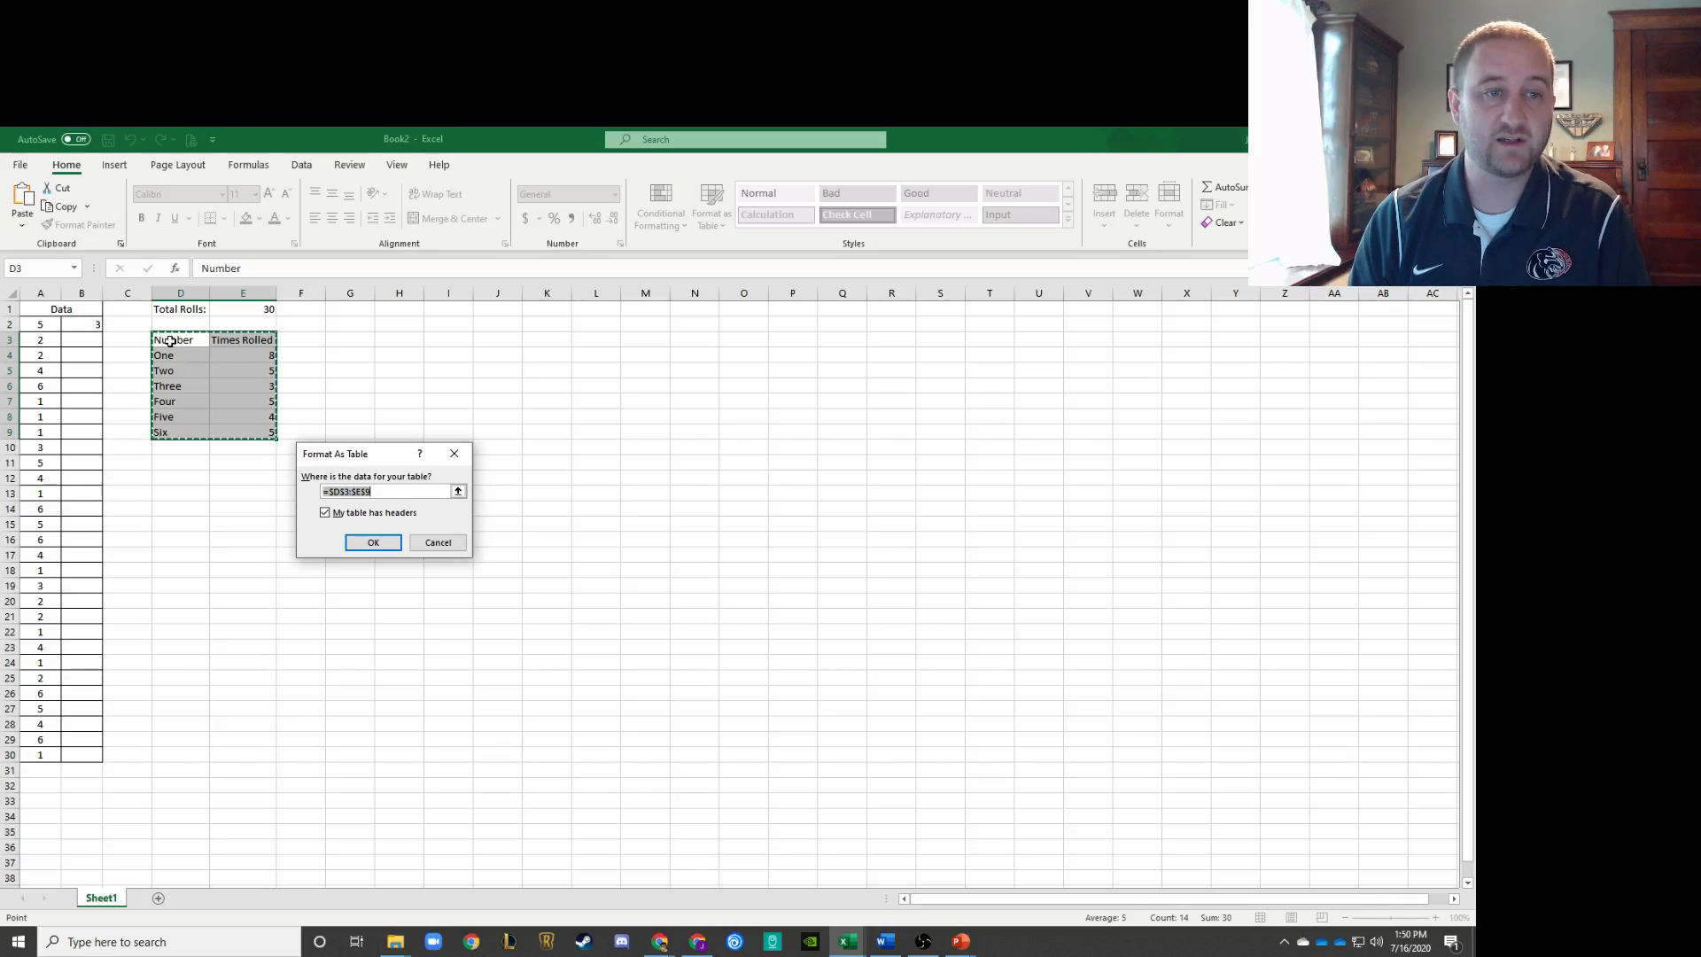
pyautogui.click(372, 543)
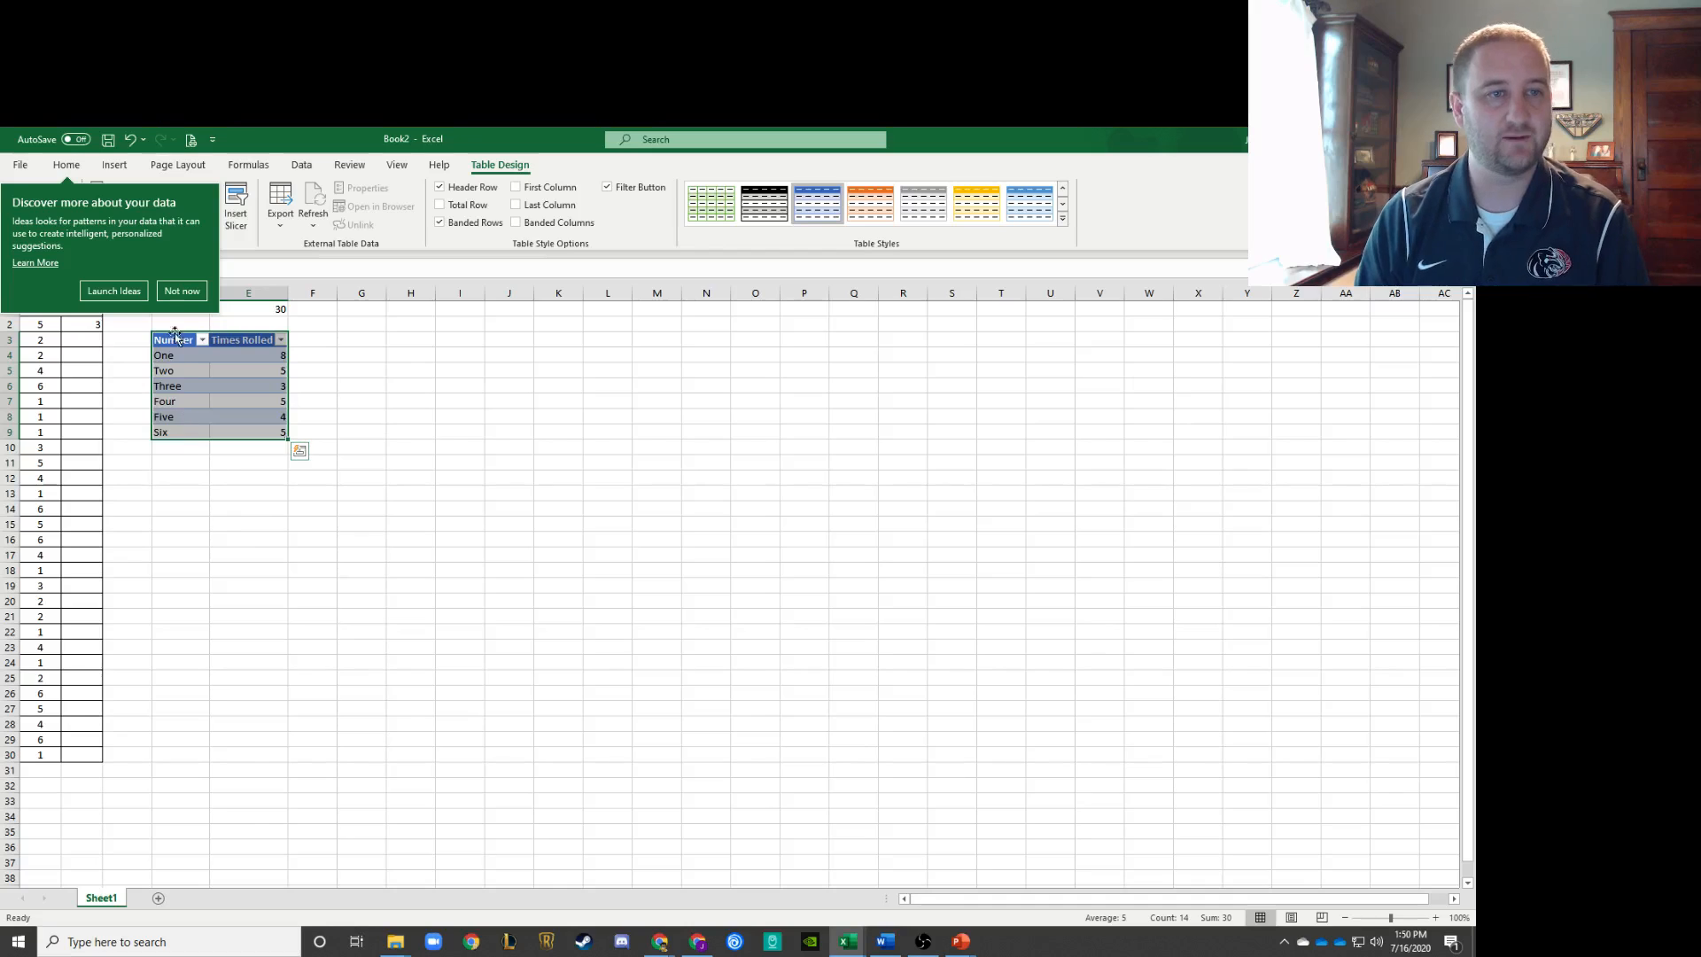
pyautogui.click(181, 290)
pyautogui.click(232, 536)
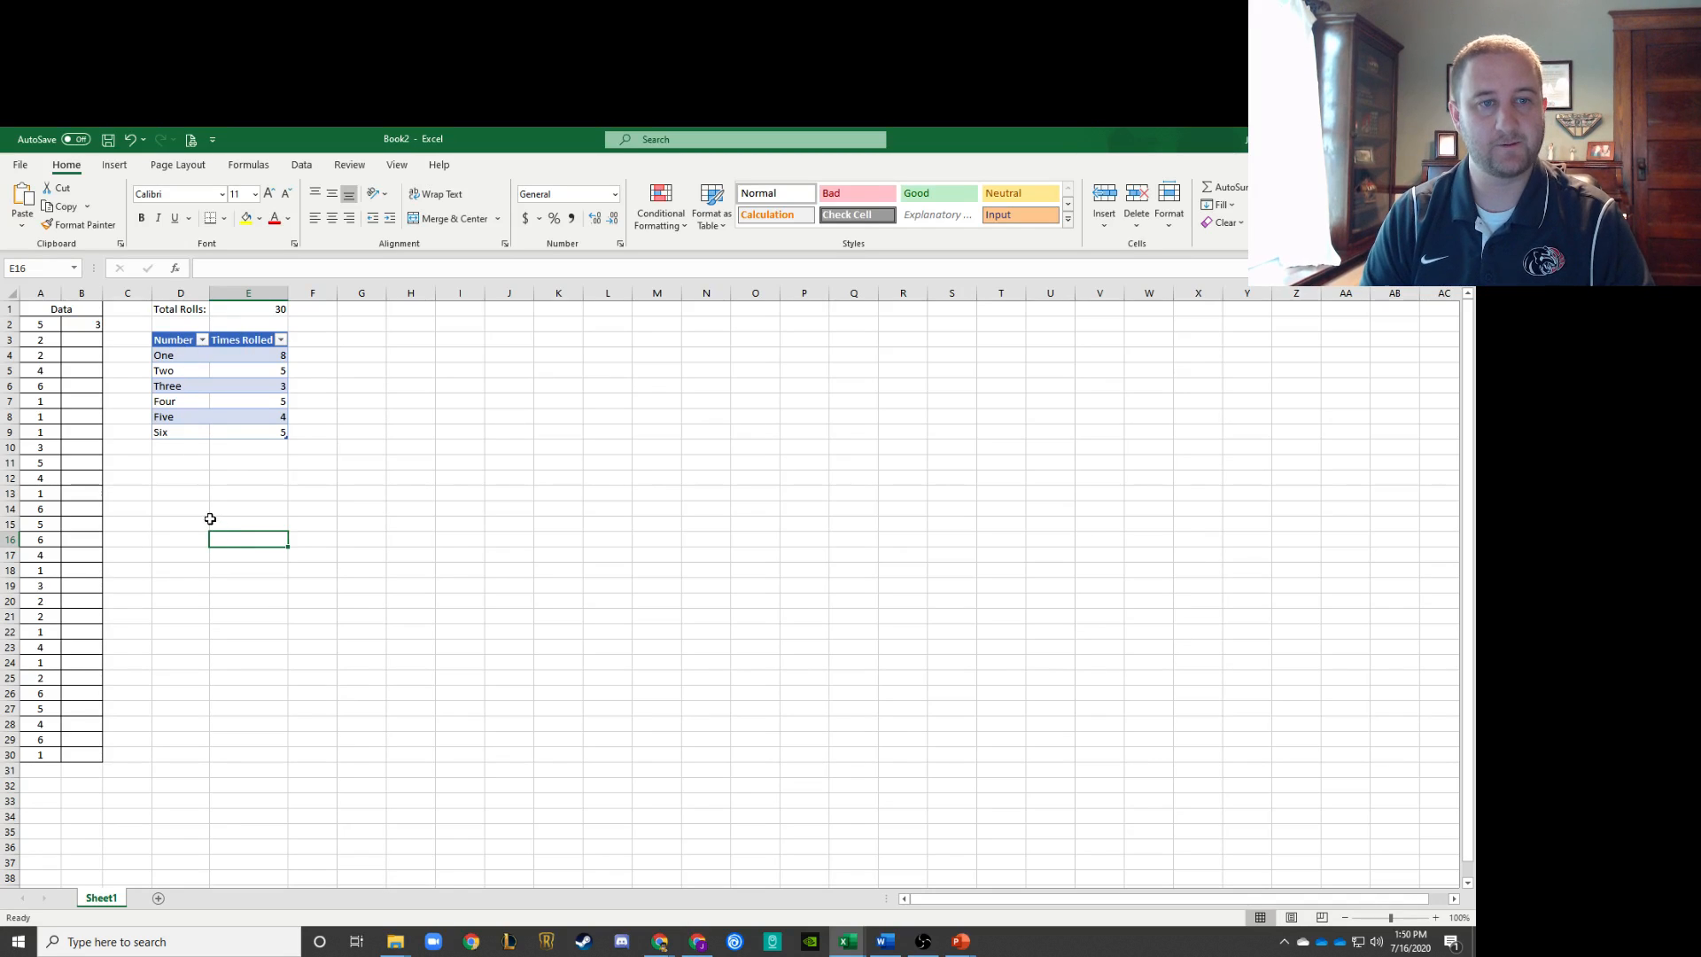
# Enter the formula =SUM(Table1[Times Rolled]) in cell E10 to total the times rolled
pyautogui.click(252, 448)
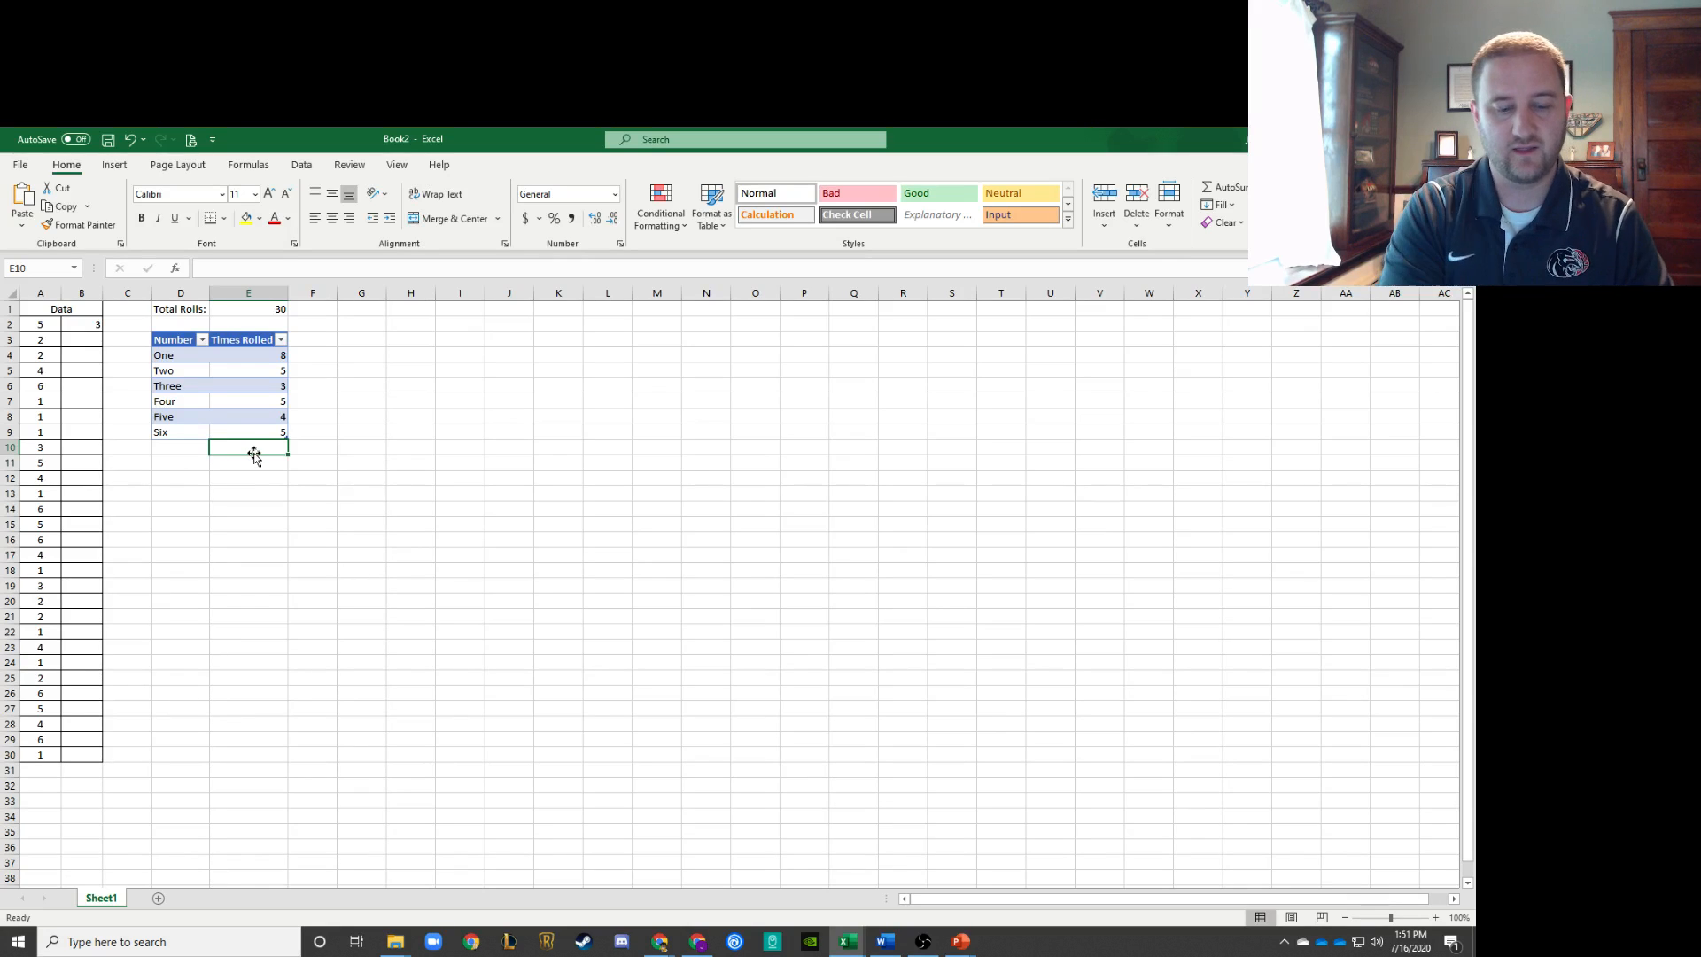
pyautogui.write('=')
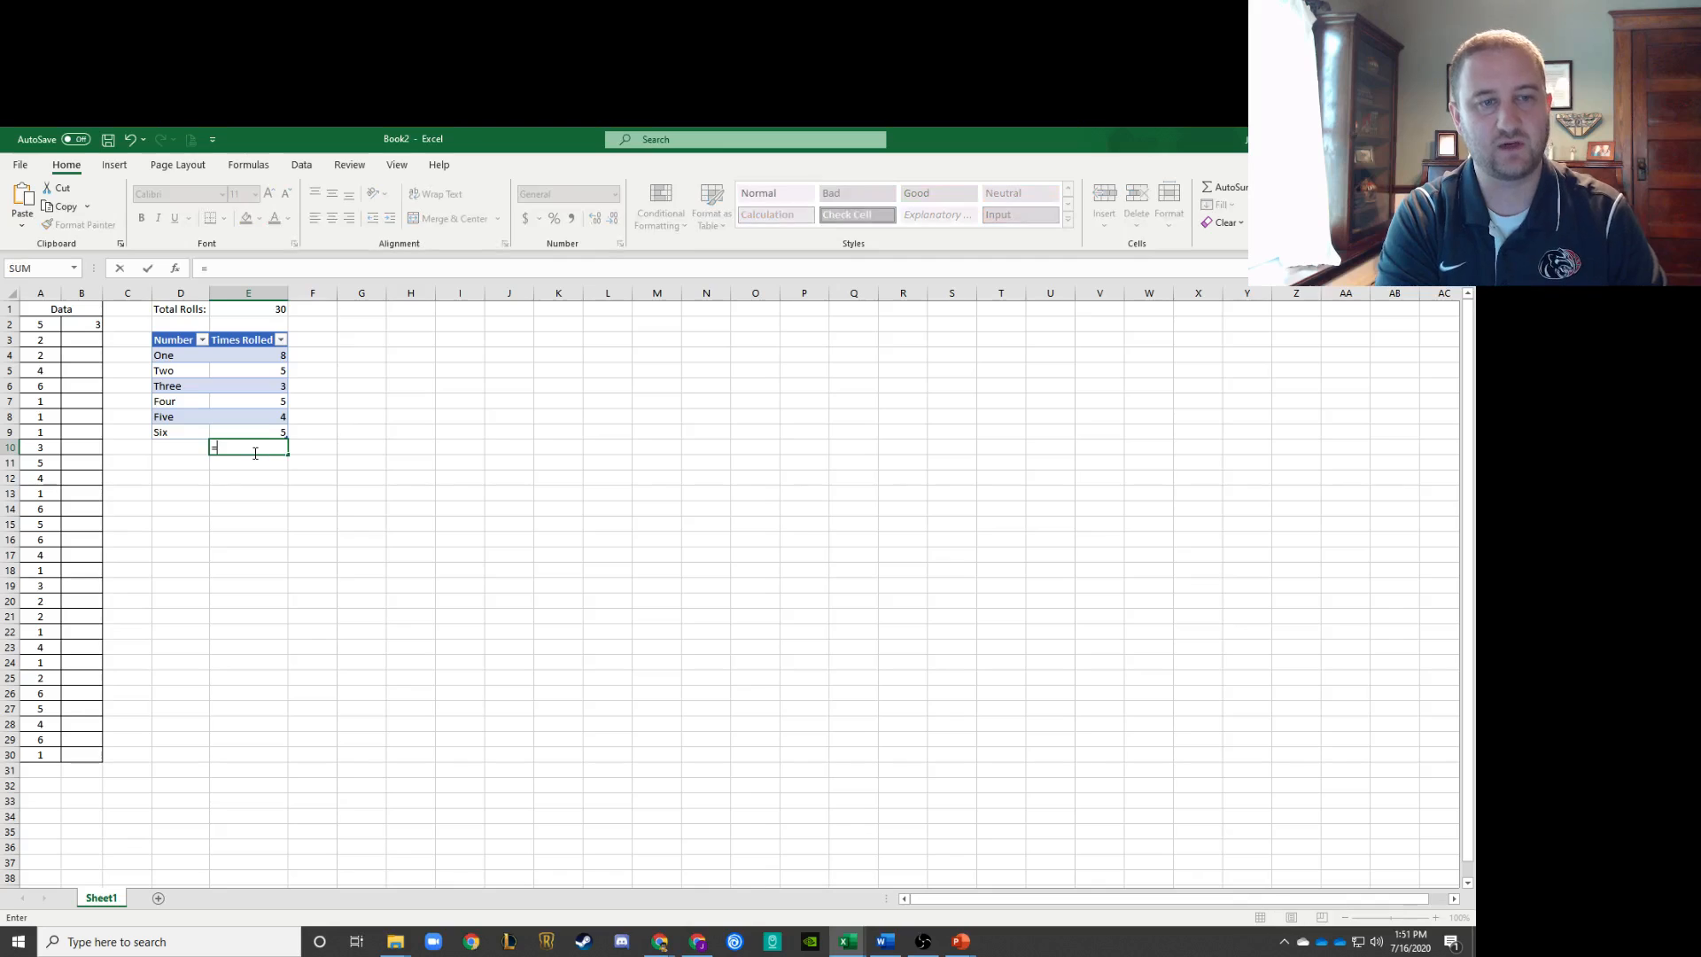
pyautogui.write('SUM')
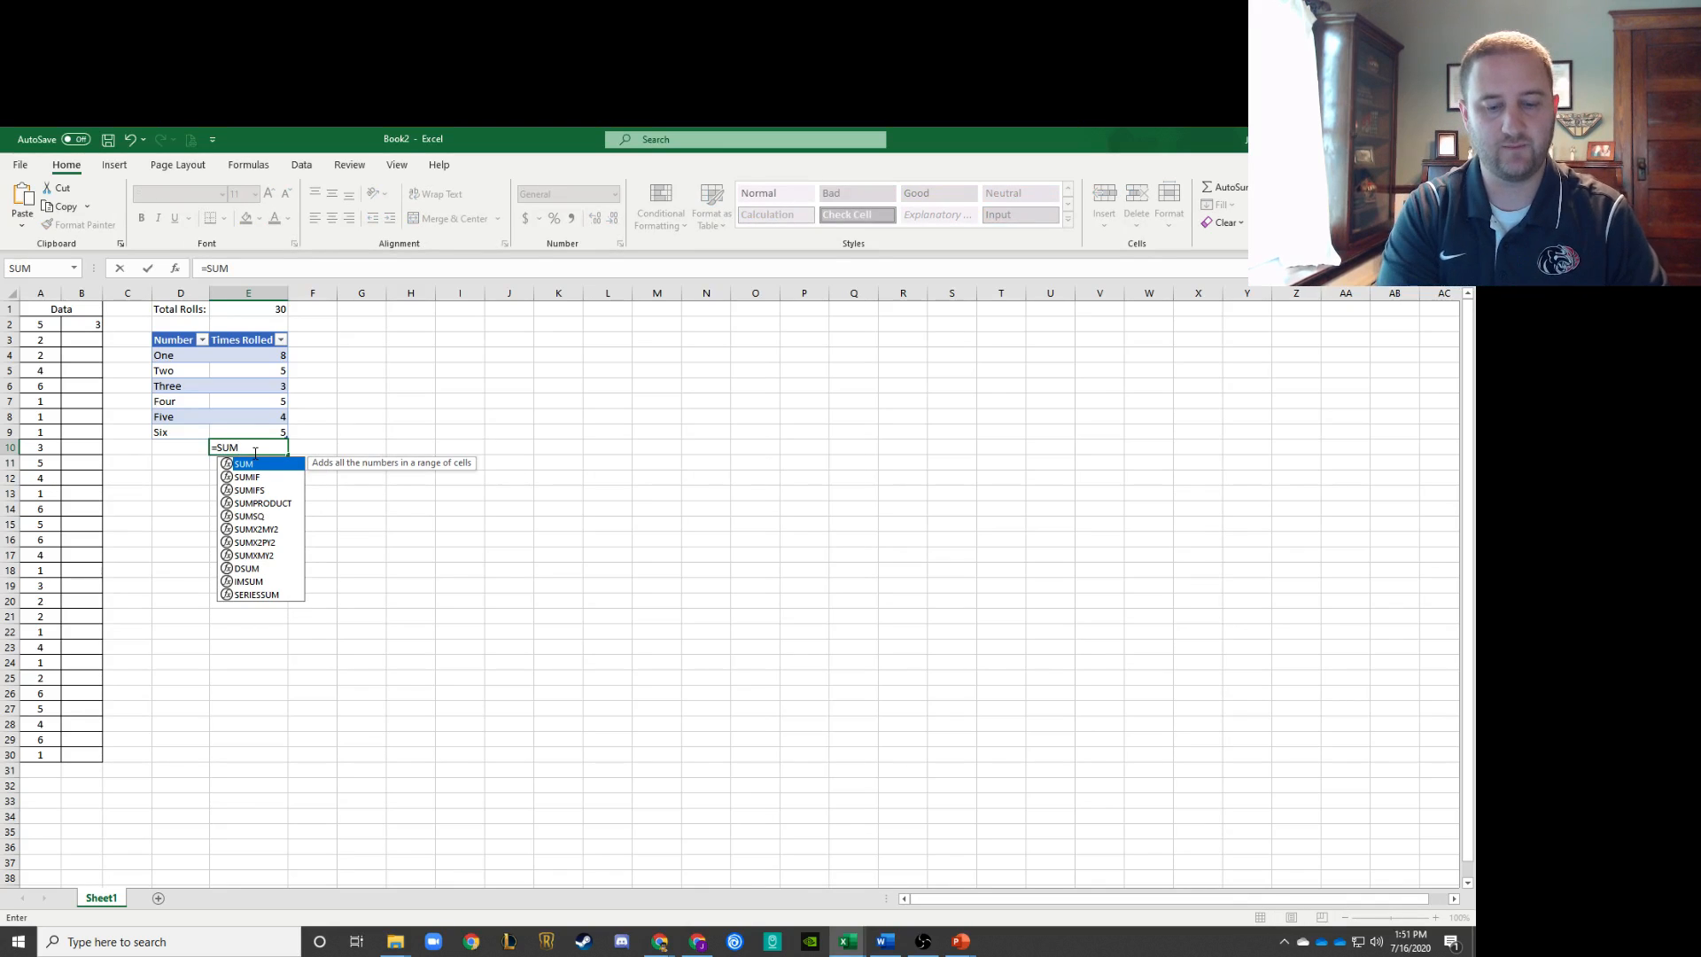
pyautogui.write('(')
pyautogui.moveTo(266, 355); pyautogui.dragTo(266, 432)
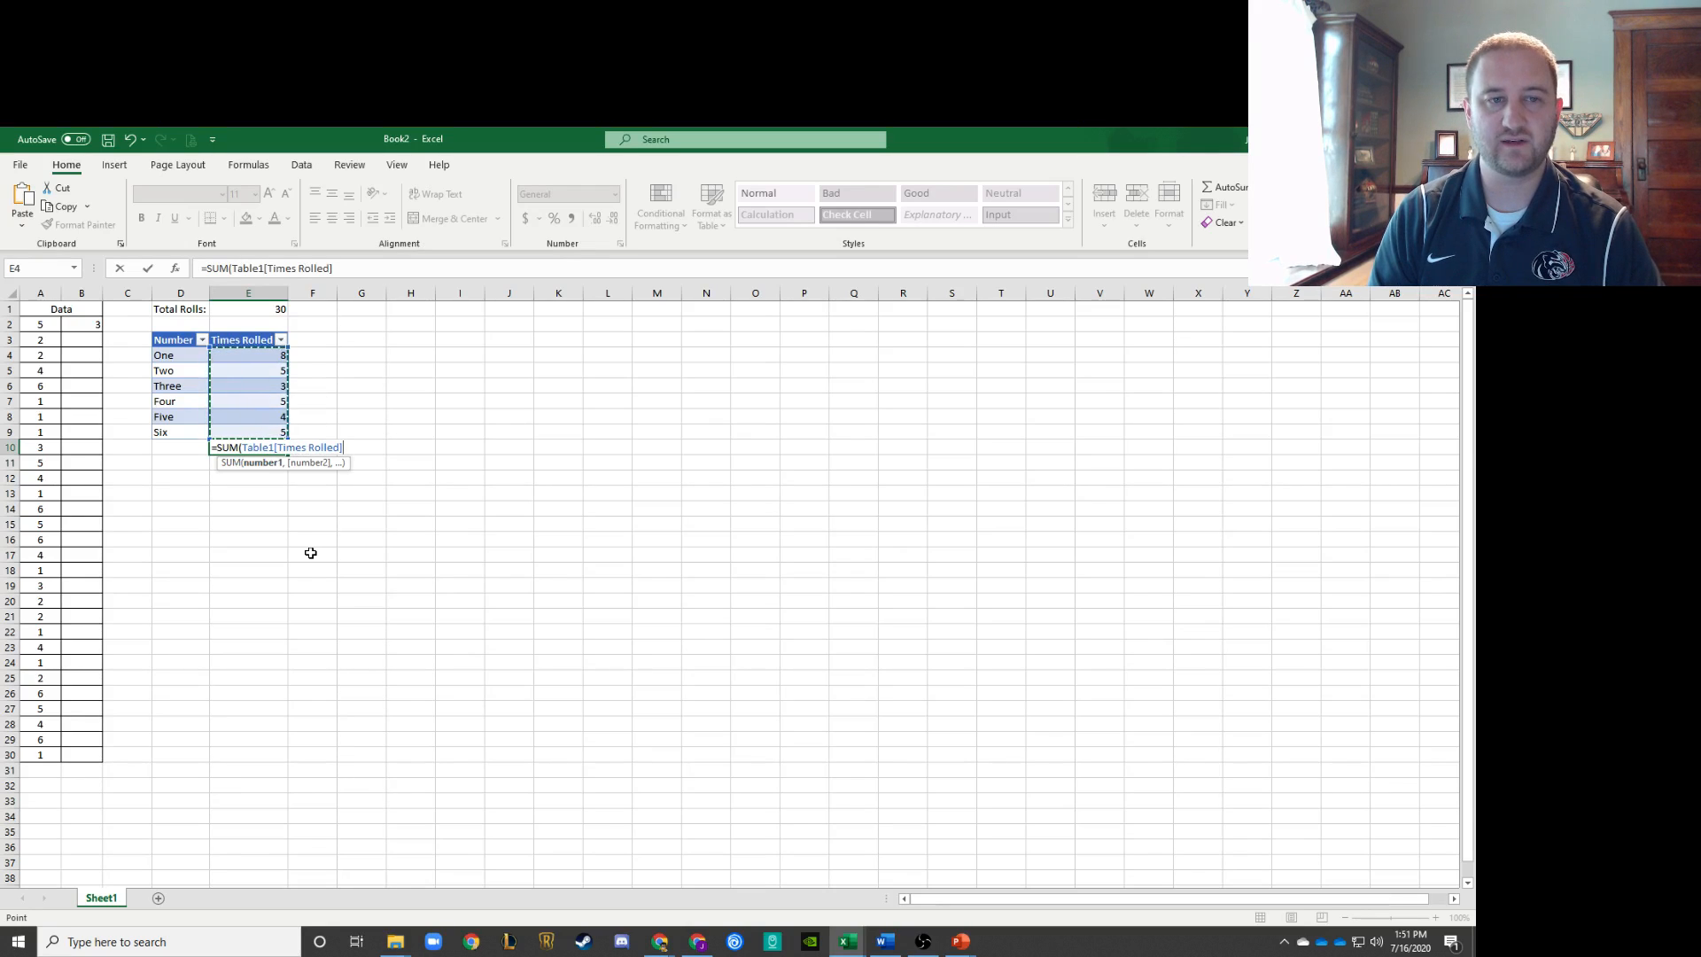
pyautogui.write(')')
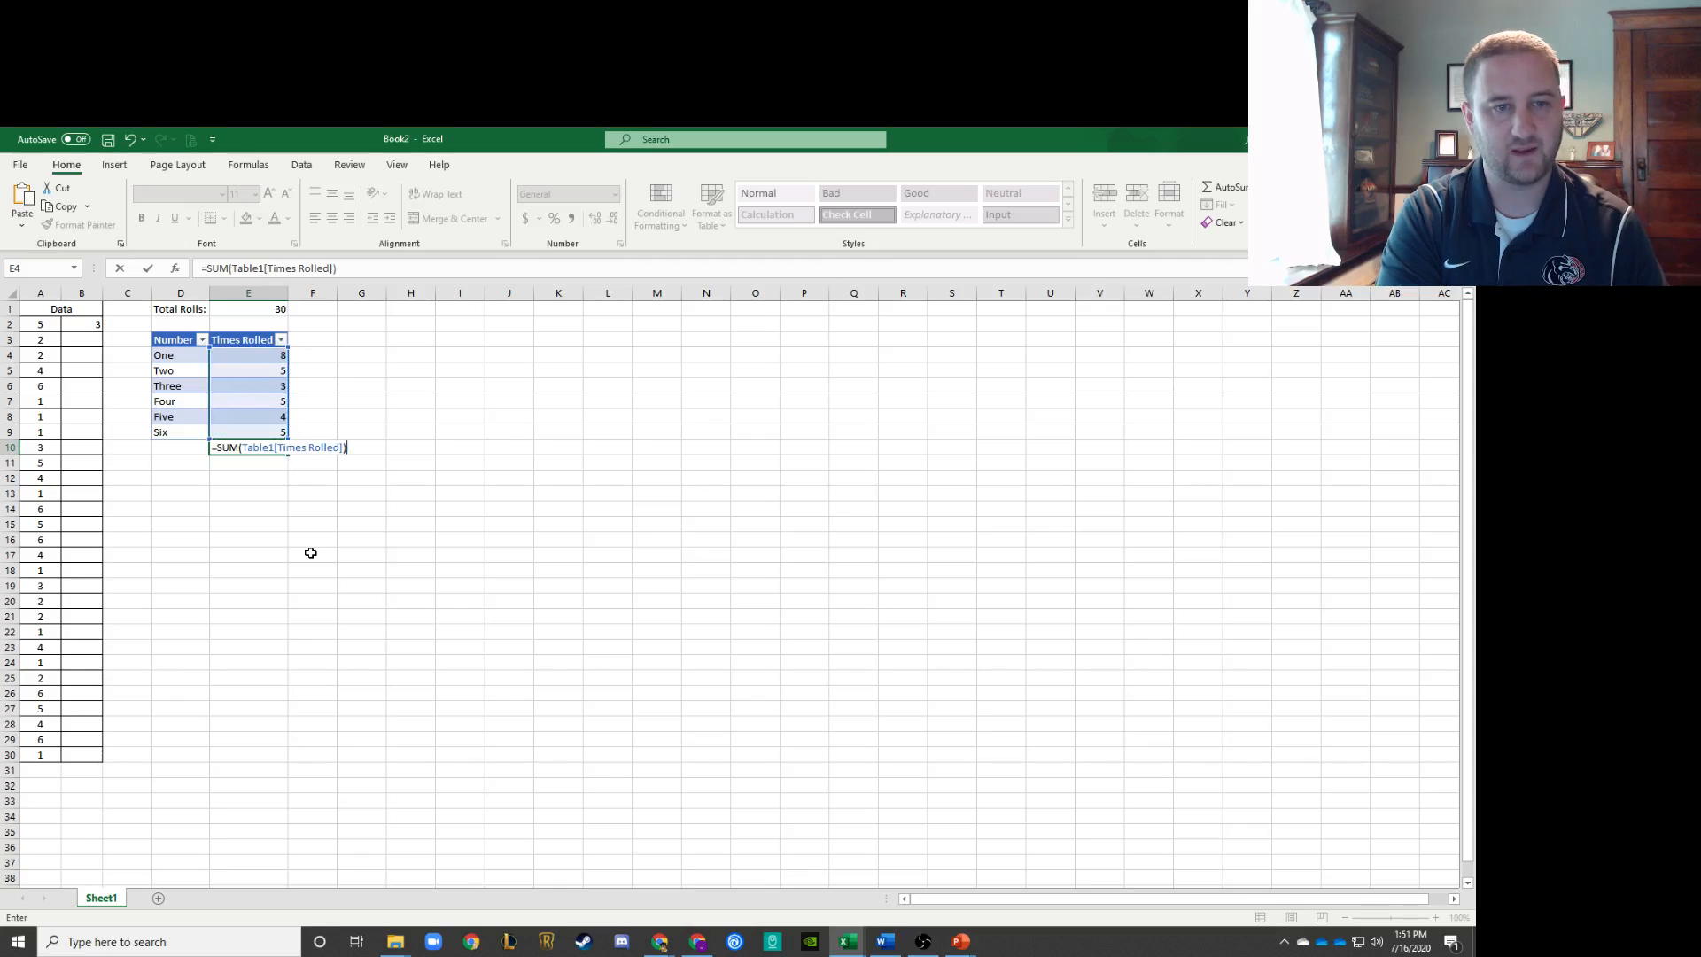
pyautogui.press('Return')
pyautogui.click(262, 549)
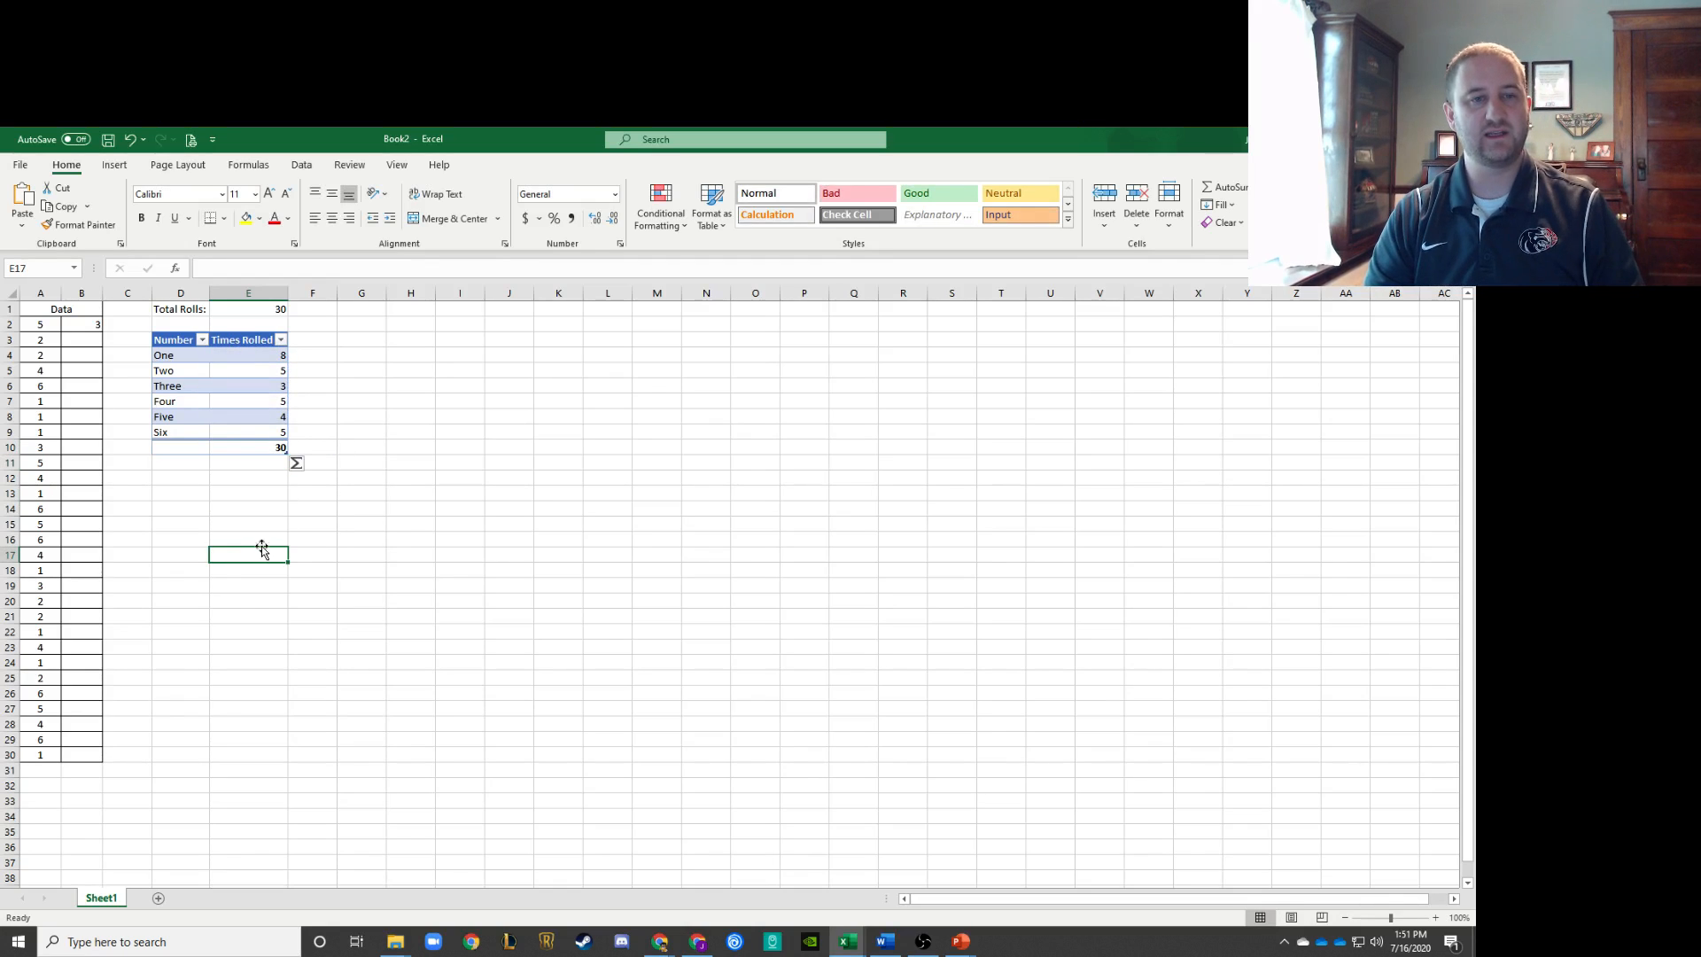
# Compare the SUM total in cell E10 with the Total Rolls count in cell E1
pyautogui.click(245, 449)
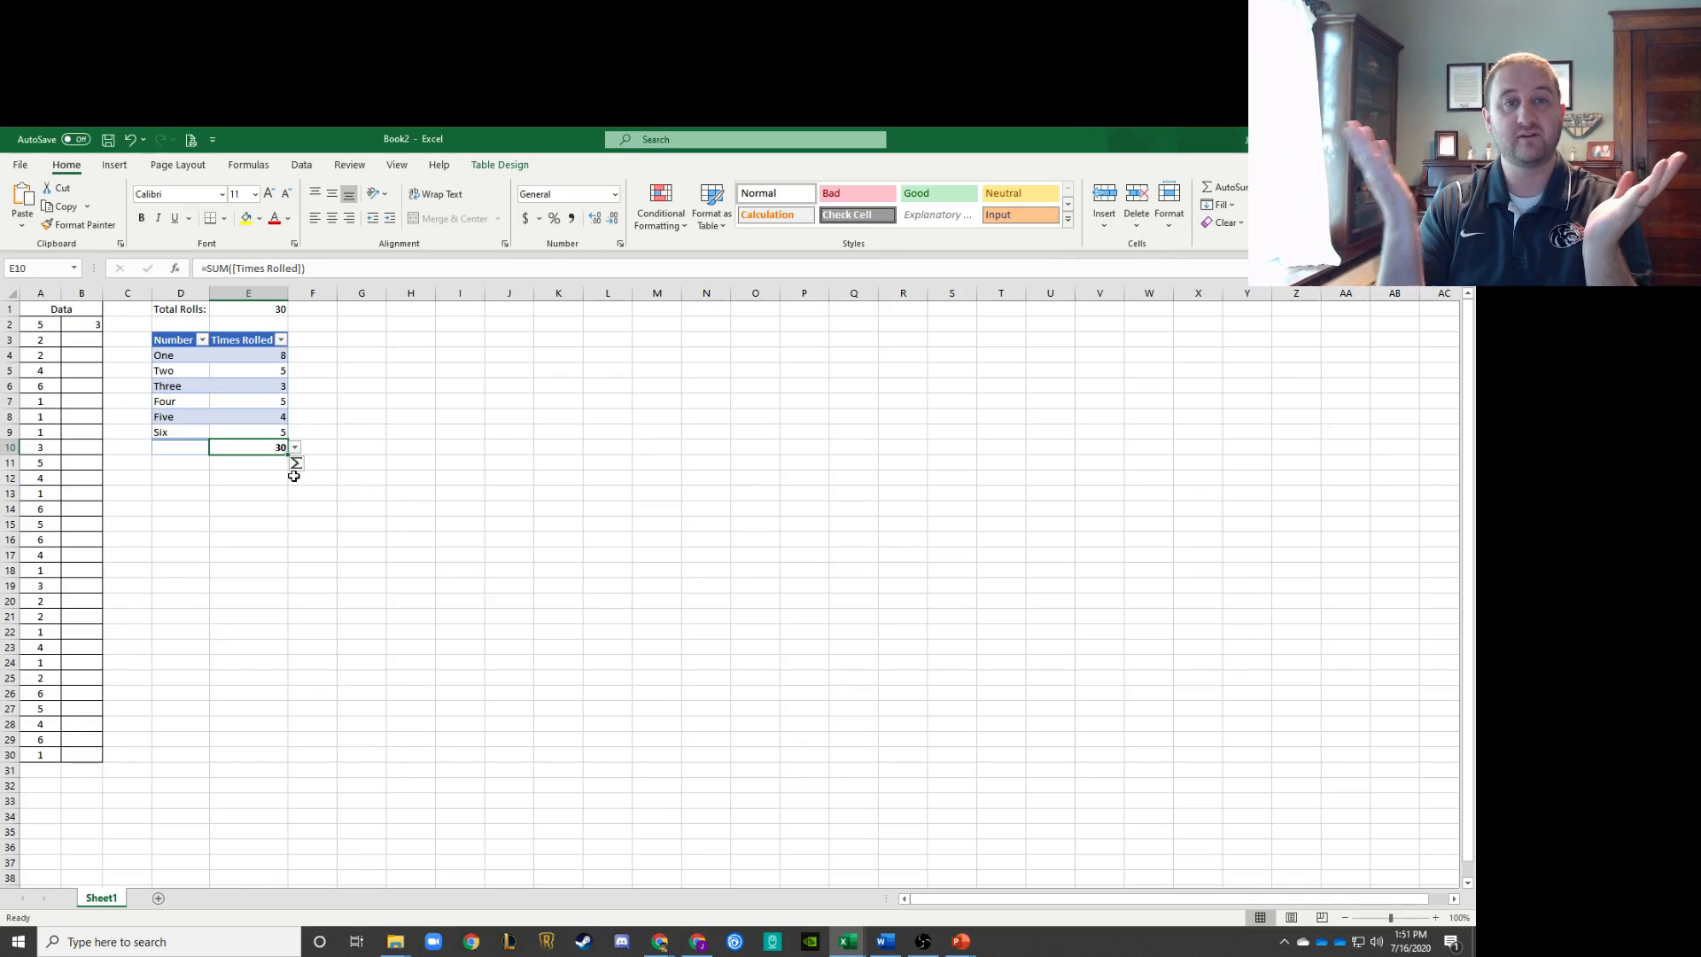
pyautogui.click(262, 307)
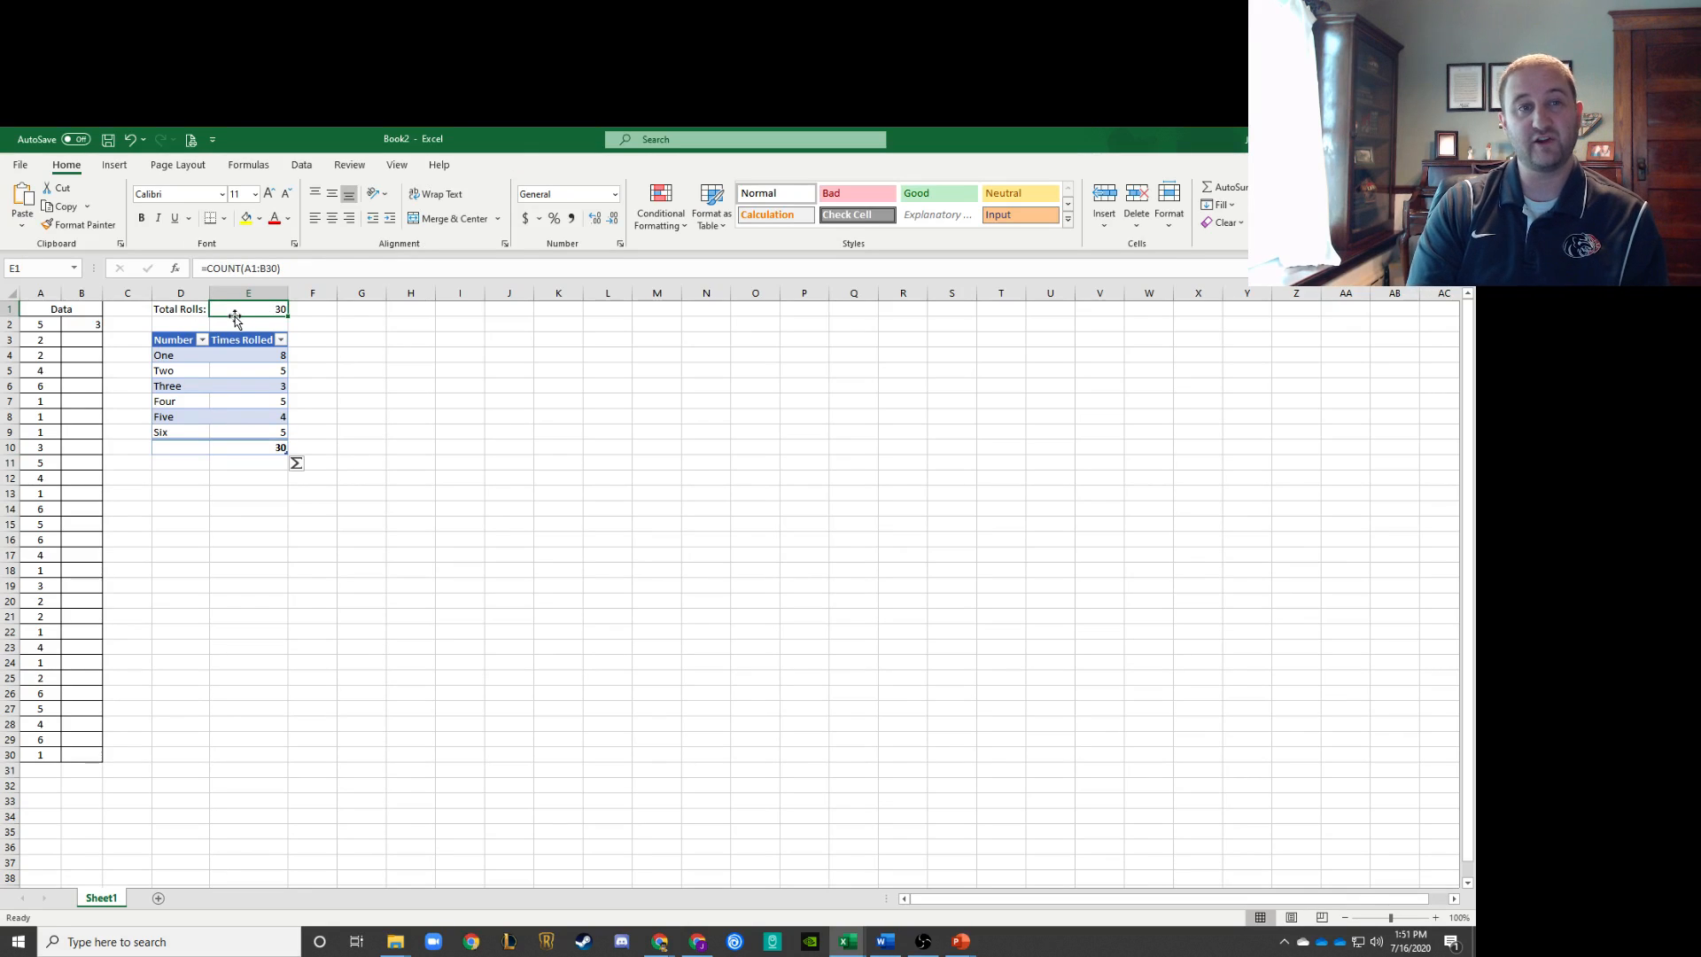
pyautogui.click(244, 448)
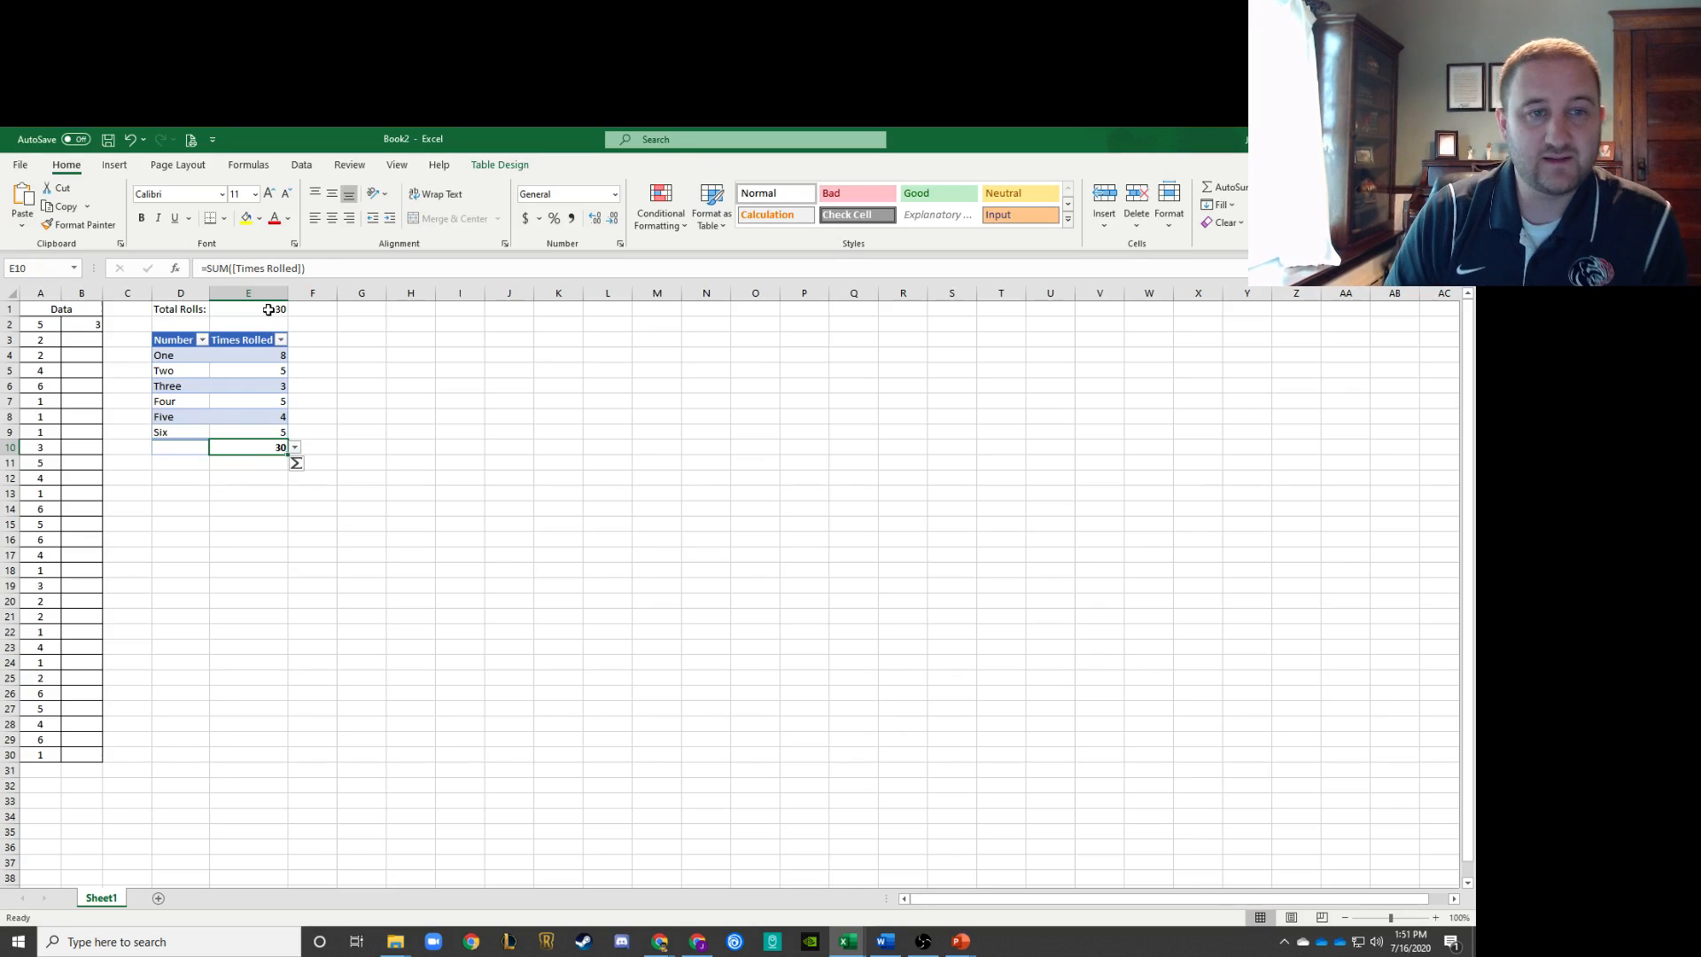
pyautogui.click(269, 308)
pyautogui.click(241, 450)
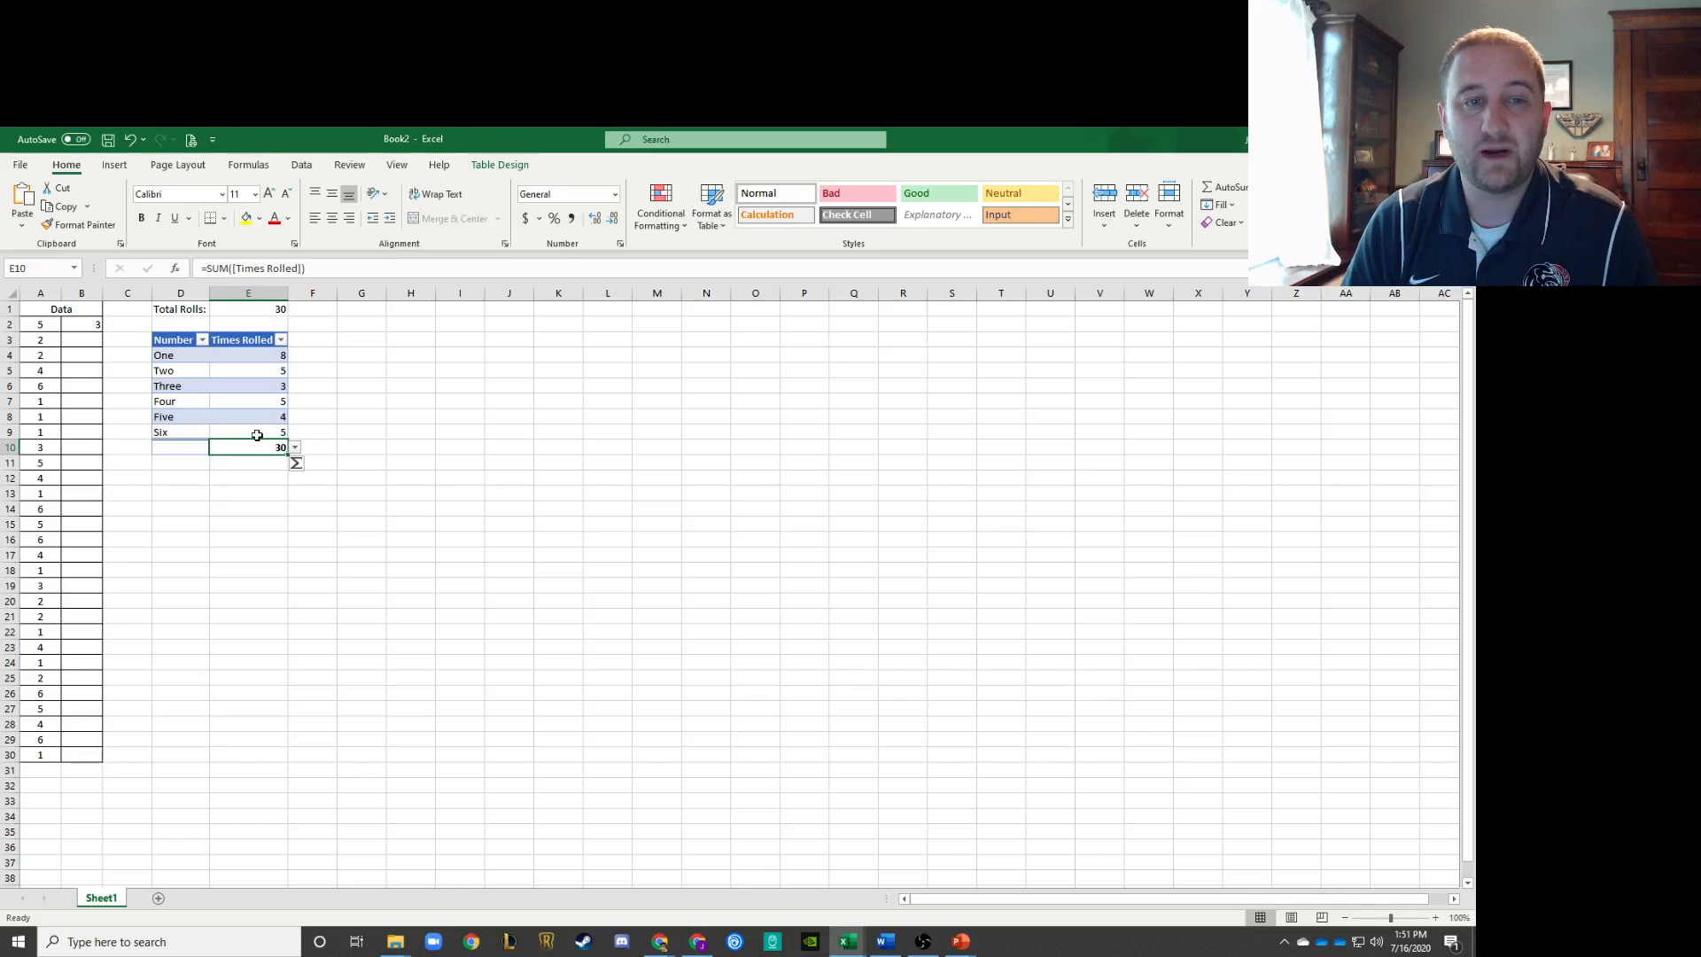
# Shorten the COUNTIF range in cell E9 to A1:B9, keeping 6 as the criterion
pyautogui.click(257, 432)
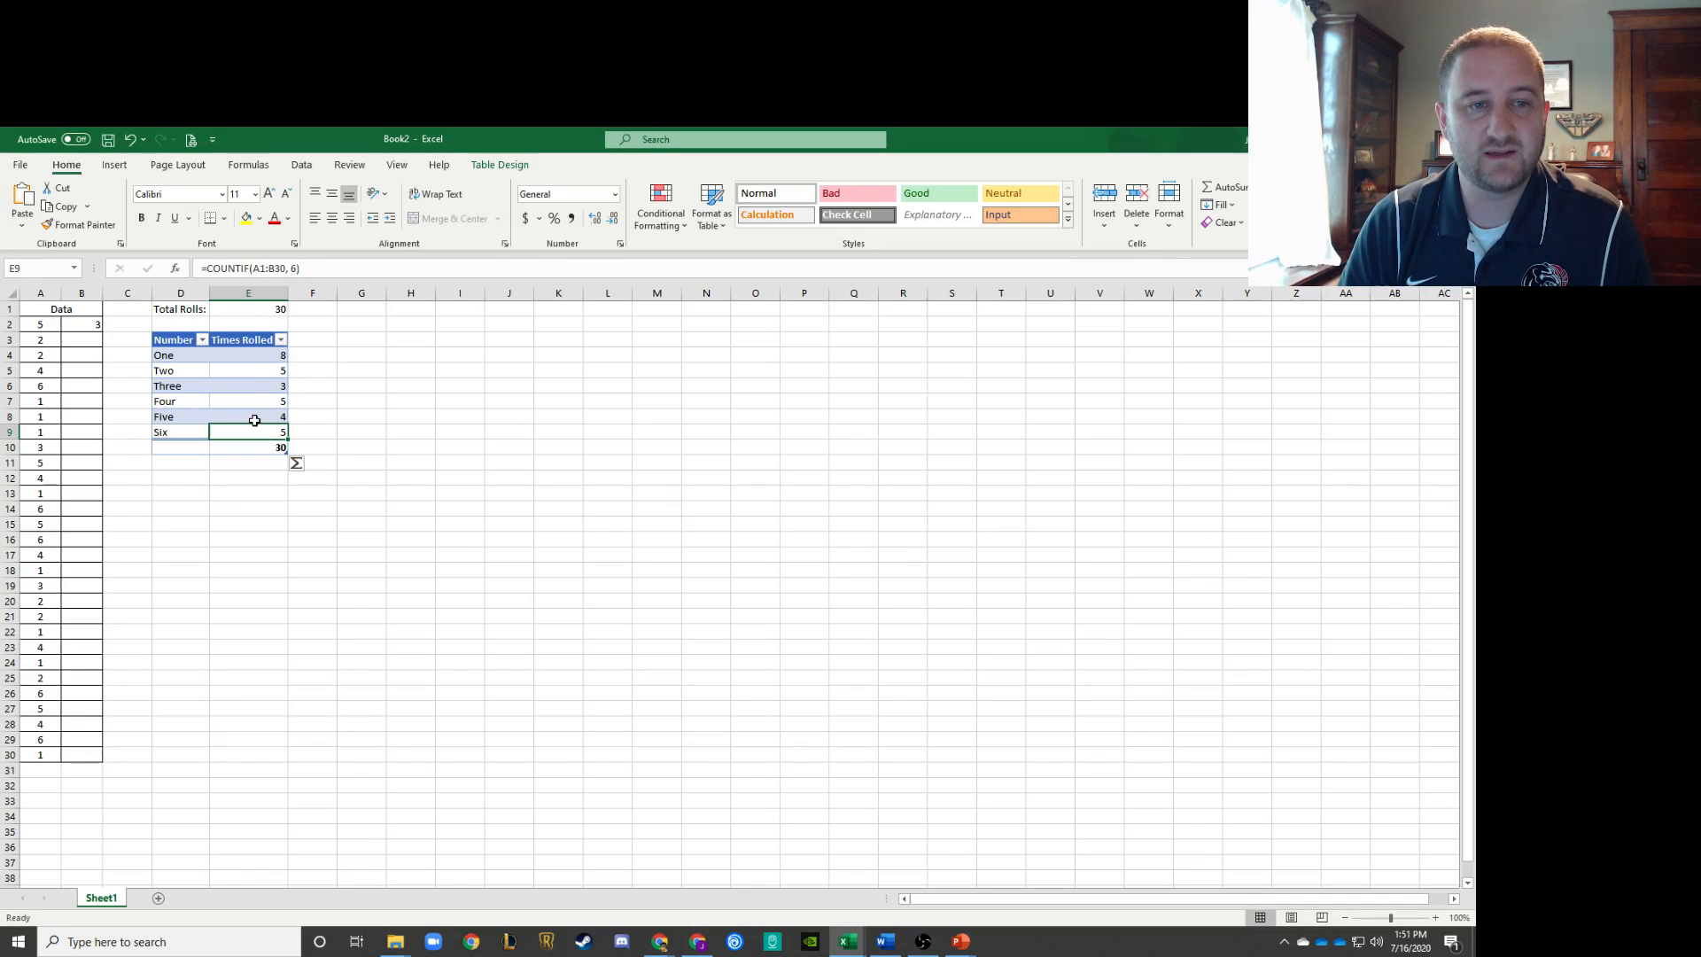
pyautogui.click(277, 268)
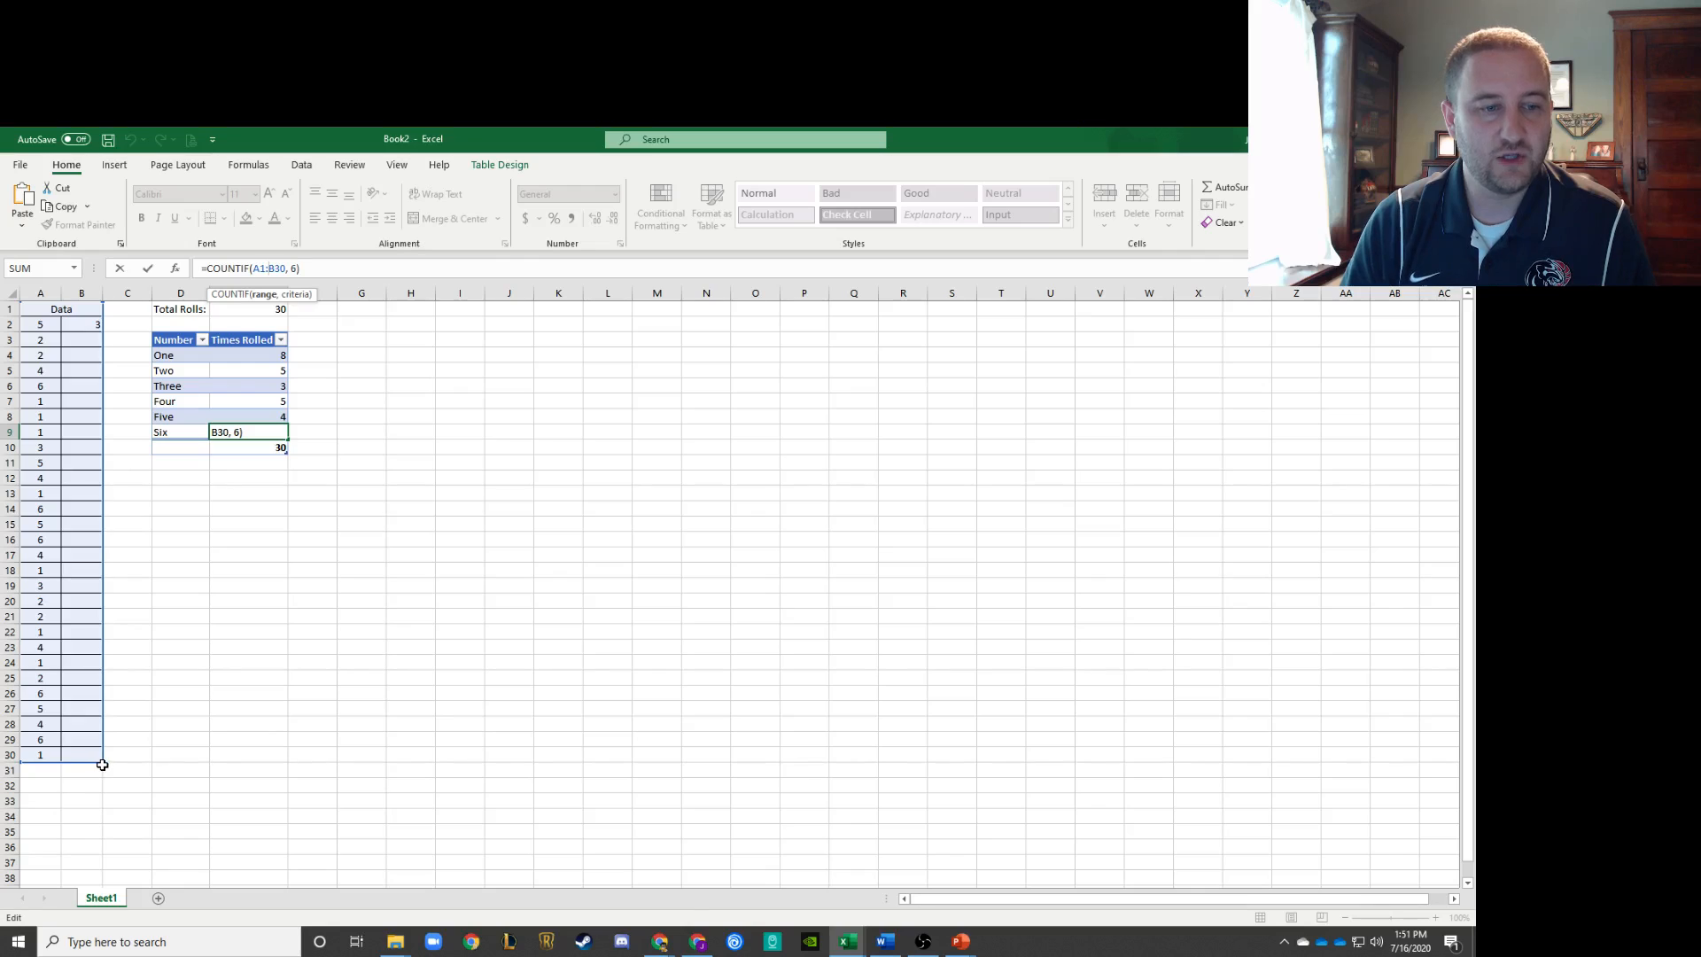
pyautogui.moveTo(92, 764); pyautogui.dragTo(84, 448)
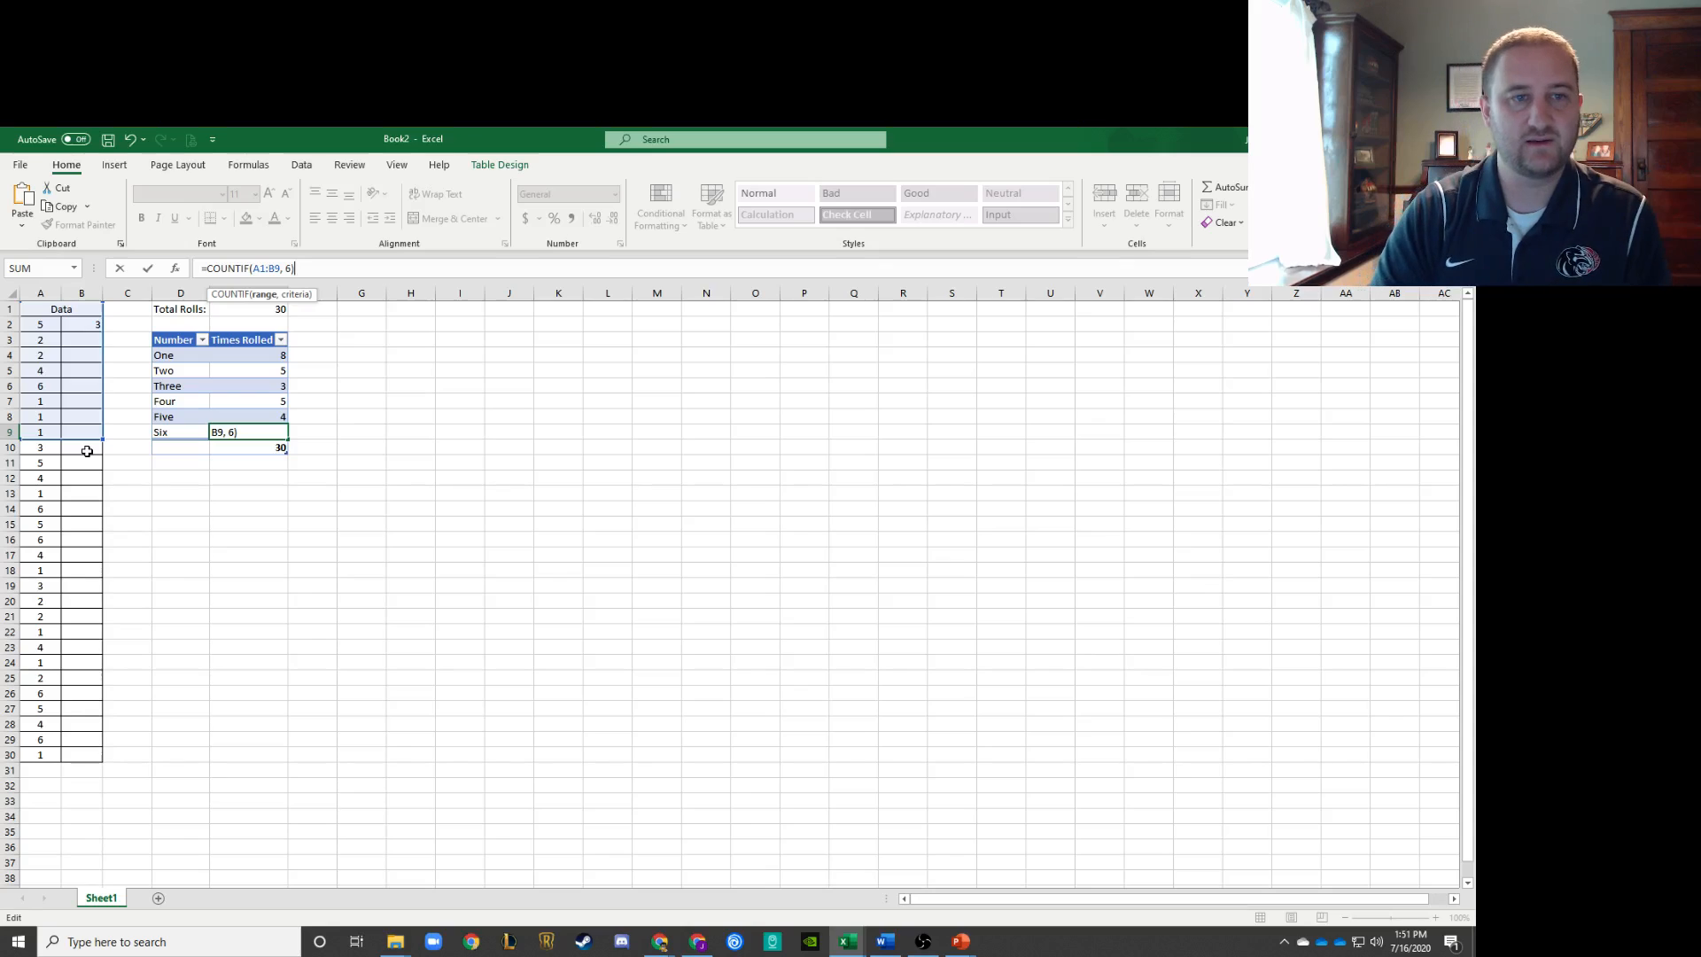
pyautogui.press('Return')
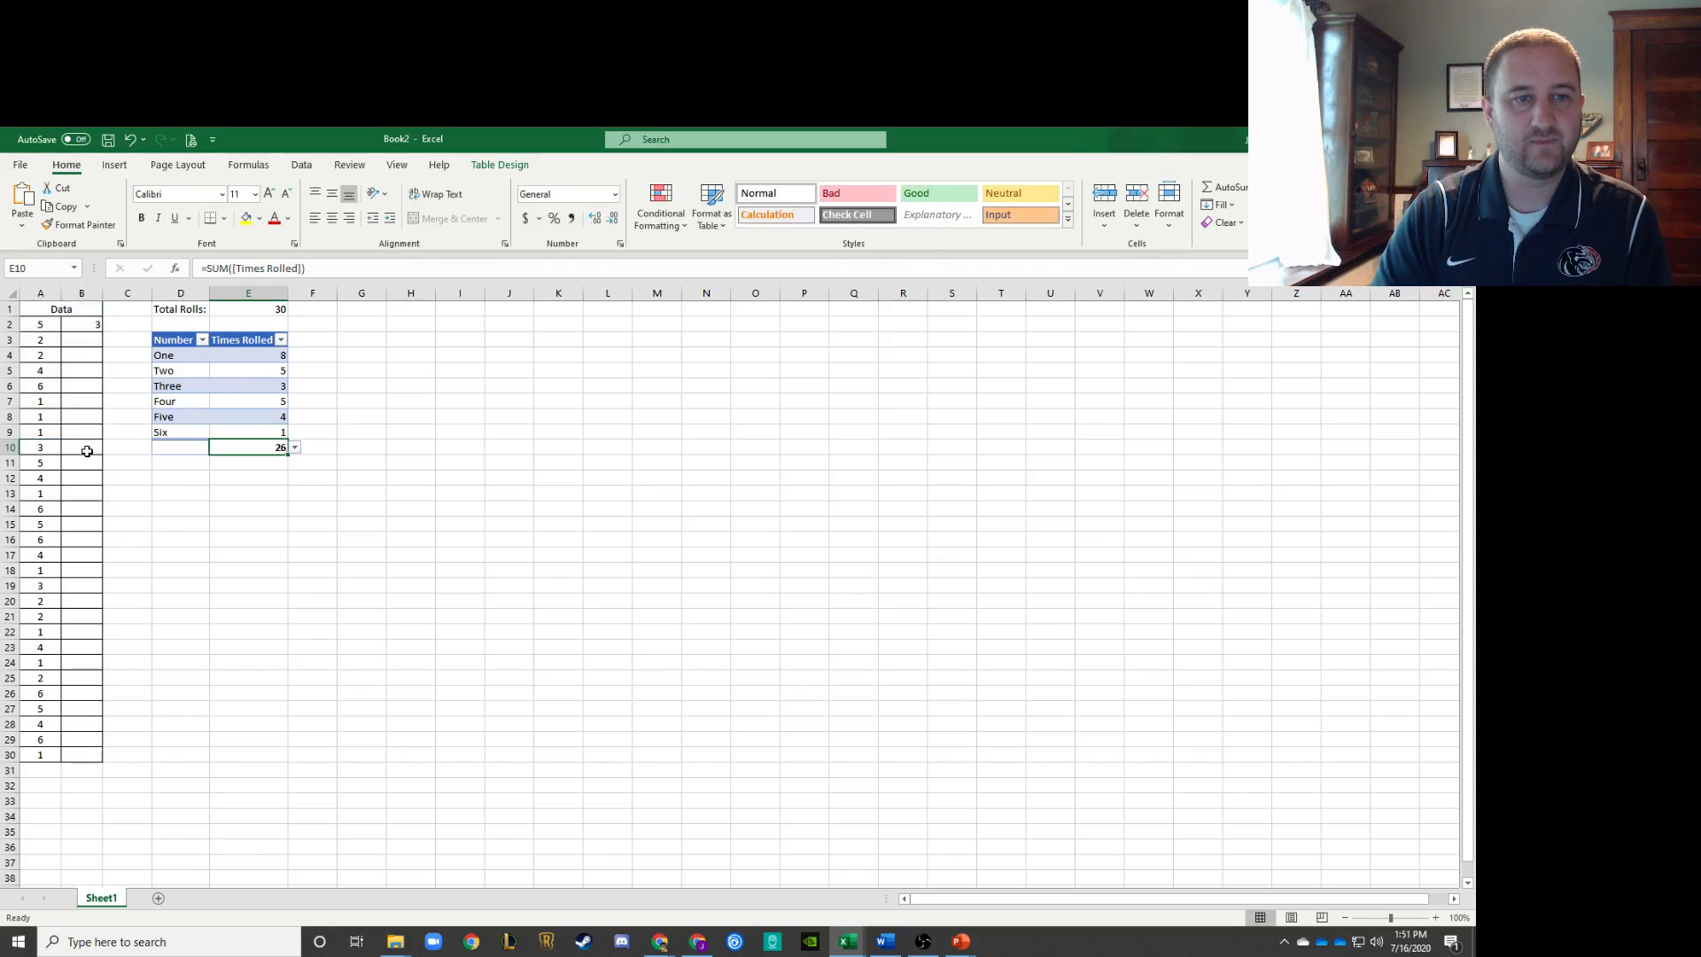
# Extend the COUNTIF range in cell E9 back to A1:B30
pyautogui.click(256, 430)
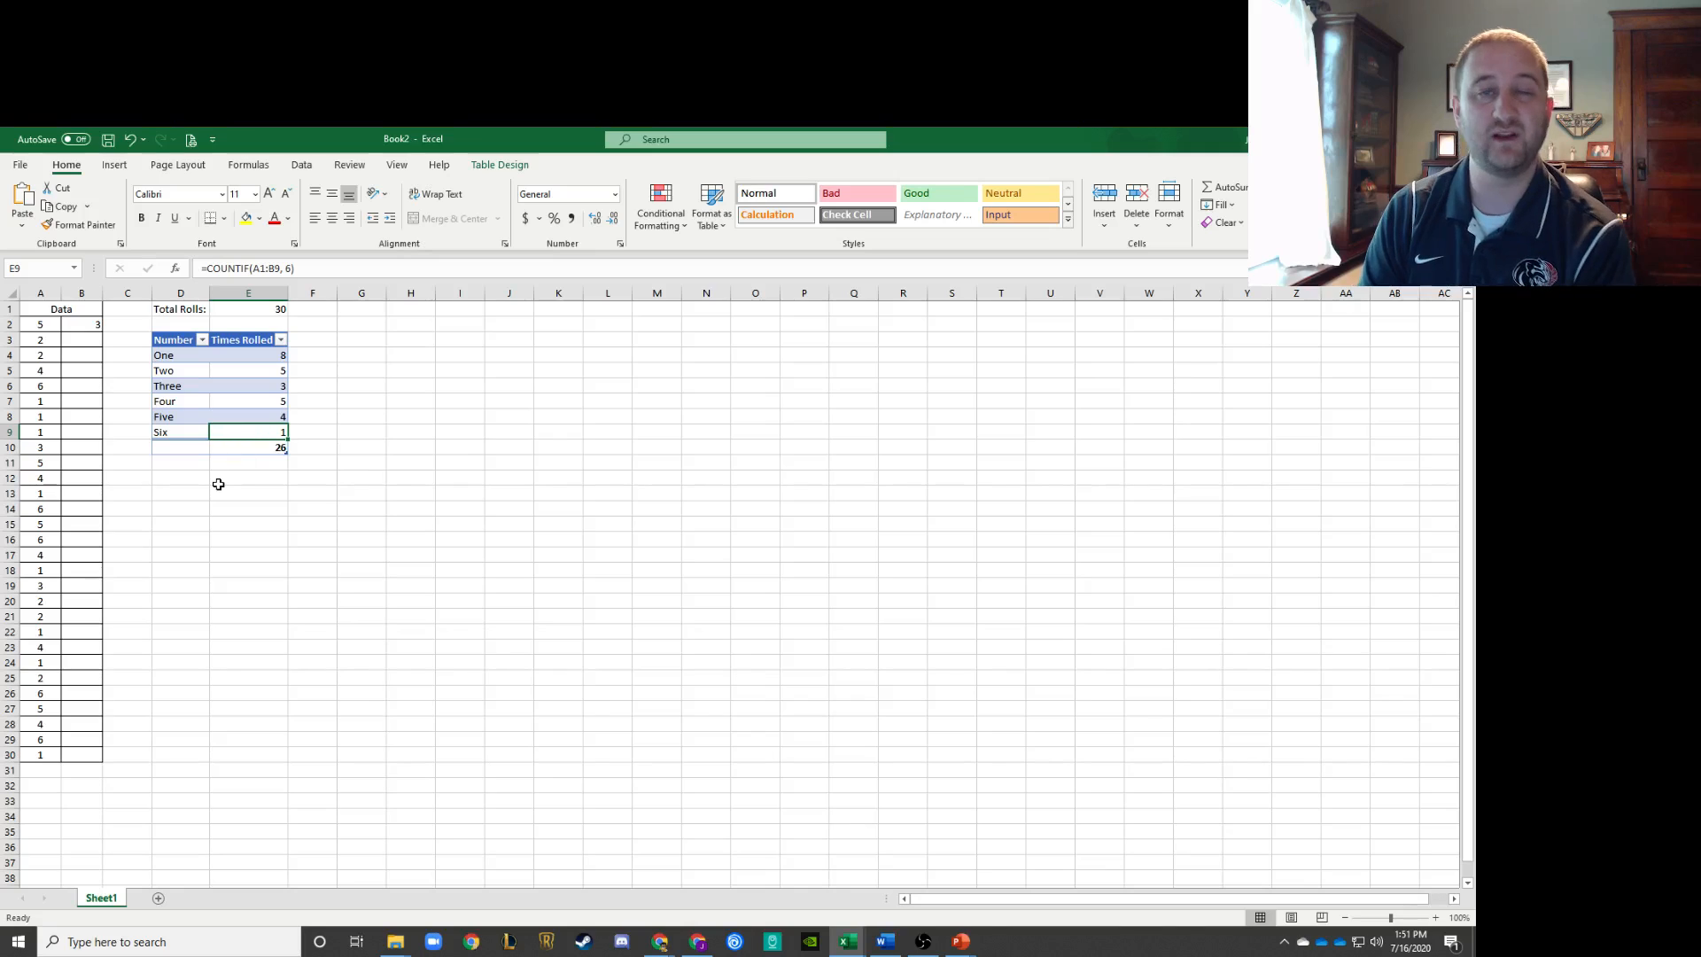
pyautogui.click(275, 273)
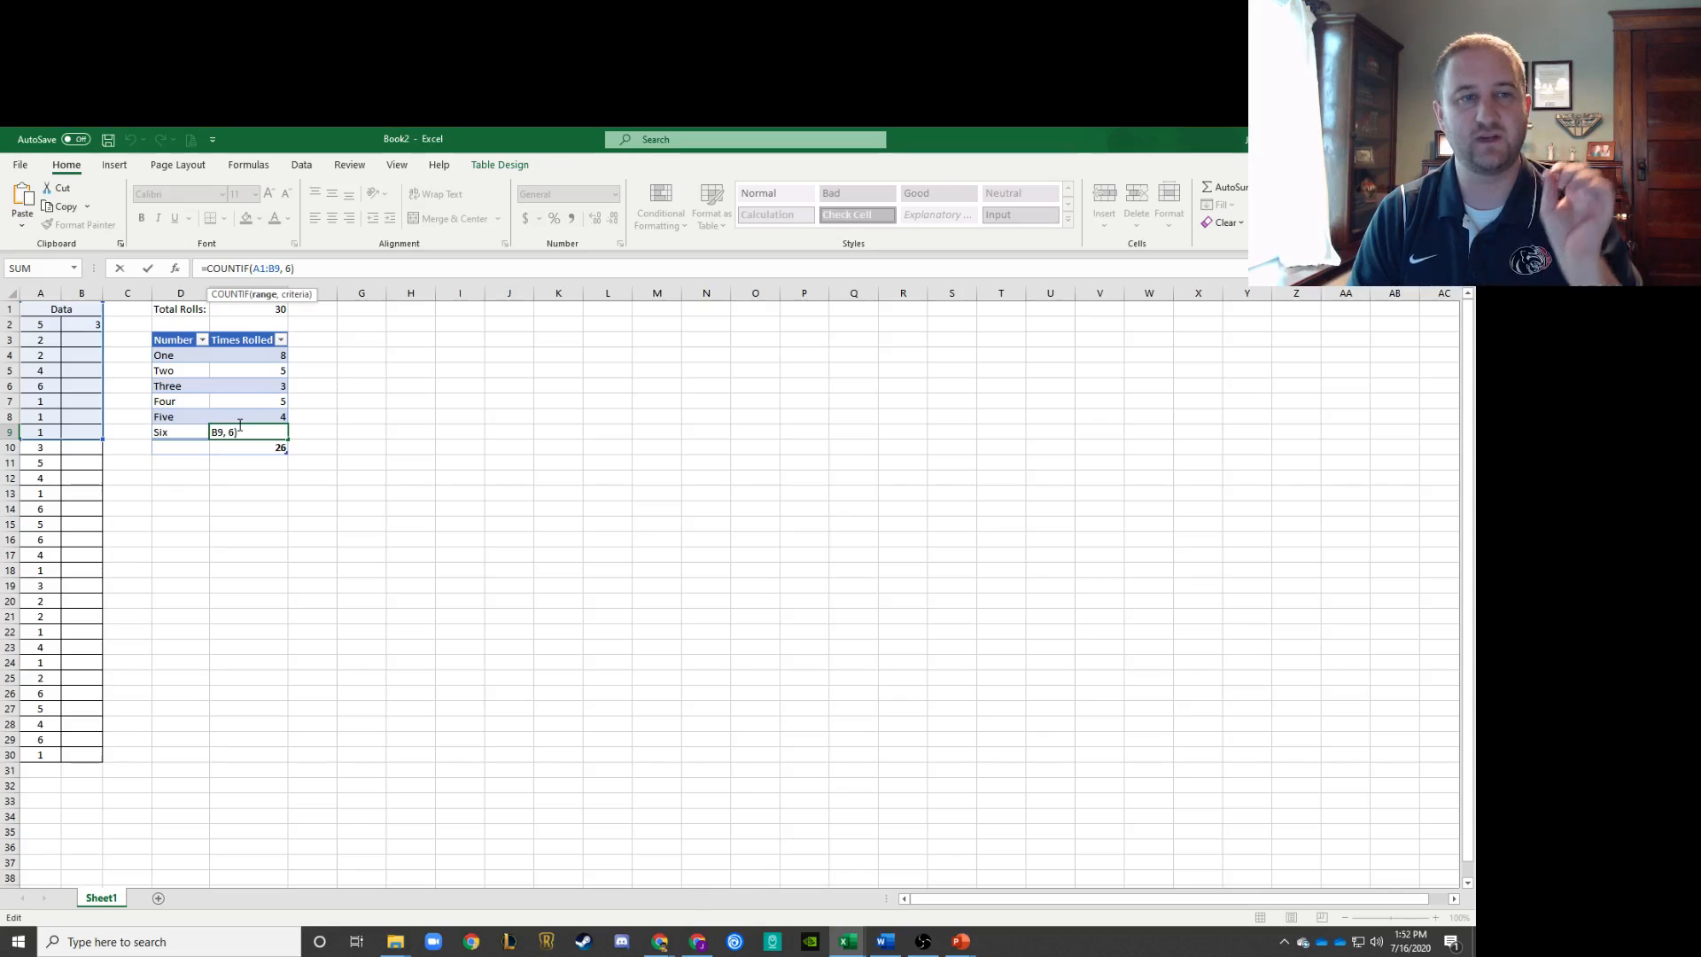
pyautogui.moveTo(105, 439); pyautogui.dragTo(94, 767)
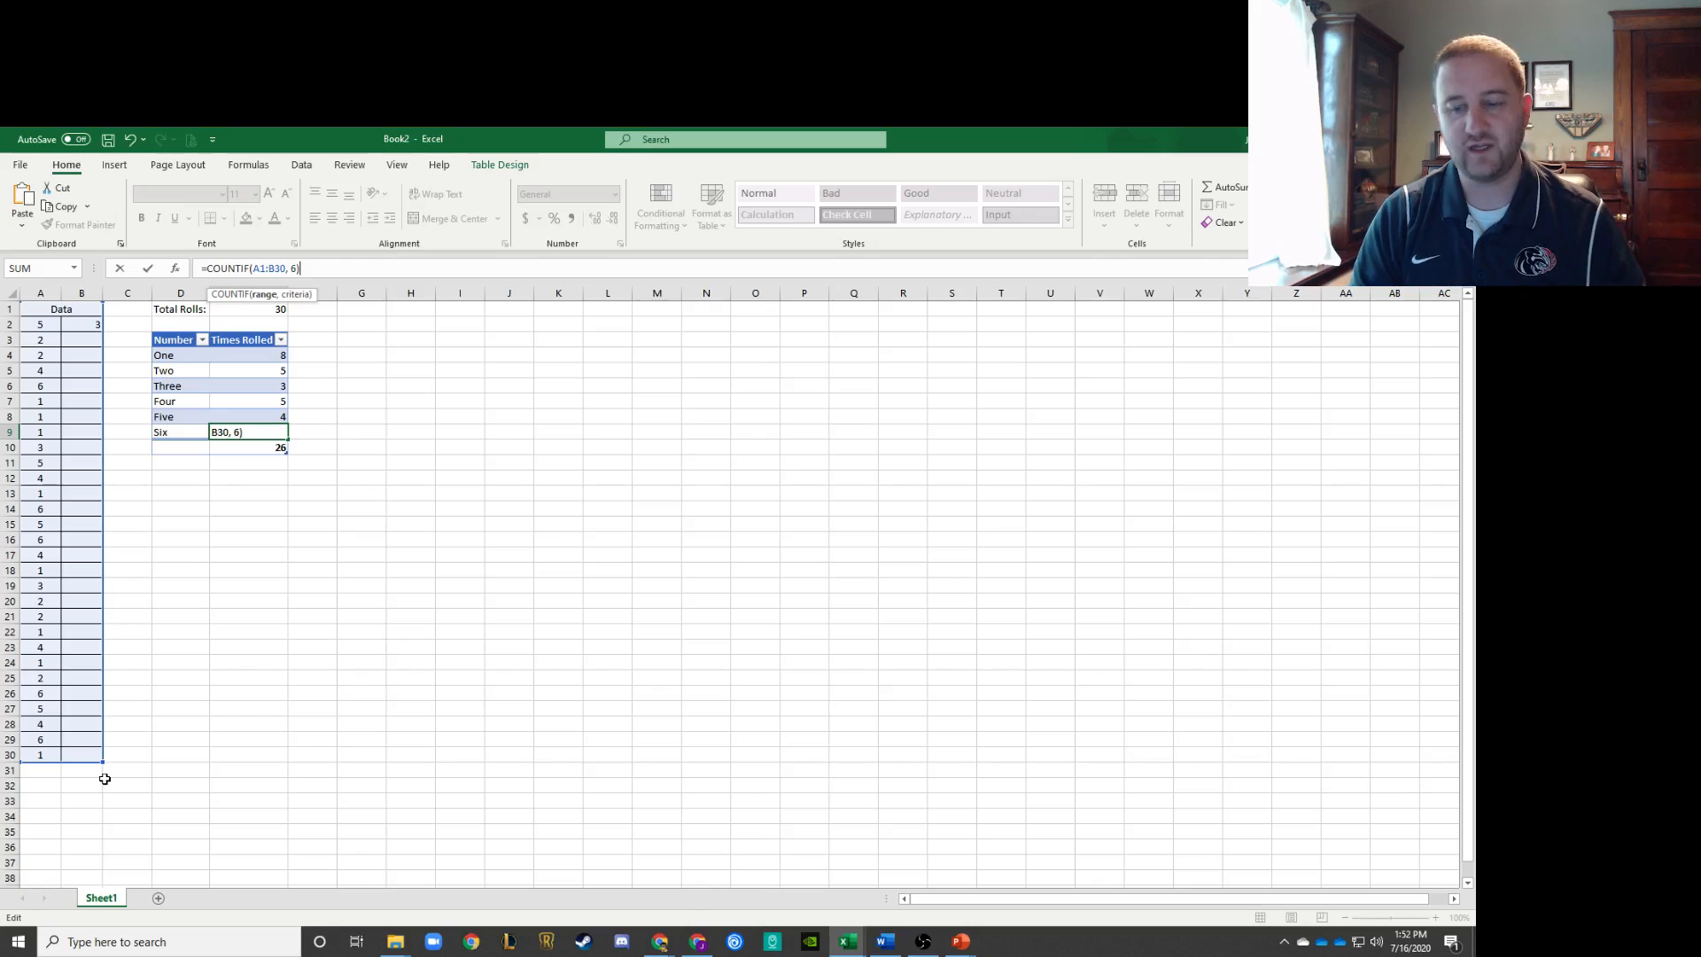
pyautogui.press('Return')
pyautogui.click(252, 523)
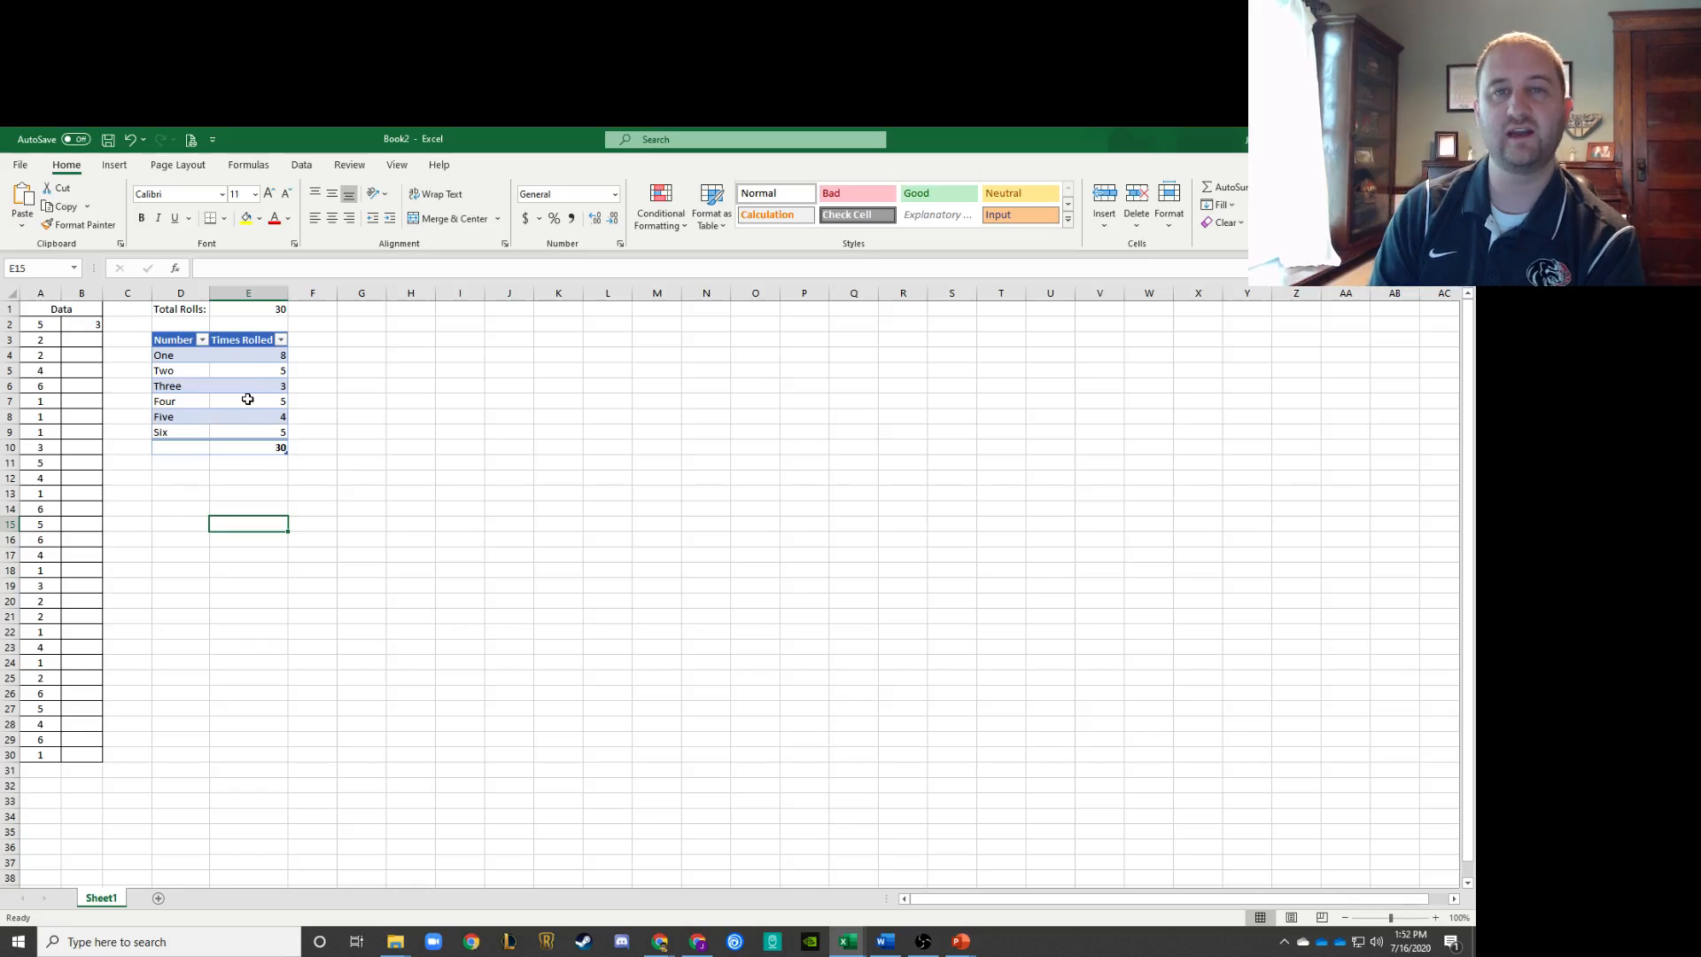
# Narrow the empty column C and check the COUNTIF formulas in cells E4 through E9
pyautogui.moveTo(152, 296); pyautogui.dragTo(124, 296)
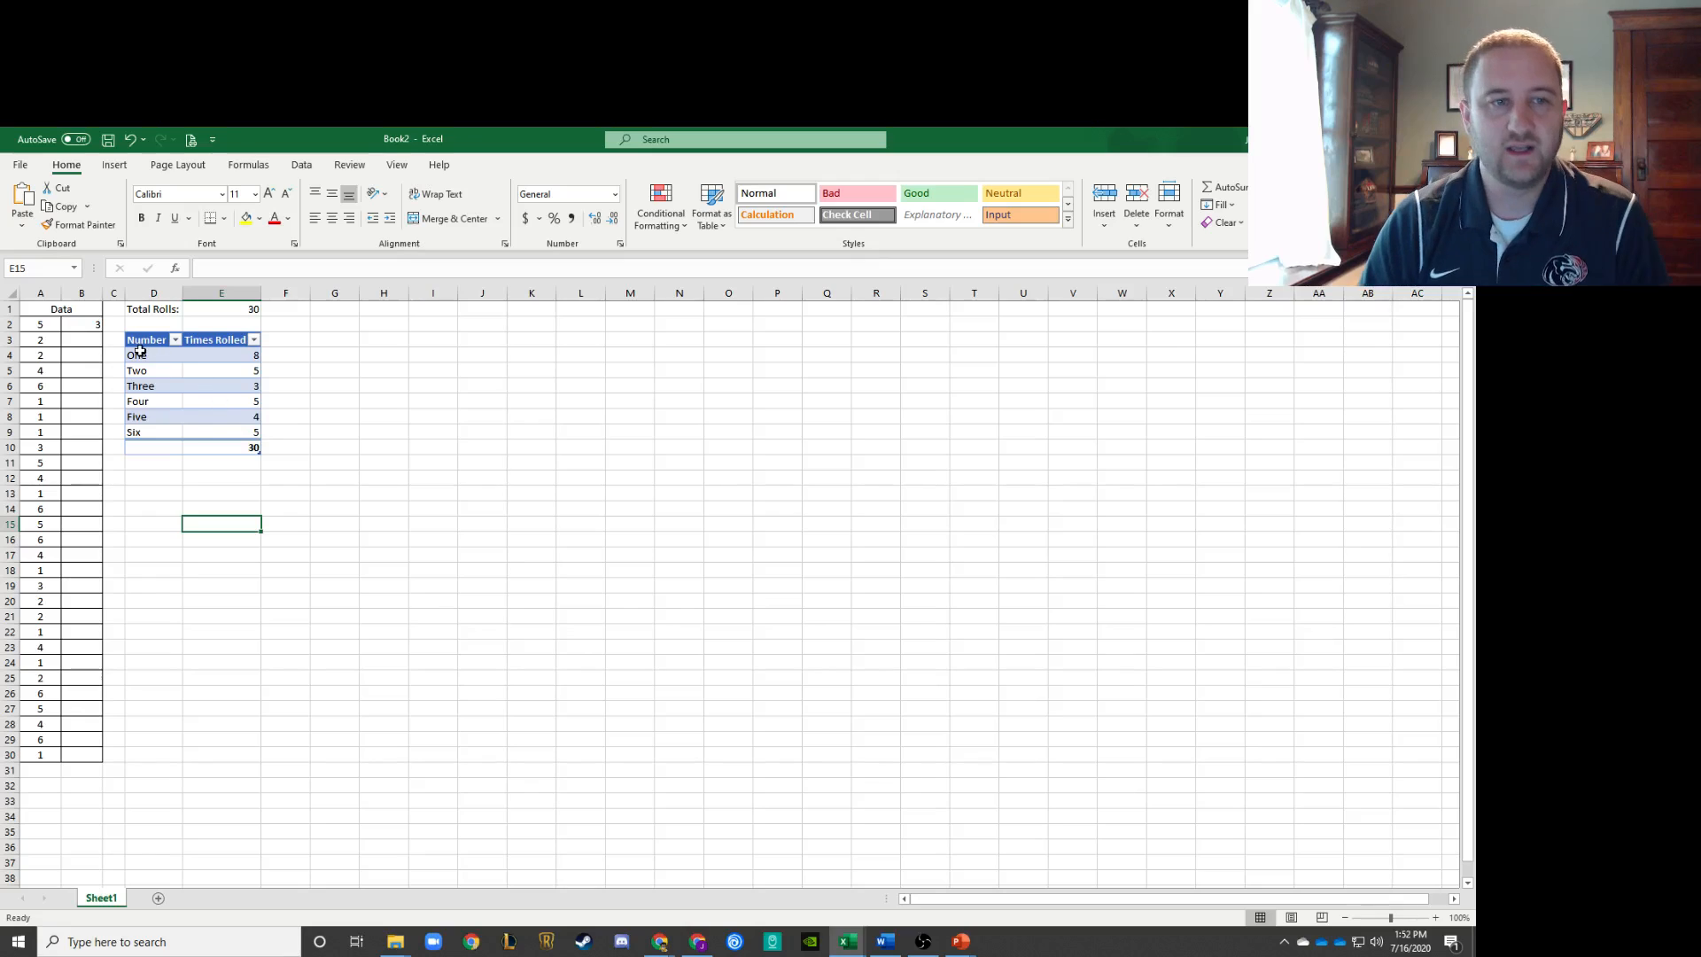
pyautogui.click(242, 353)
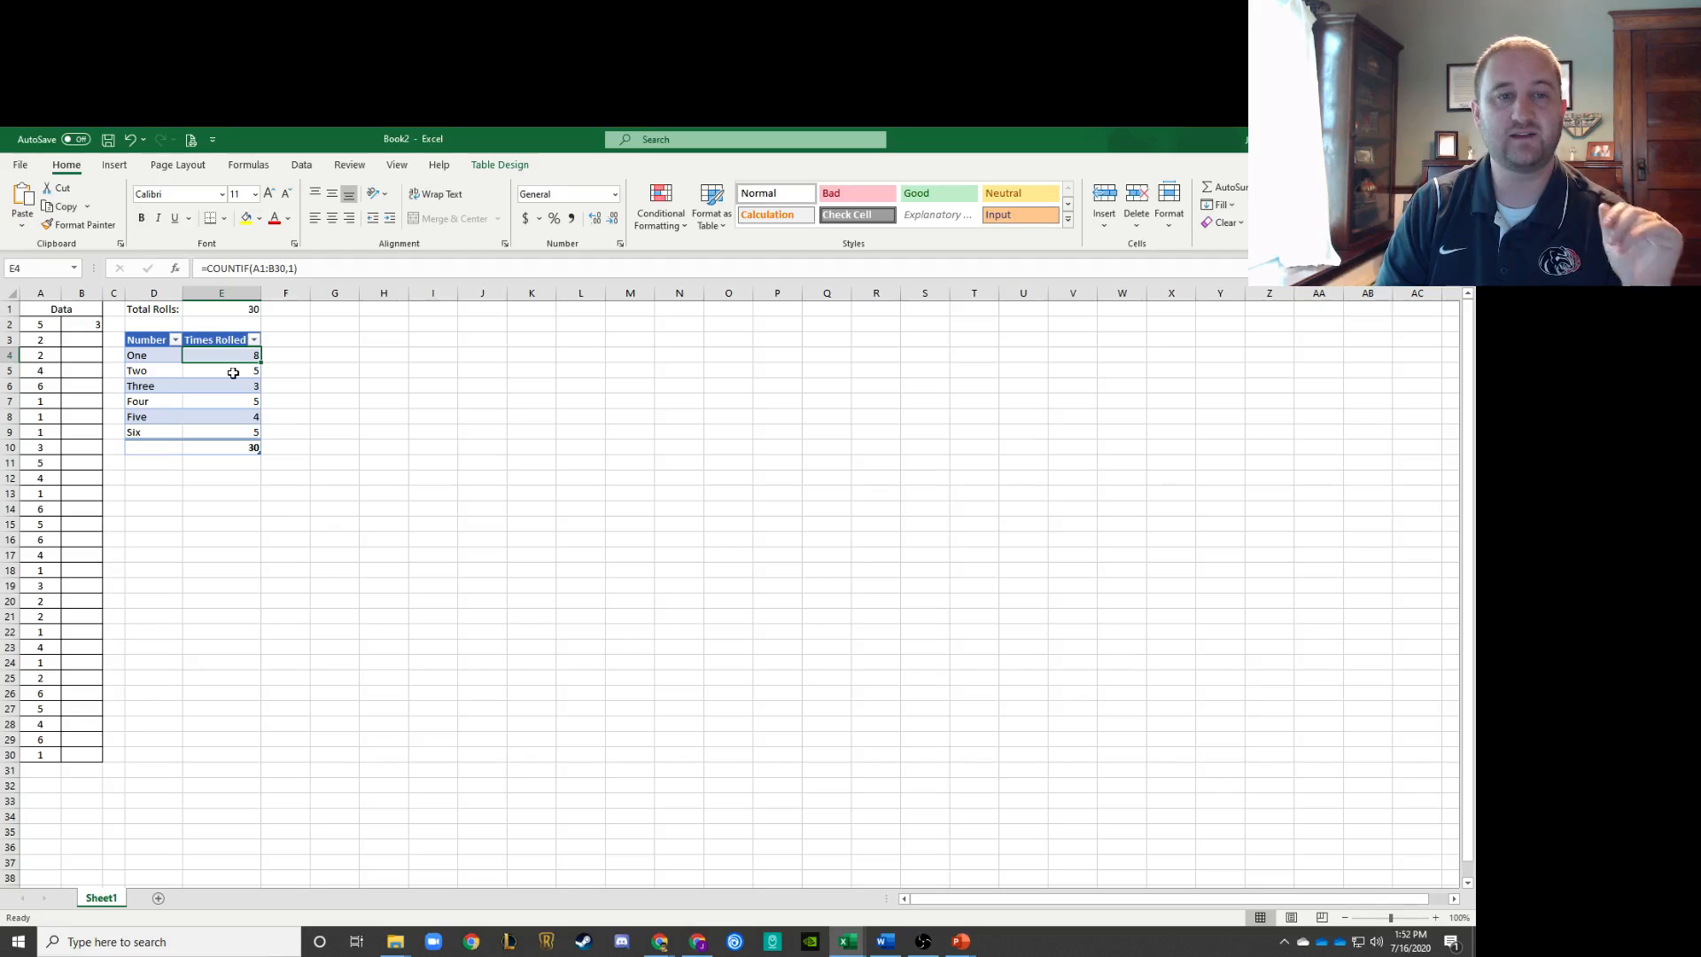
pyautogui.click(233, 373)
pyautogui.click(232, 386)
pyautogui.click(233, 401)
pyautogui.click(233, 416)
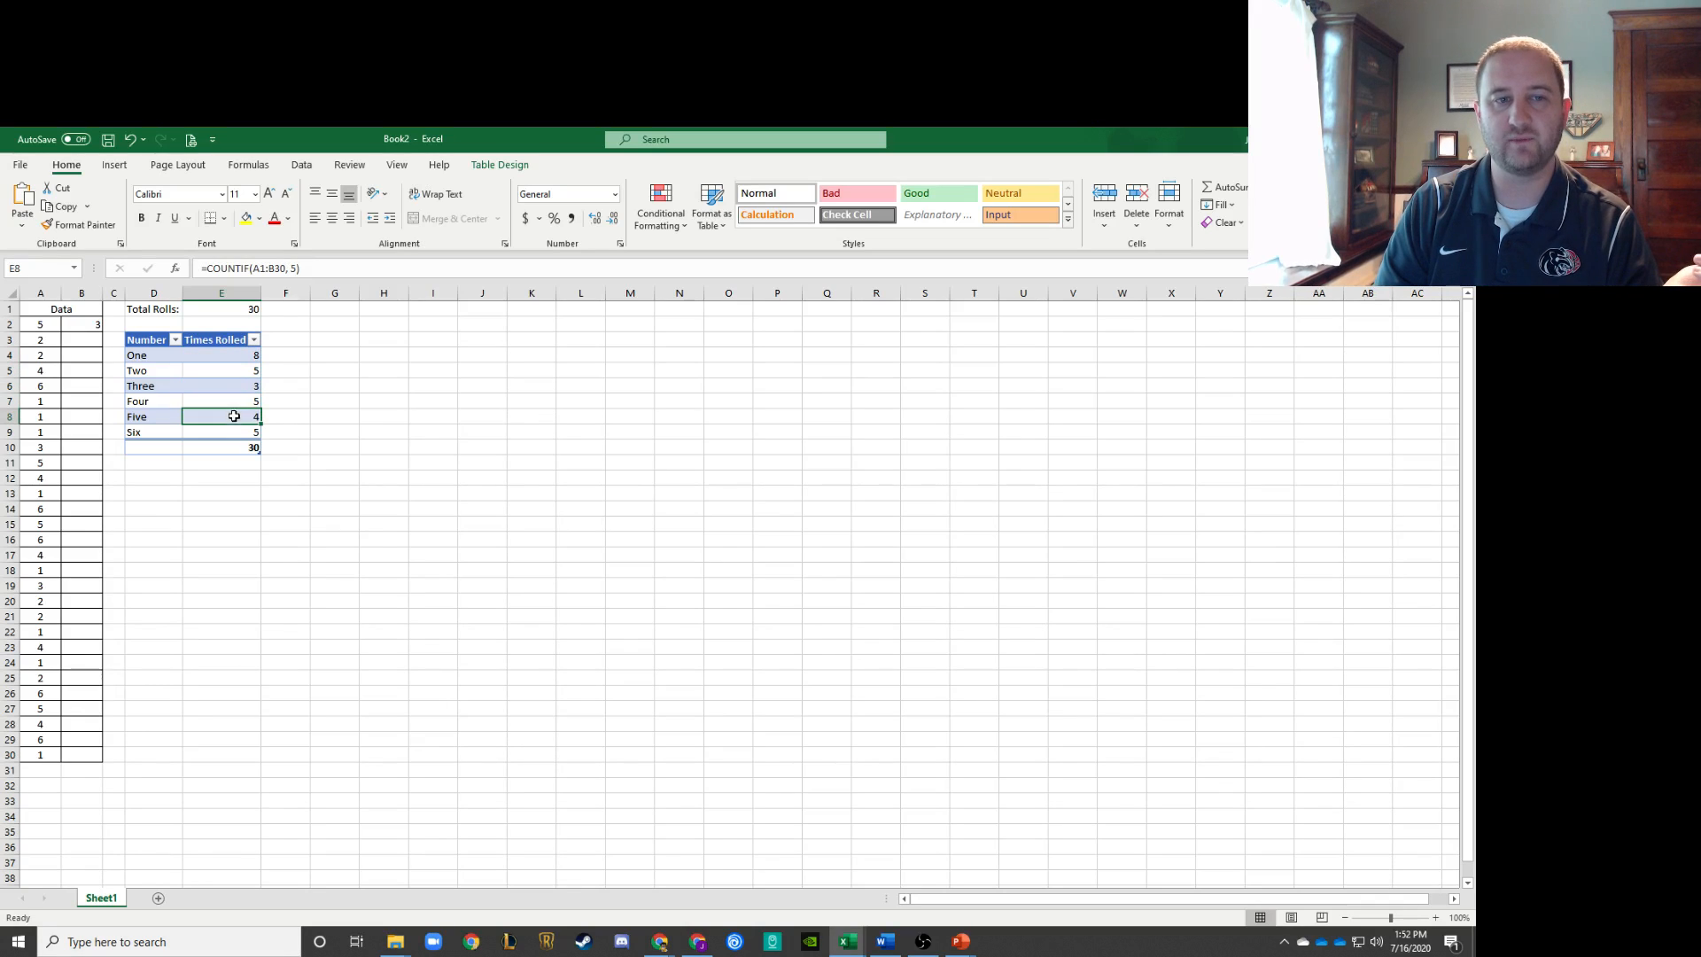
pyautogui.click(236, 433)
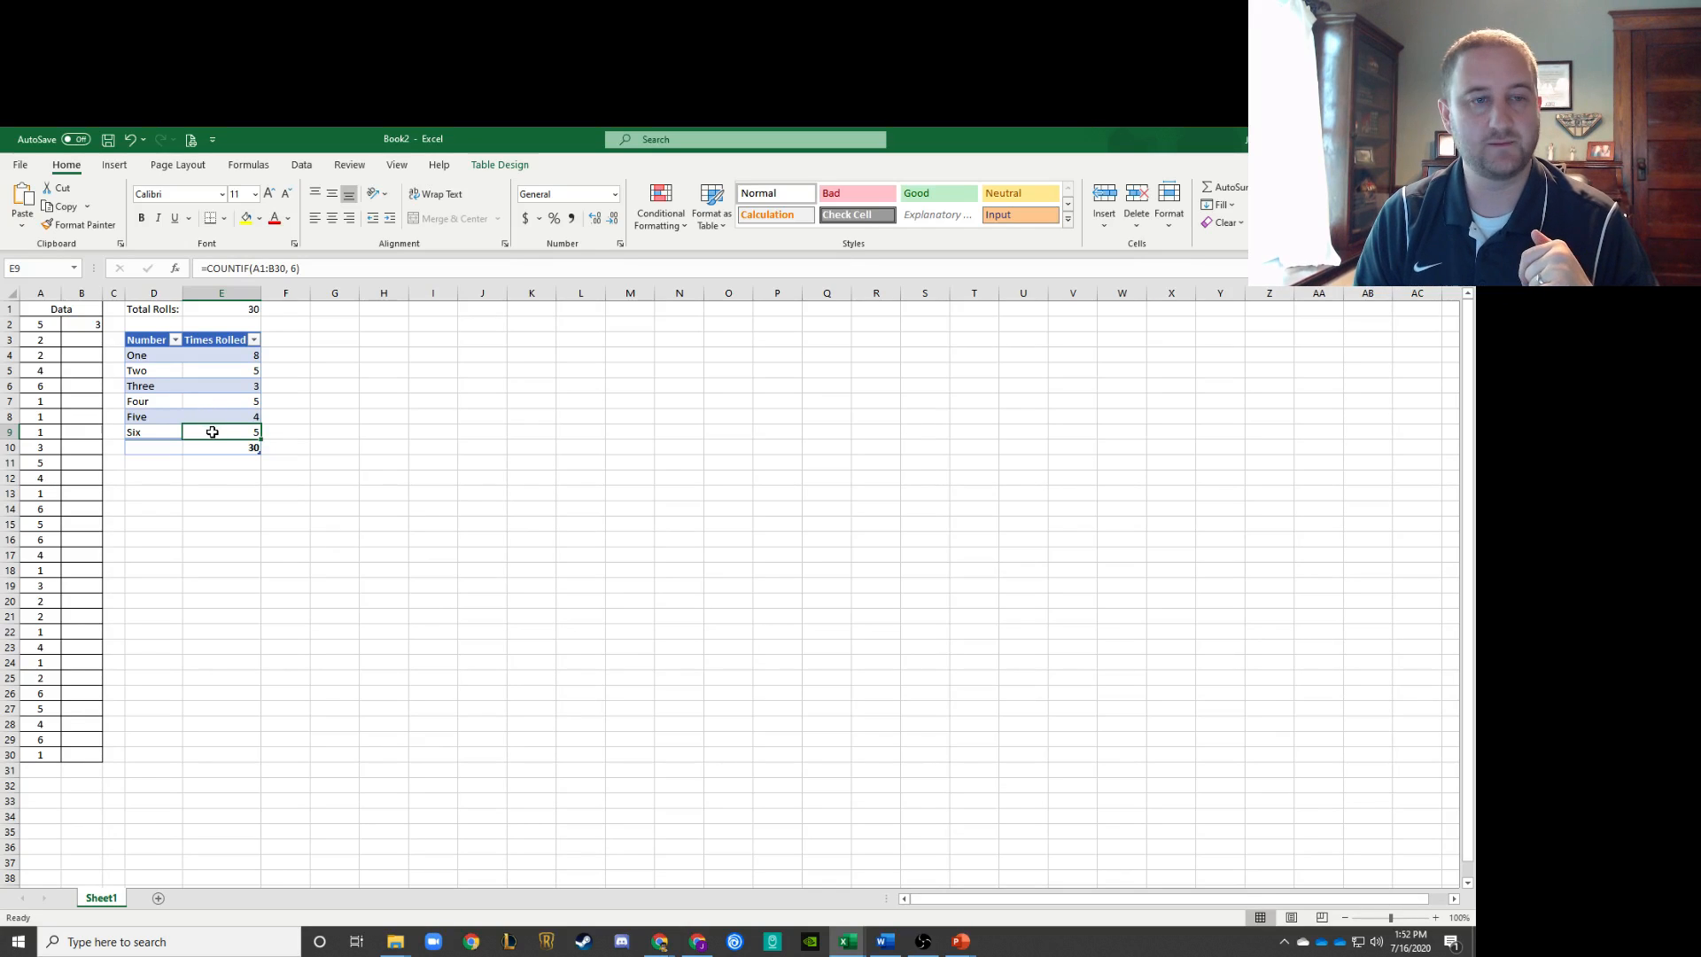
pyautogui.click(230, 504)
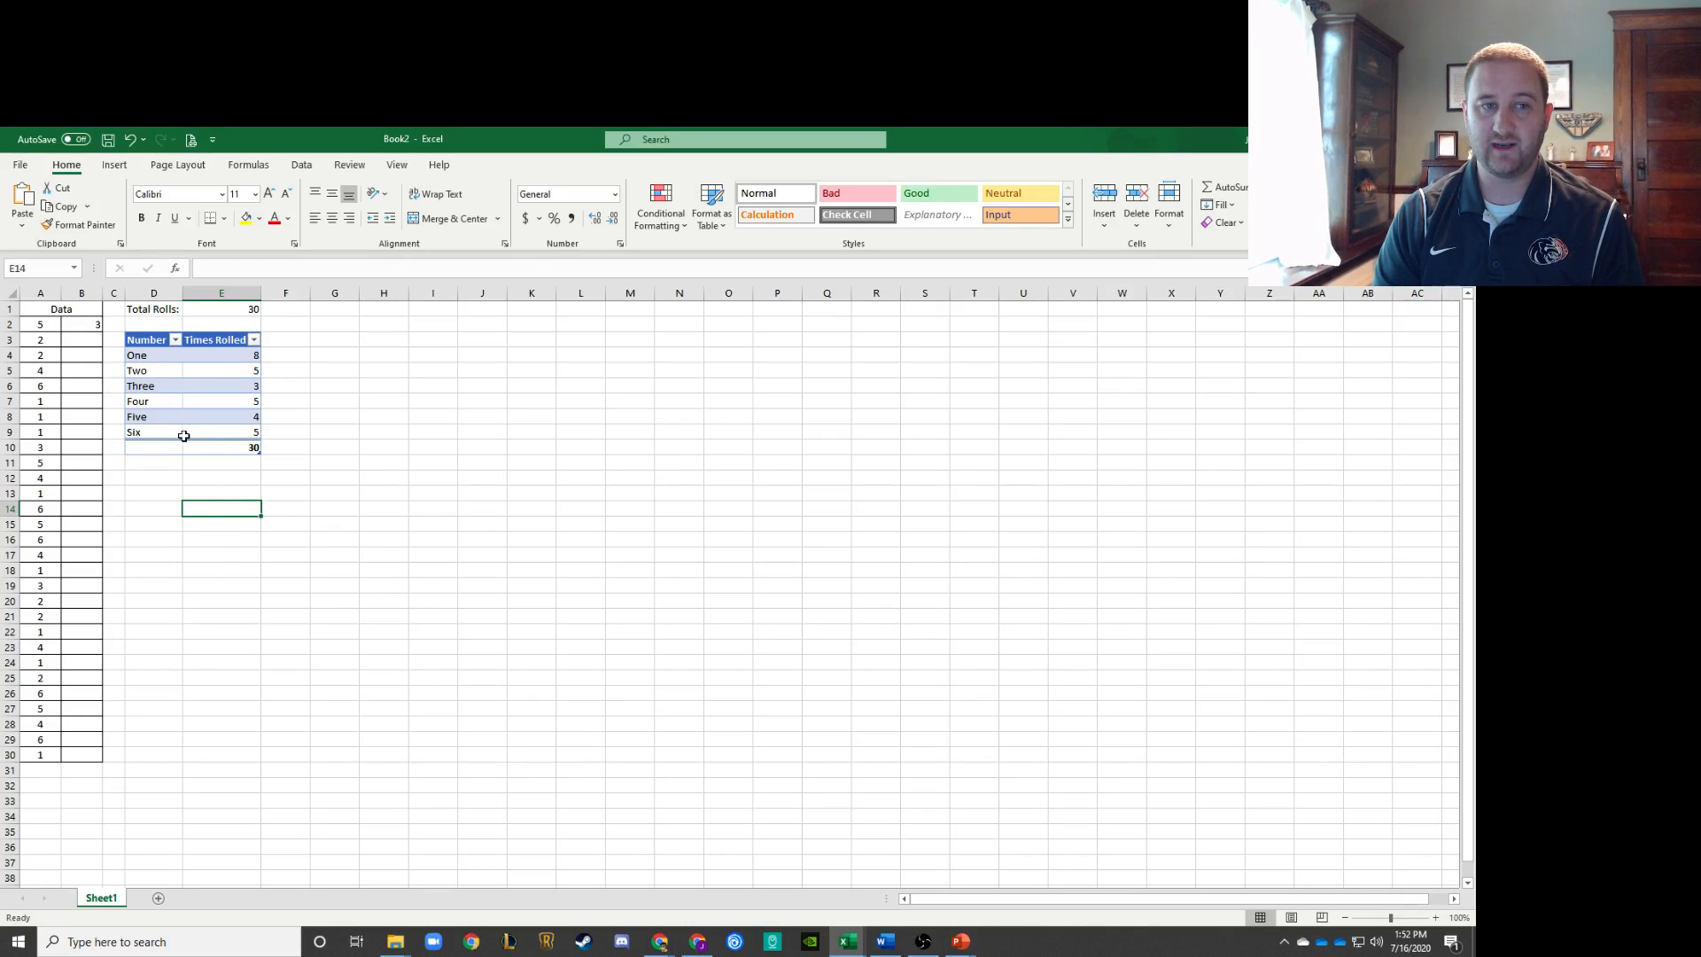
# Select the summary table range D3:E10 and open the recommended charts for it
pyautogui.moveTo(142, 340); pyautogui.dragTo(236, 450)
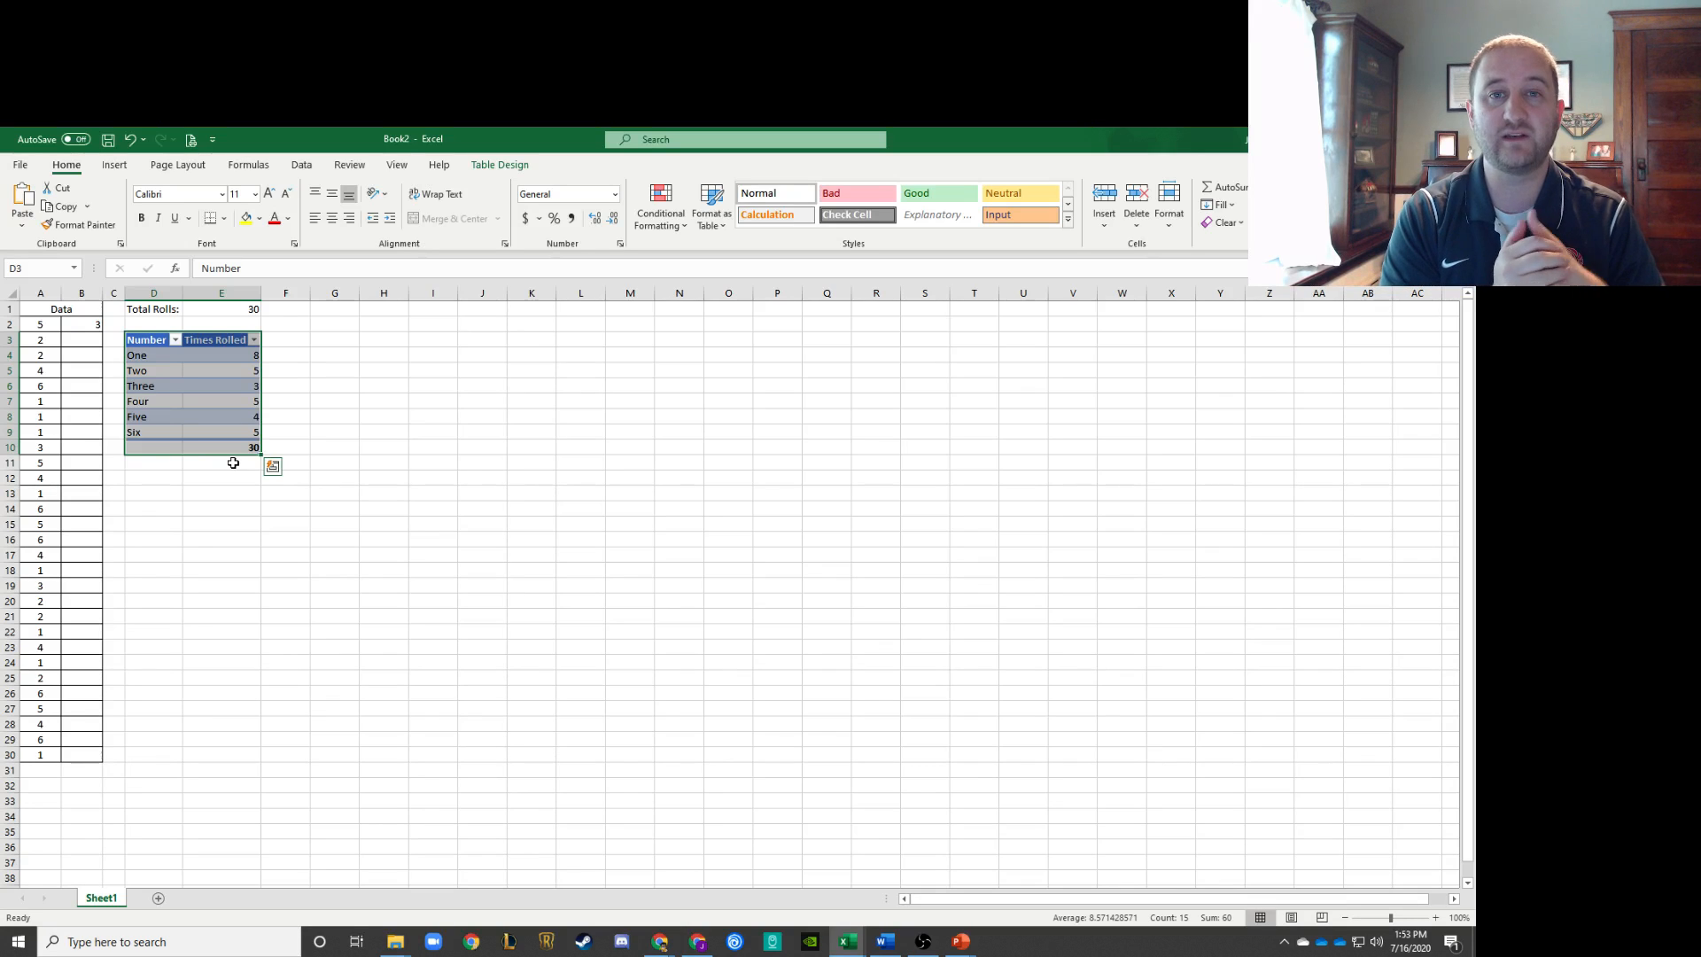
pyautogui.click(213, 537)
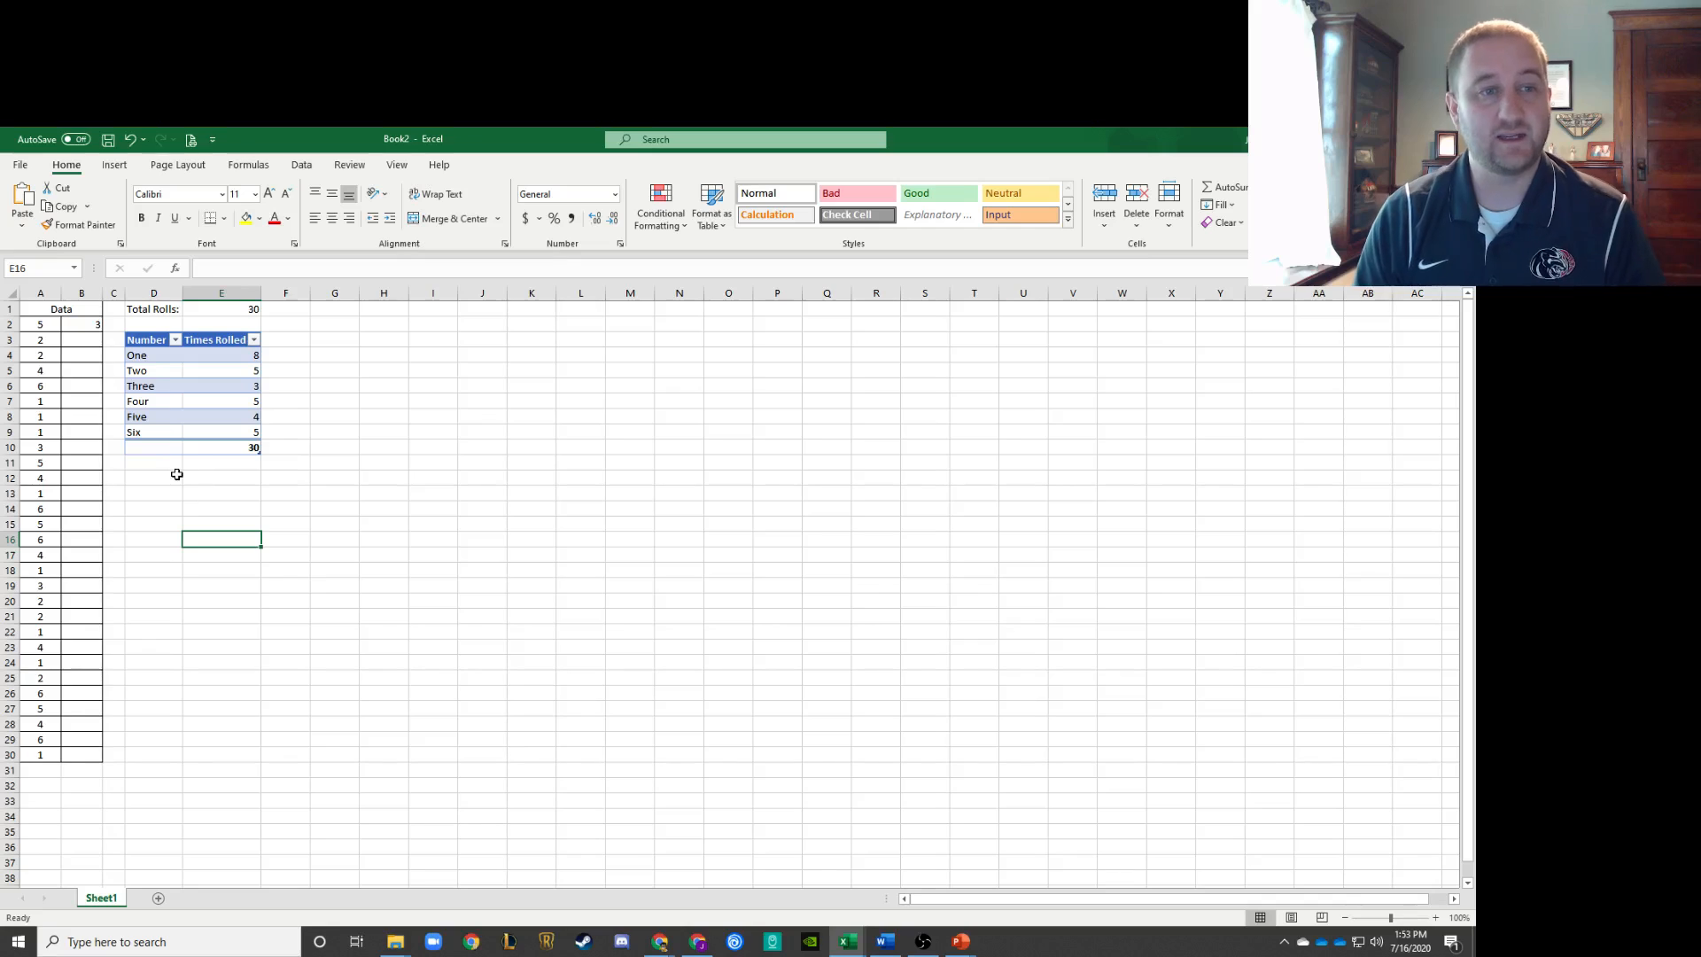
pyautogui.moveTo(145, 340); pyautogui.dragTo(240, 446)
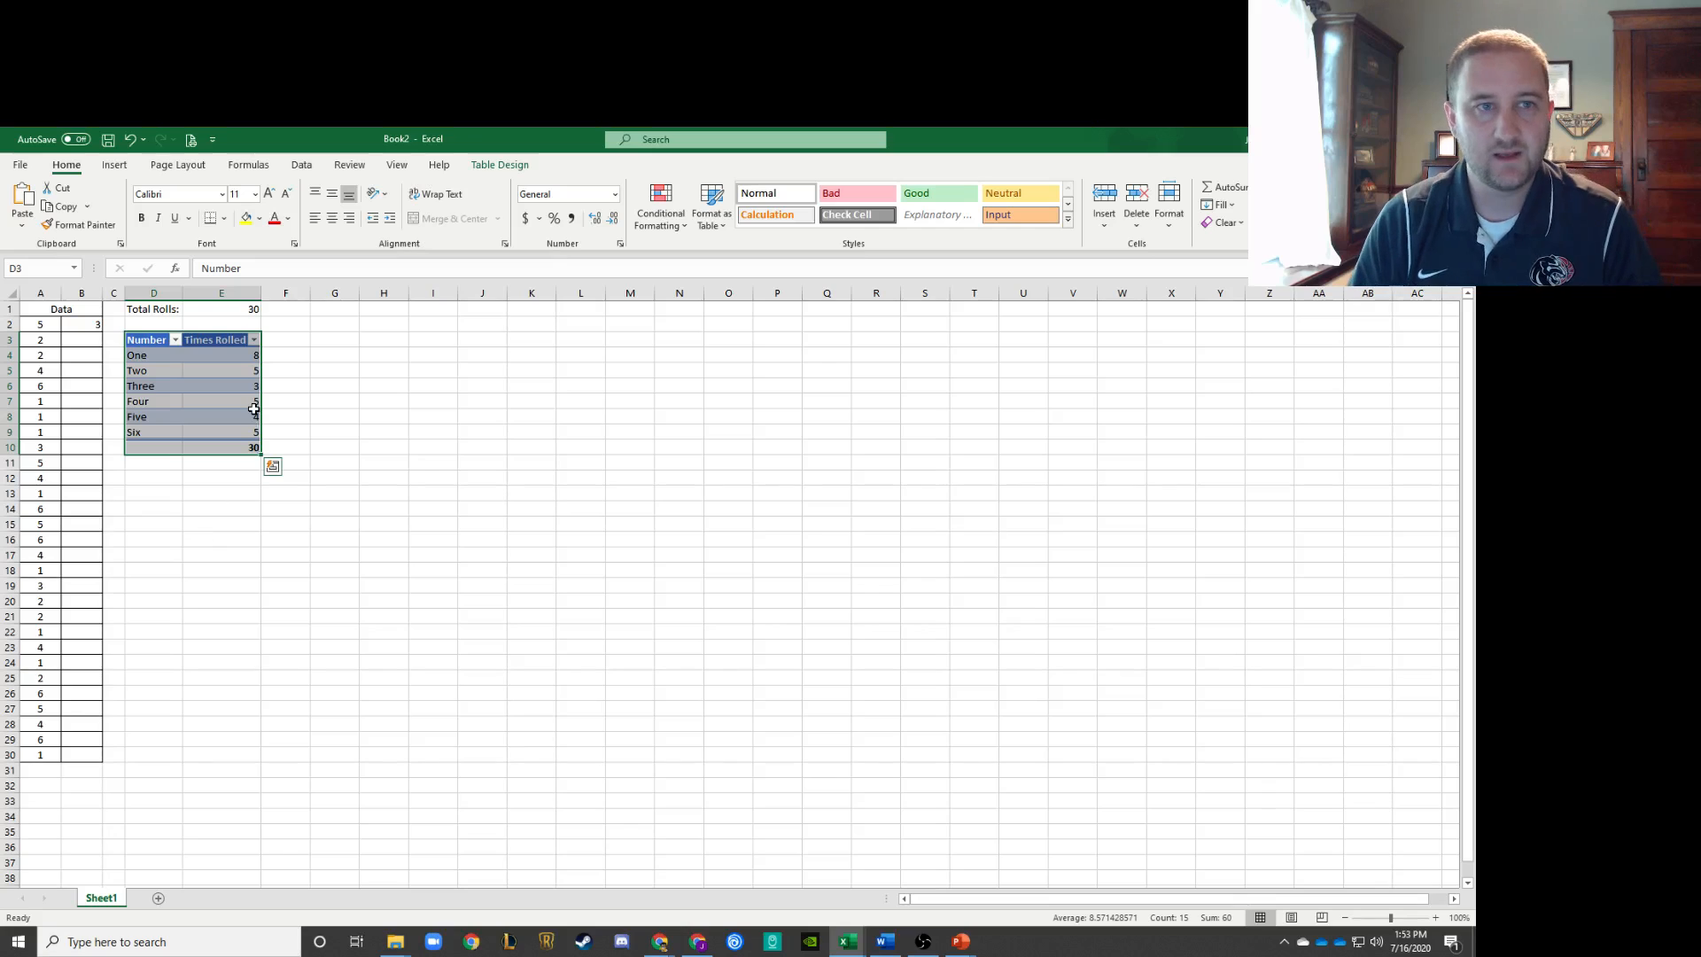
pyautogui.click(116, 166)
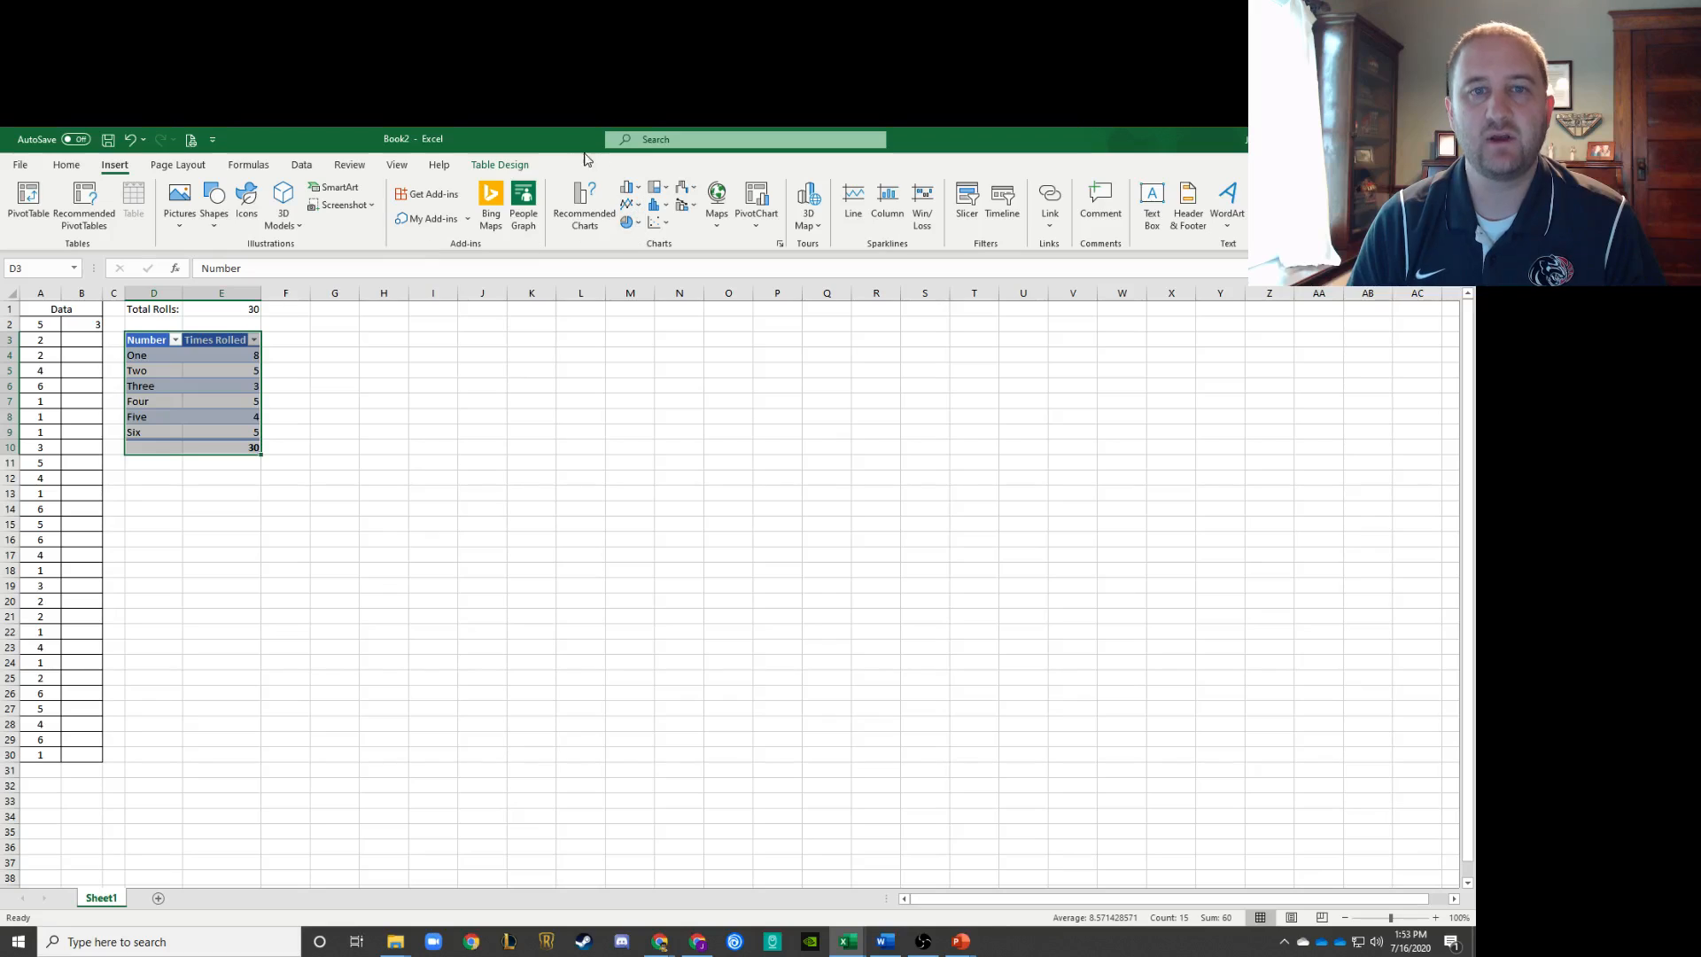
pyautogui.click(592, 223)
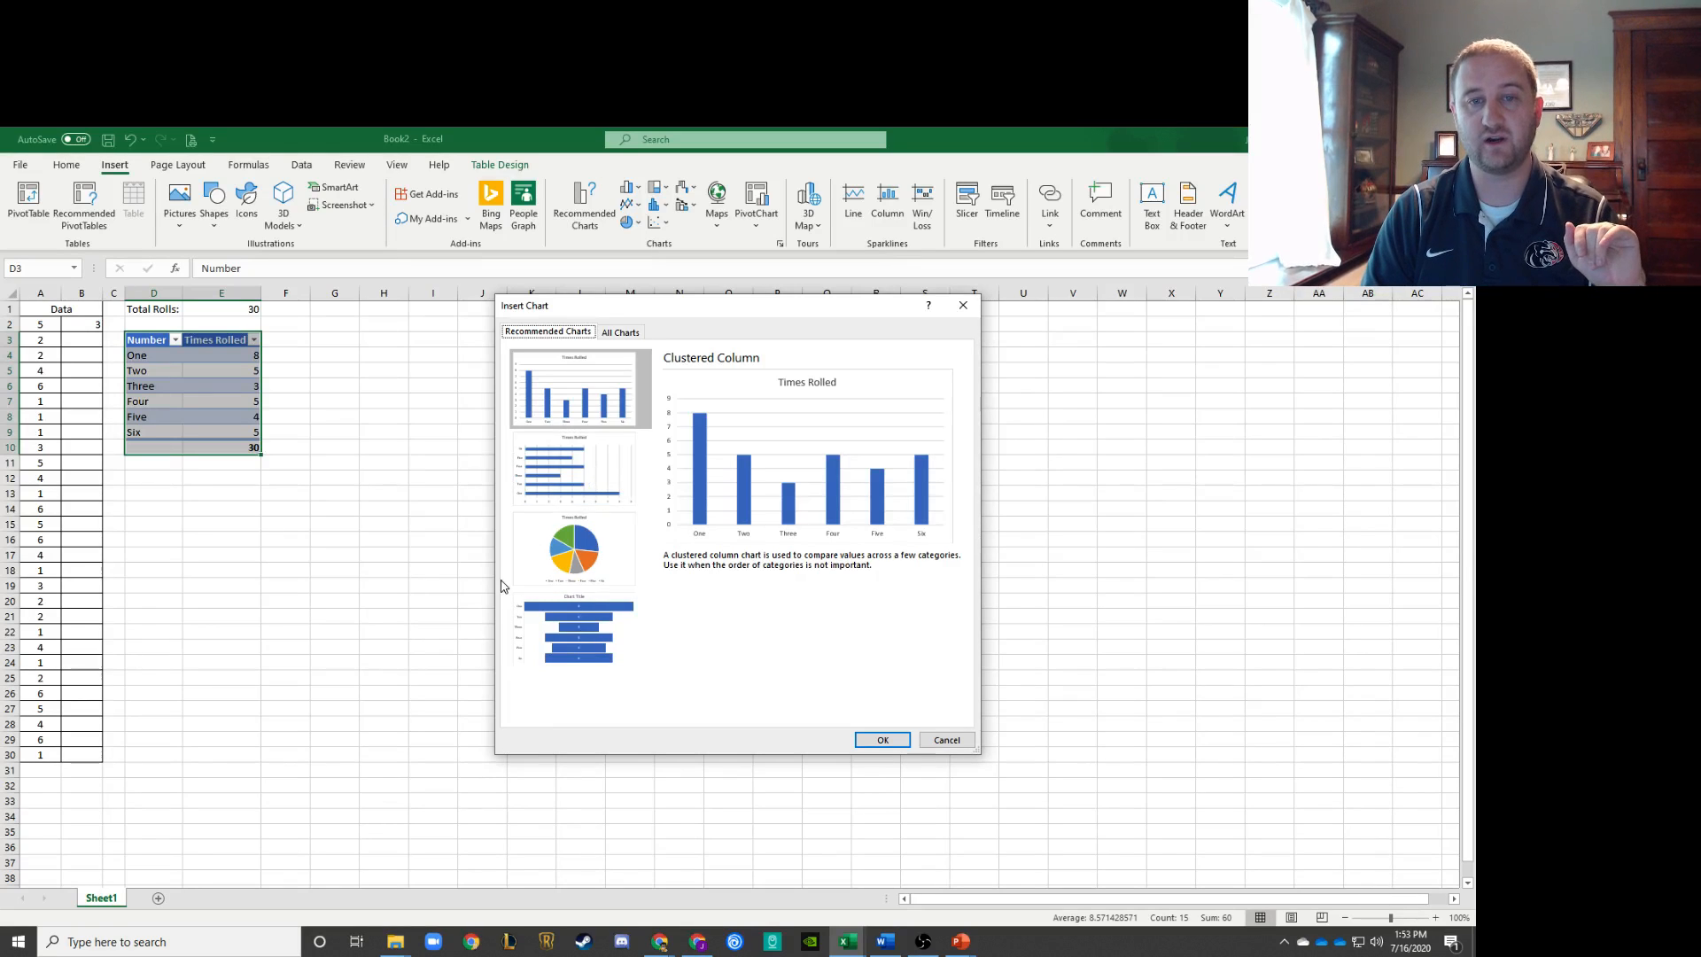
# Browse all chart types and preview the pie, bar and histogram options for the table data
pyautogui.click(614, 334)
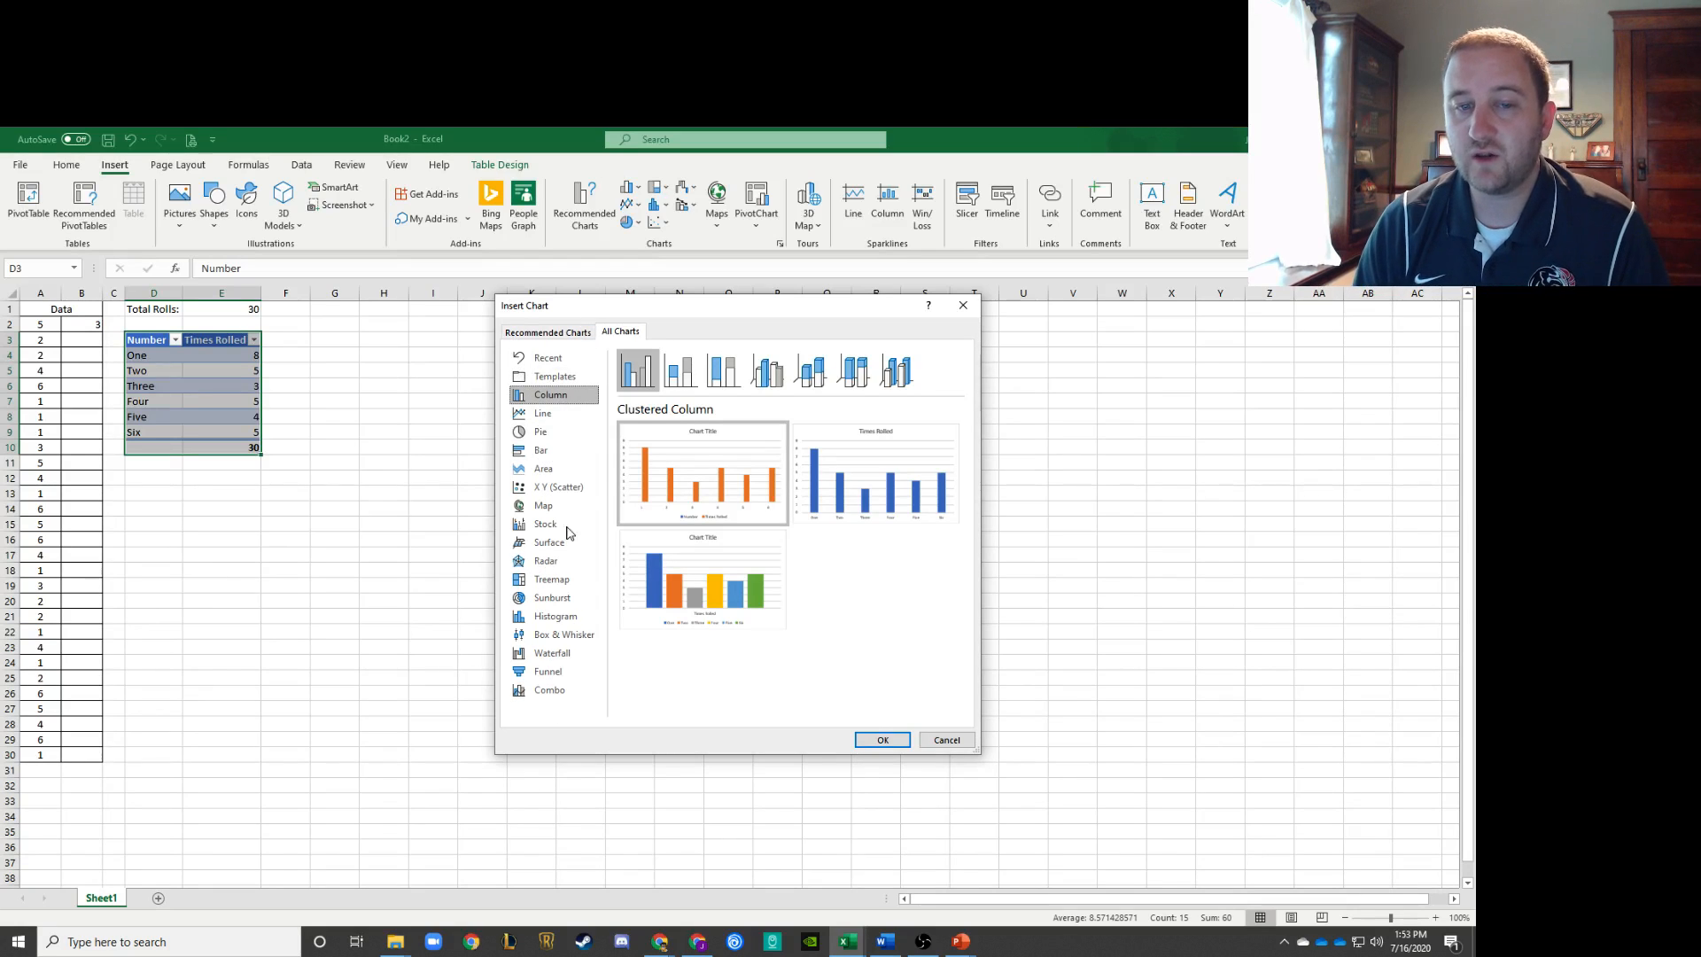
pyautogui.click(550, 414)
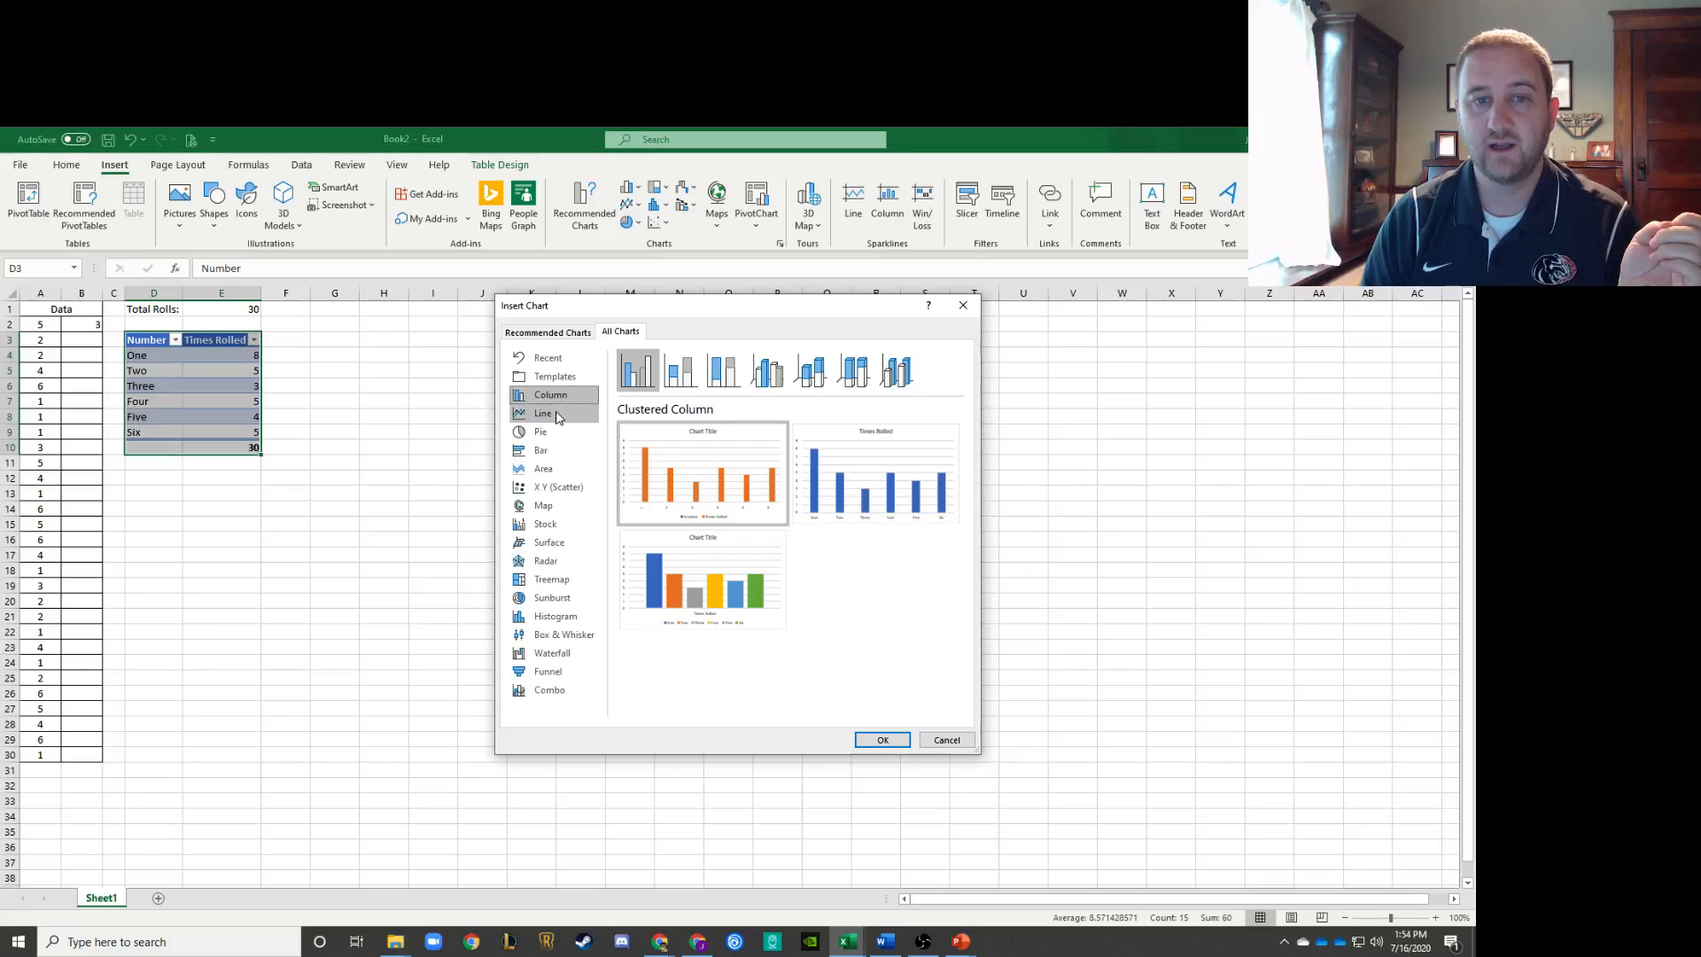
pyautogui.click(540, 431)
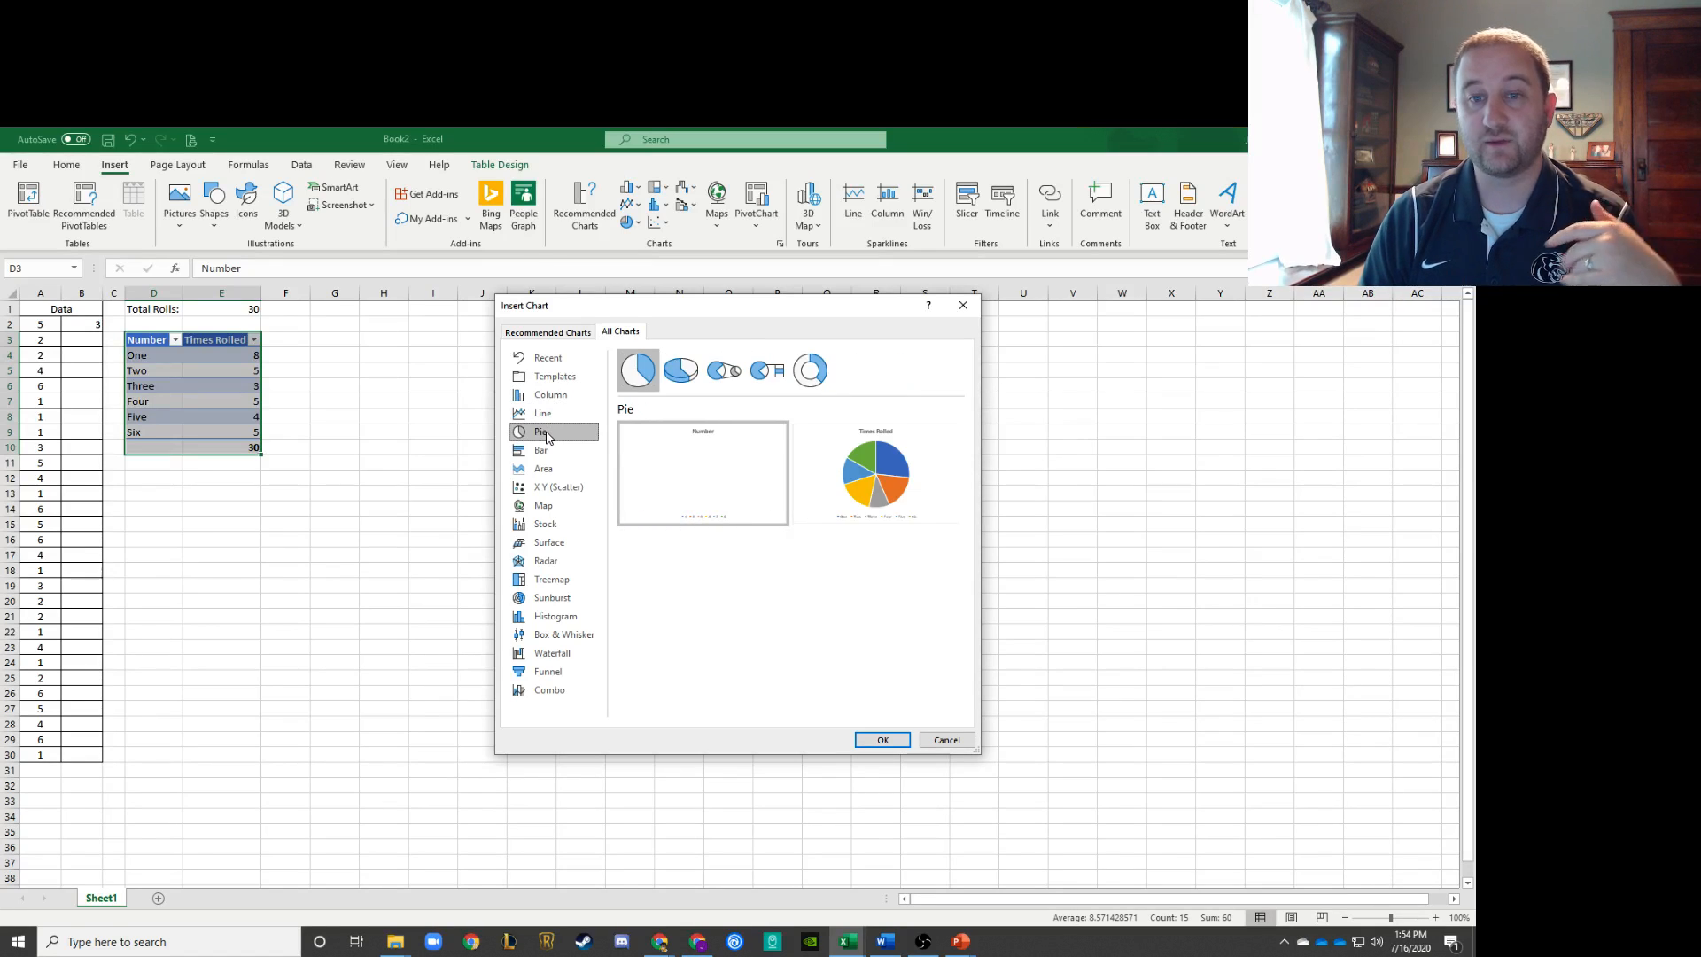
pyautogui.moveTo(853, 461)
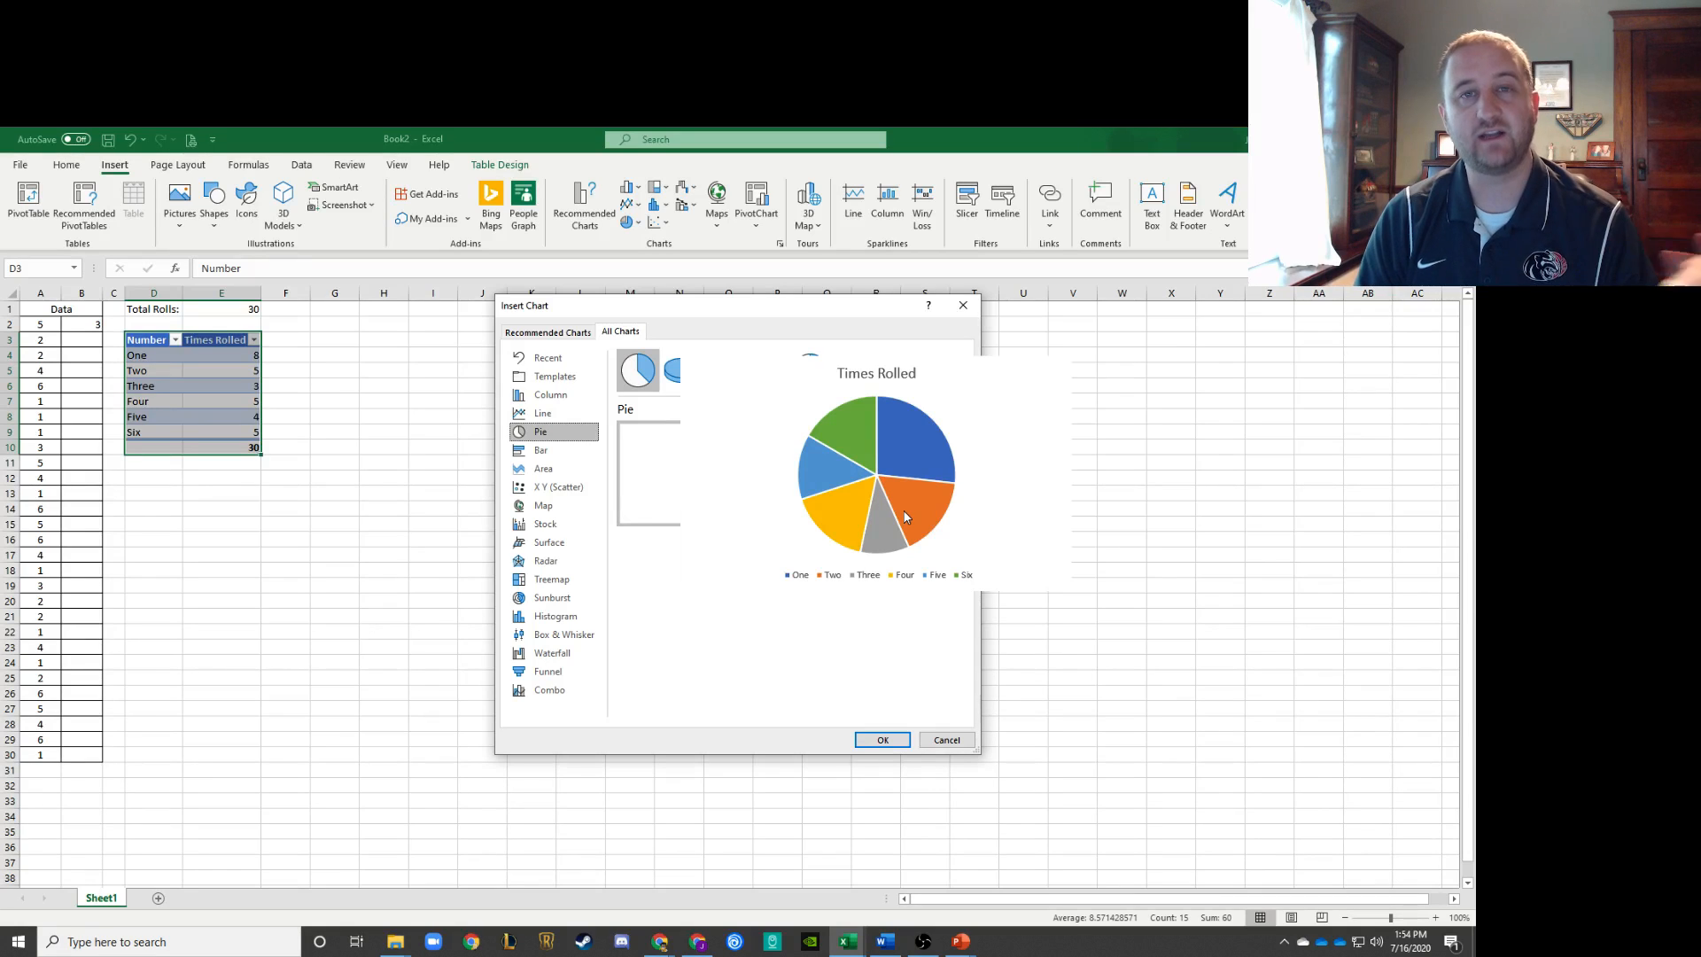
pyautogui.click(562, 452)
pyautogui.moveTo(866, 516)
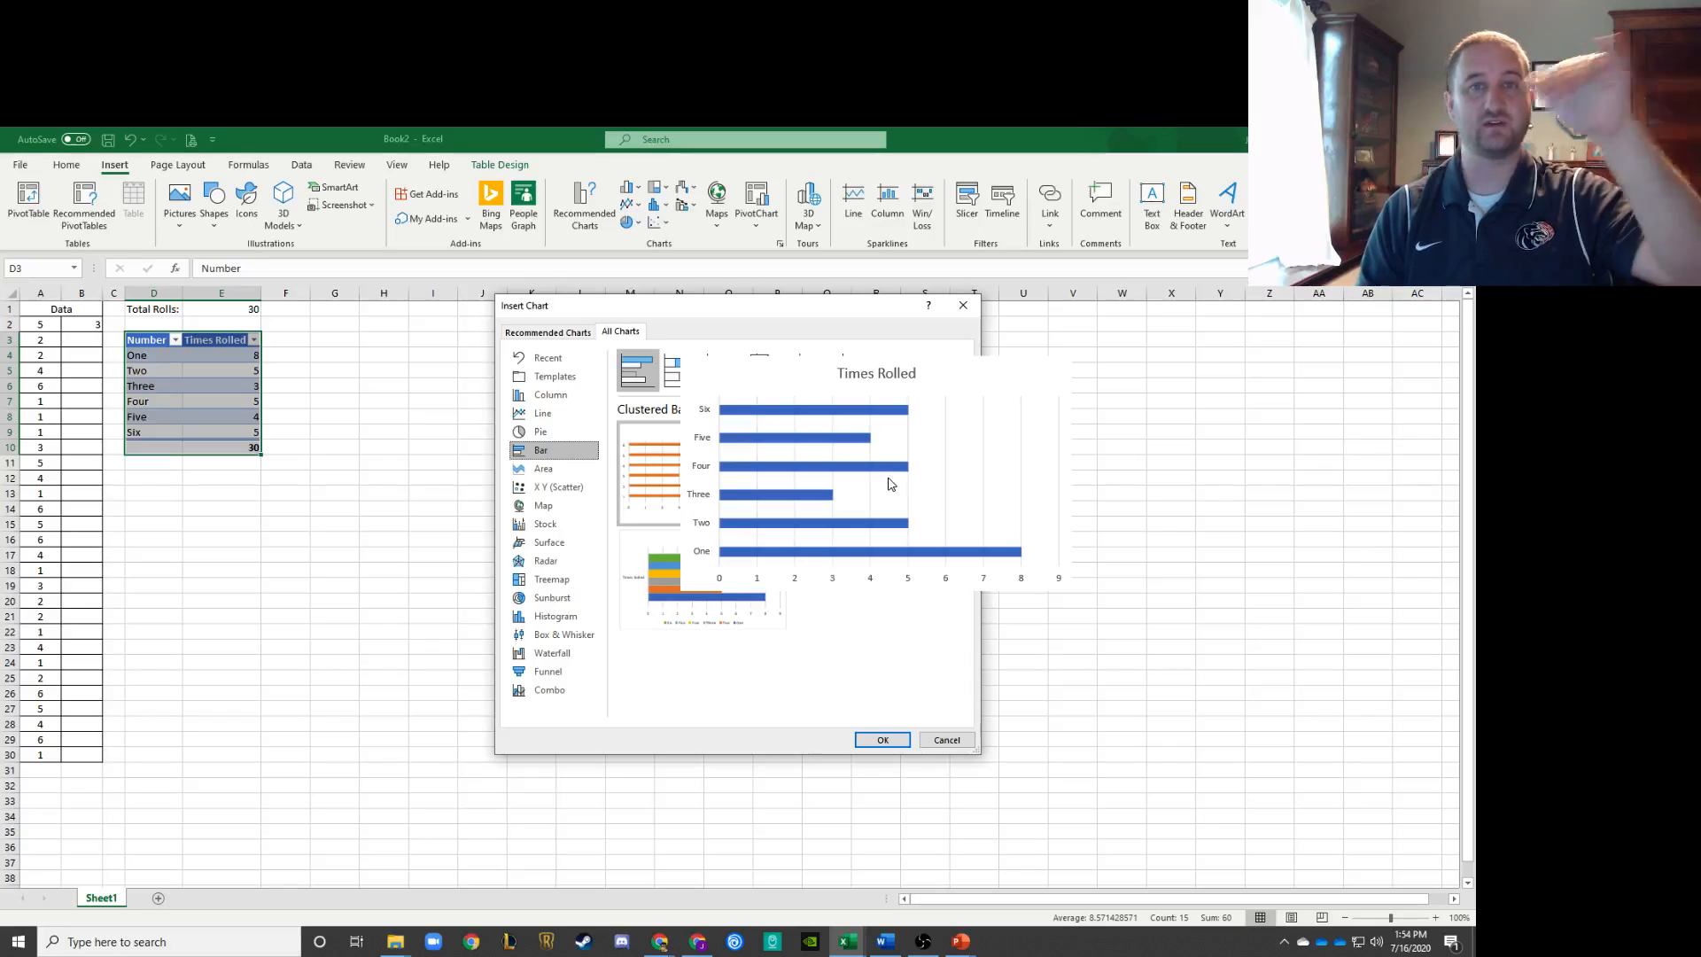
pyautogui.click(568, 620)
pyautogui.moveTo(733, 471)
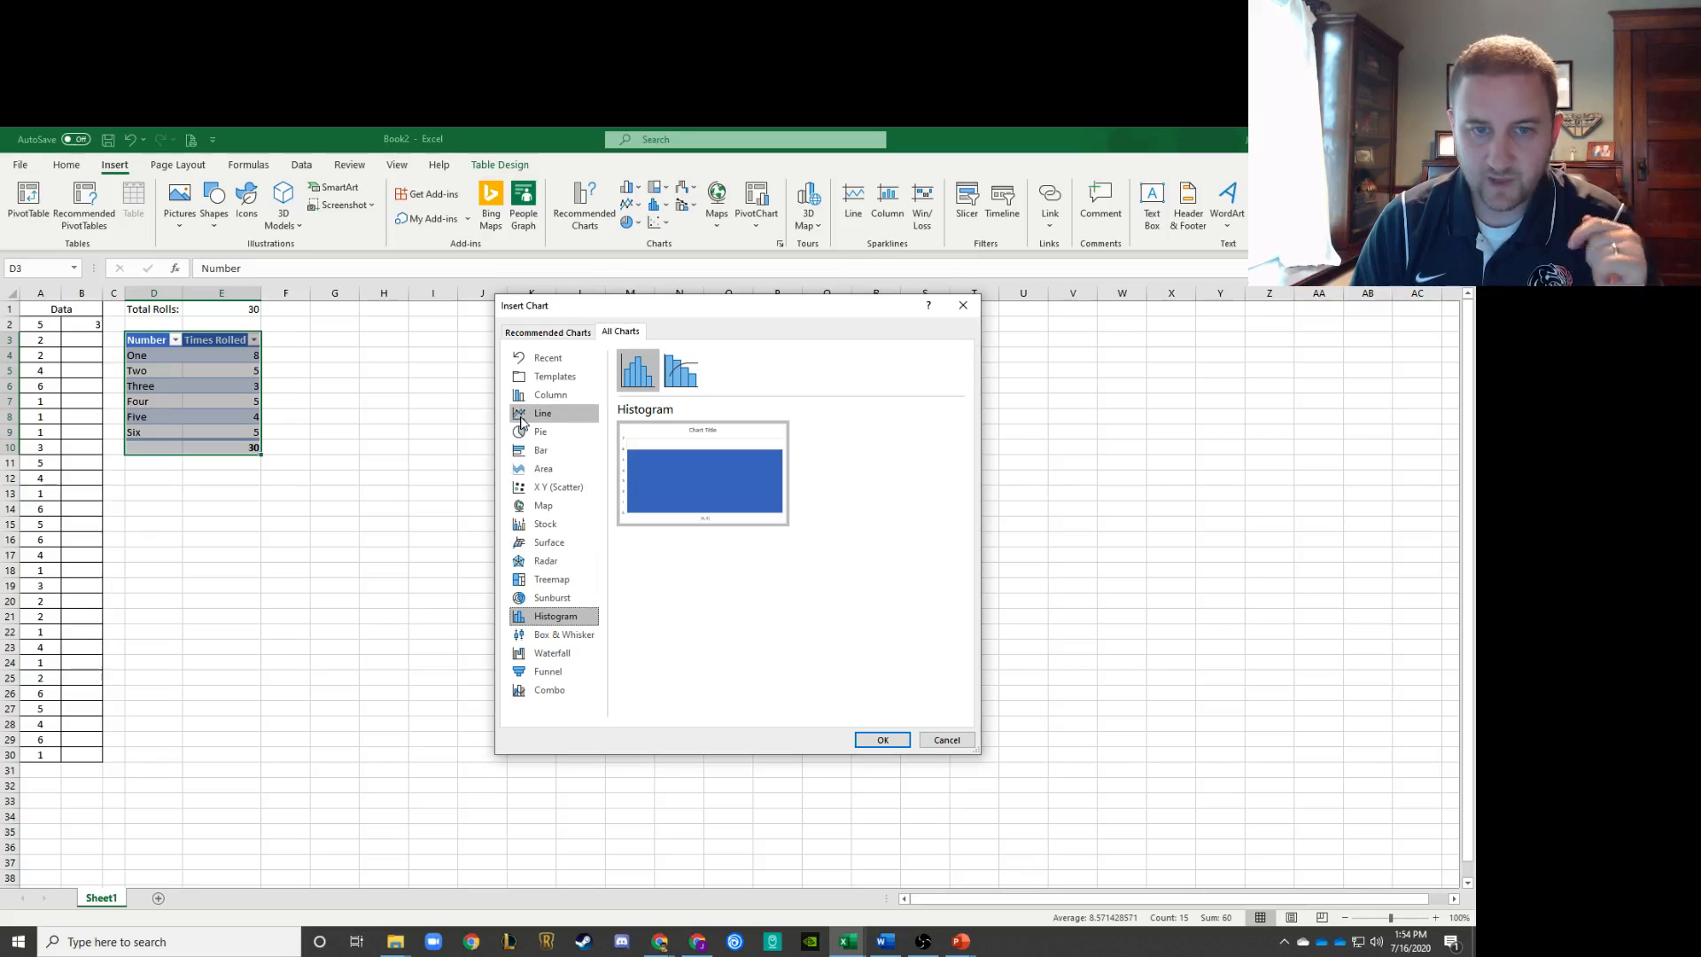
# Insert the single-colour Times Rolled clustered column chart and place it directly below the summary table, starting at column D, row 12
pyautogui.click(549, 397)
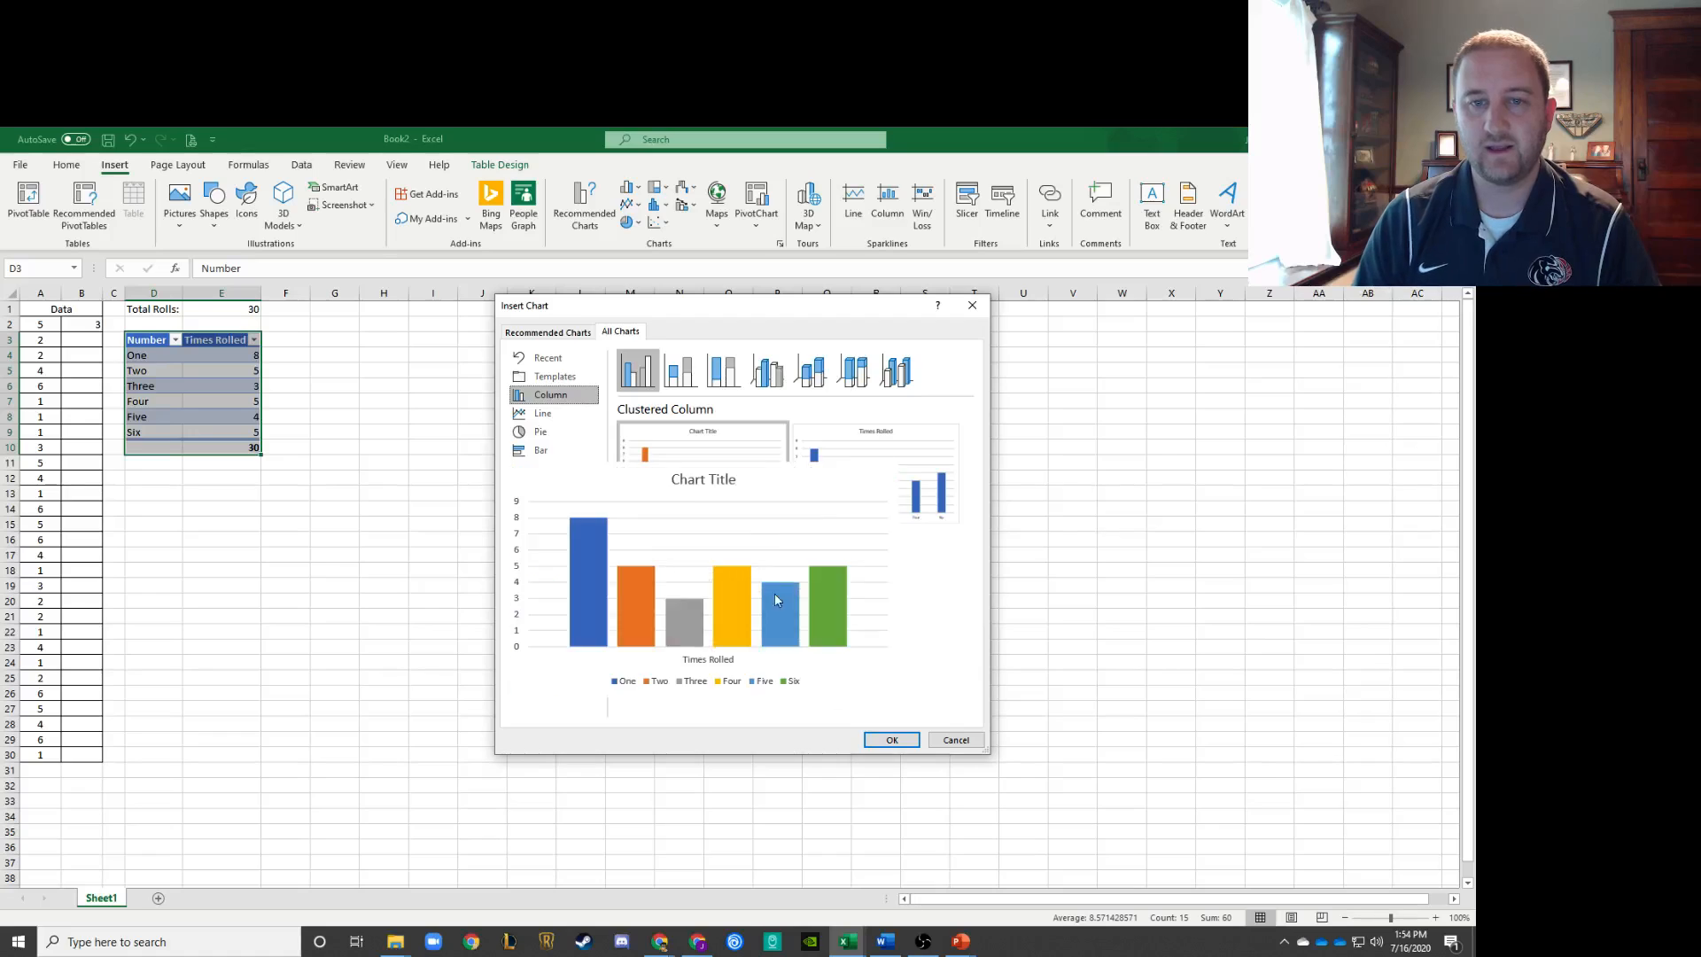
pyautogui.moveTo(927, 465)
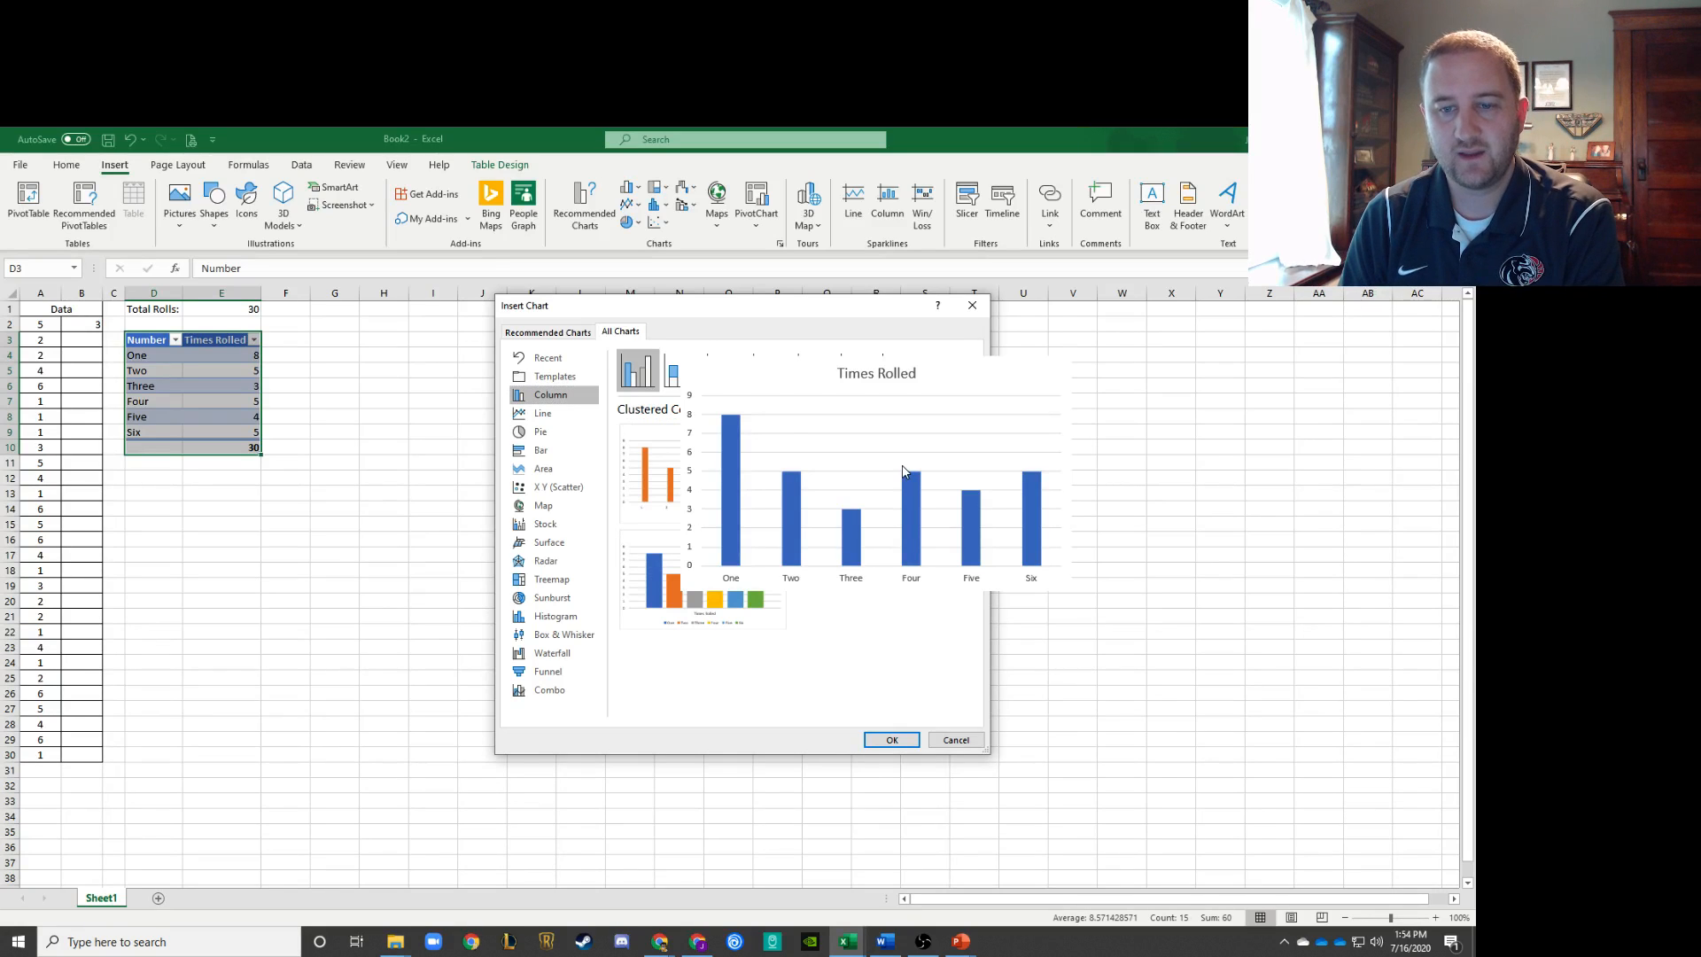
pyautogui.click(891, 738)
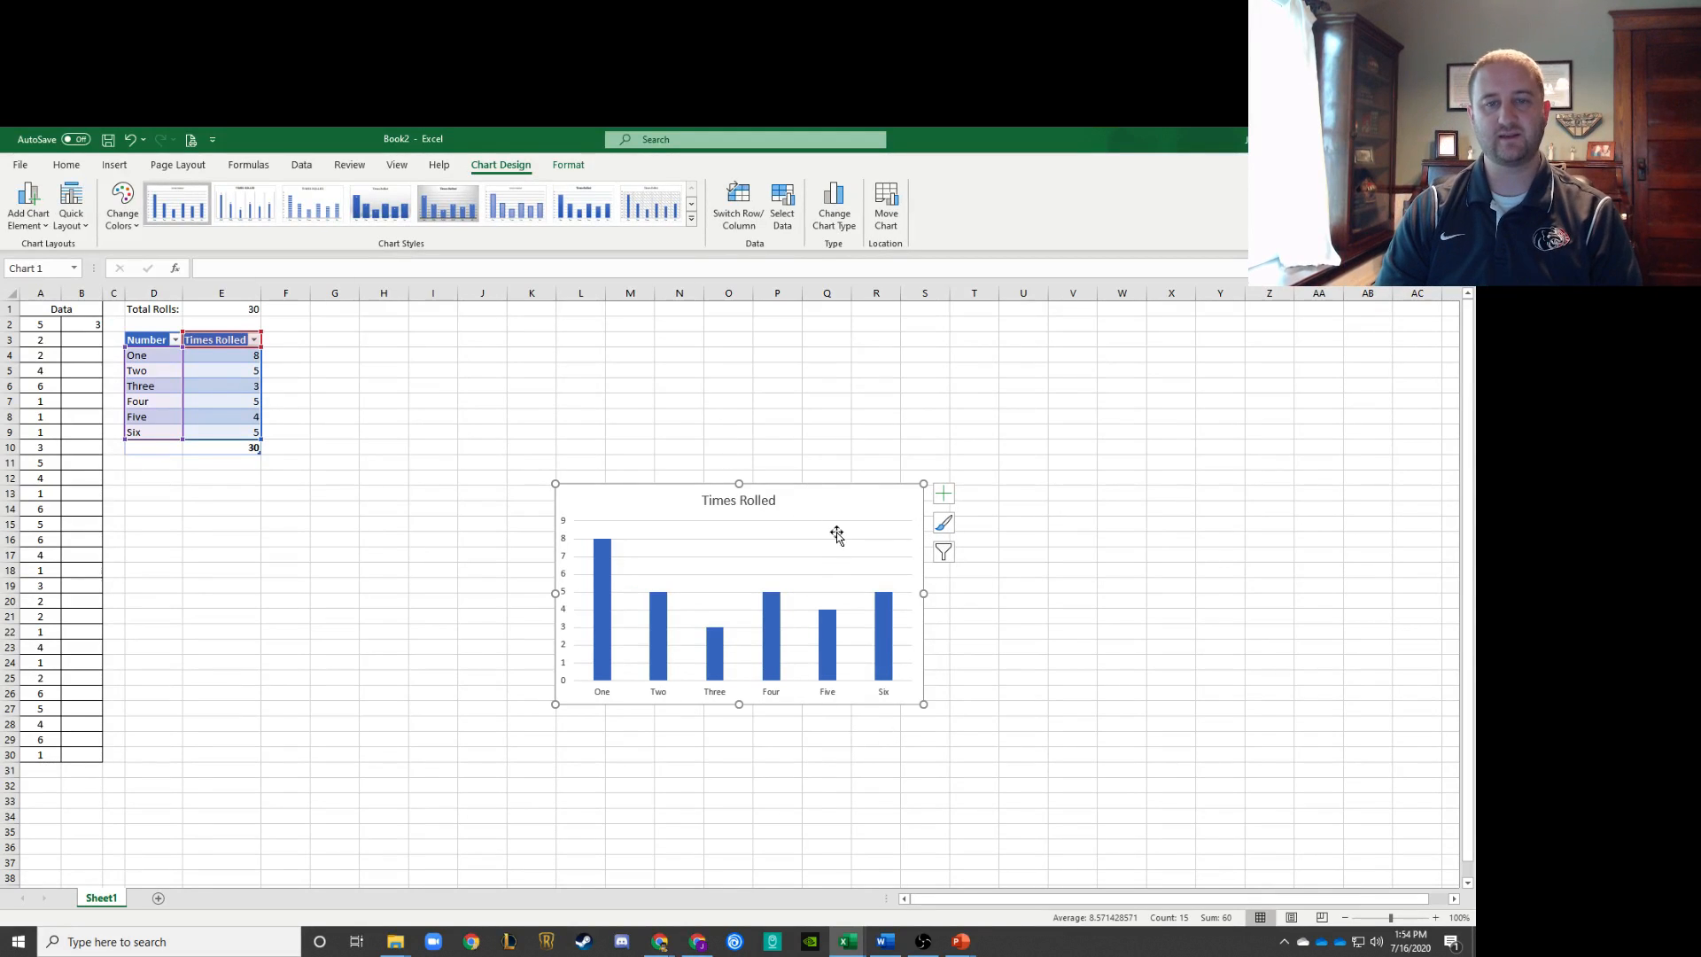
pyautogui.moveTo(817, 499); pyautogui.dragTo(405, 485)
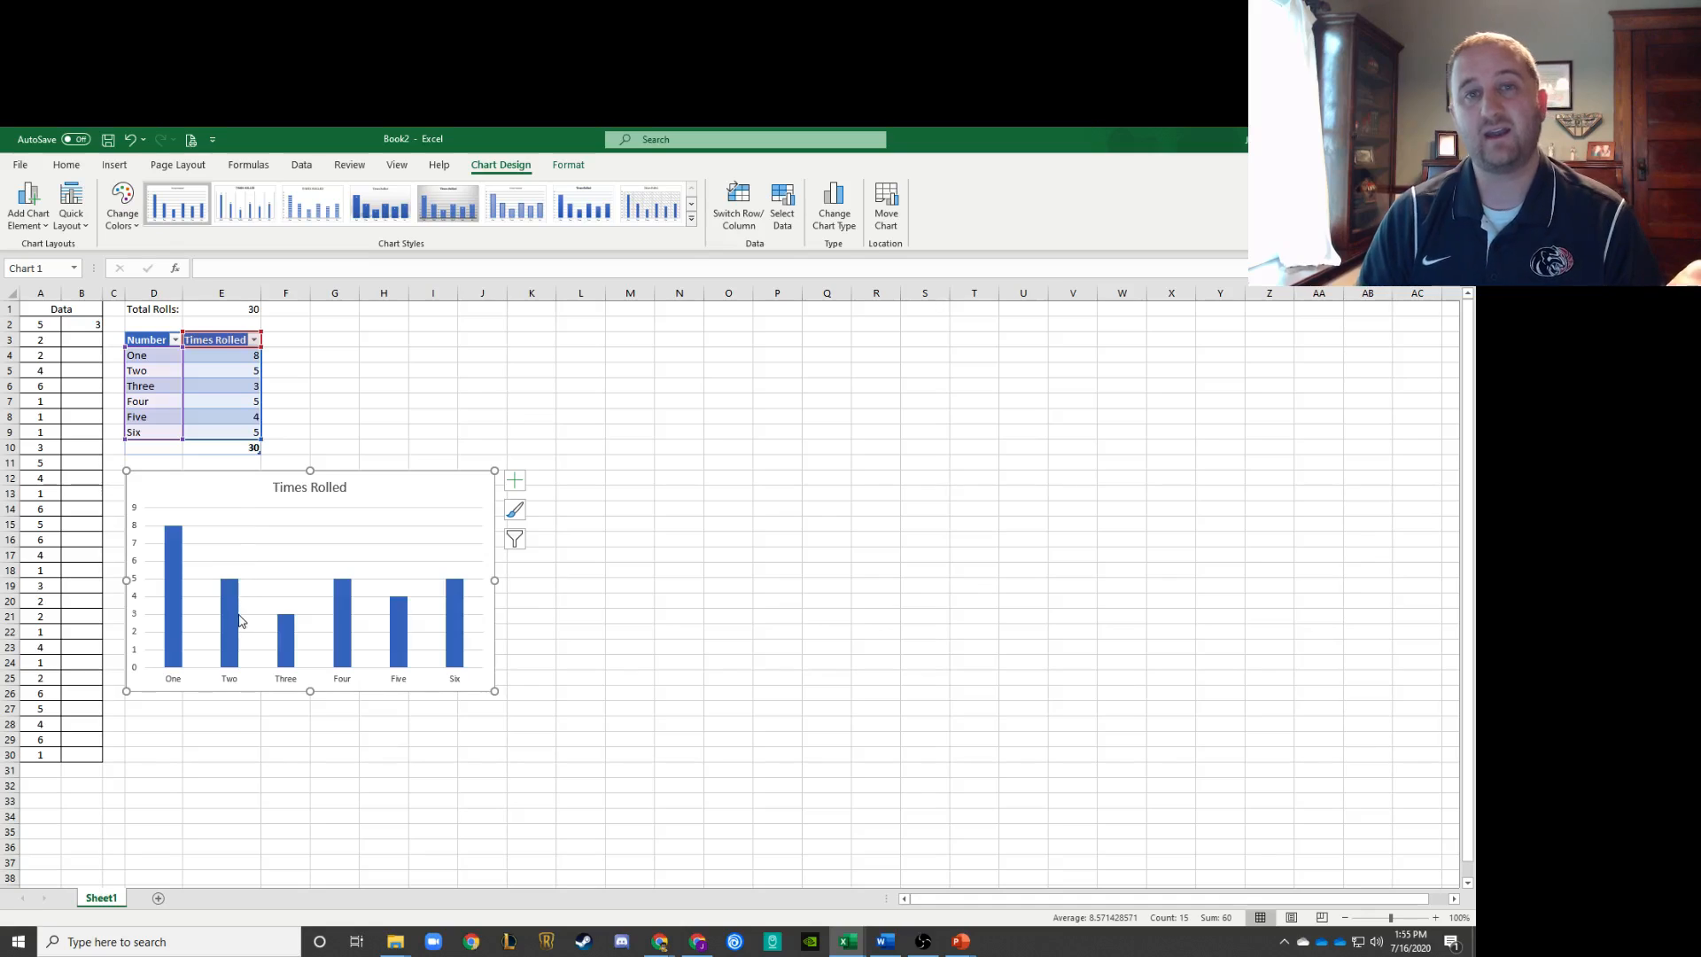
# Change the chart title to "Dice Rolling Activity"
pyautogui.click(288, 489)
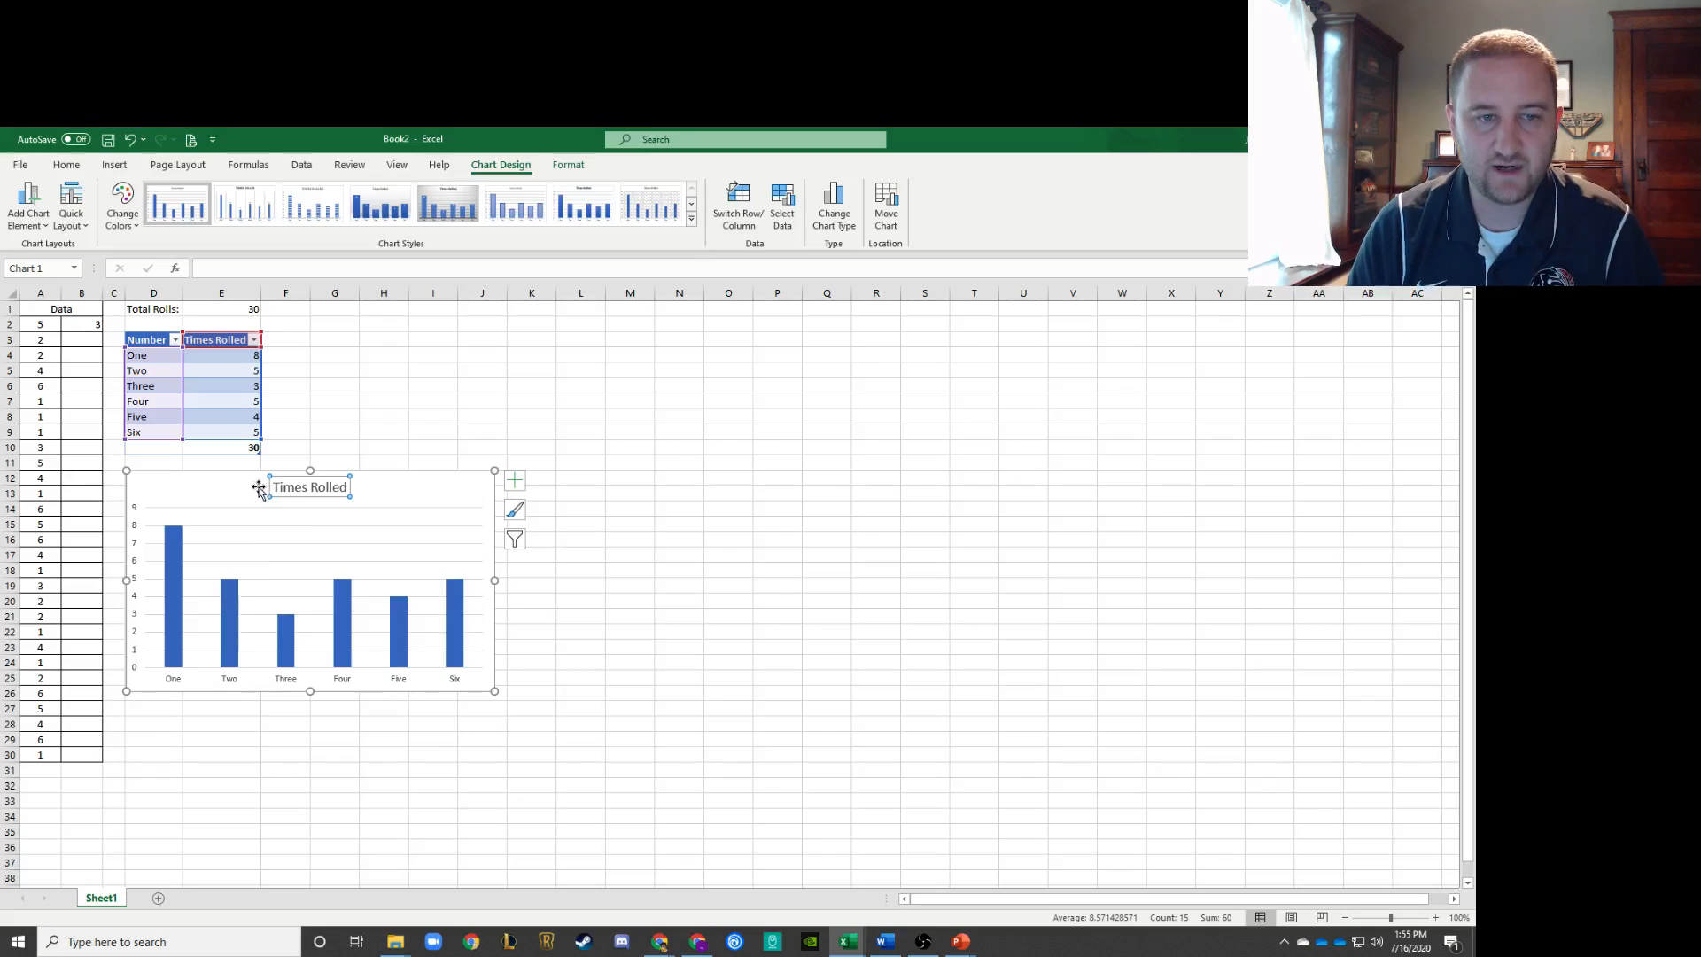
pyautogui.click(345, 487)
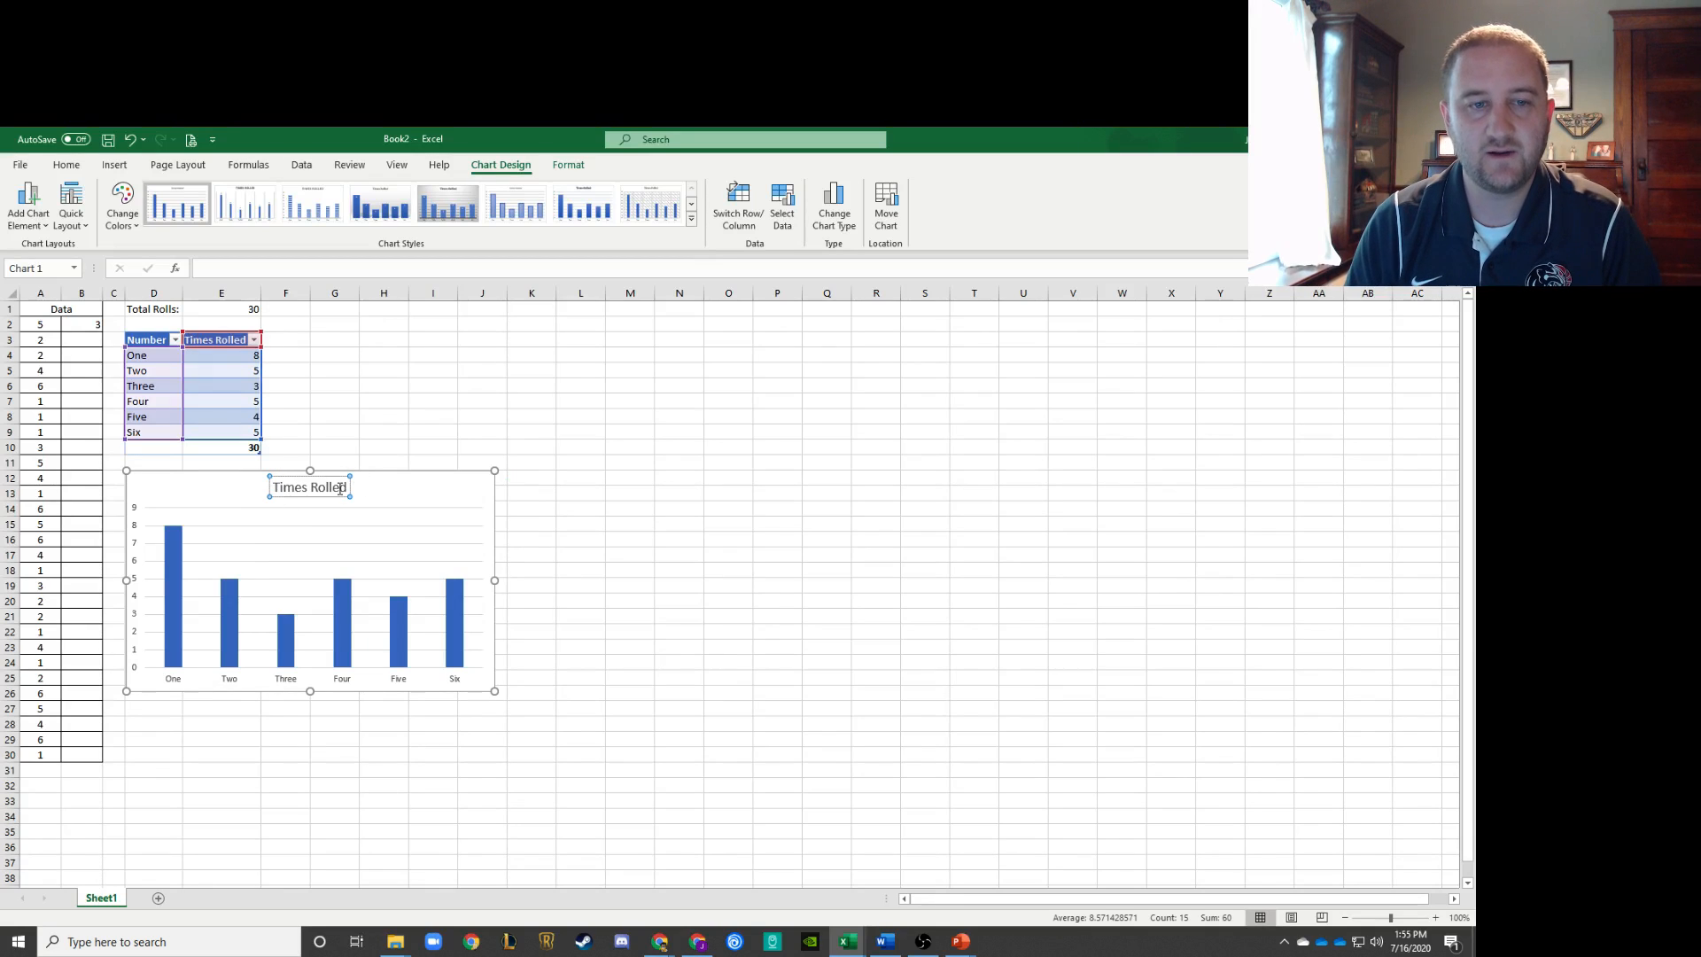
pyautogui.moveTo(273, 487); pyautogui.dragTo(344, 492)
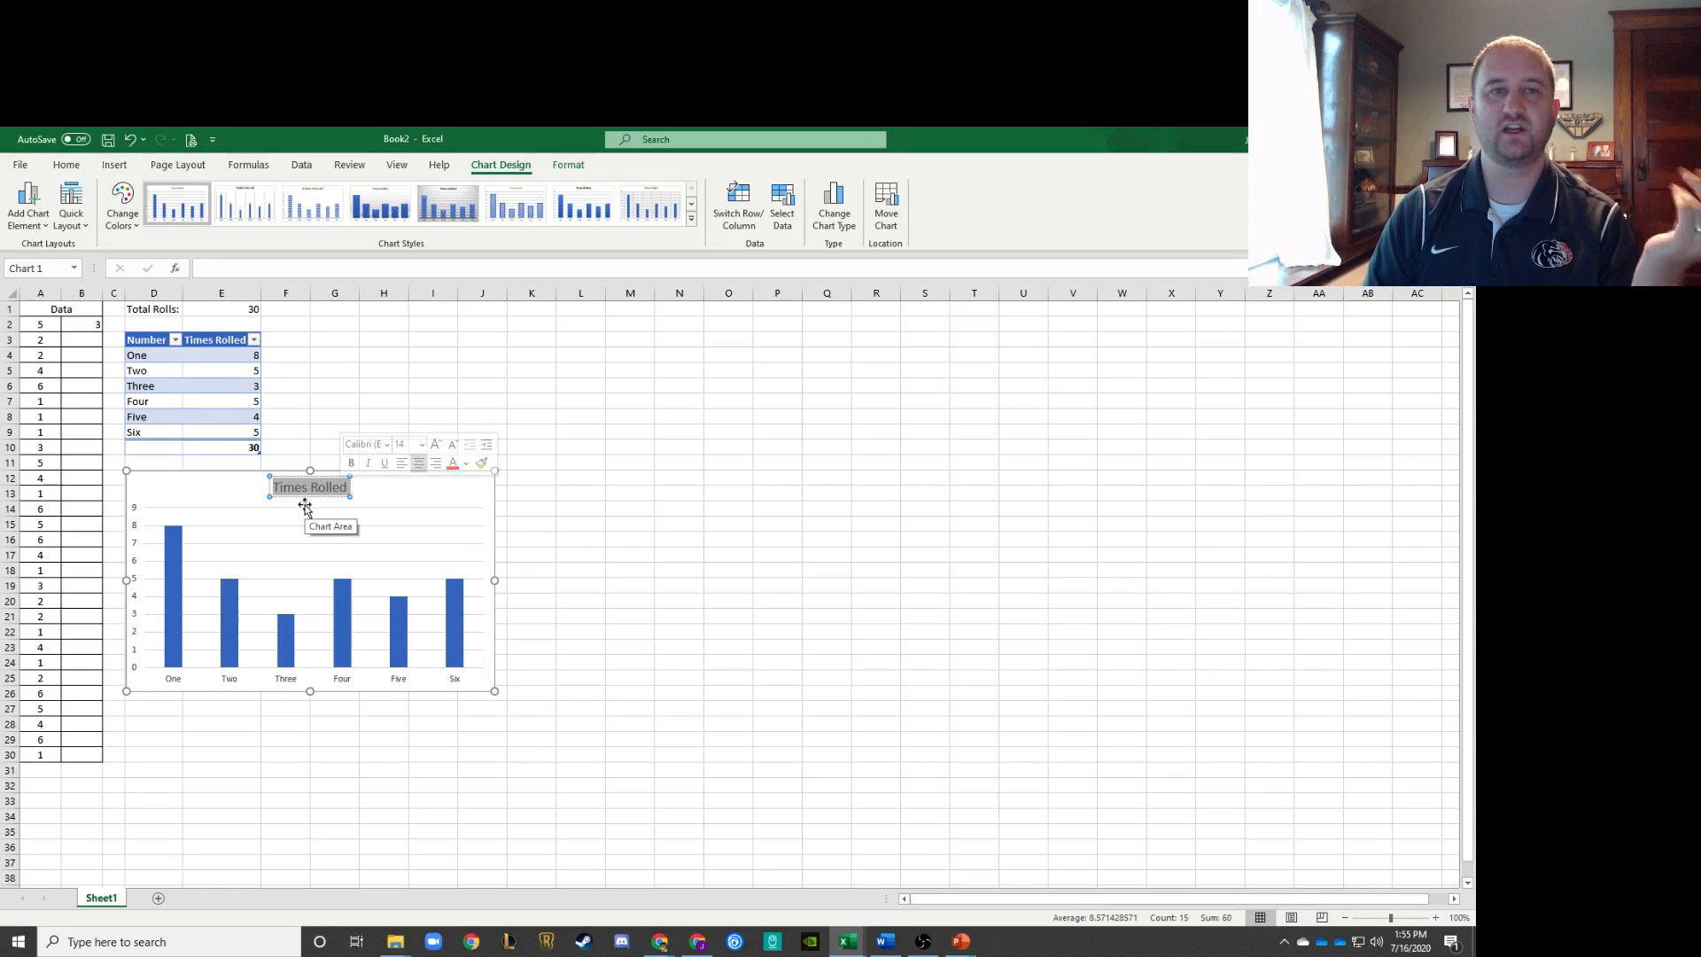
pyautogui.write('Dic')
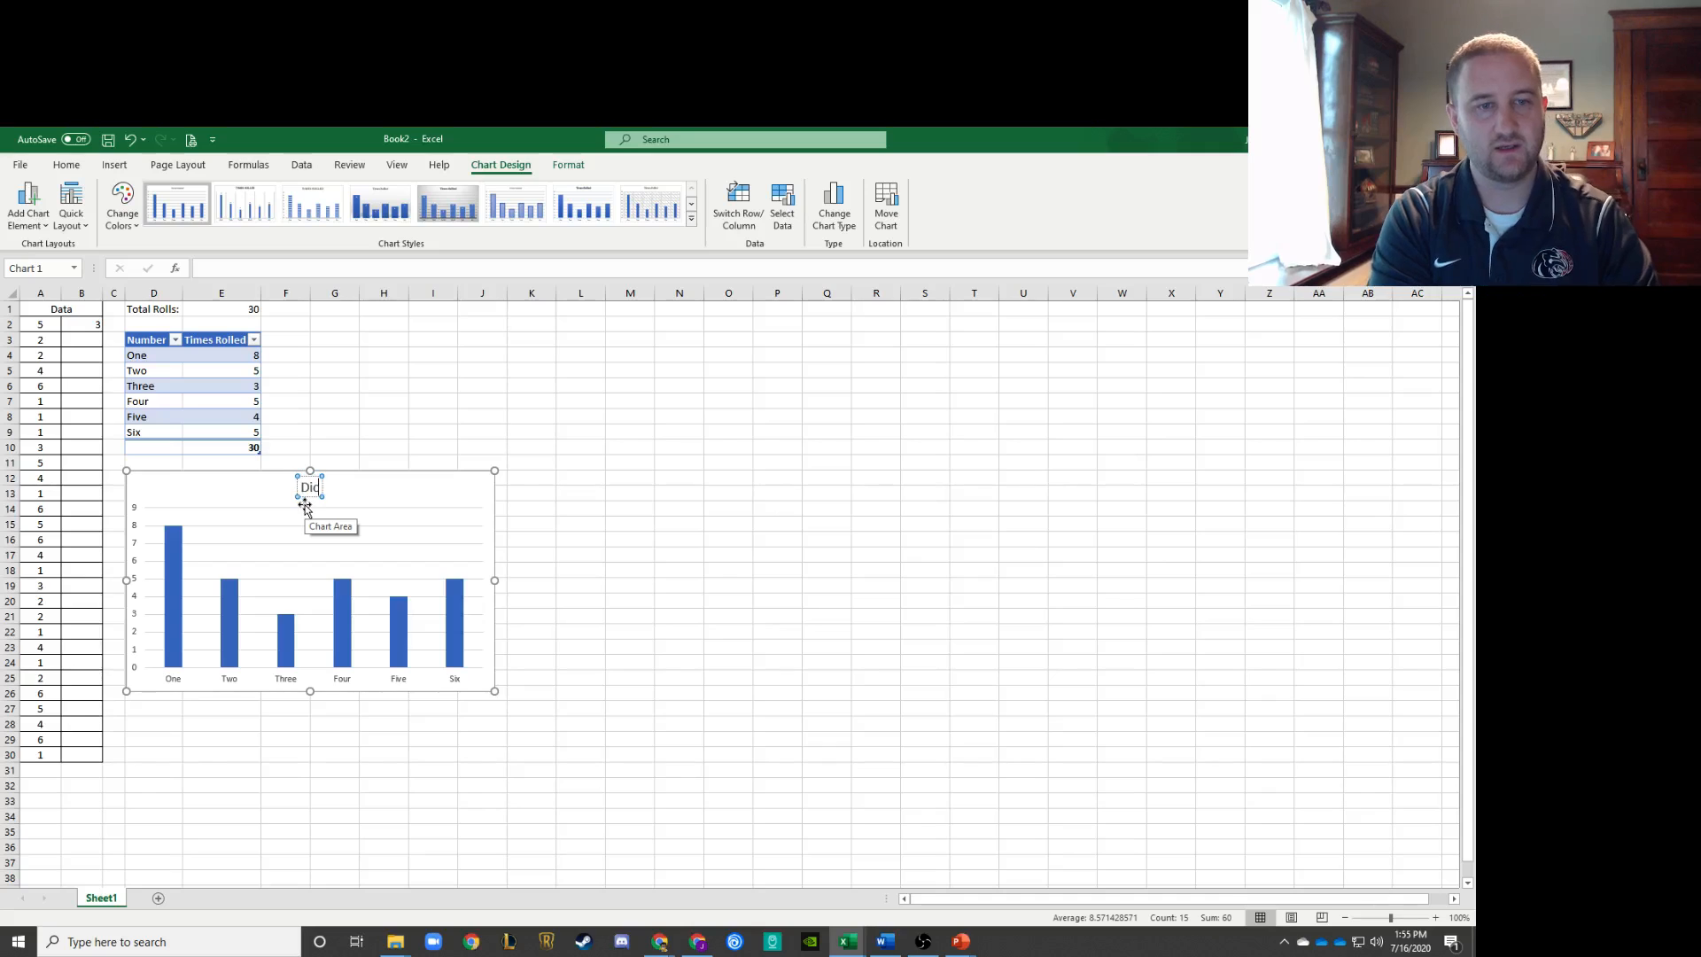
pyautogui.write('e Rolling Activity')
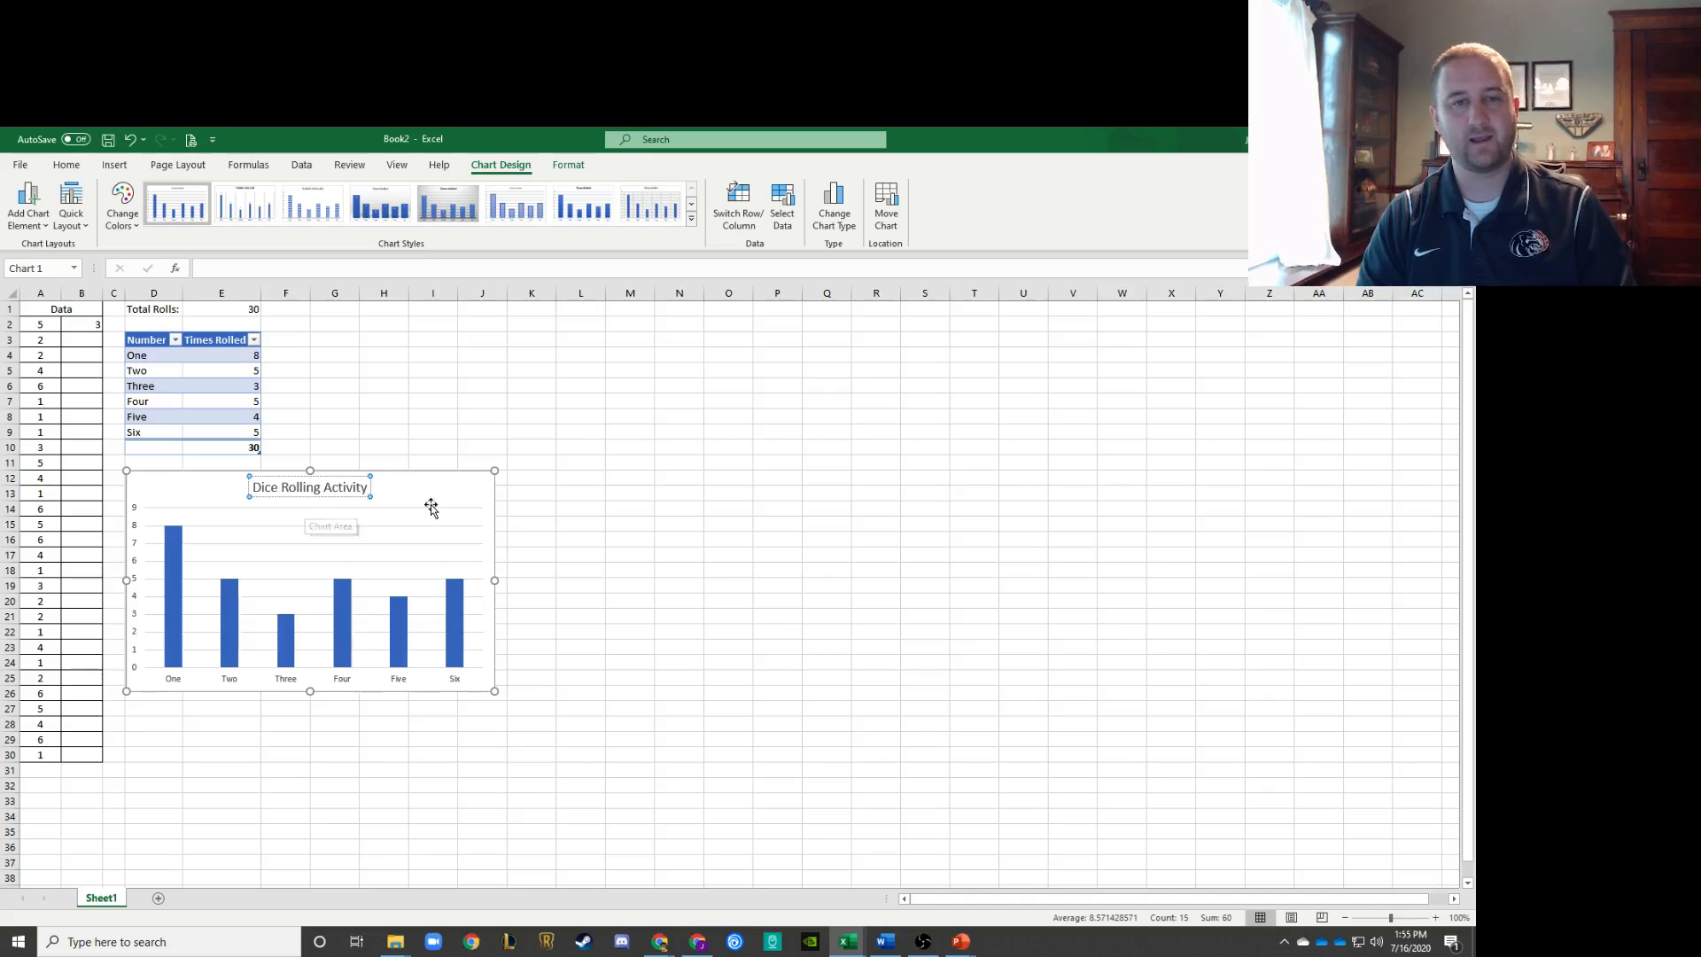
pyautogui.click(478, 481)
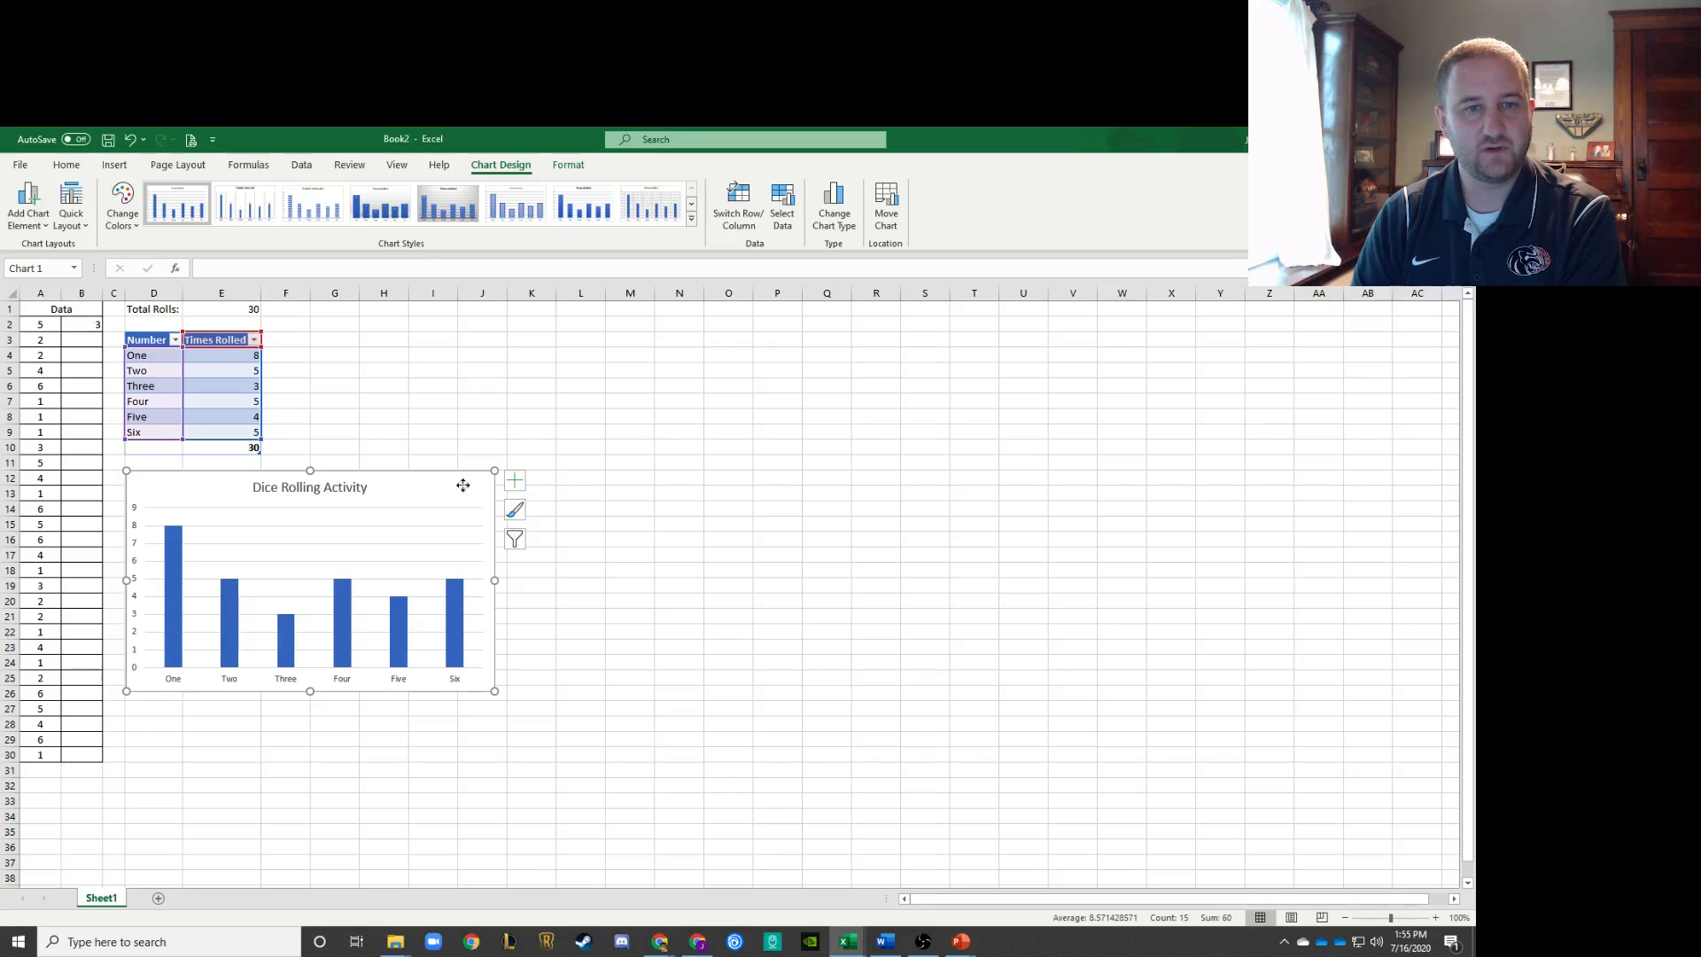
# Add primary horizontal and primary vertical axis titles to the column chart
pyautogui.doubleClick(463, 488)
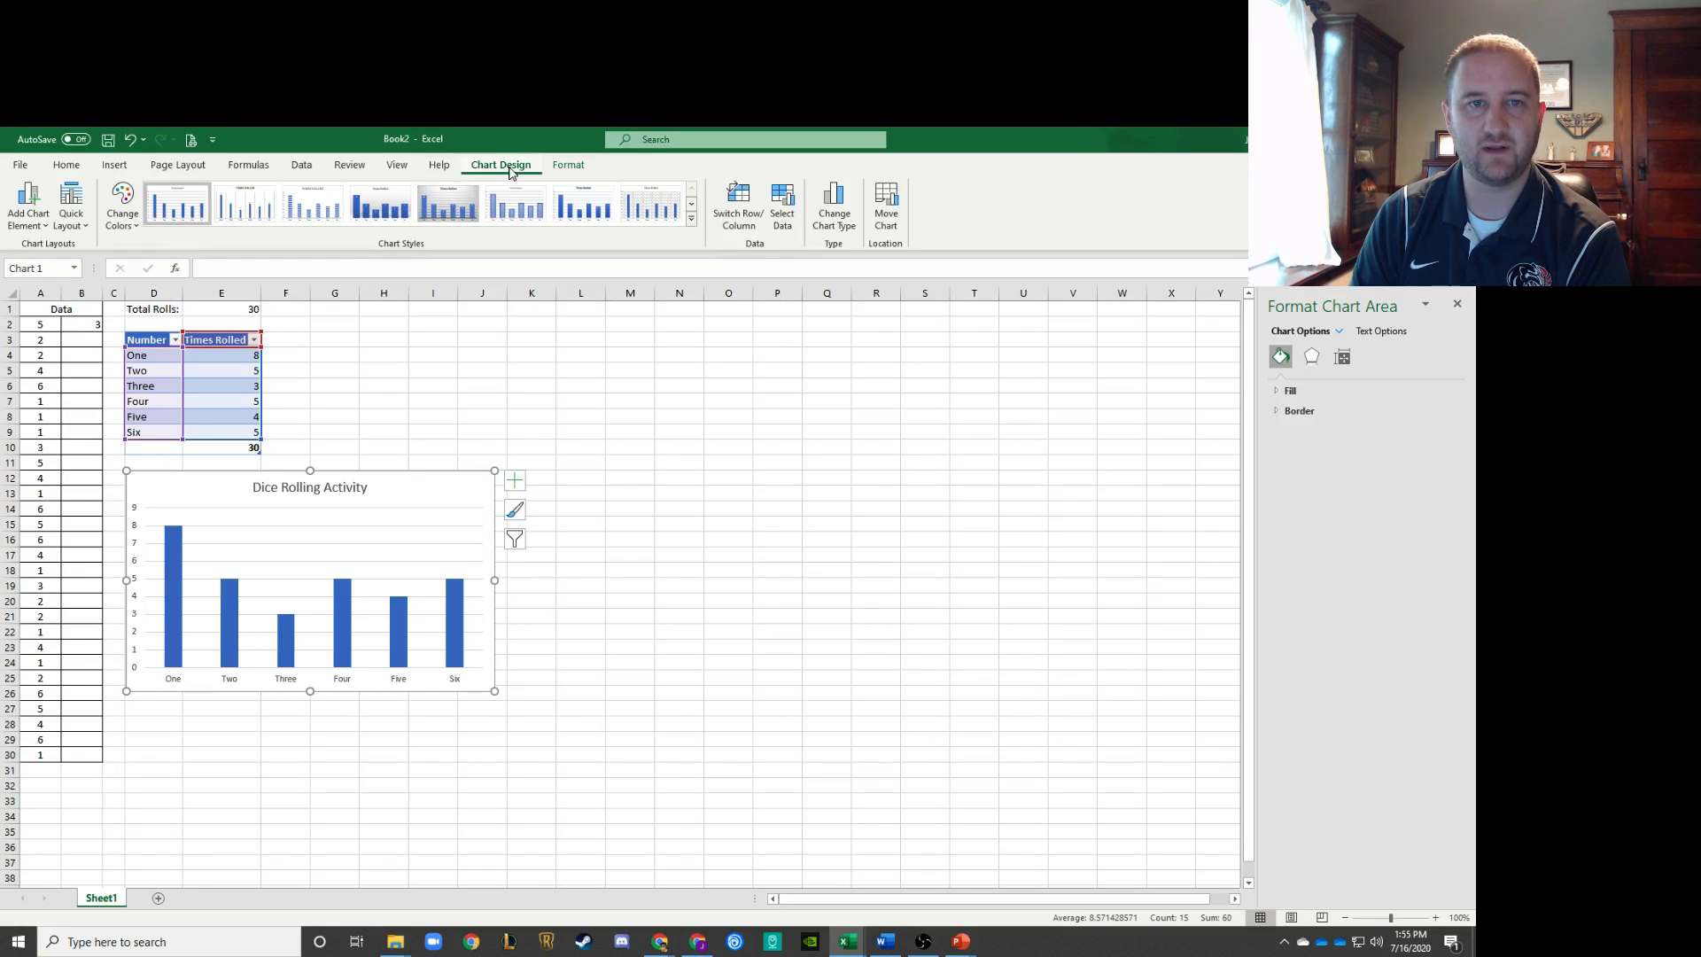
pyautogui.click(39, 228)
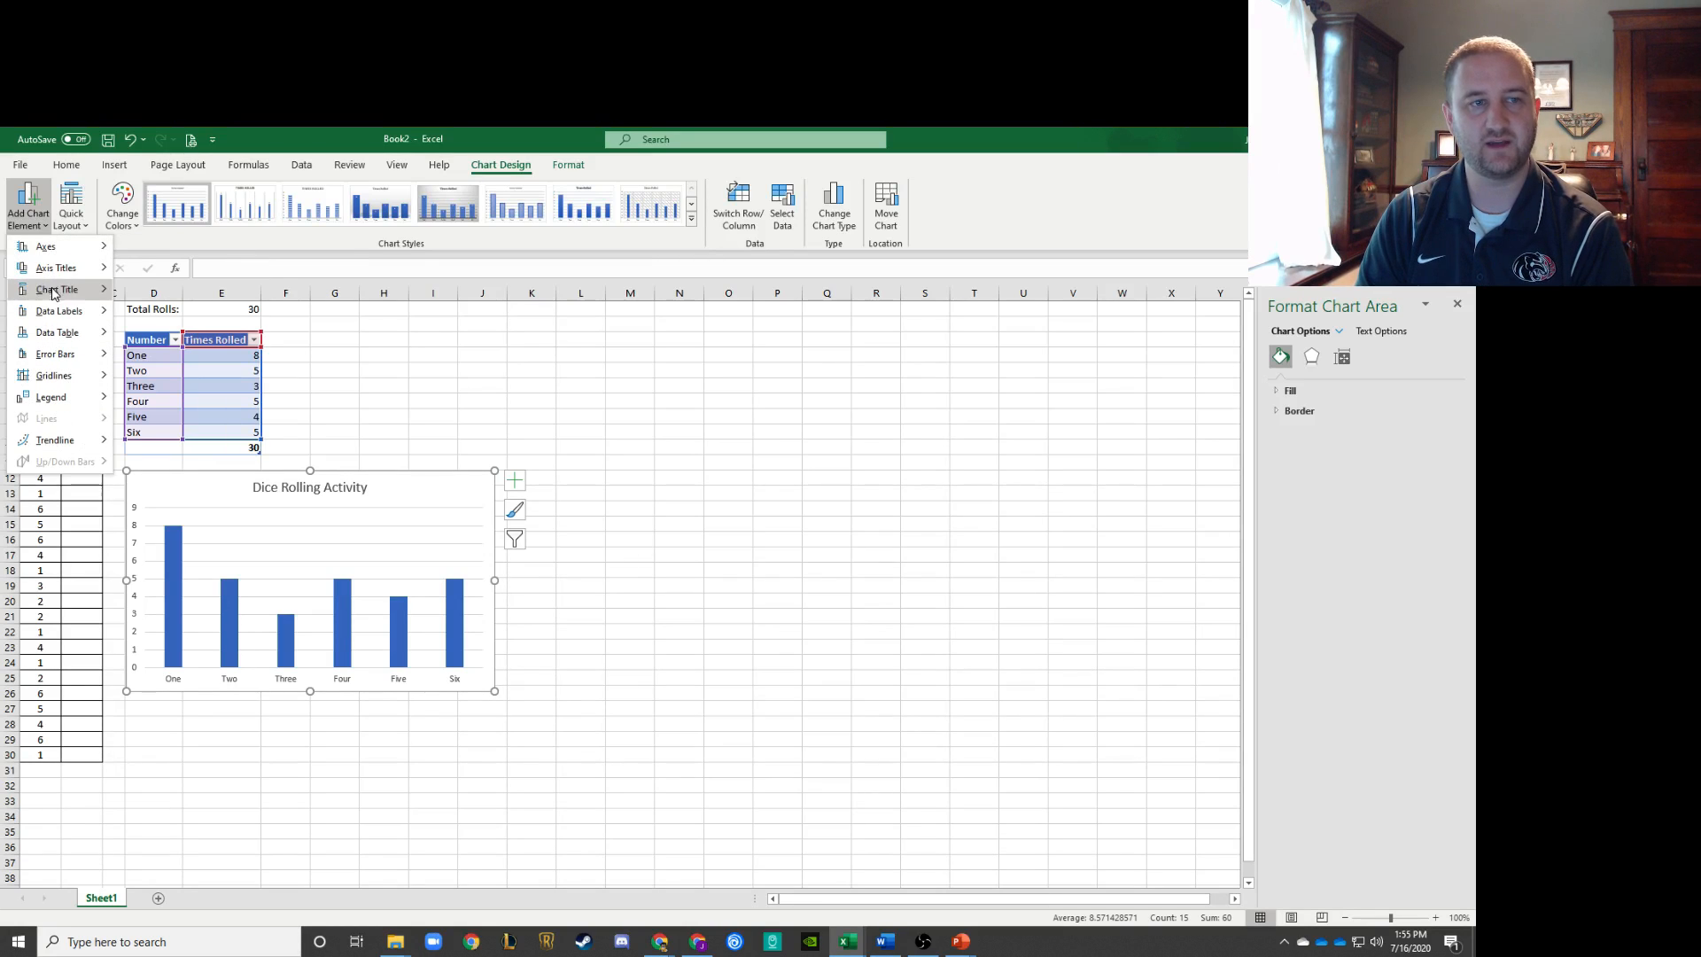
pyautogui.moveTo(70, 276)
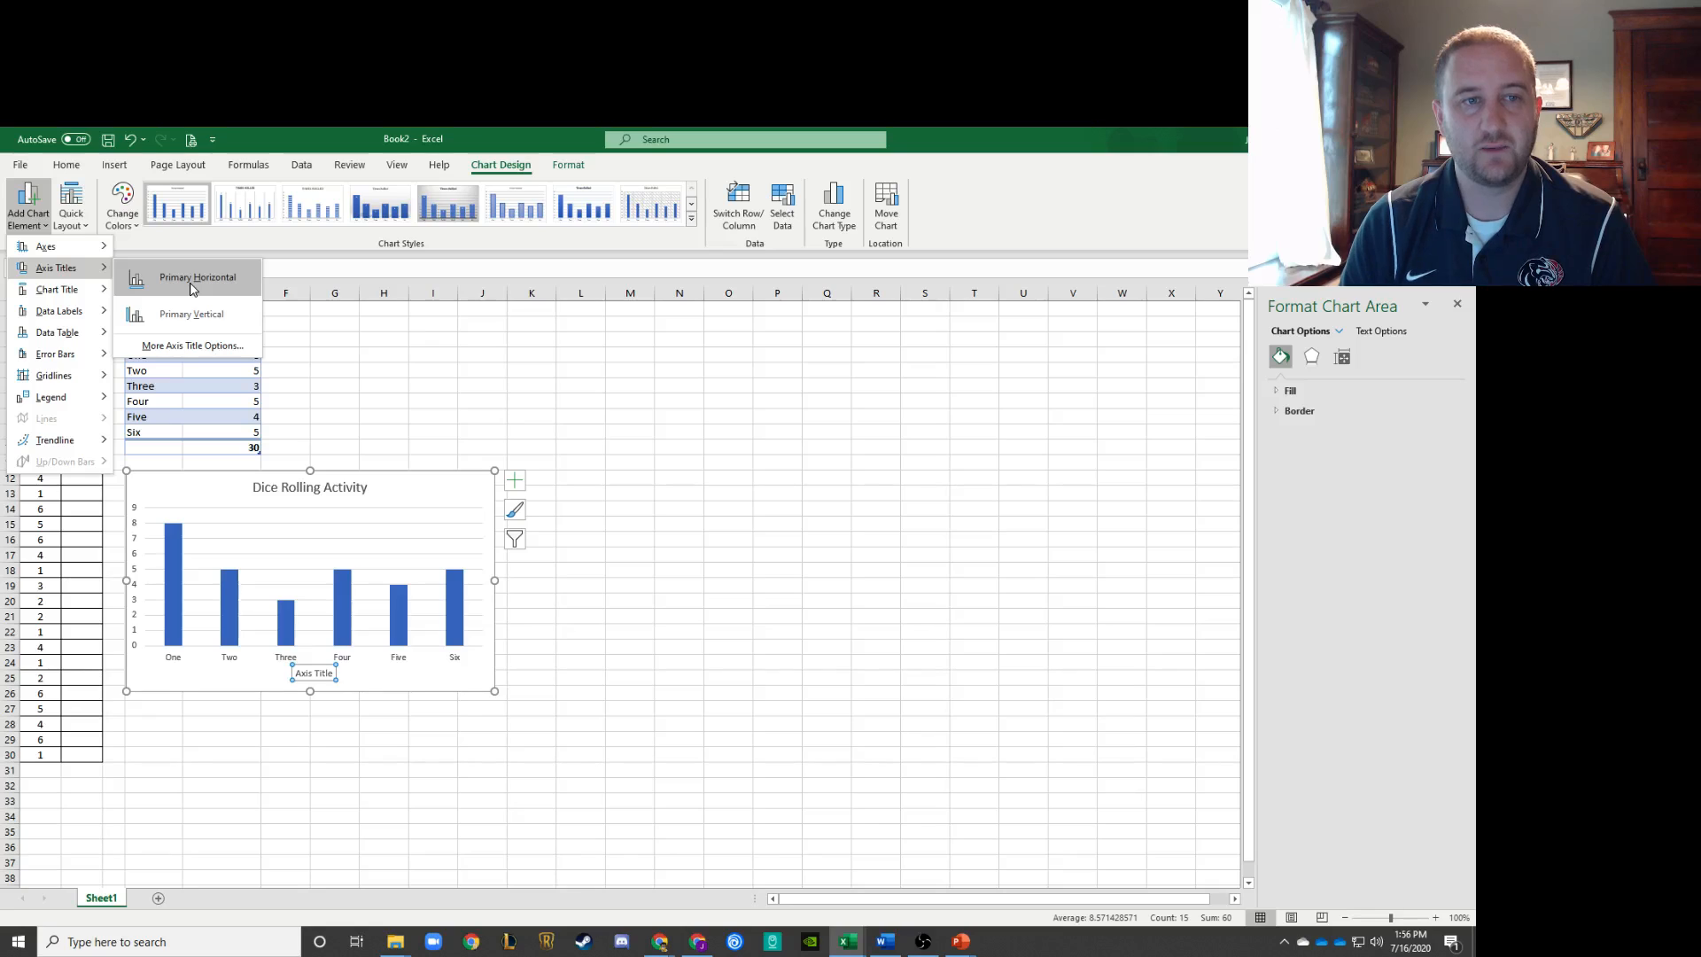
pyautogui.click(193, 289)
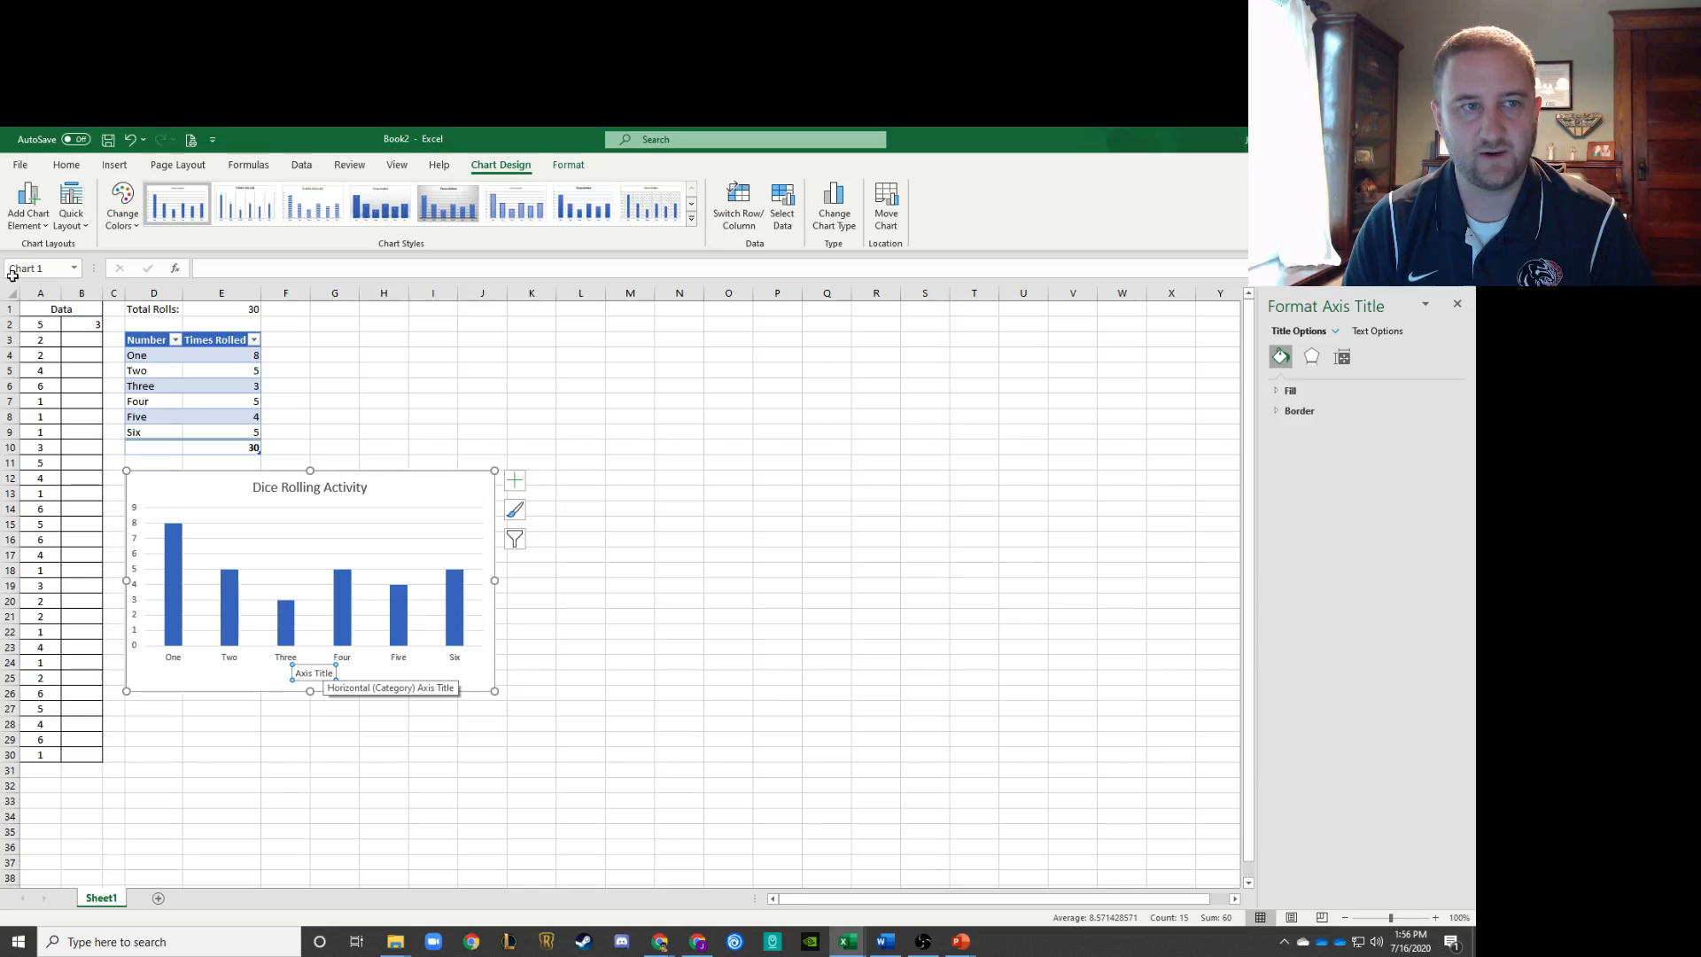
pyautogui.click(47, 232)
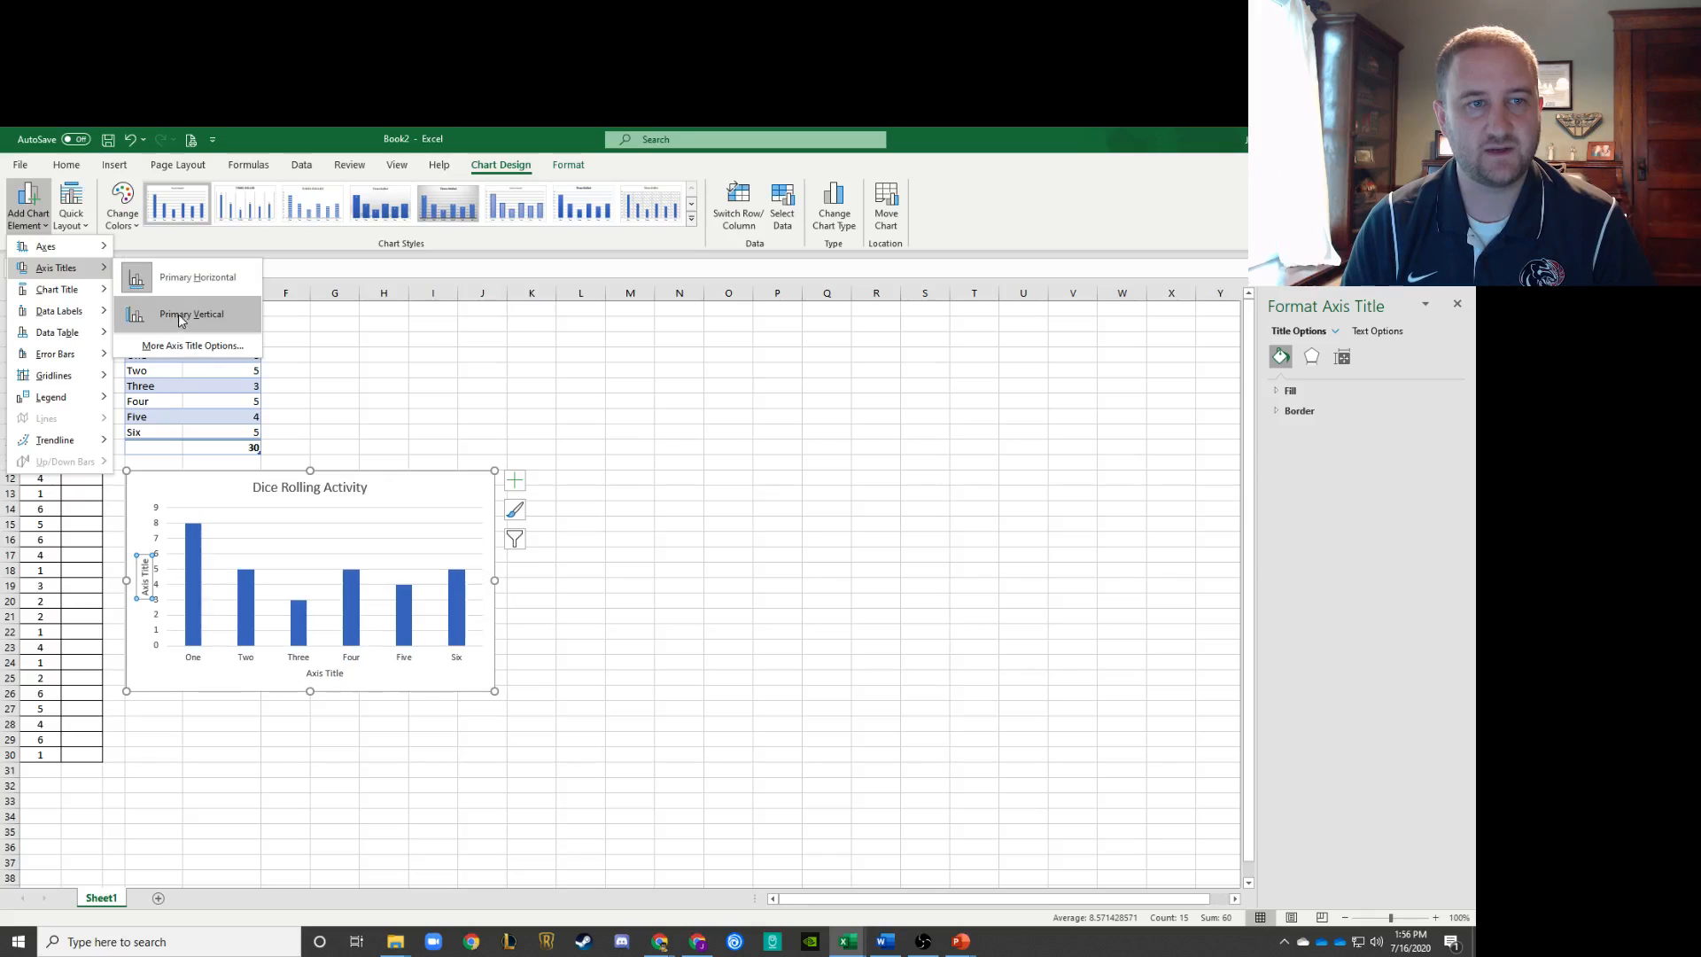
pyautogui.click(179, 315)
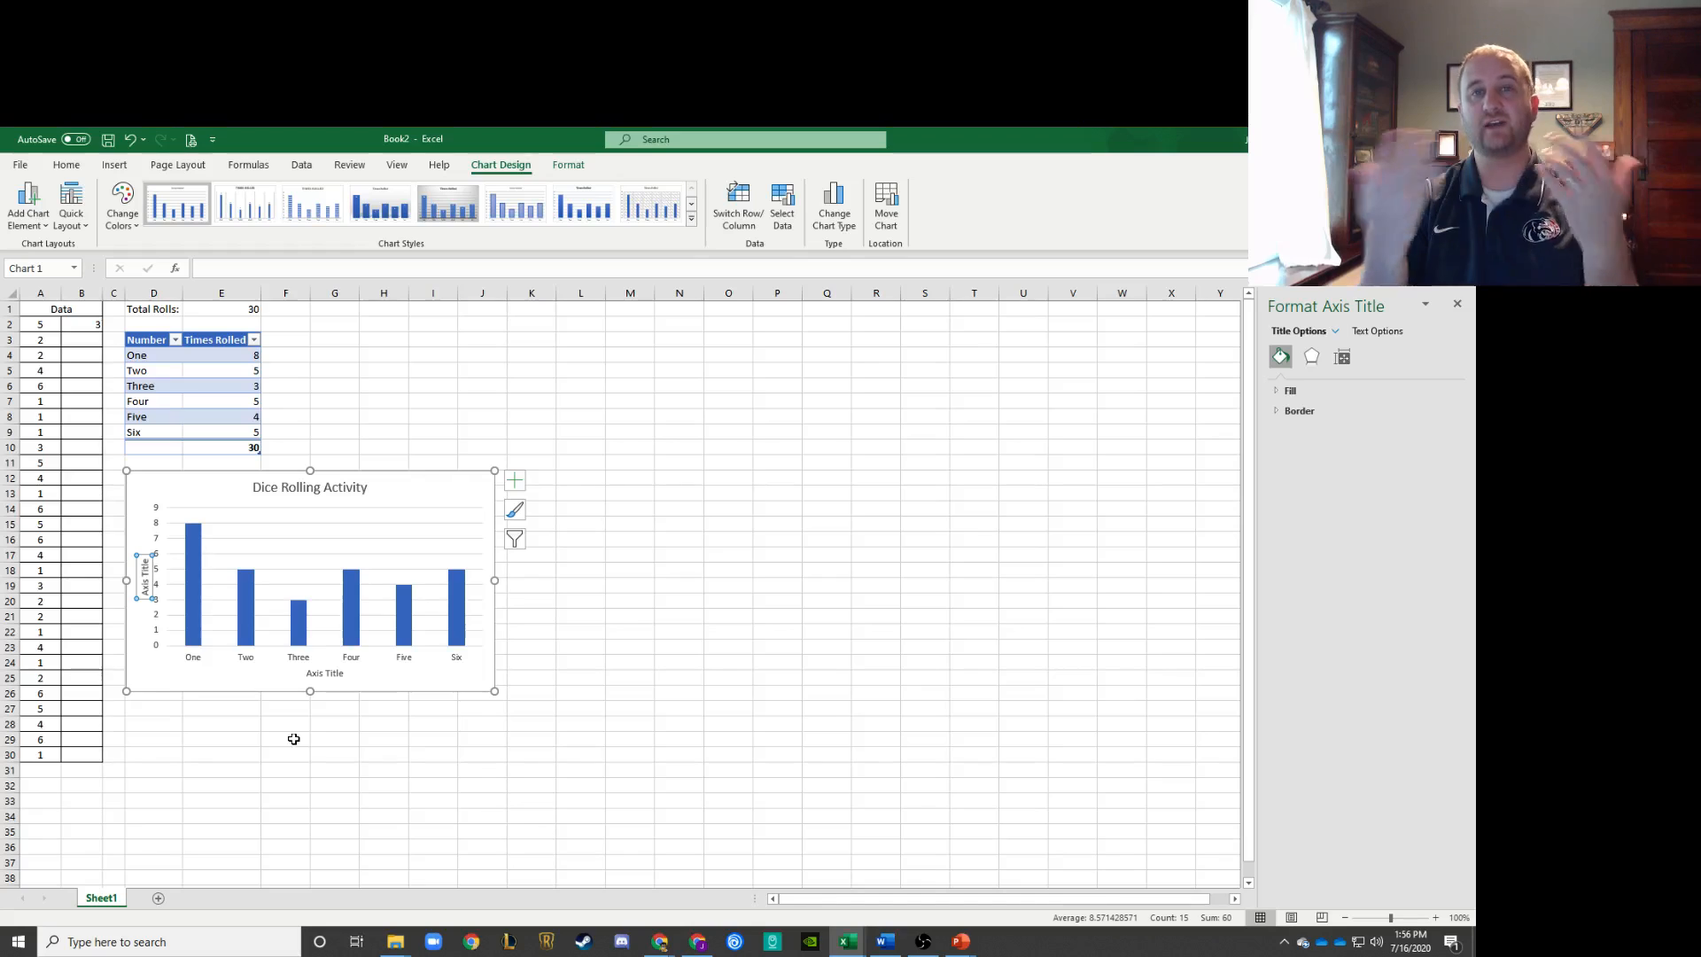
# Set the chart's horizontal axis title to "Number Shown on Dice"
pyautogui.click(333, 673)
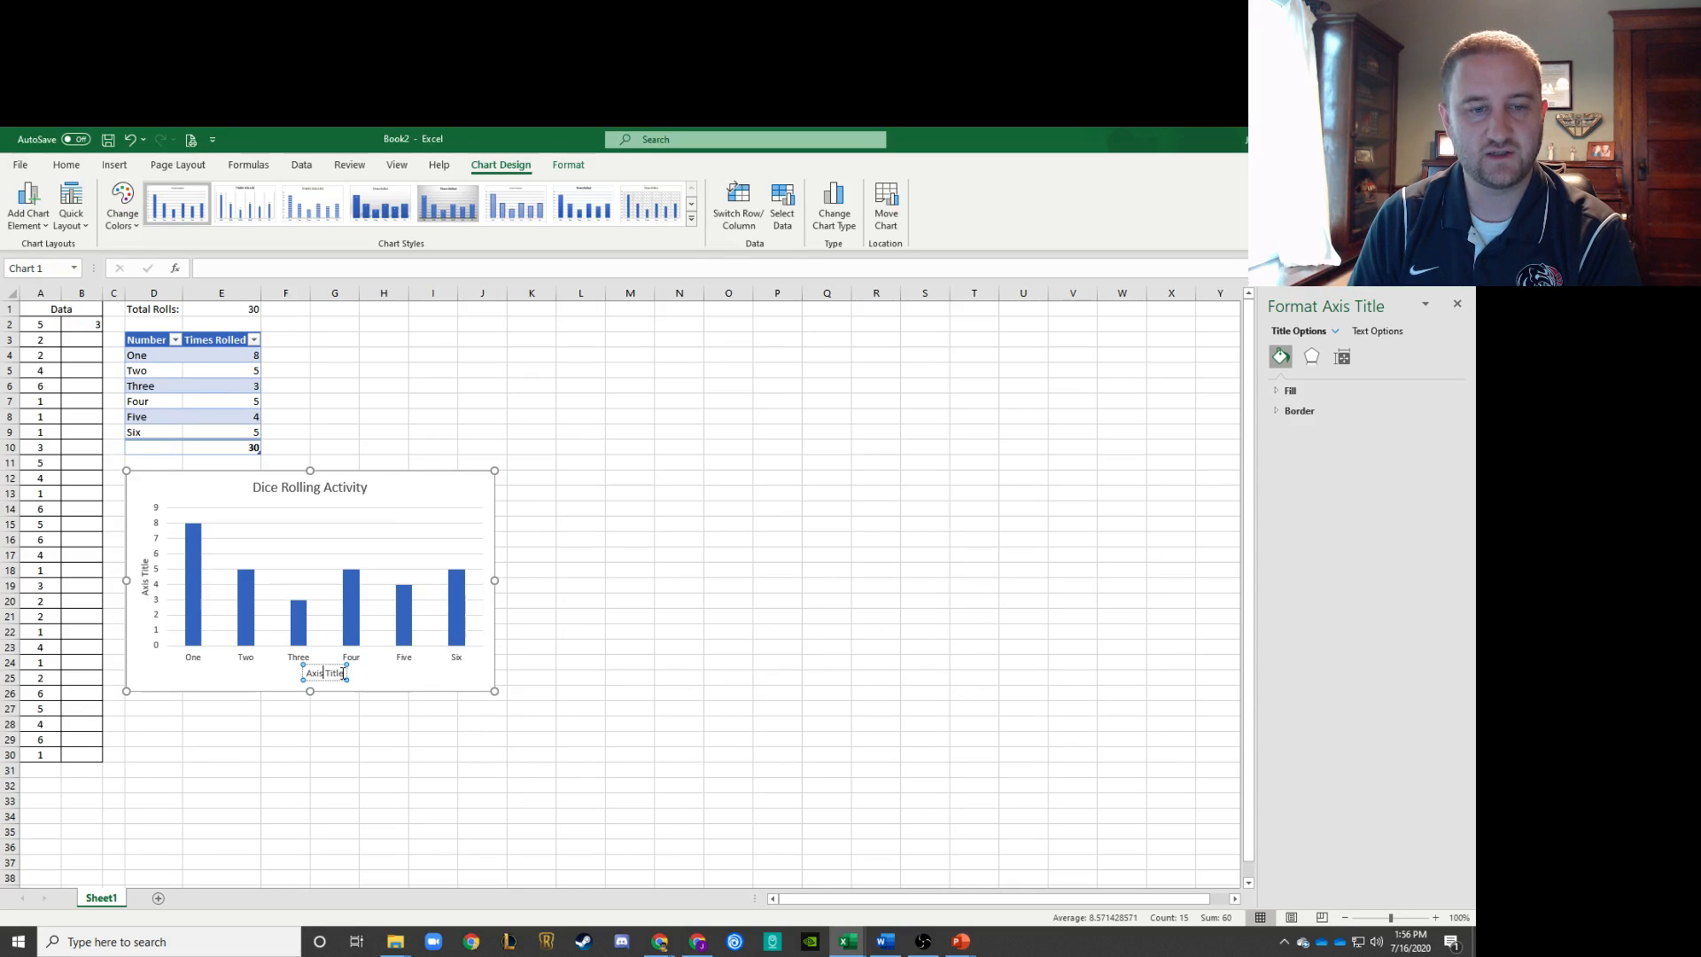
pyautogui.tripleClick(343, 673)
pyautogui.write('Nu')
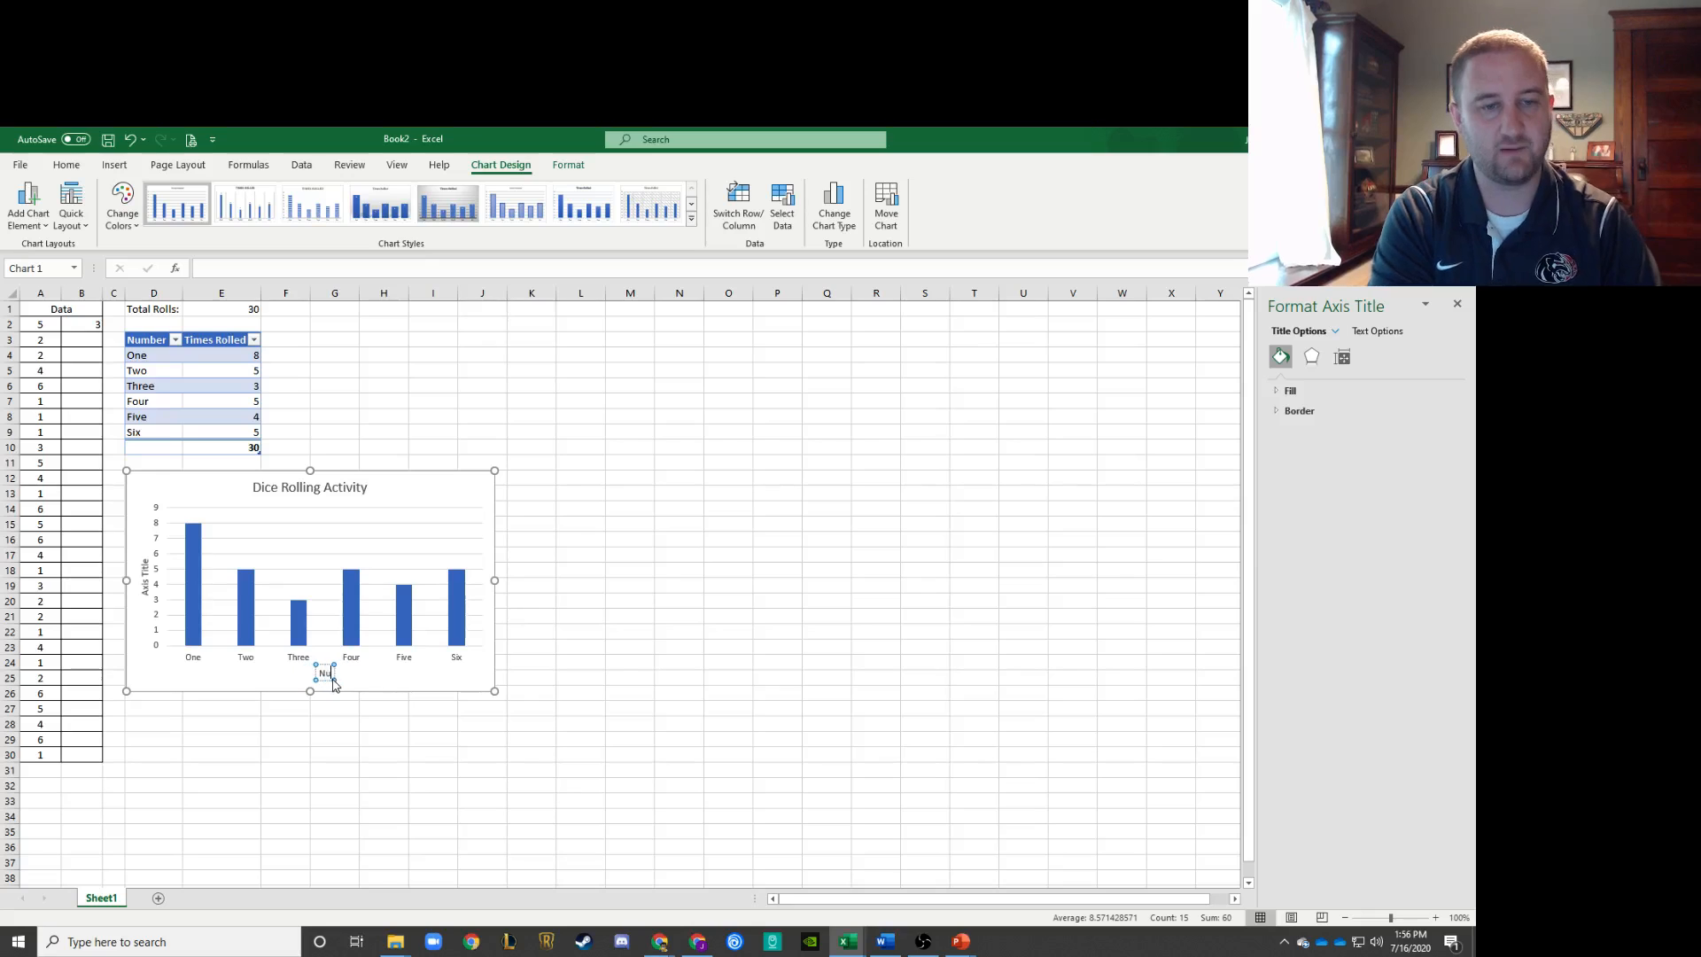
pyautogui.write('mber Shown on')
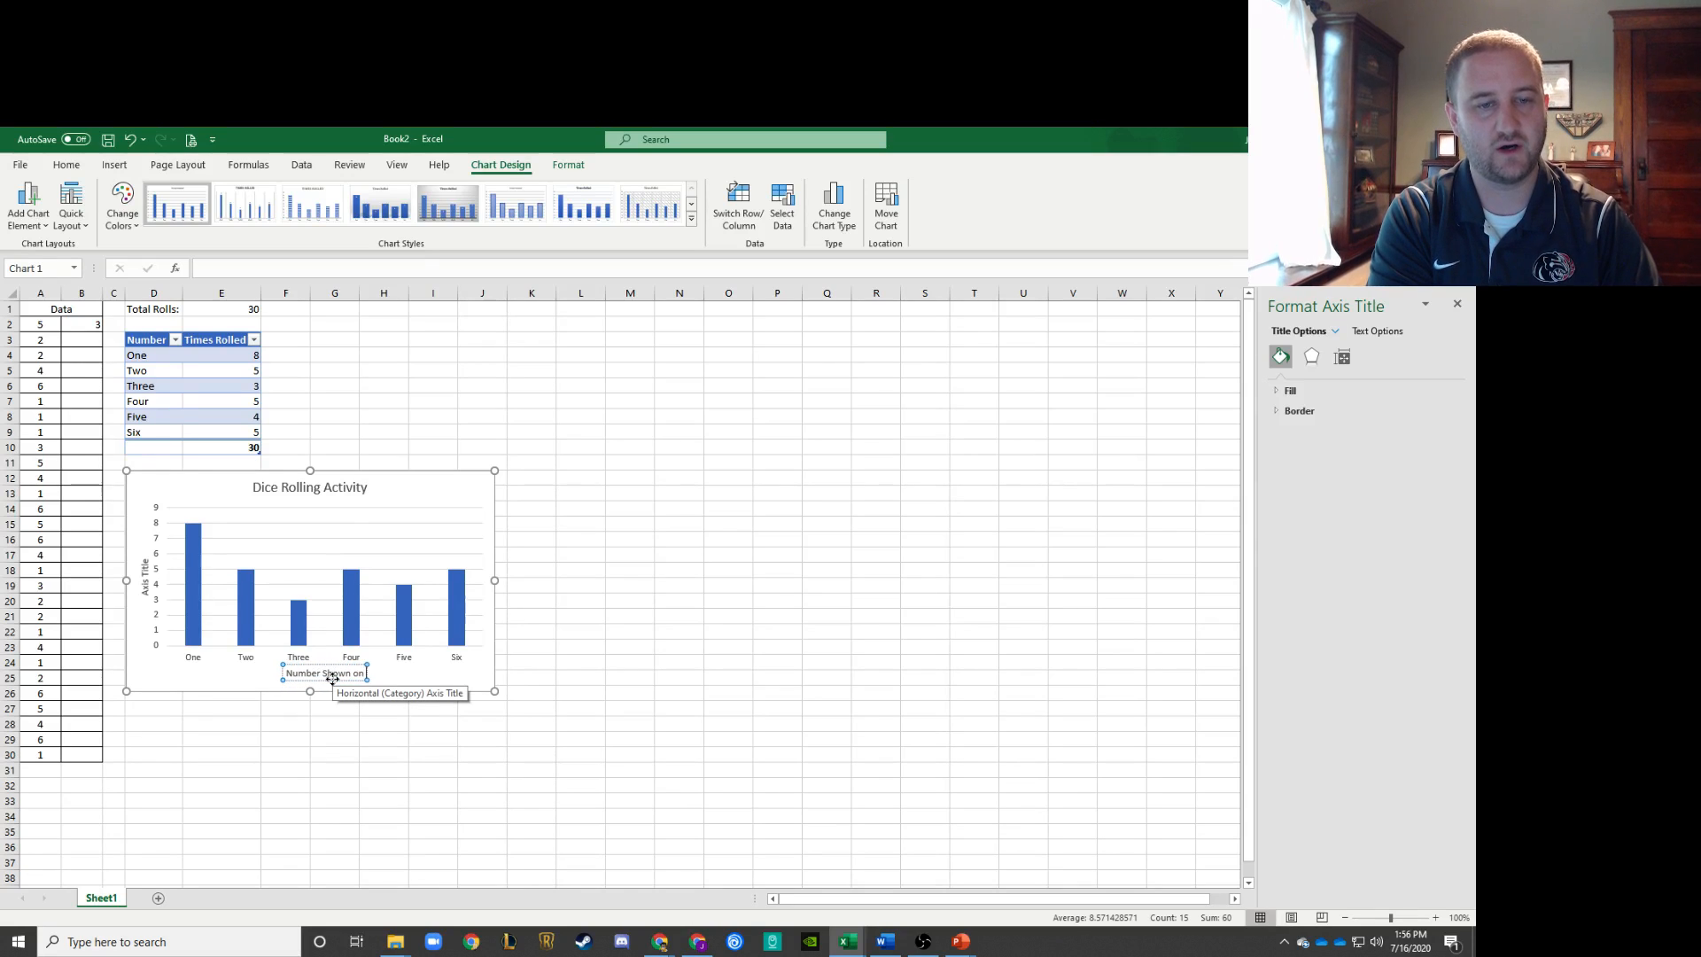
pyautogui.write(' Dice')
pyautogui.click(373, 738)
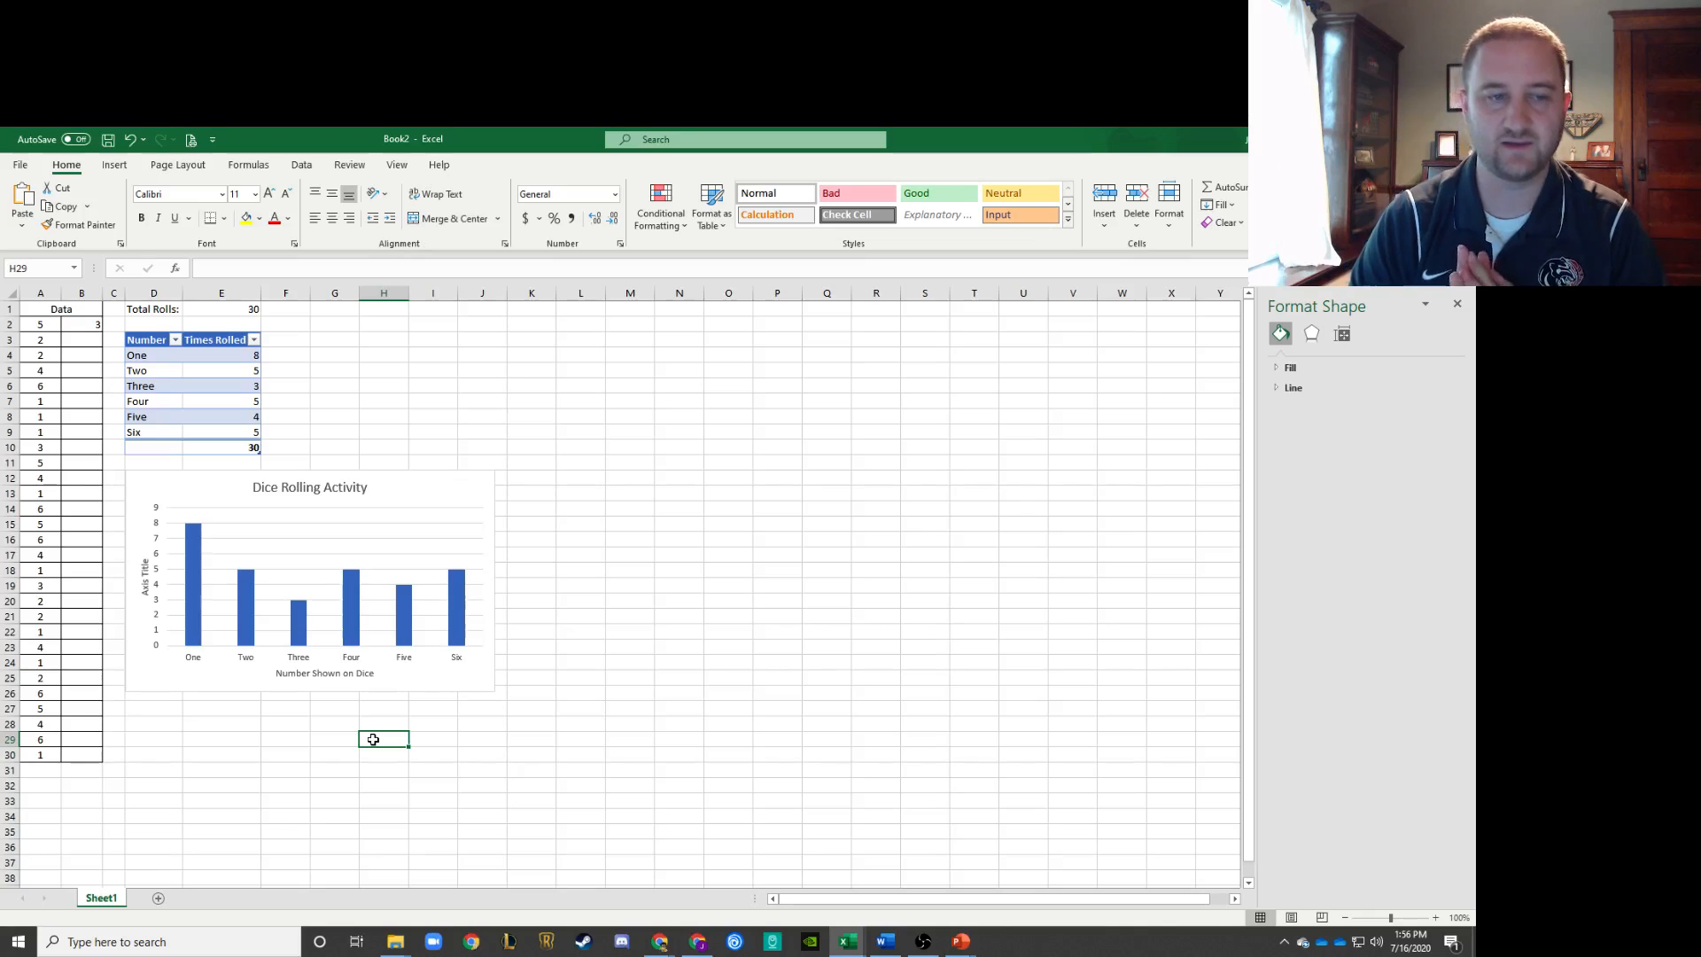
# Set the chart's vertical axis title to "Number of Times Rolled"
pyautogui.click(145, 577)
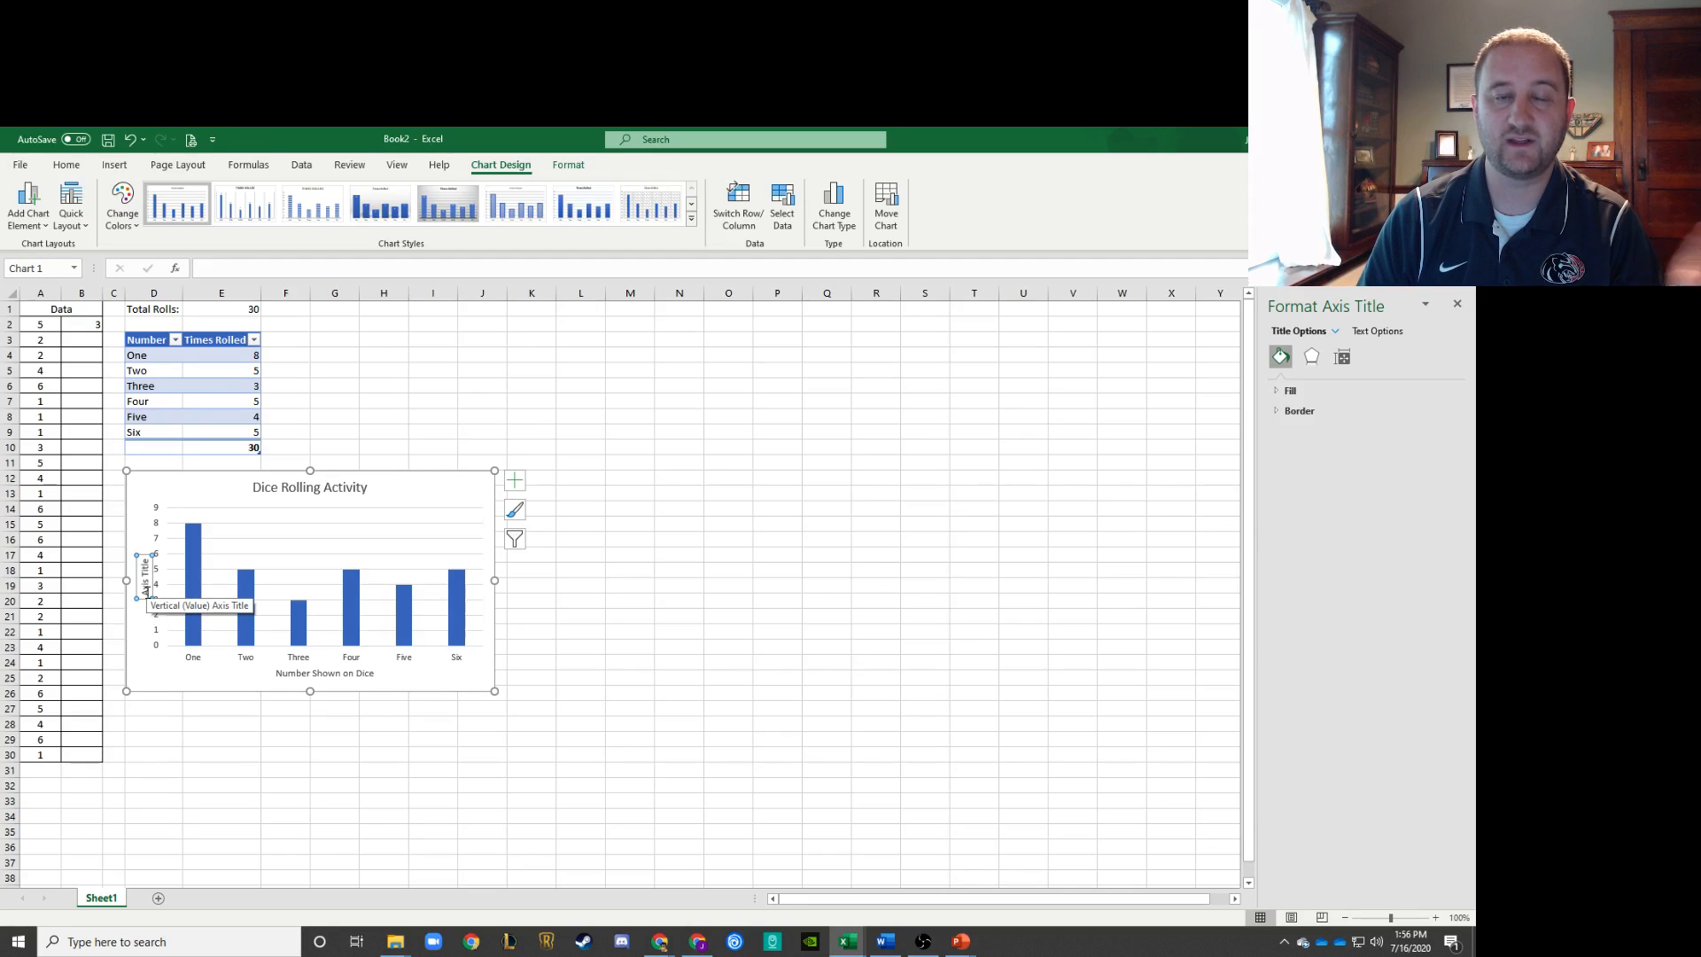
pyautogui.moveTo(146, 592); pyautogui.dragTo(150, 567)
pyautogui.write('Number')
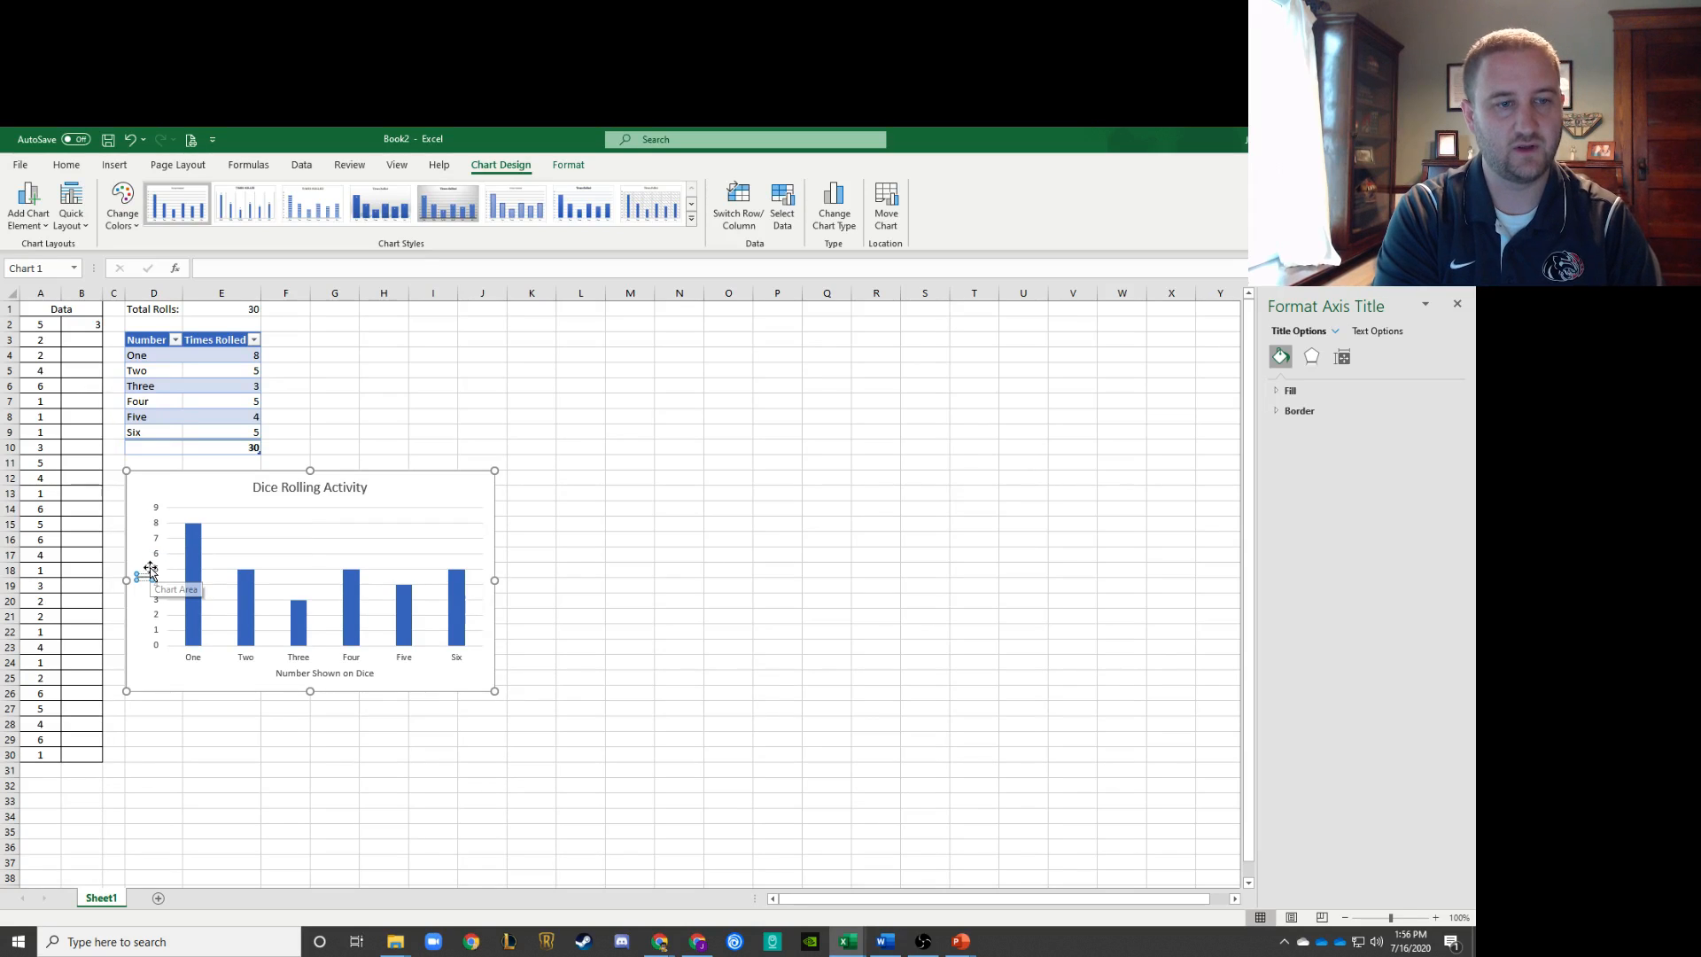
pyautogui.write(' of Times')
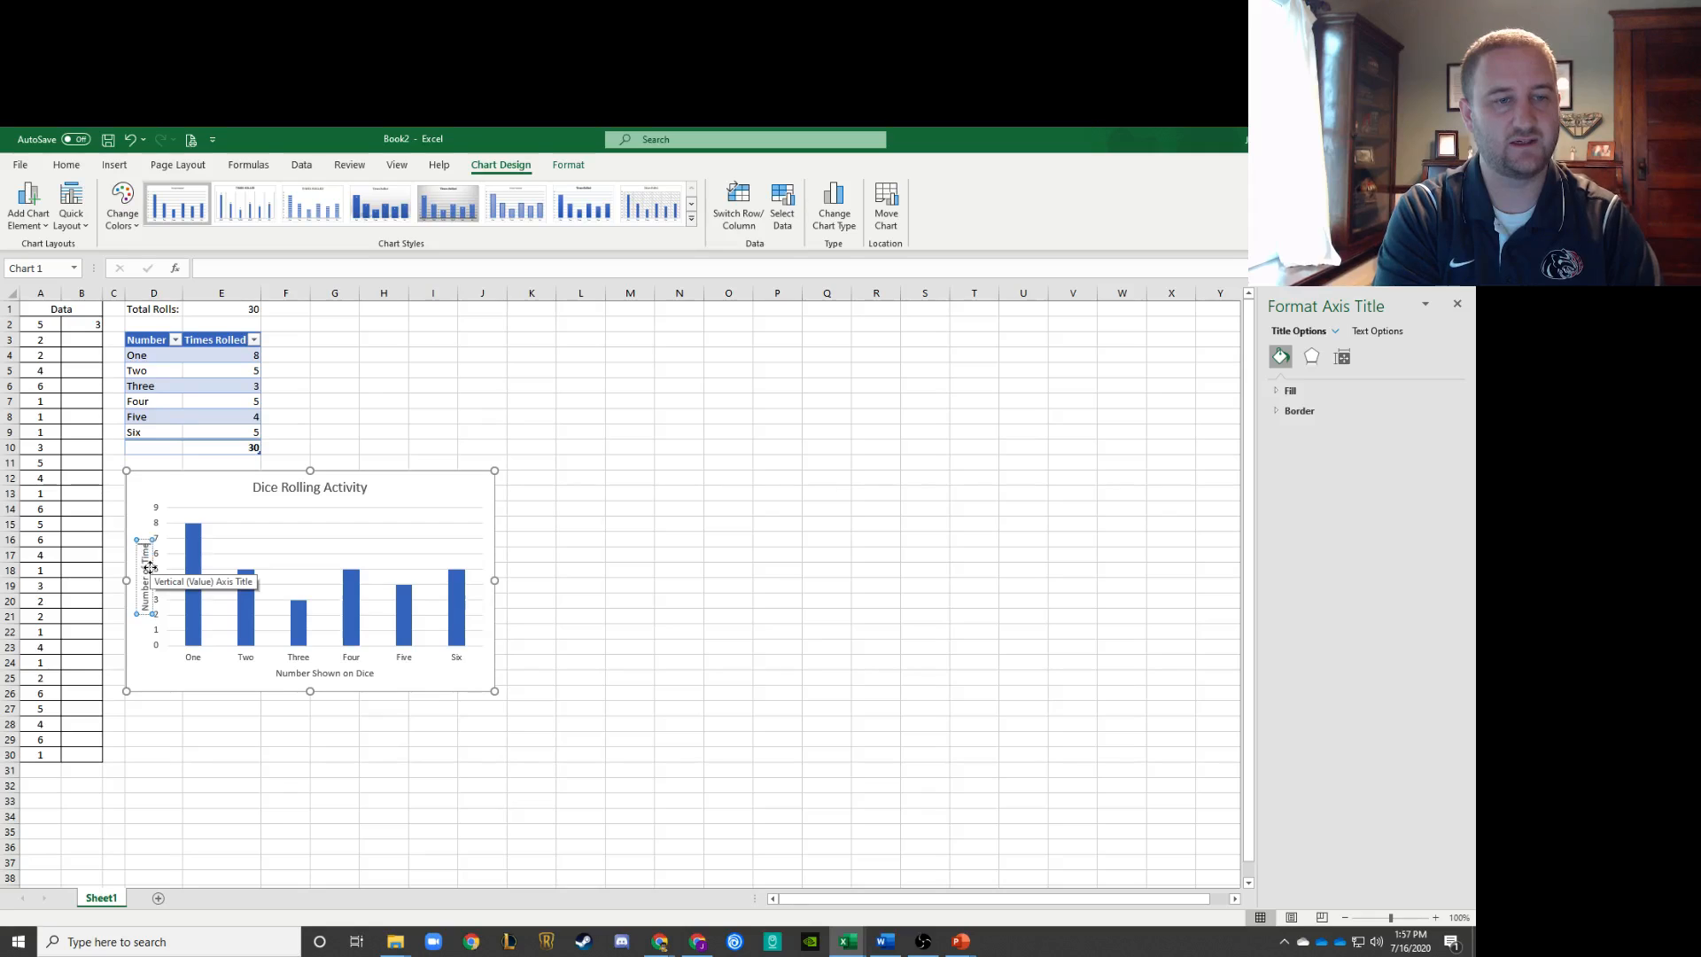
pyautogui.write(' Rolled')
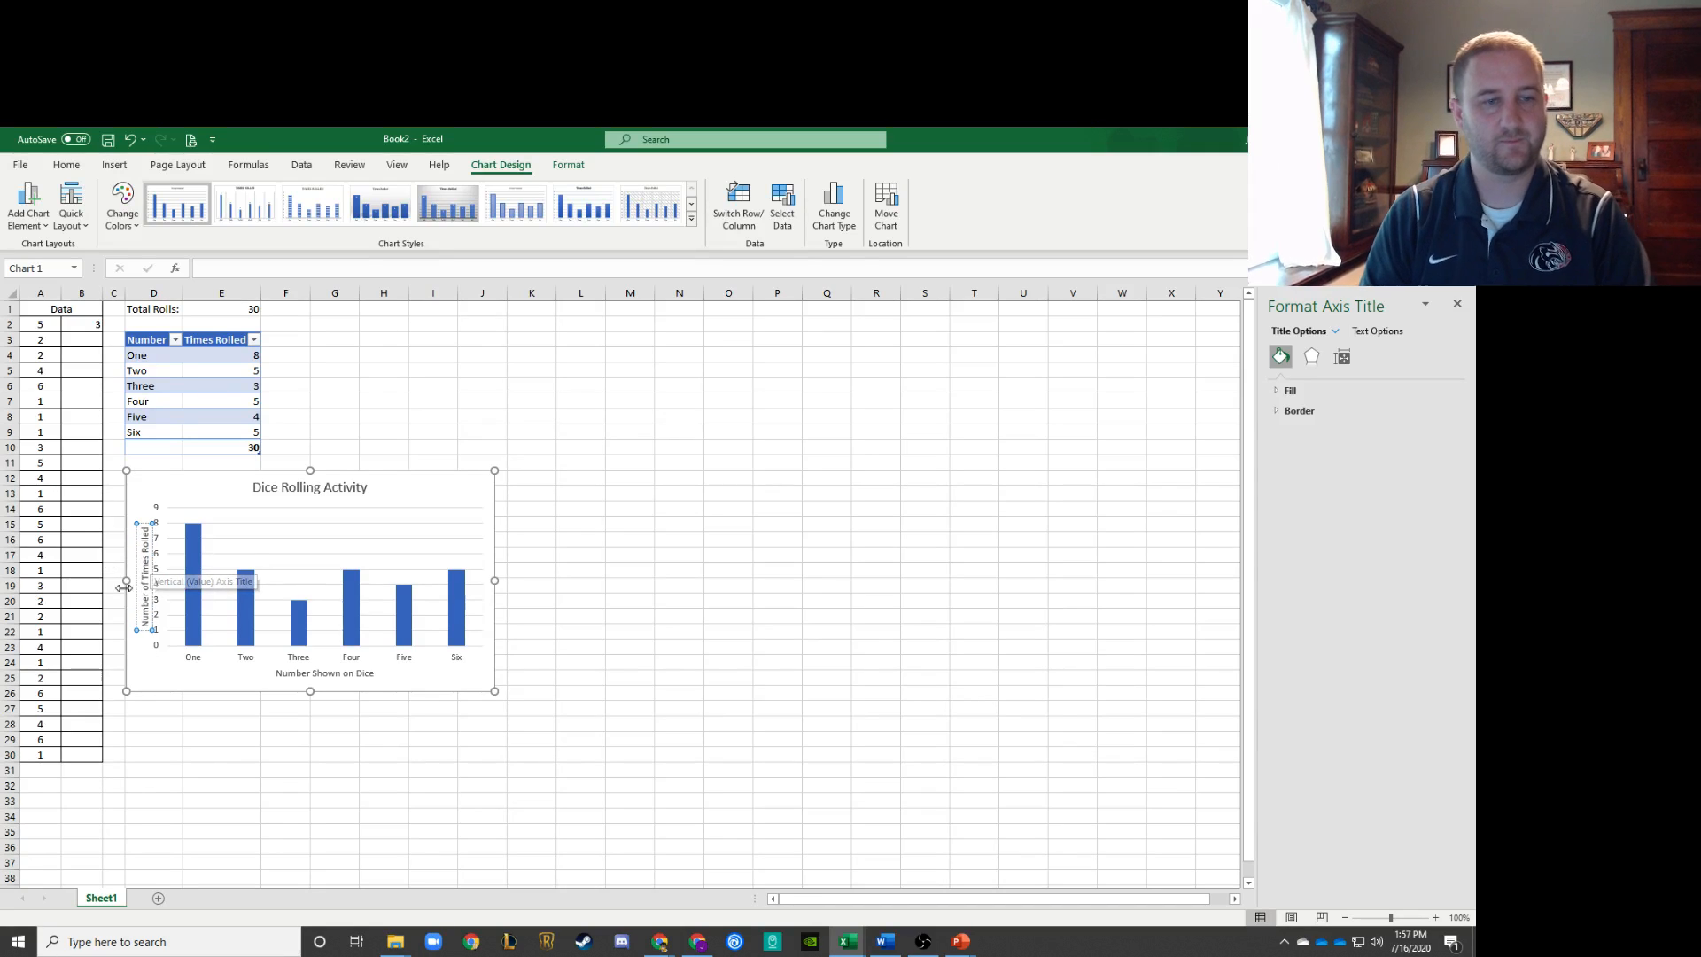
# Apply the dark Style 9 chart style to the Dice Rolling Activity column chart
pyautogui.click(202, 771)
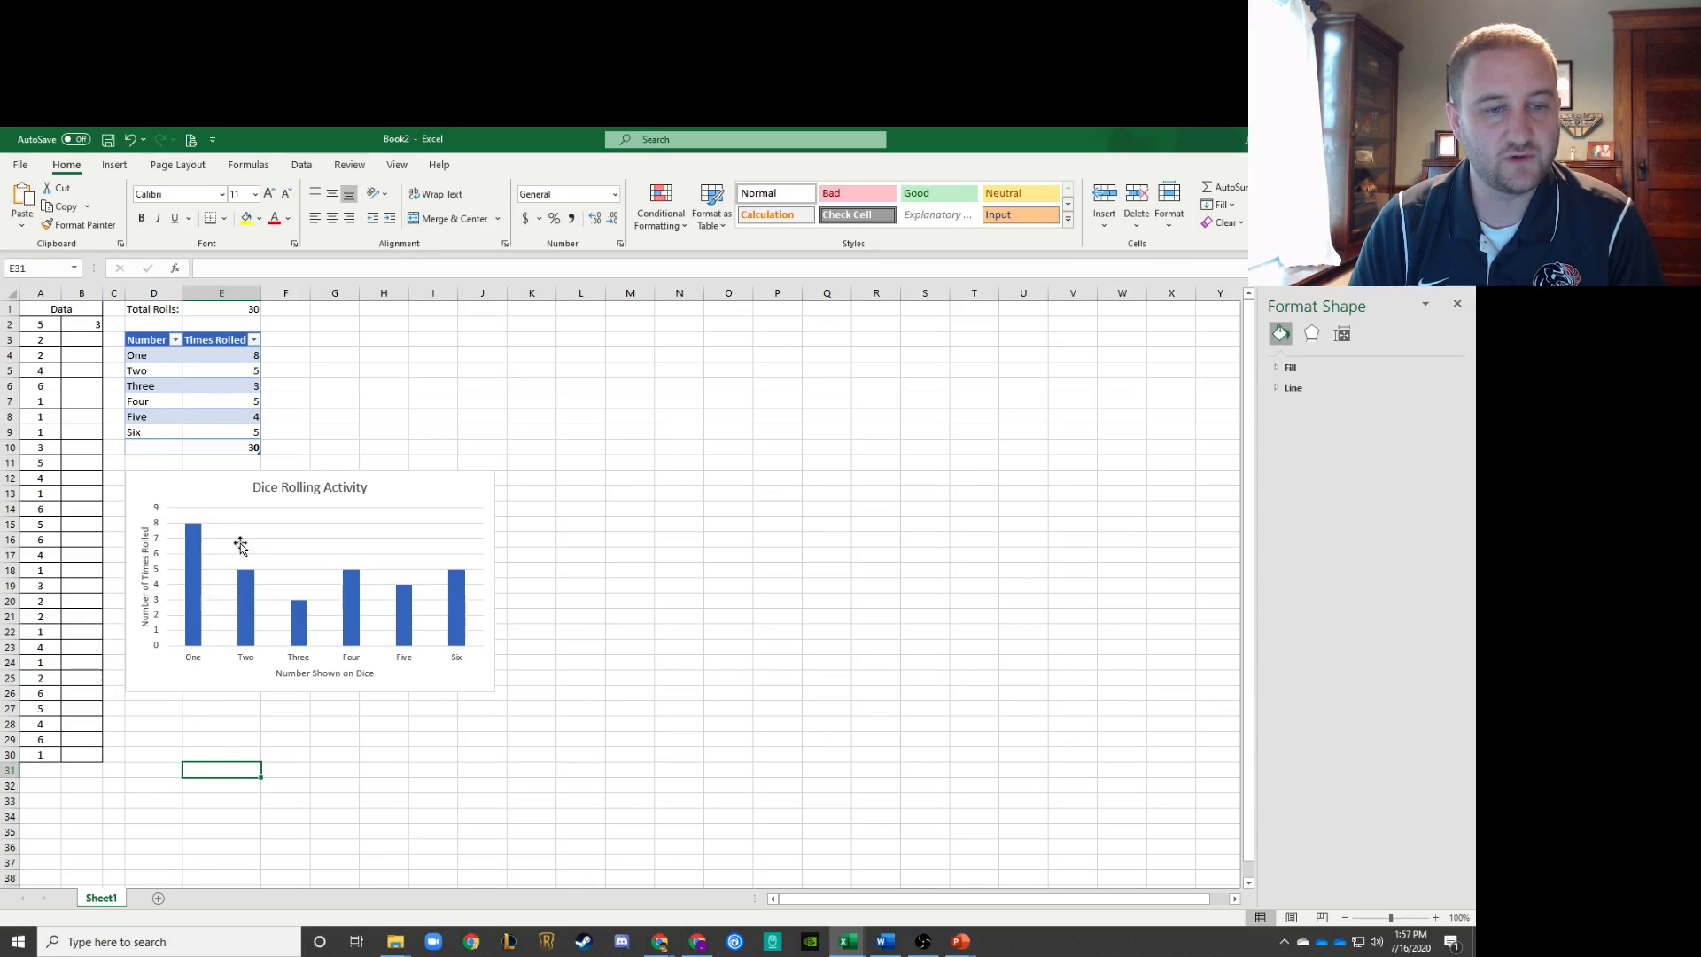
pyautogui.click(468, 483)
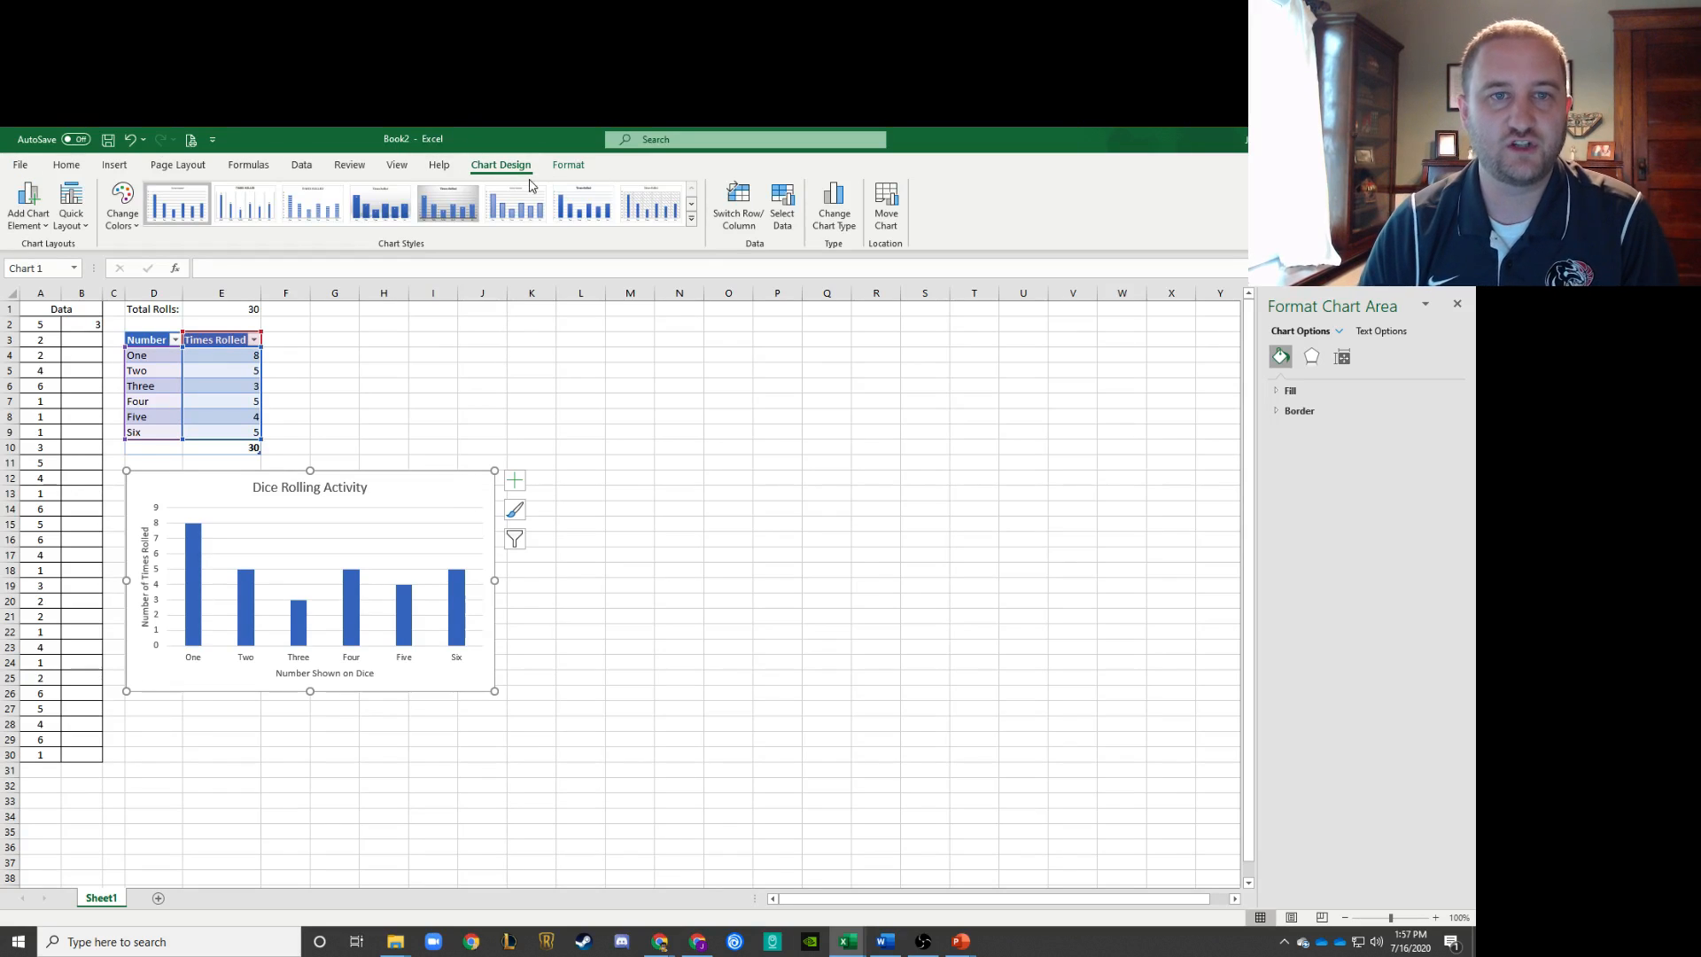
pyautogui.click(691, 203)
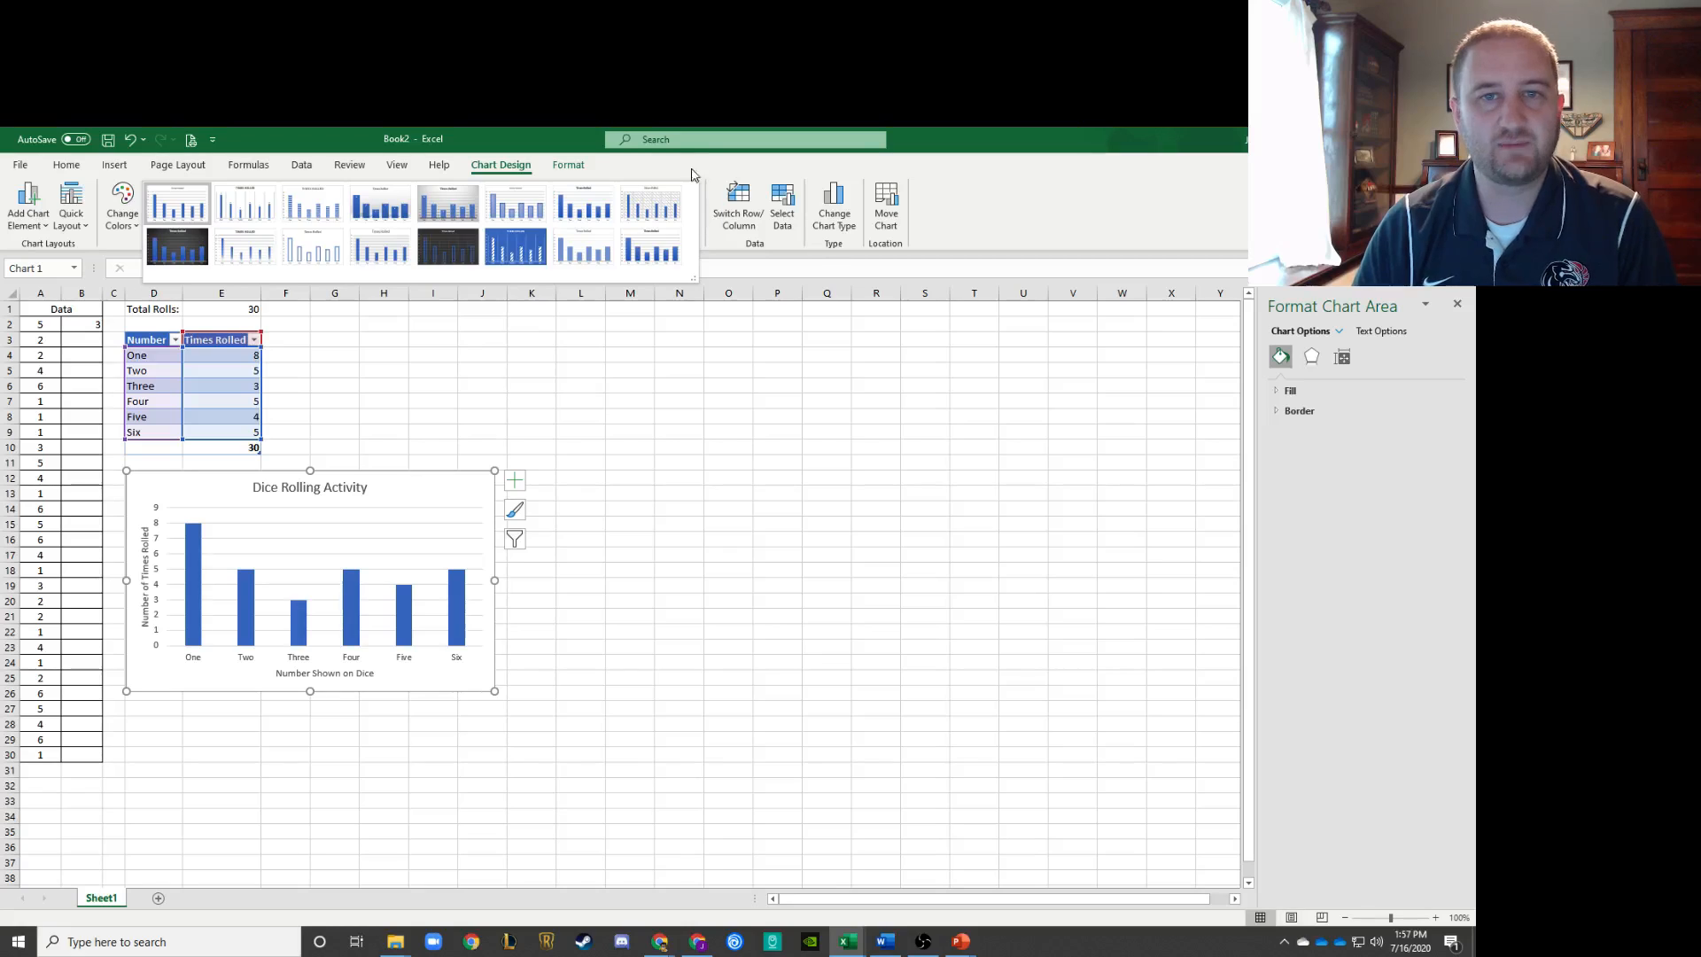
pyautogui.click(691, 188)
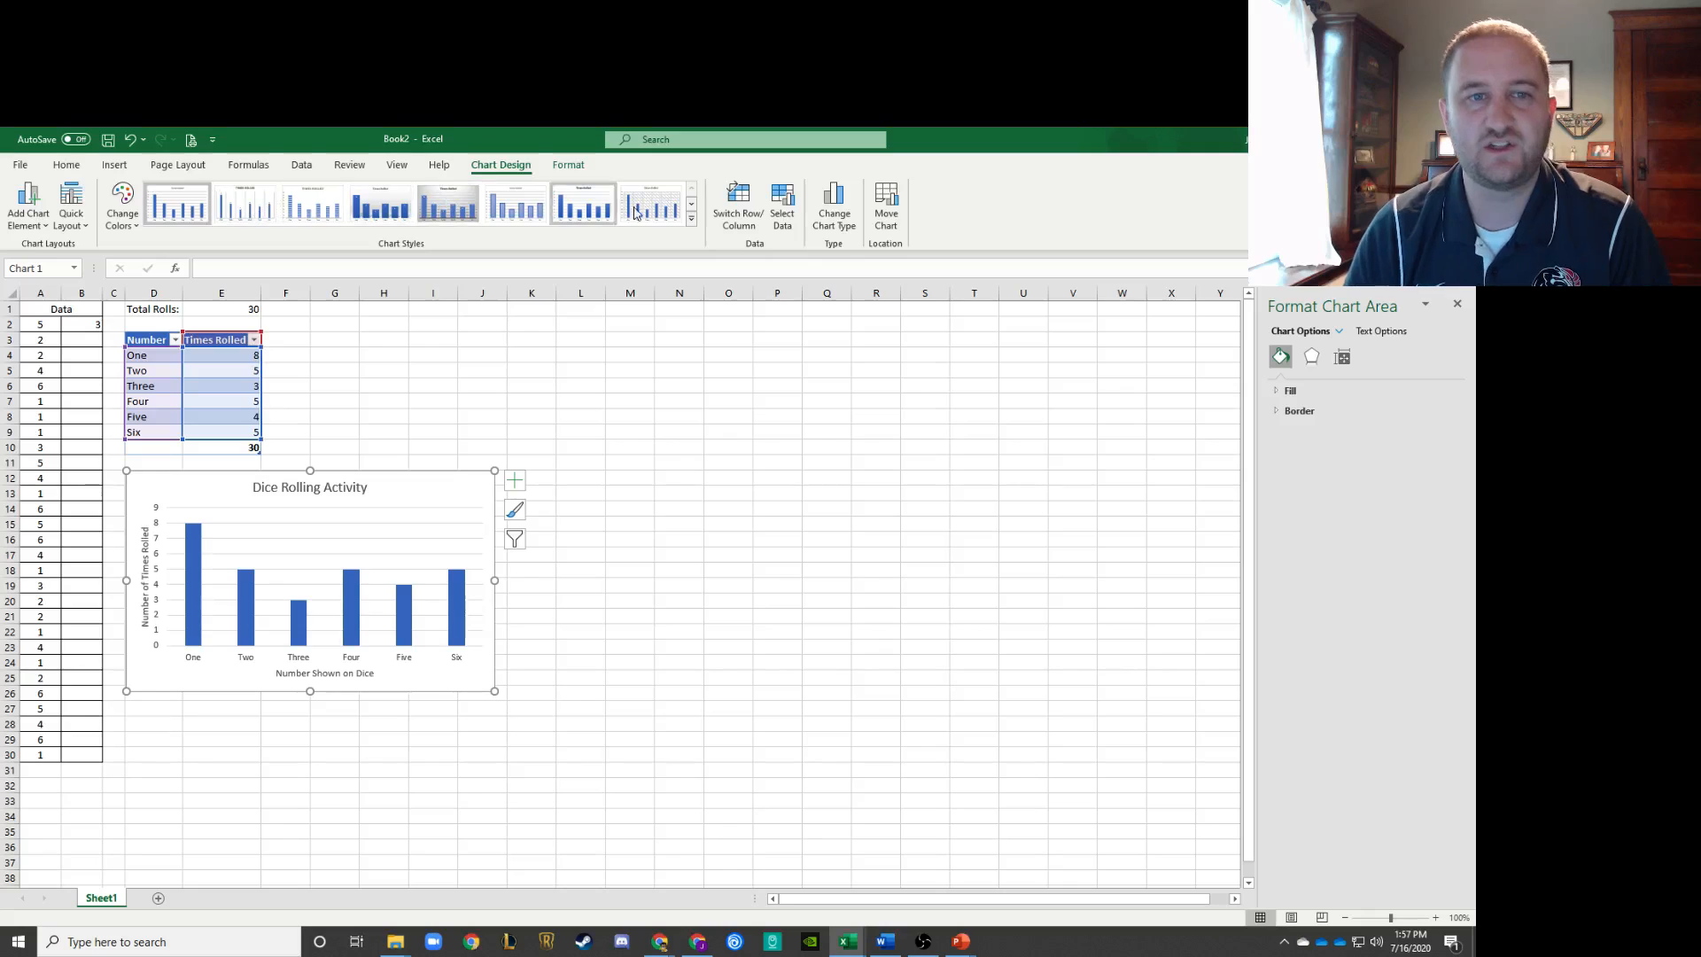
pyautogui.click(689, 221)
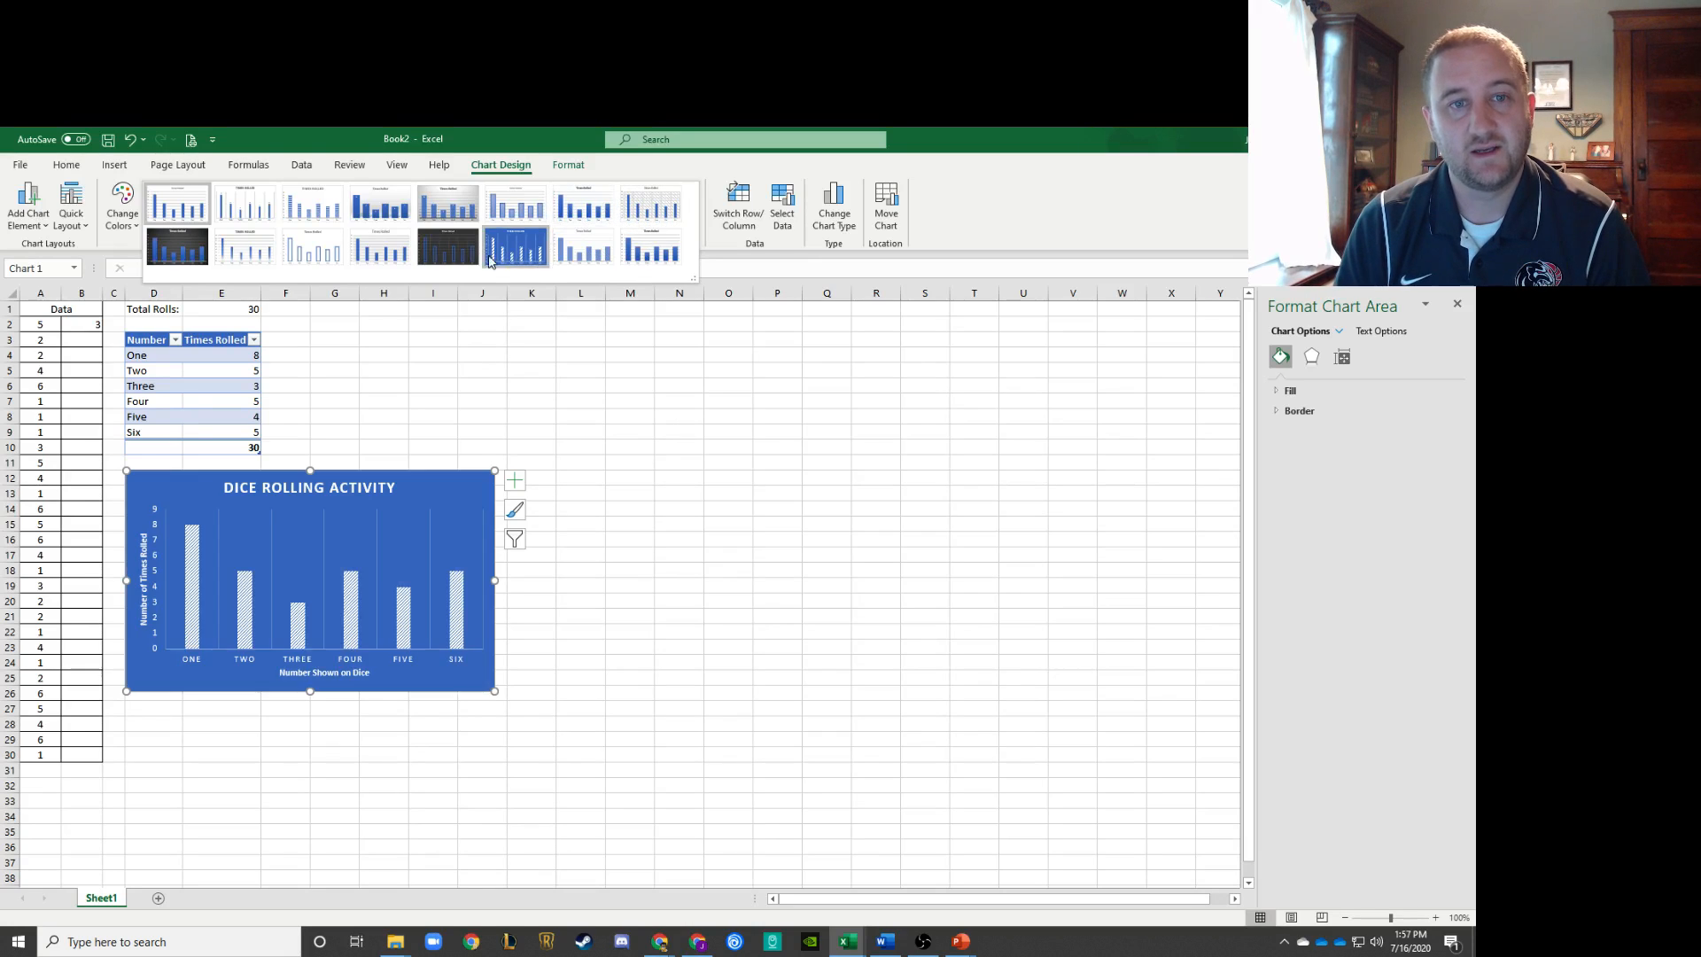
pyautogui.click(196, 259)
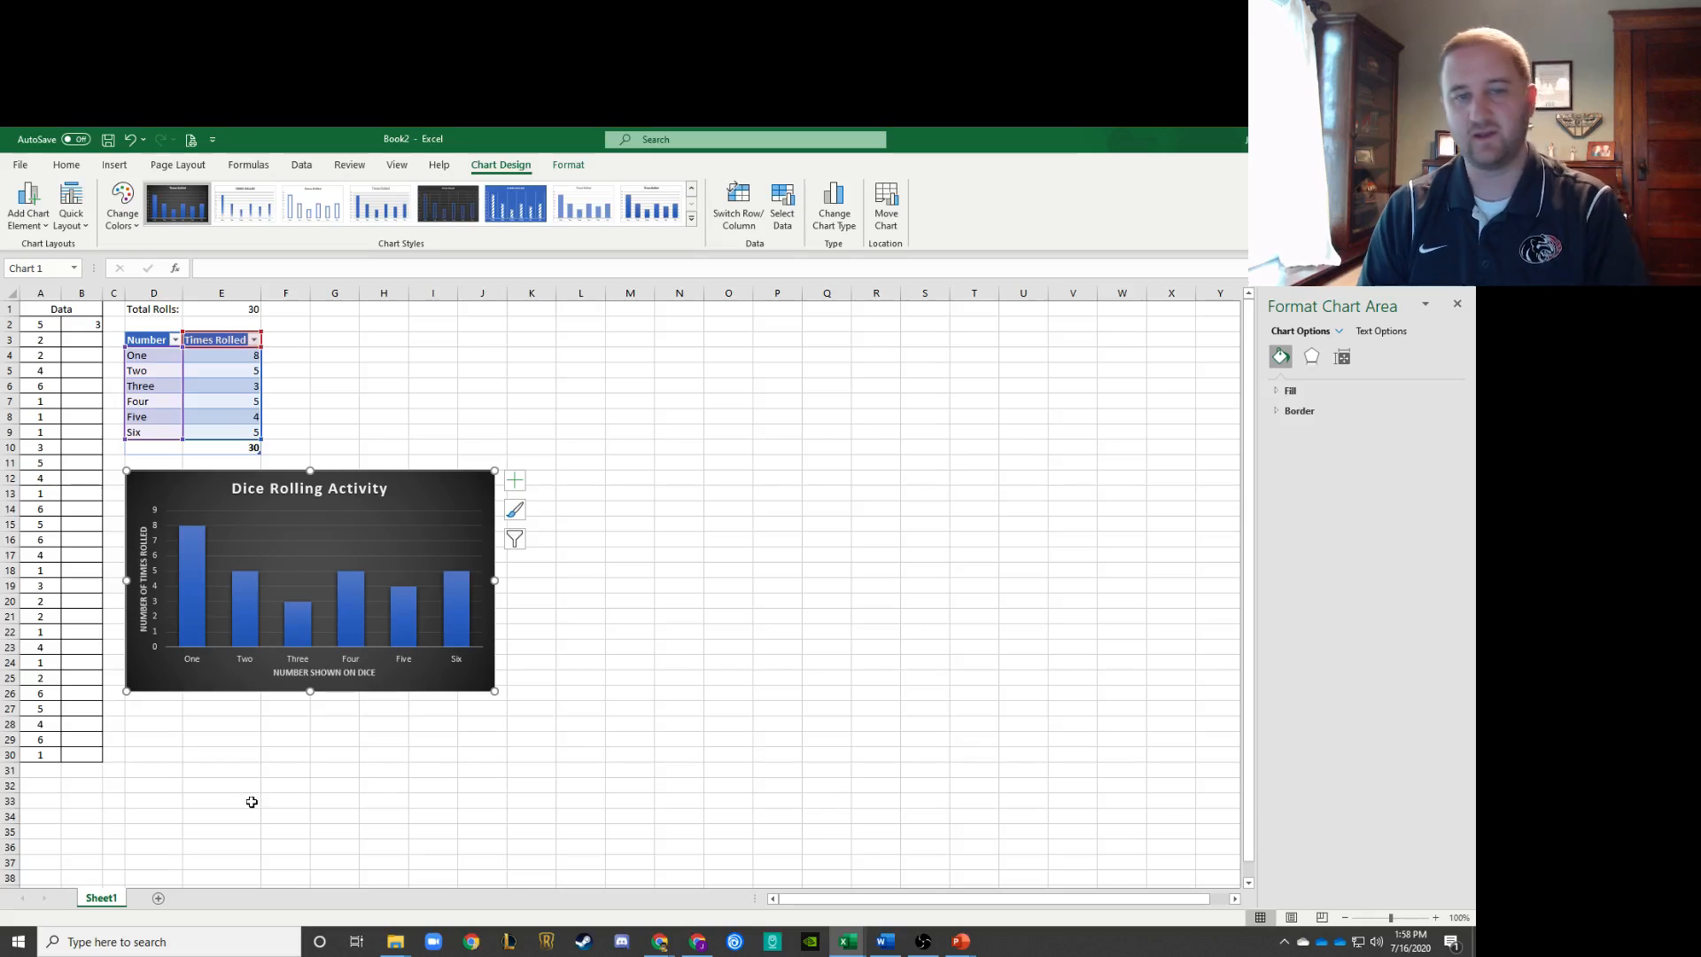
pyautogui.click(363, 782)
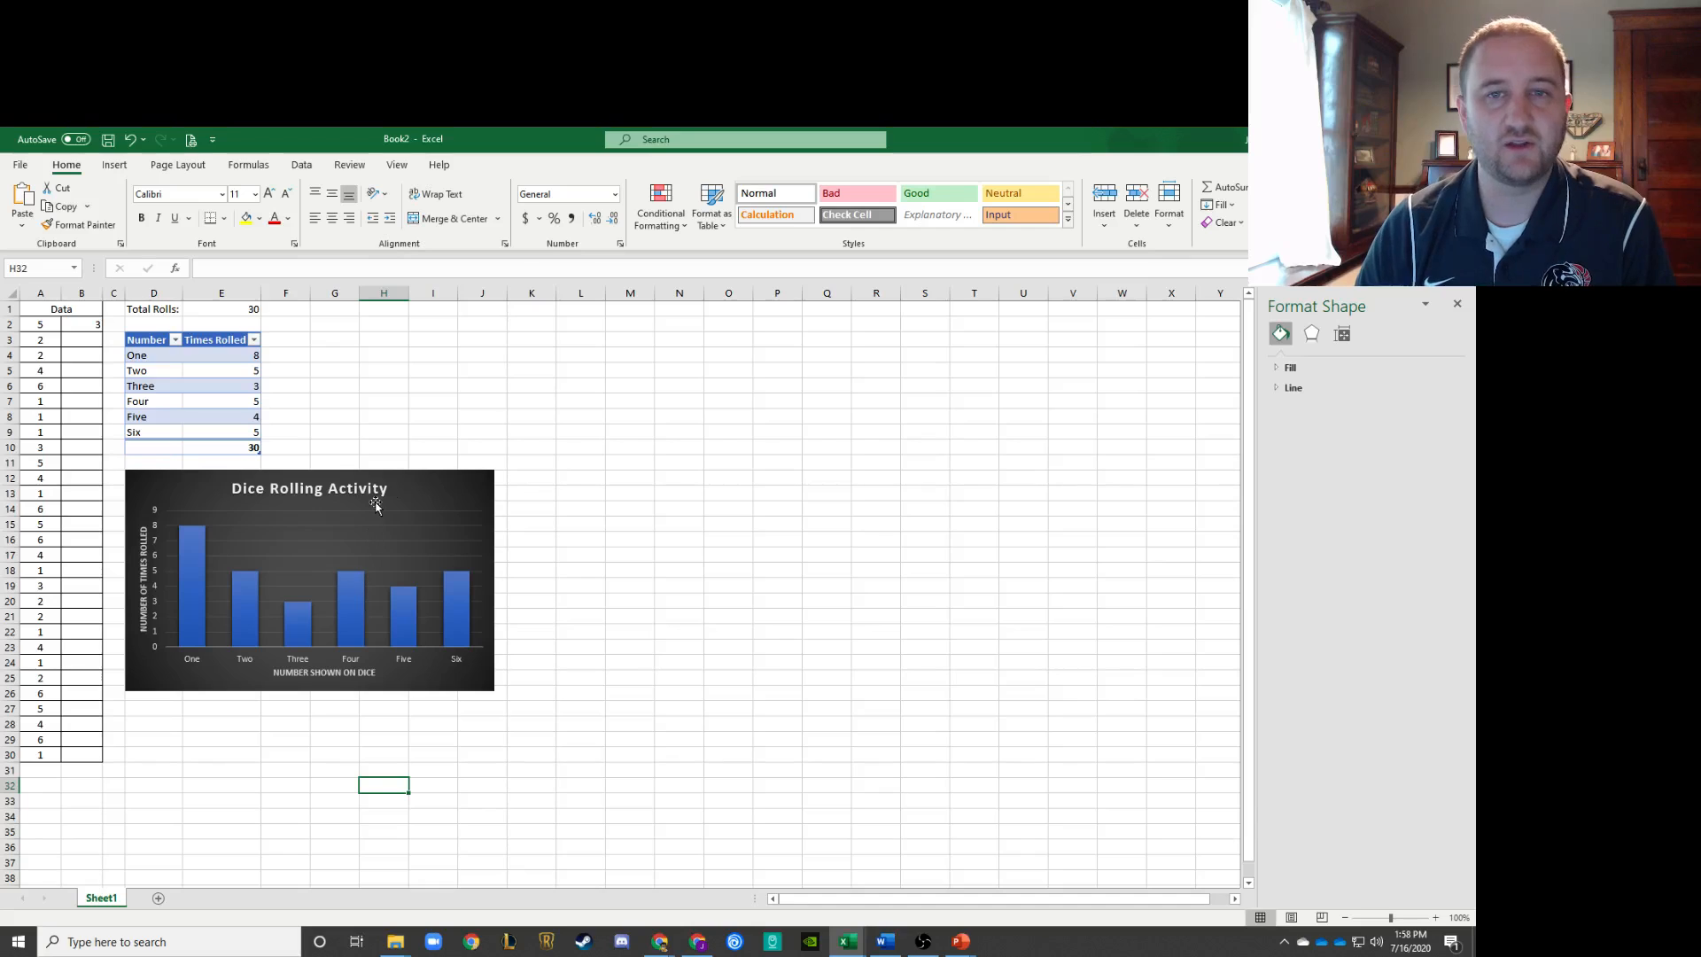
pyautogui.click(446, 498)
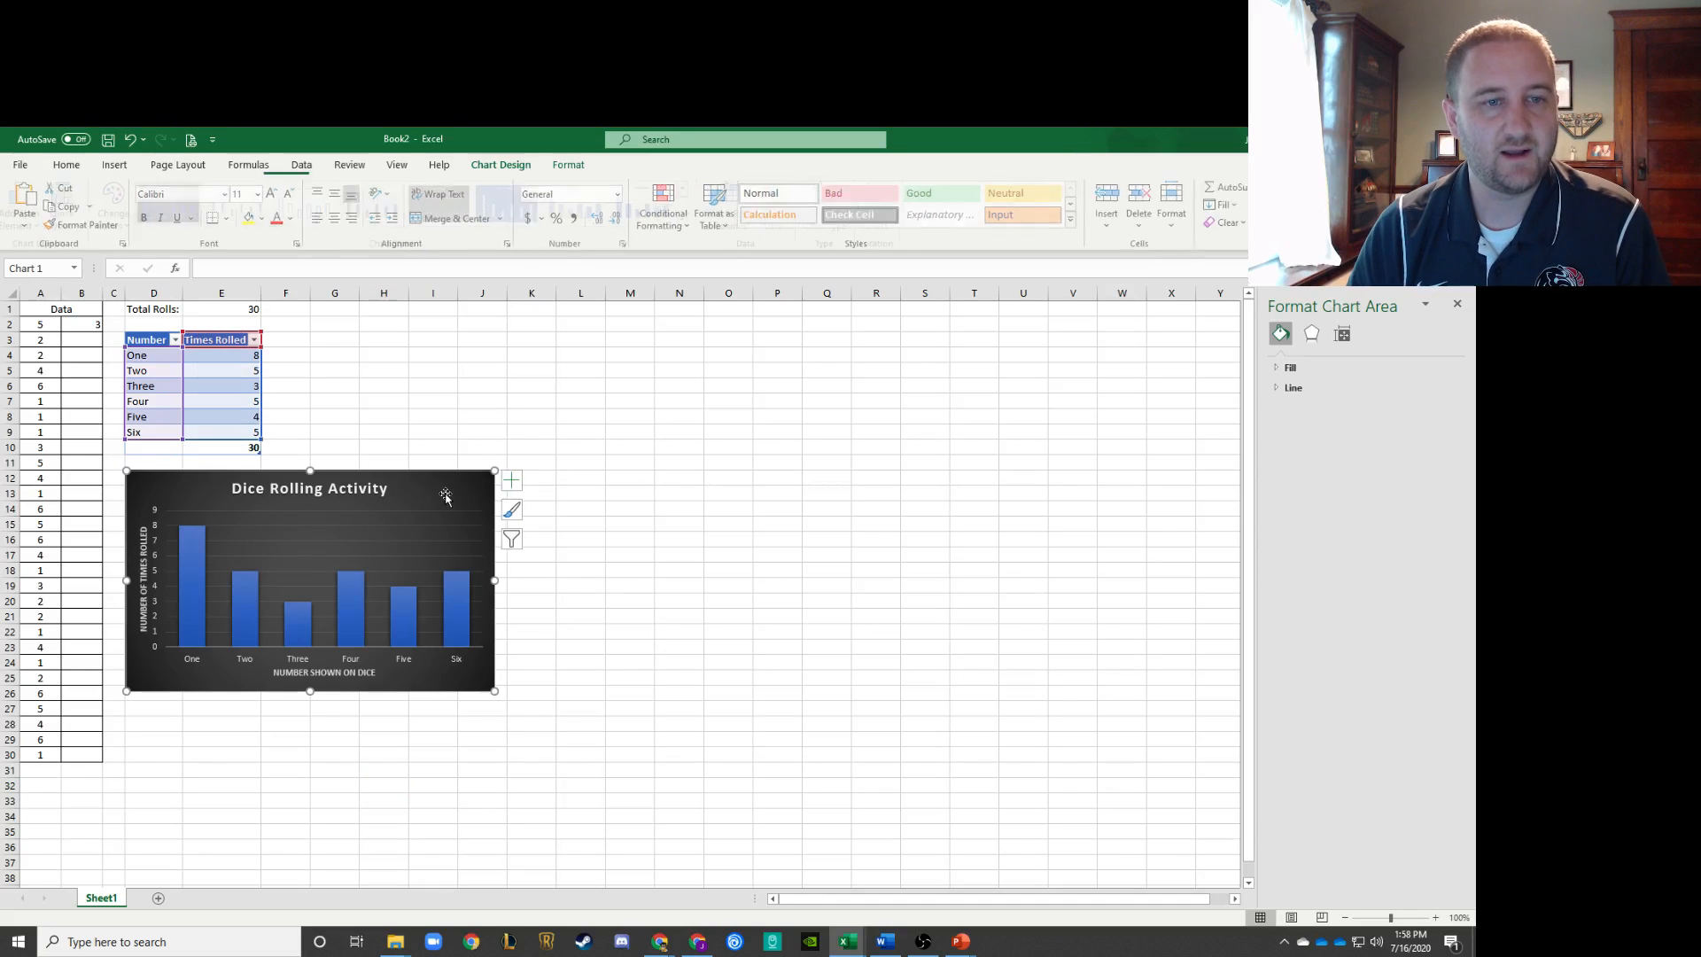
pyautogui.click(725, 631)
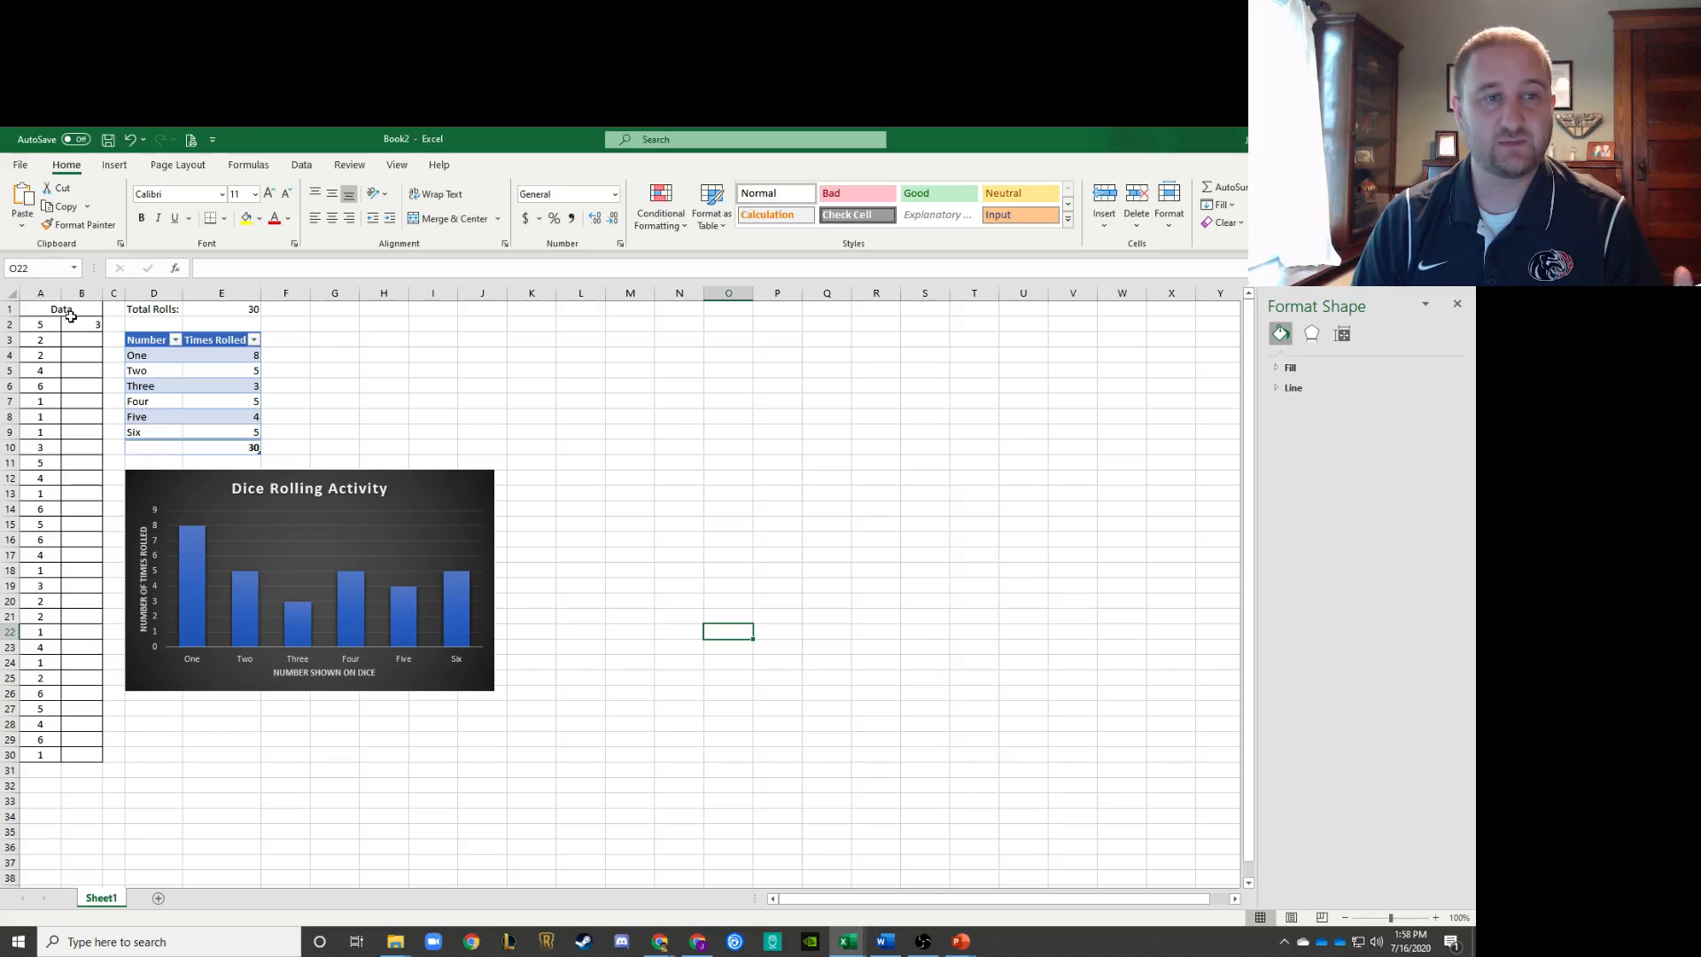
# Examine the roll data range, the Total Rolls formula, the Times Rolled summary table and its COUNTIF formula, and the chart
pyautogui.moveTo(58, 310); pyautogui.dragTo(59, 755)
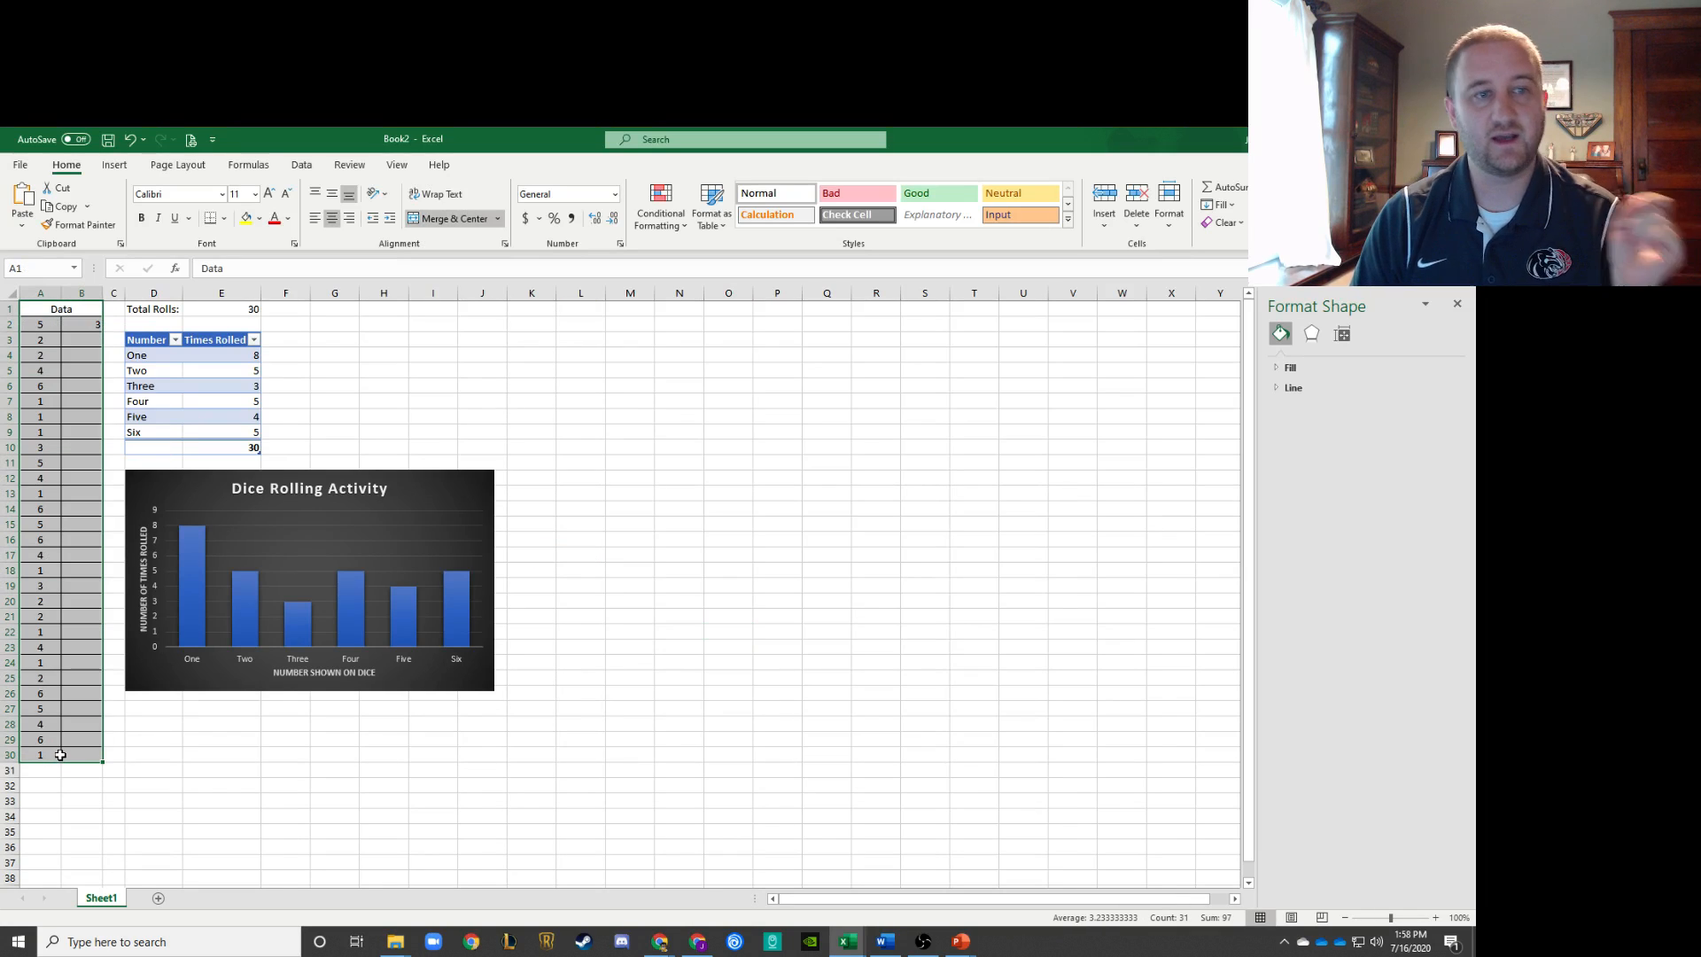
pyautogui.click(110, 779)
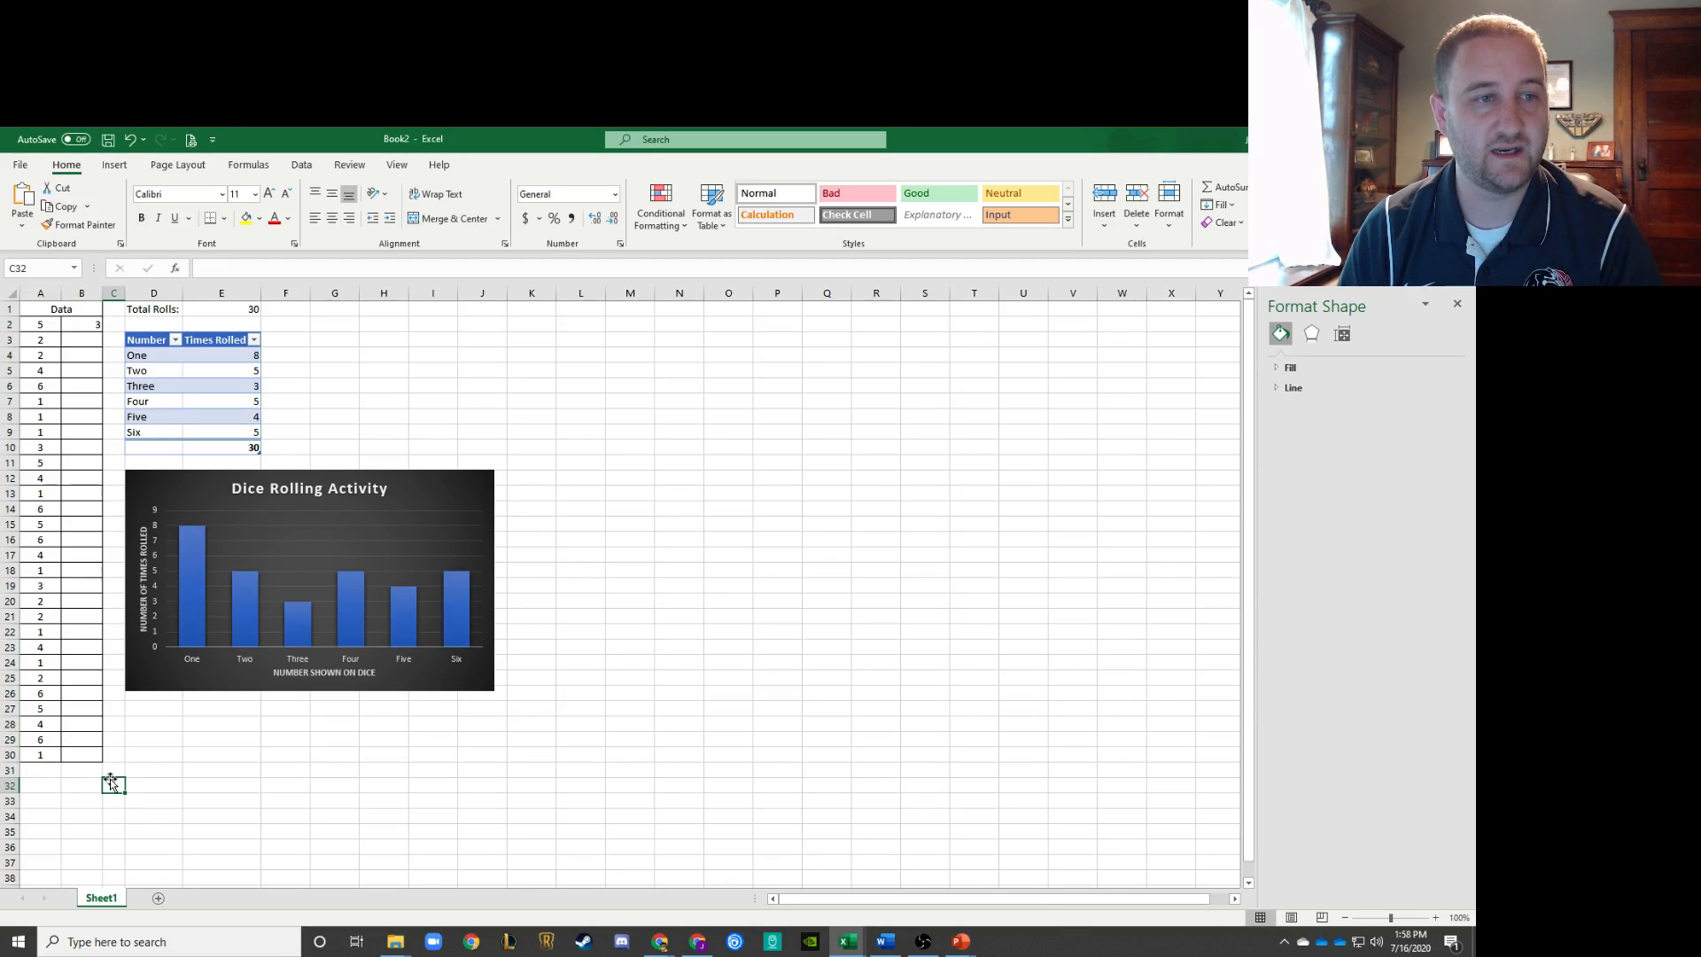
pyautogui.click(158, 310)
pyautogui.click(228, 312)
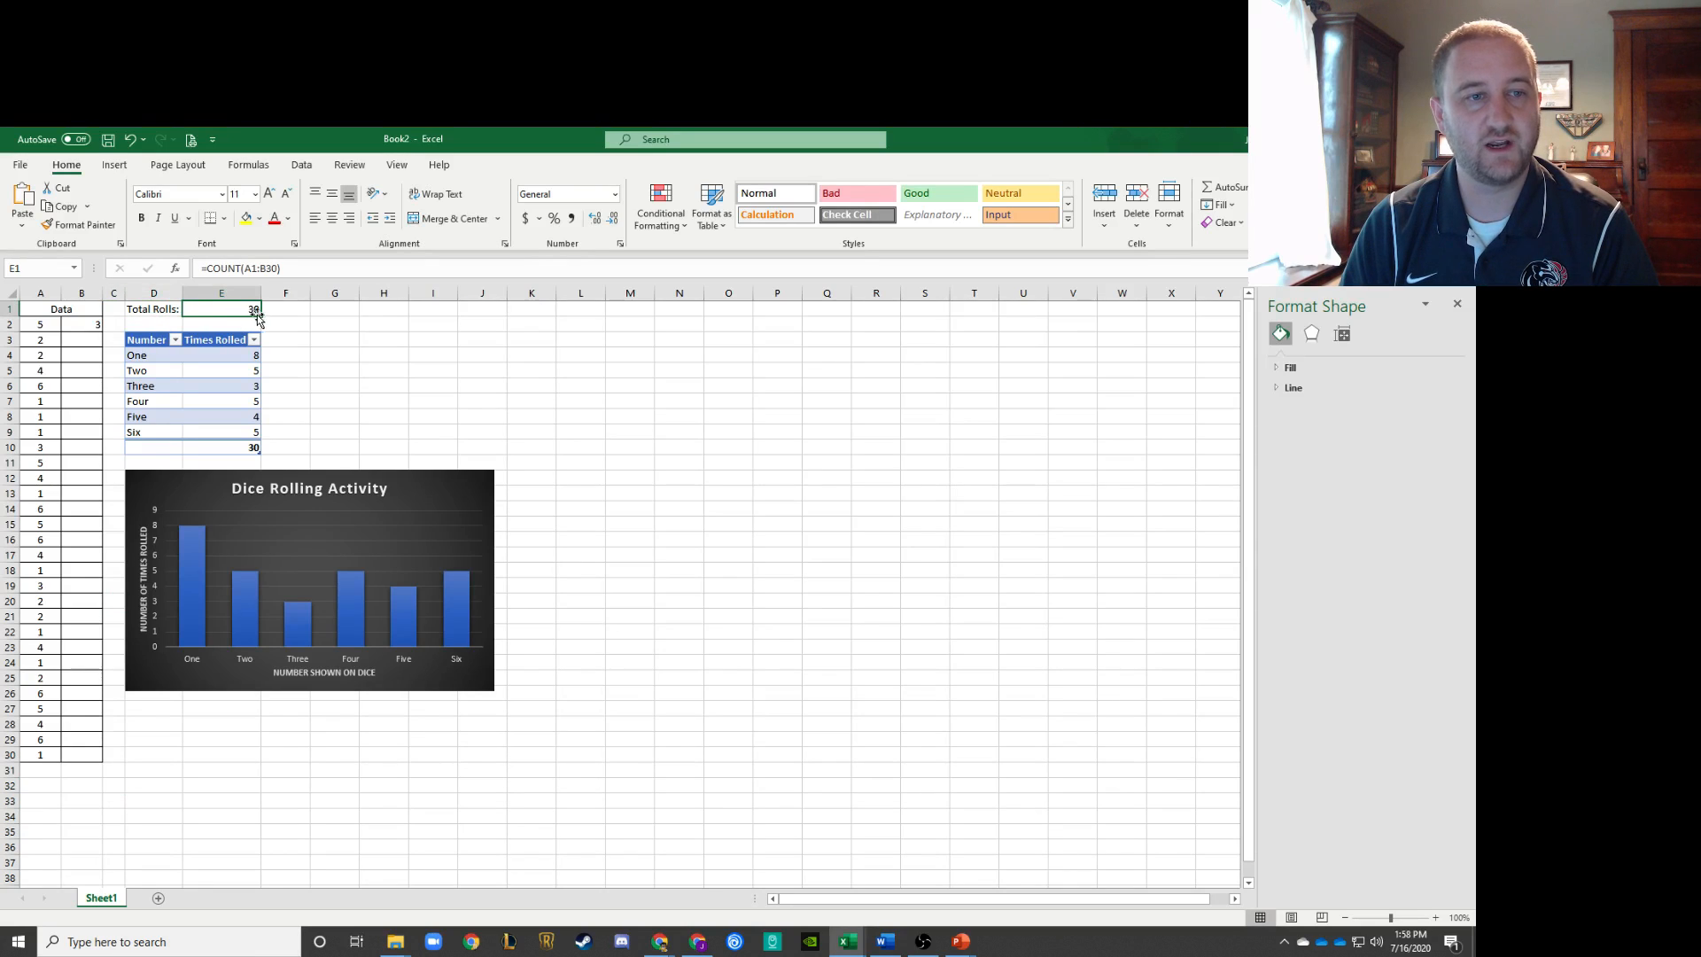
pyautogui.moveTo(149, 344); pyautogui.dragTo(230, 448)
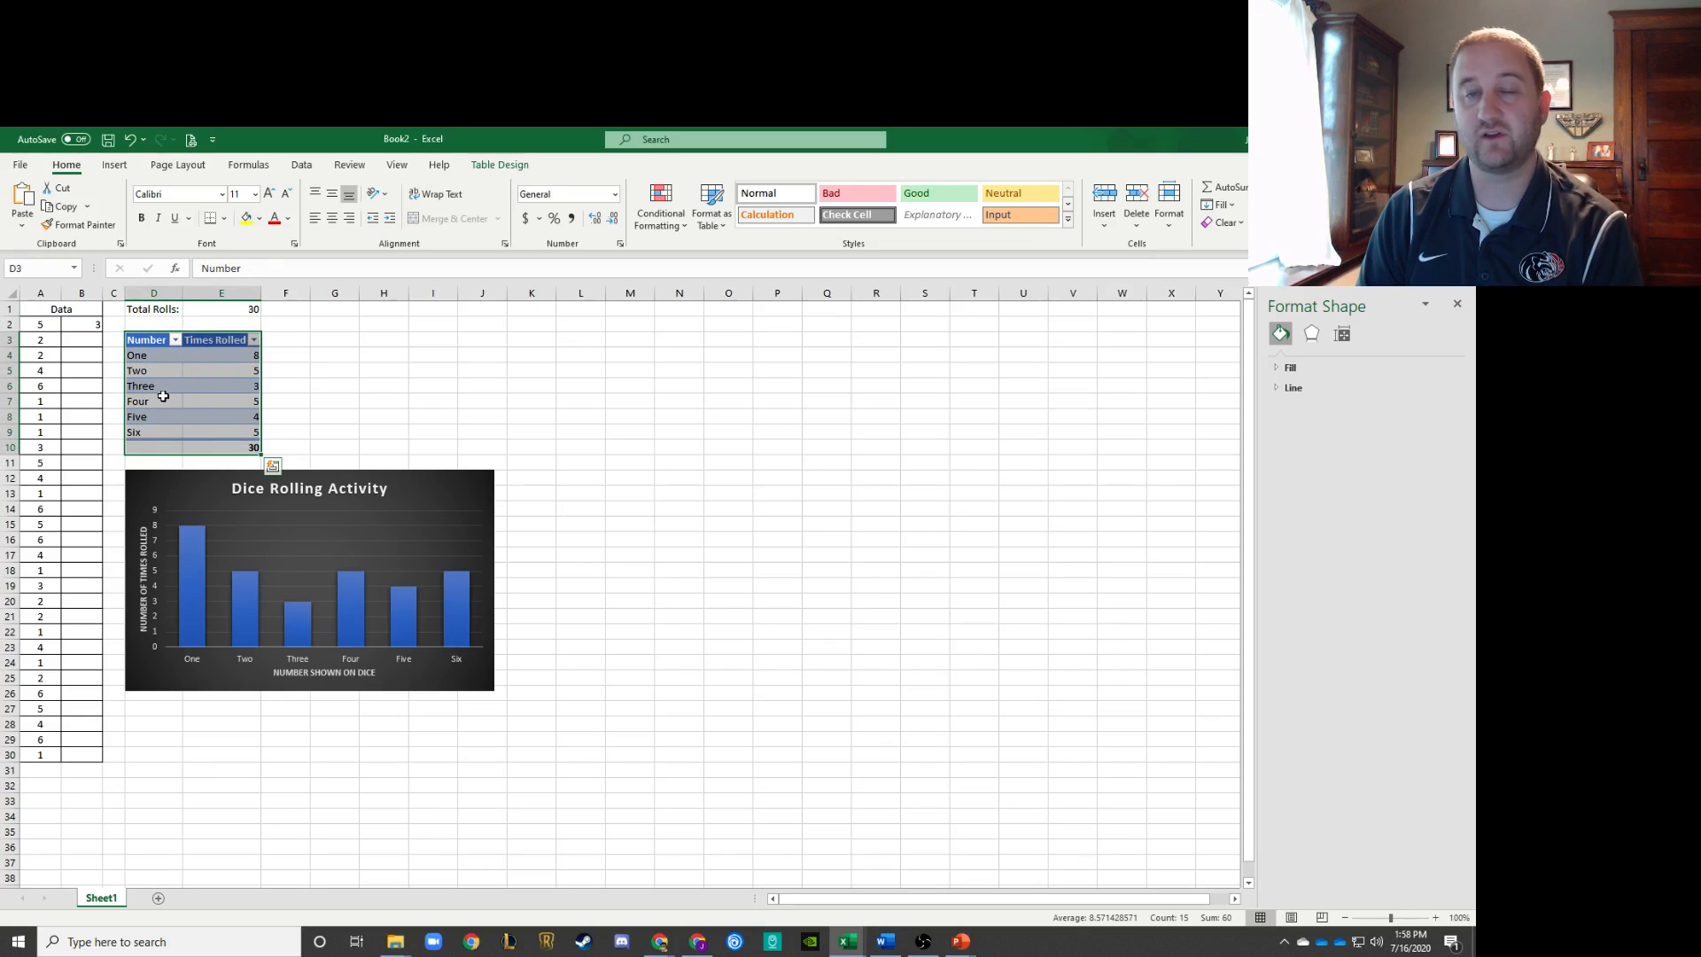
pyautogui.click(465, 487)
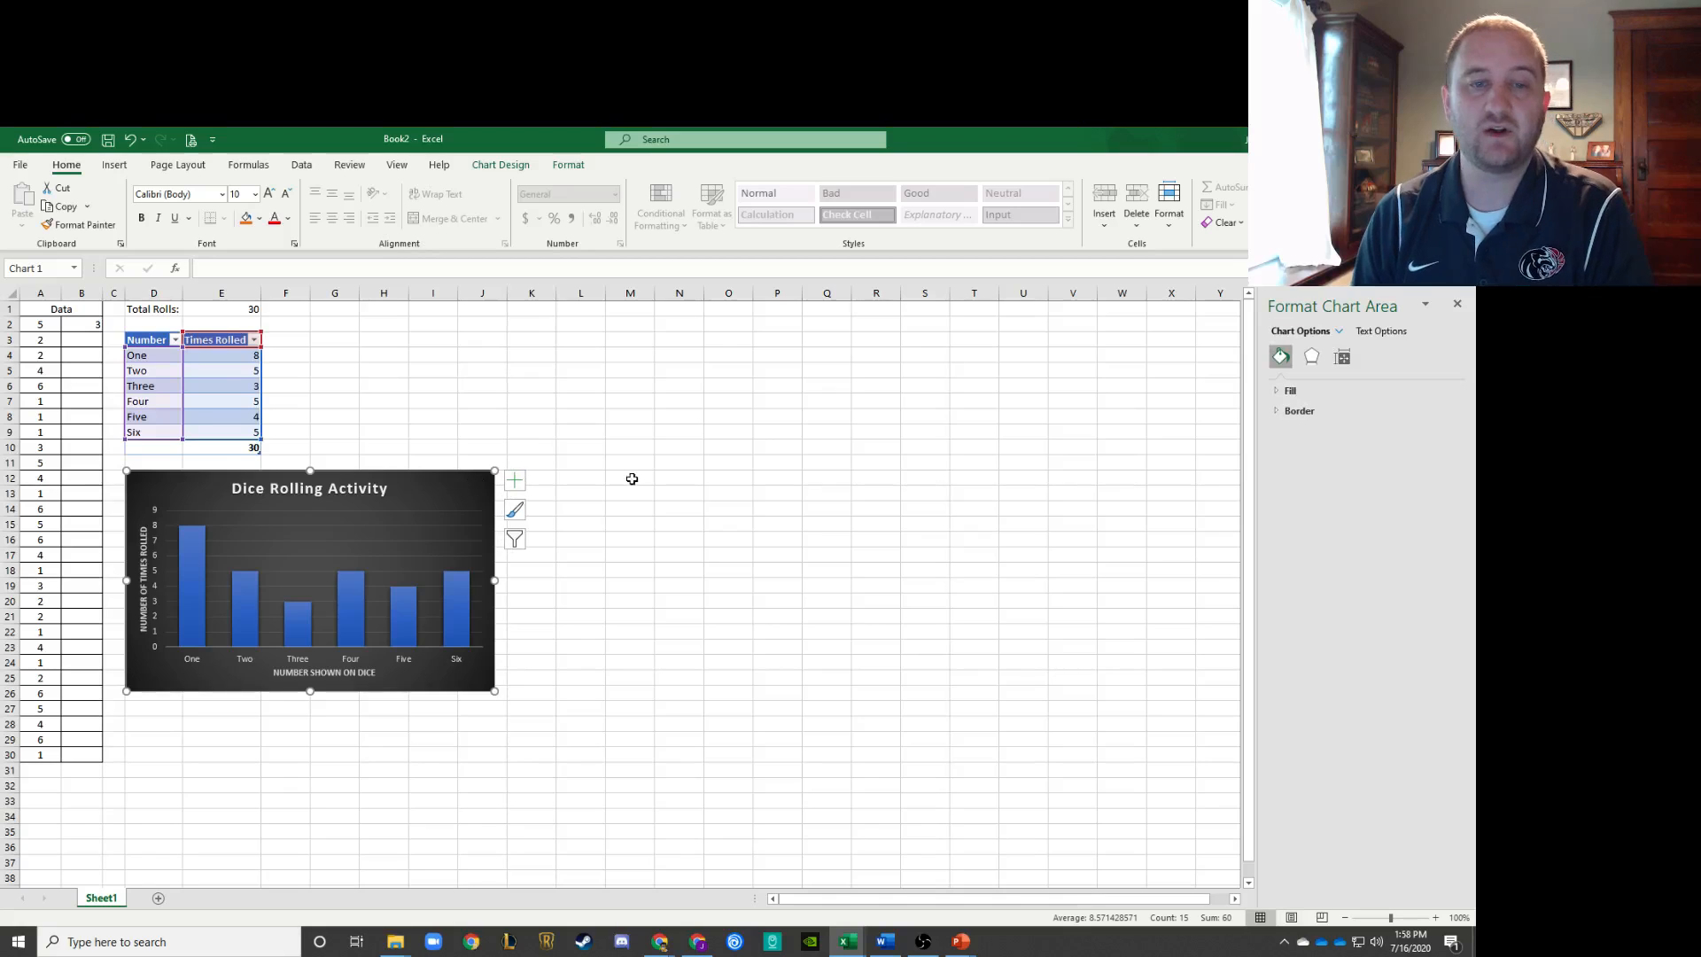
pyautogui.click(587, 504)
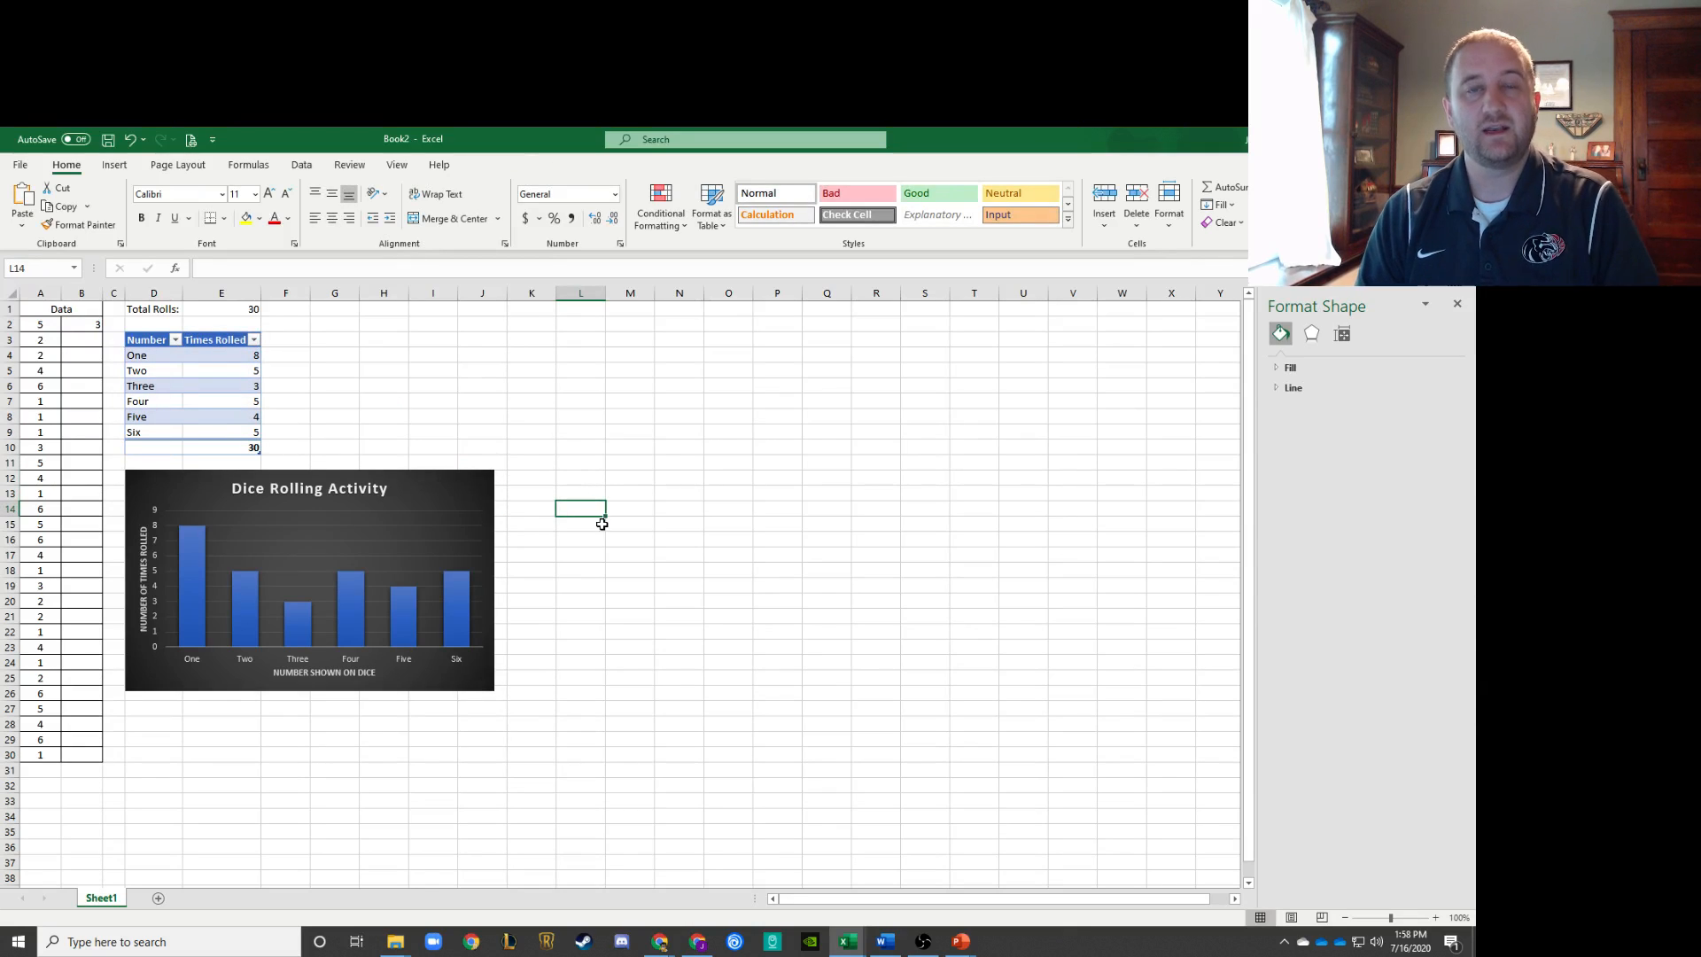
pyautogui.click(199, 357)
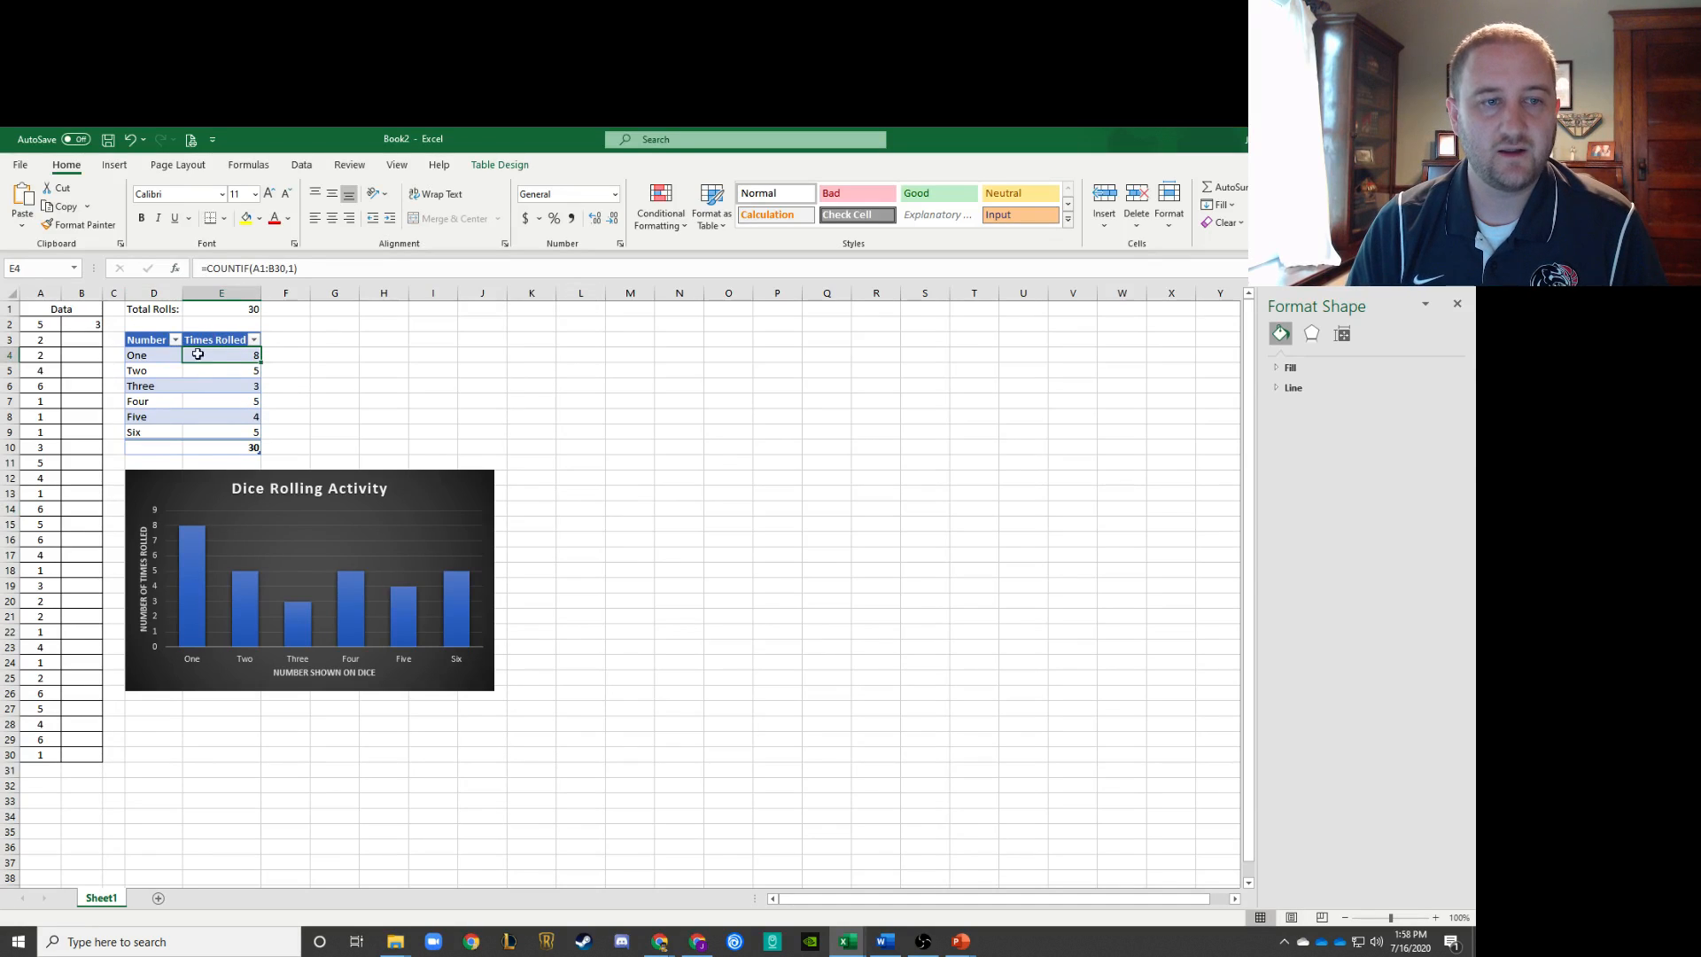
pyautogui.moveTo(47, 314); pyautogui.dragTo(84, 755)
pyautogui.click(153, 785)
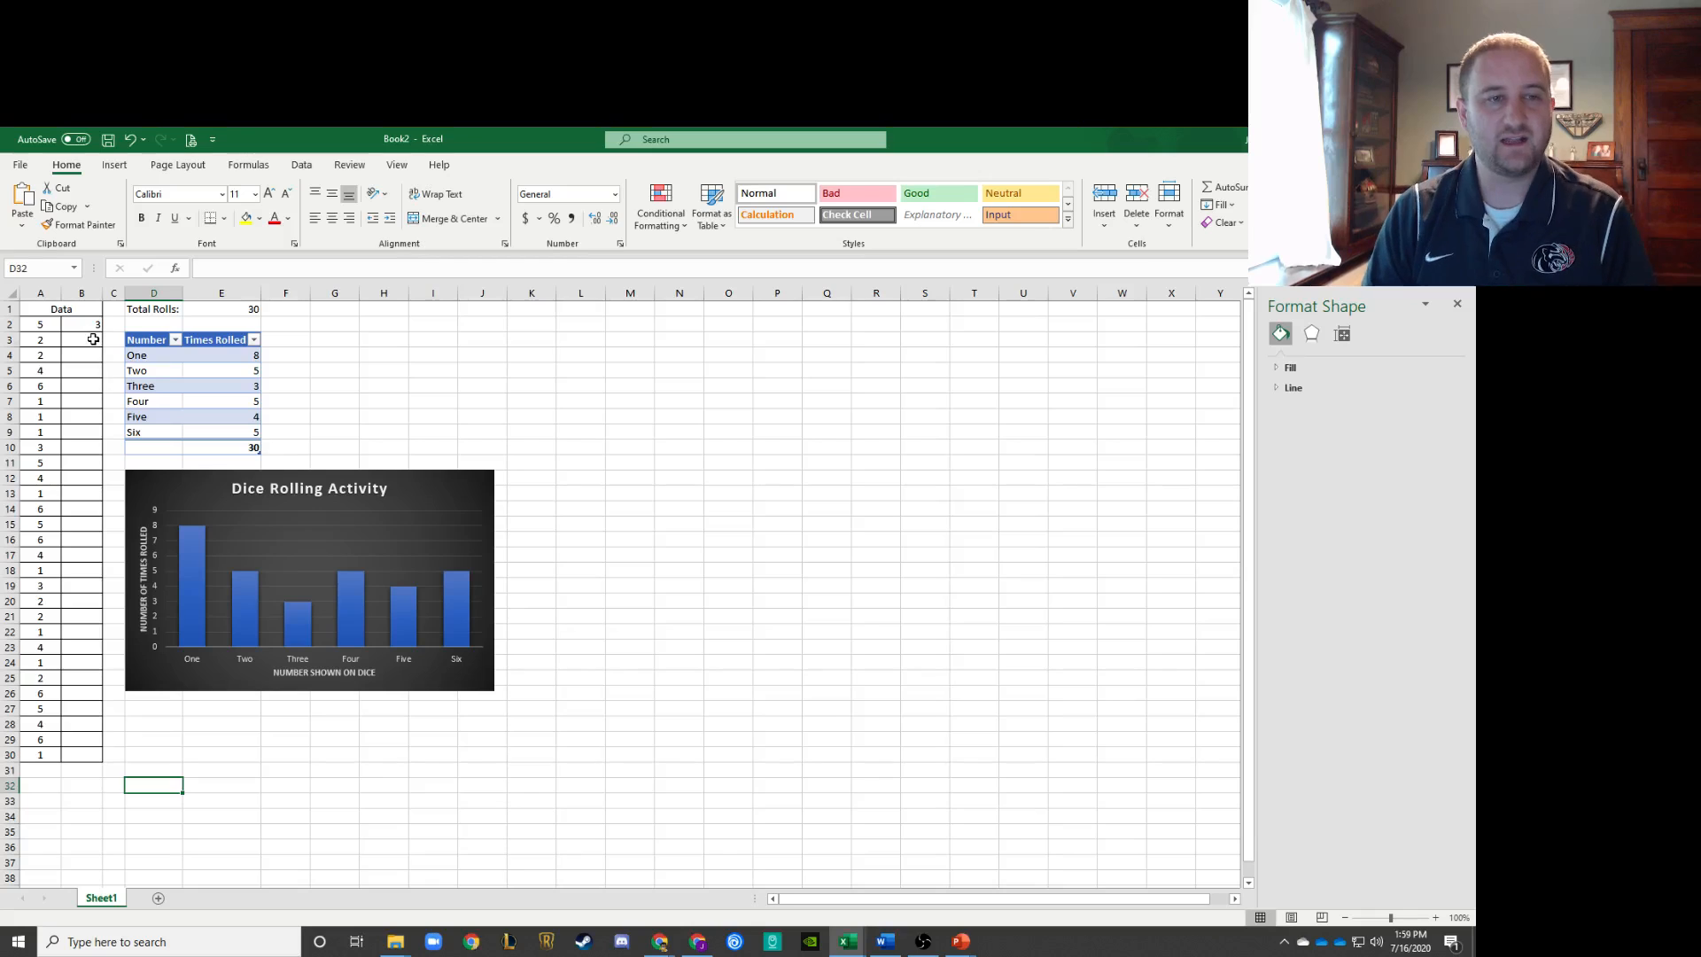
# Enter an extra roll of 3 in cell B3 and check the Three row's count against its chart column
pyautogui.click(93, 339)
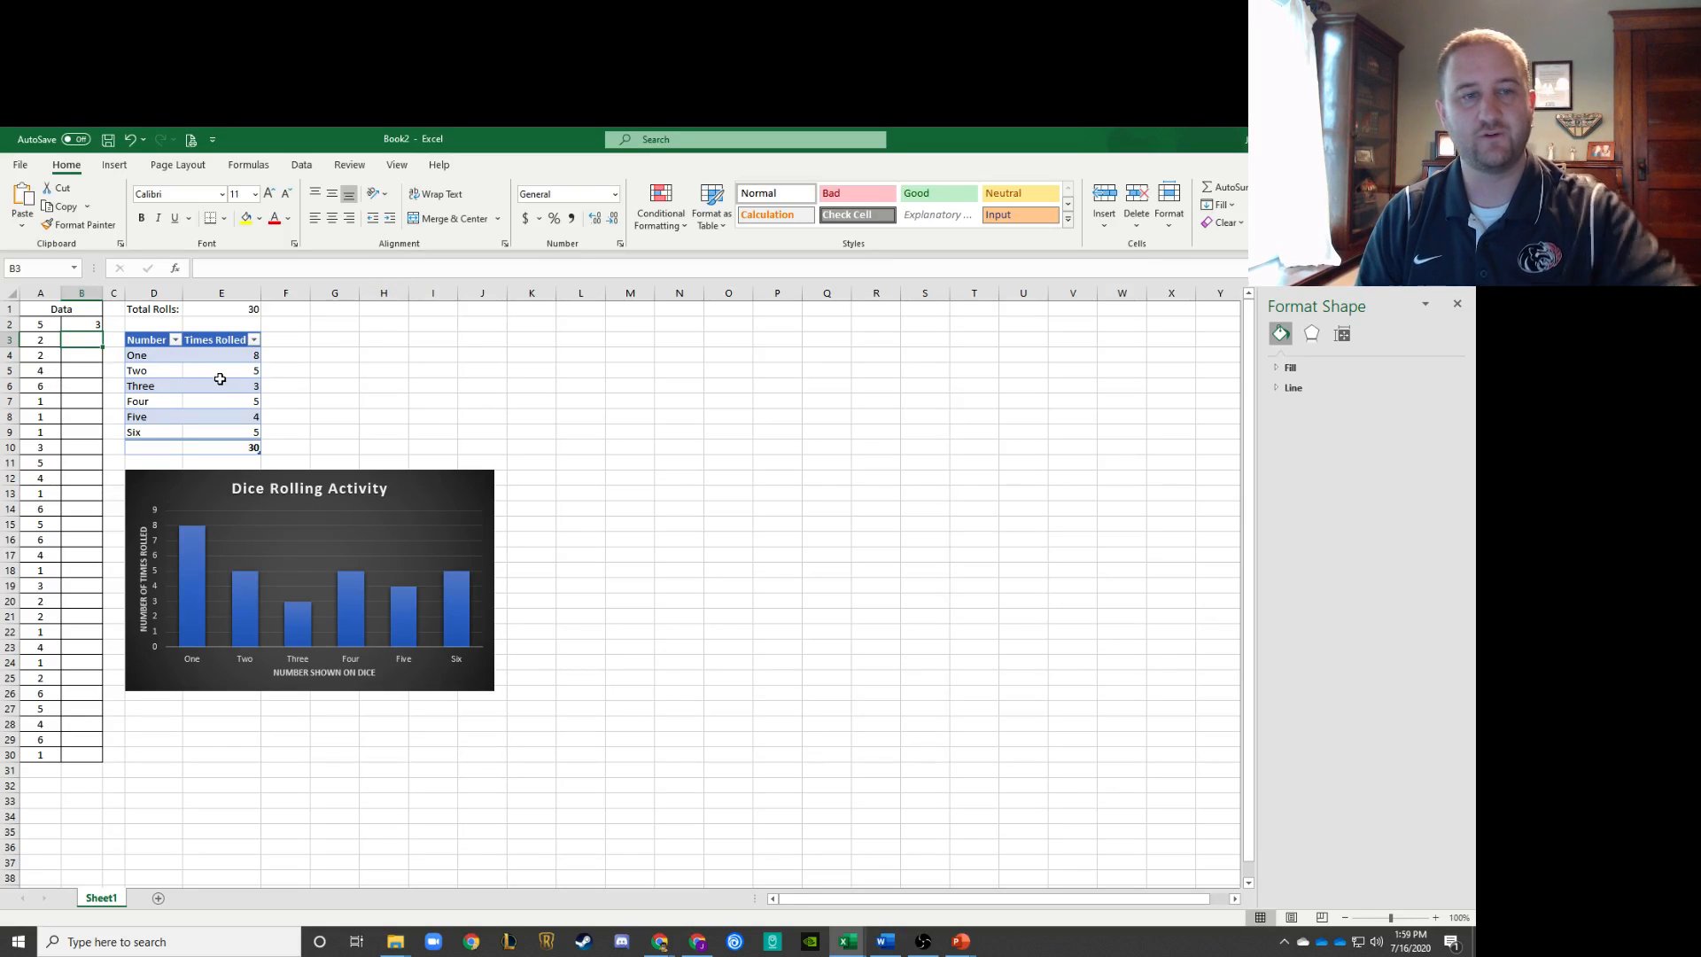
pyautogui.moveTo(156, 385); pyautogui.dragTo(254, 387)
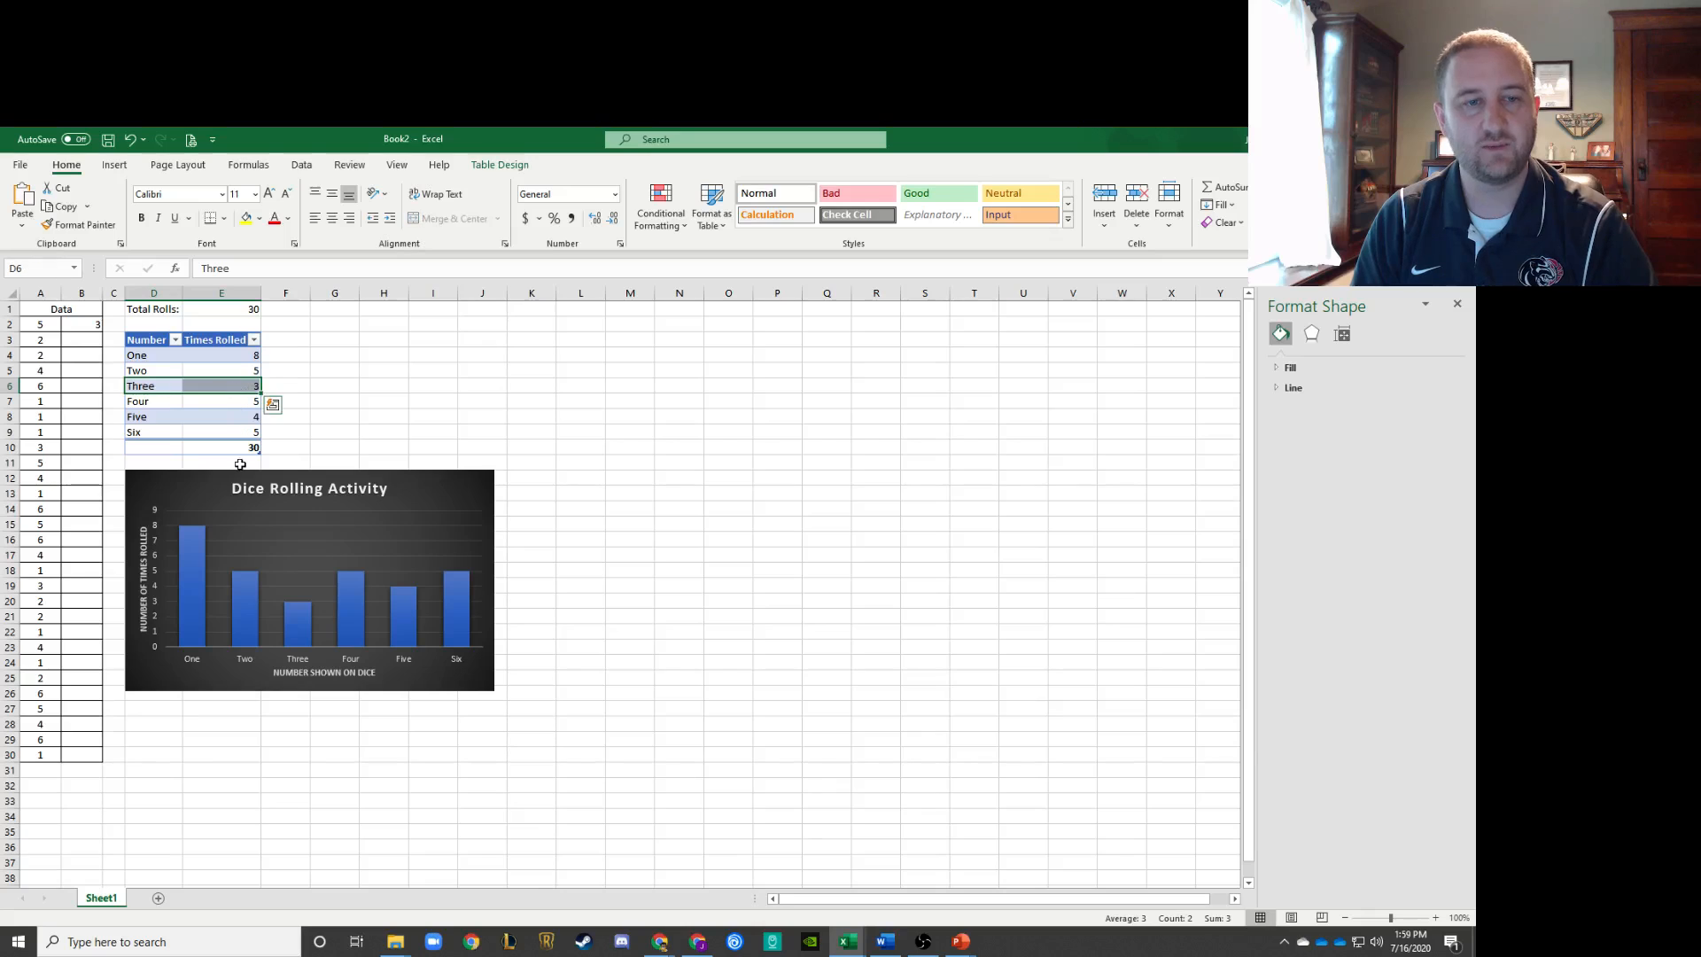
pyautogui.click(291, 799)
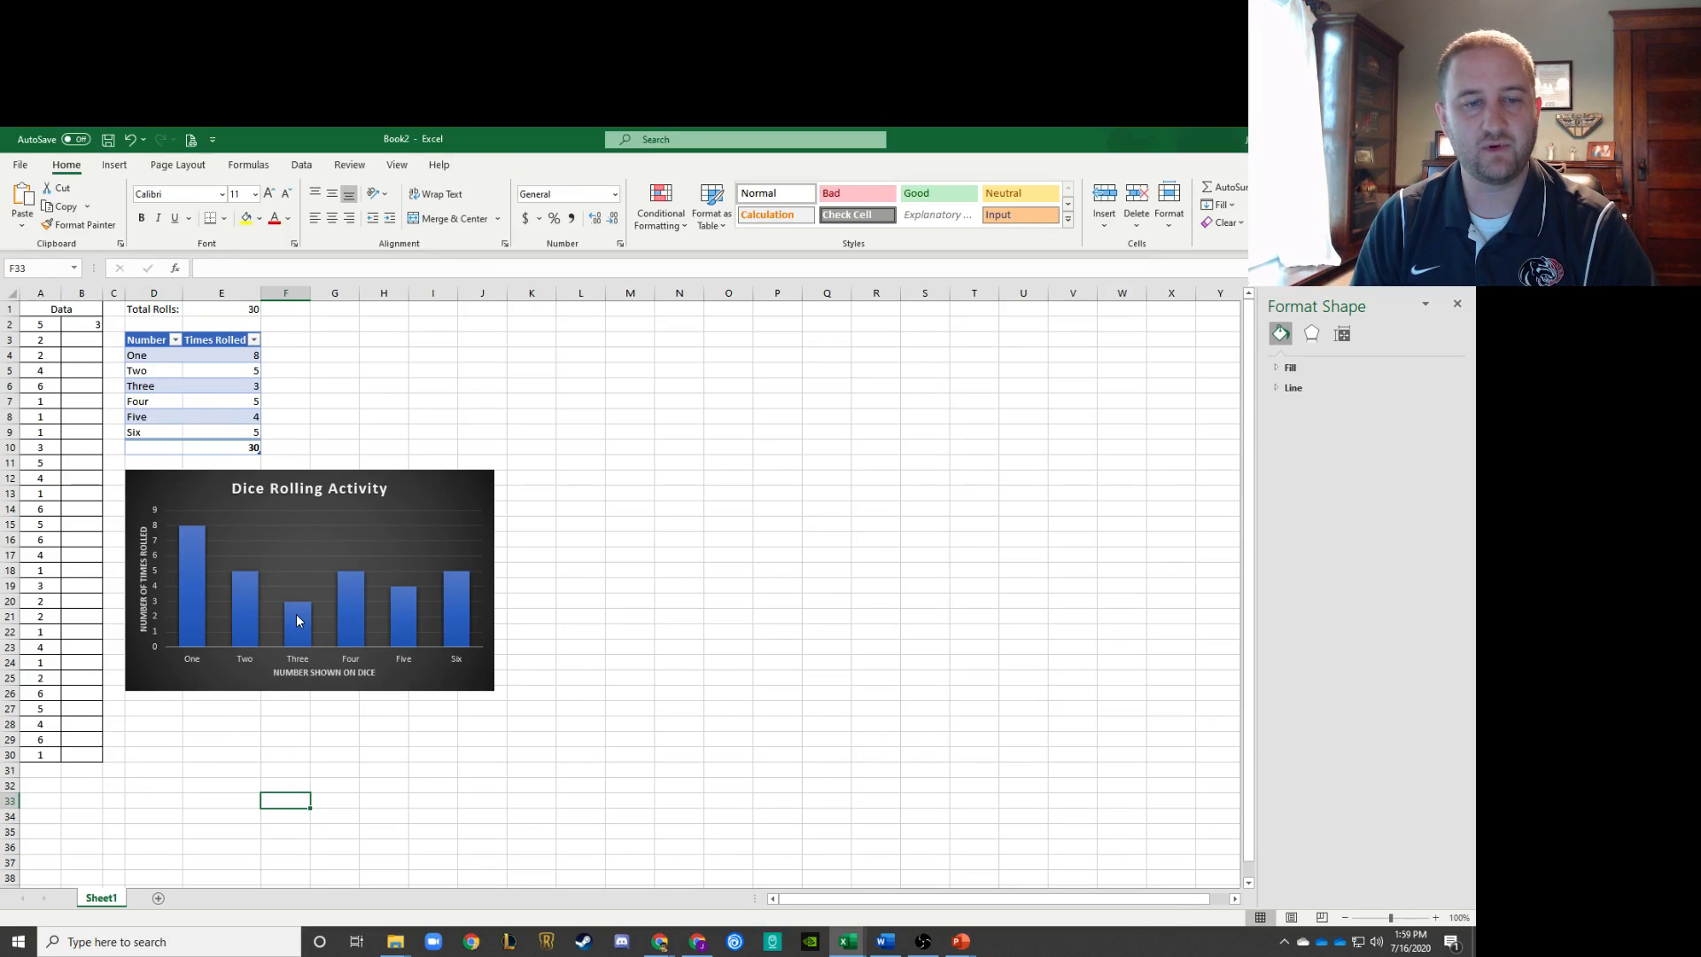
pyautogui.click(297, 617)
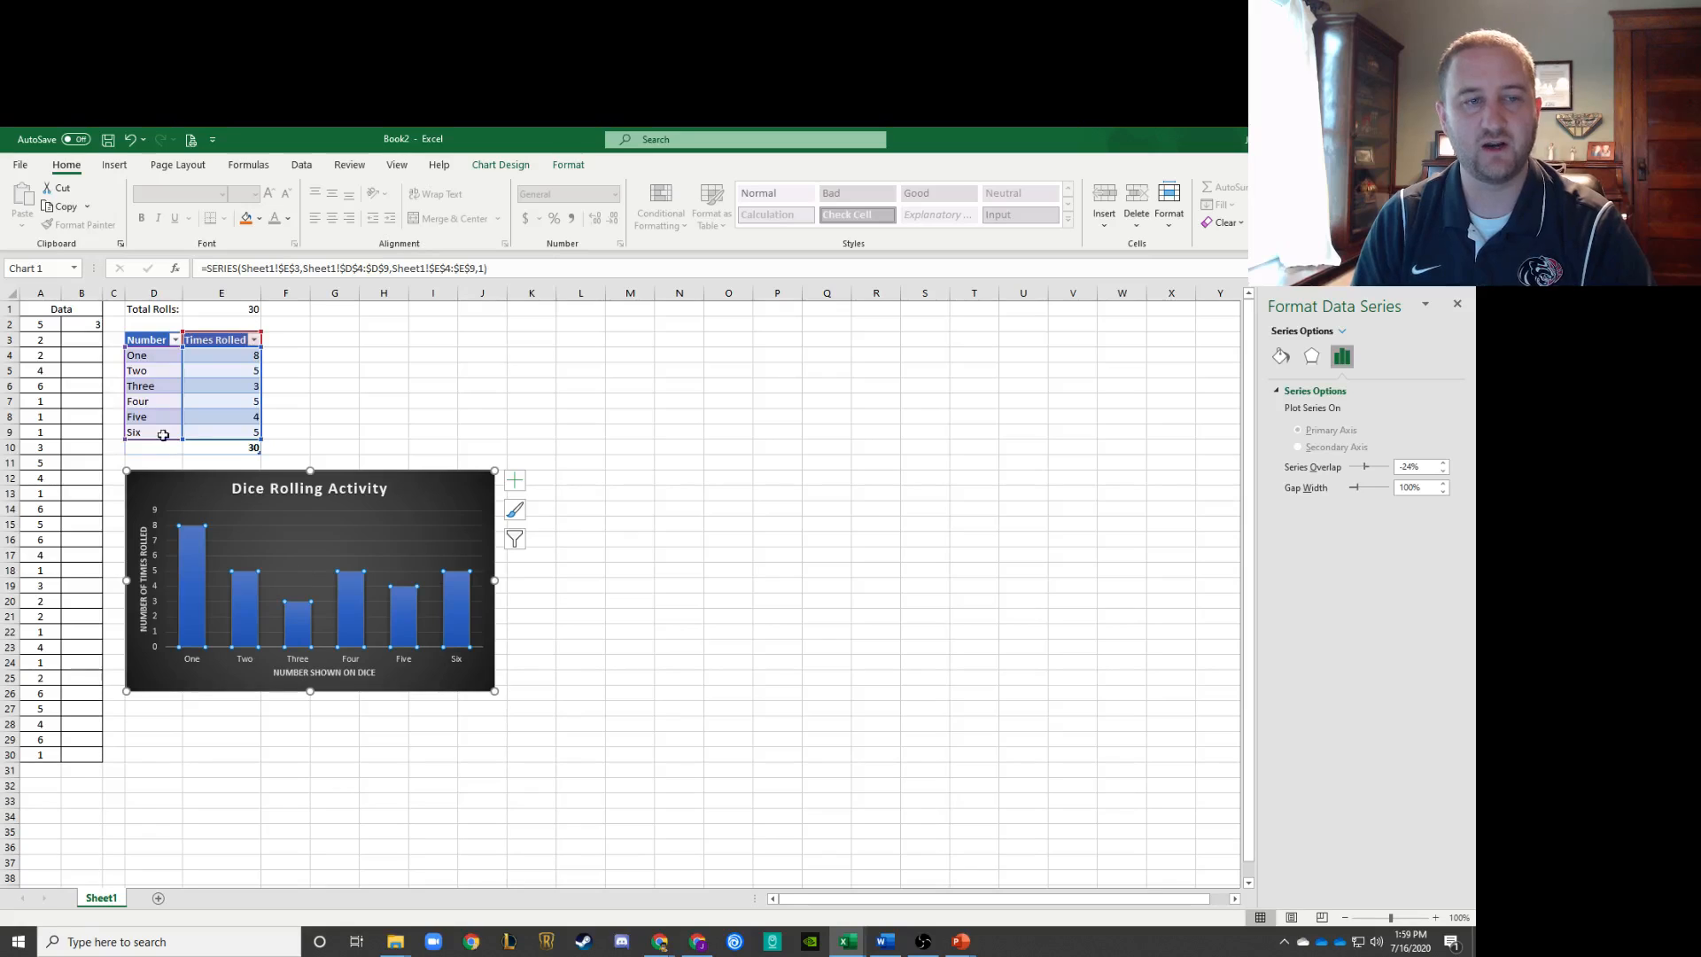
pyautogui.click(99, 342)
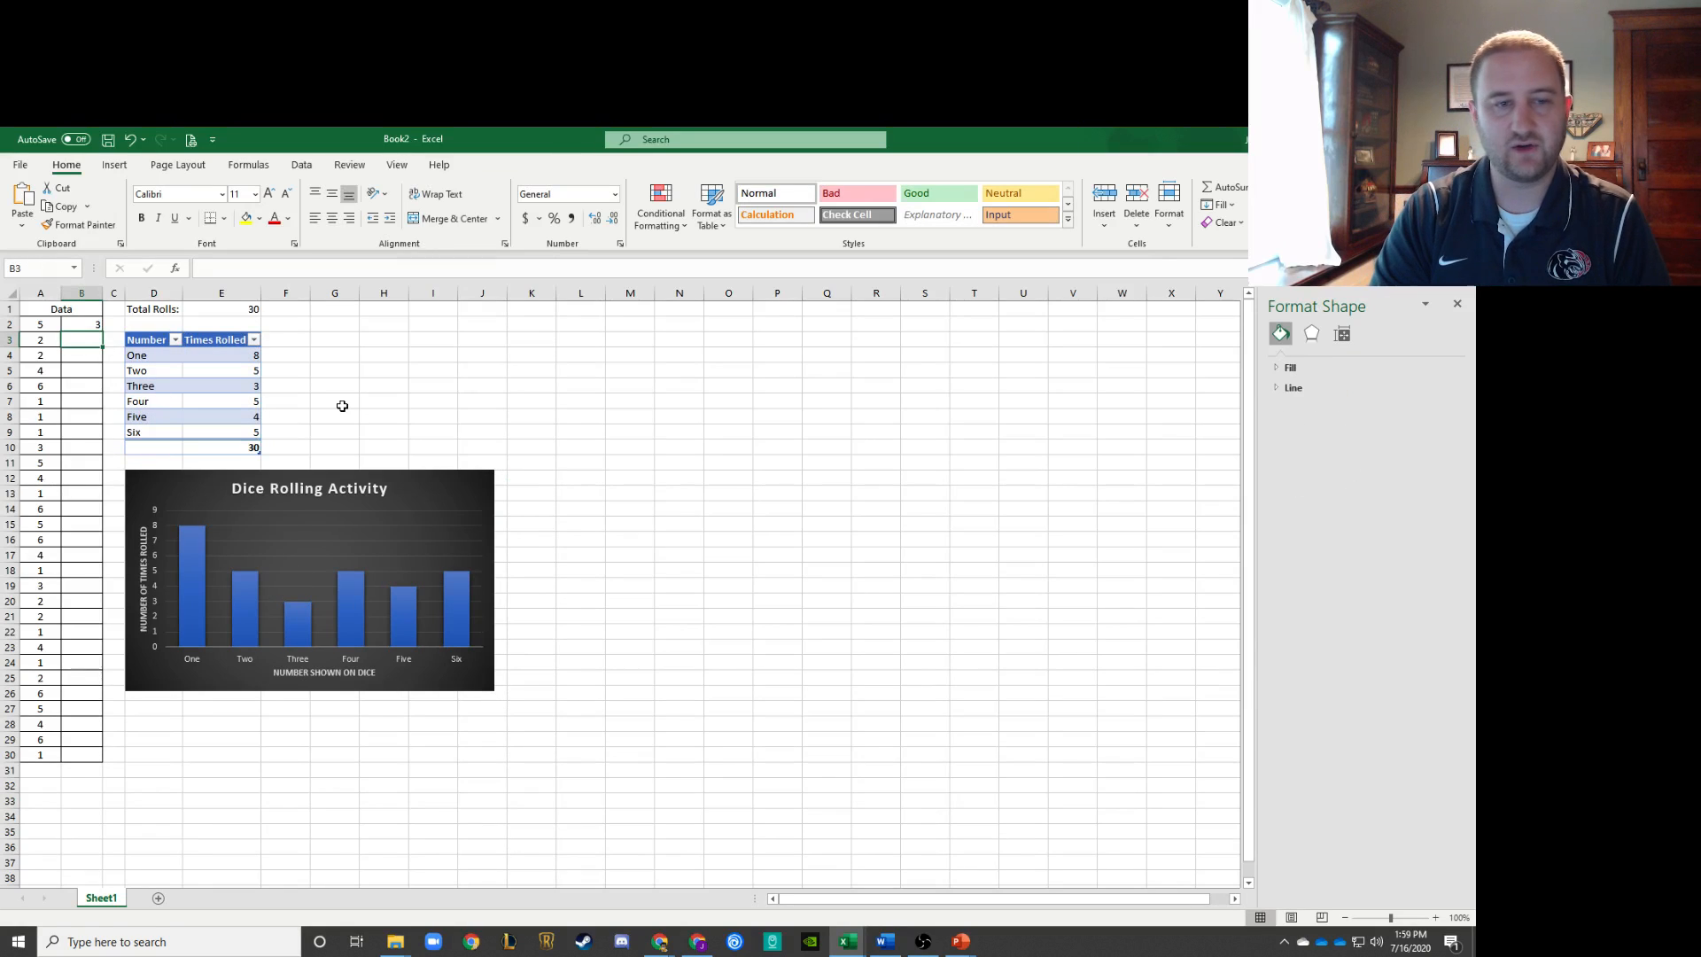
pyautogui.write('3')
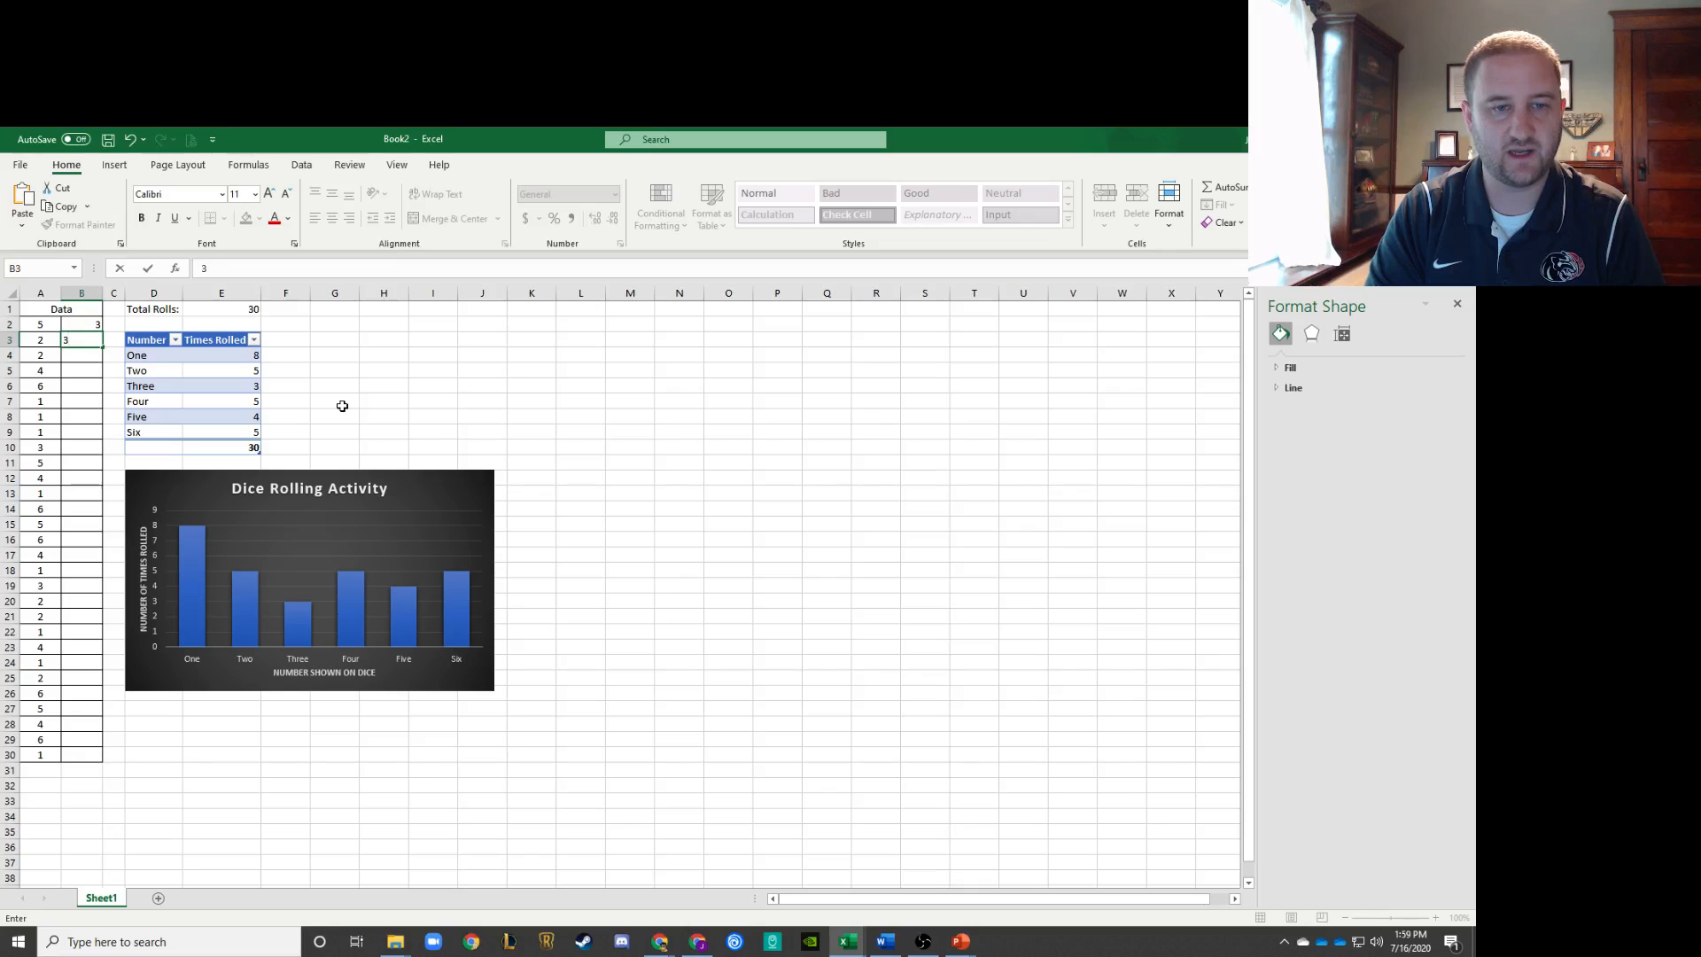
pyautogui.press('Return')
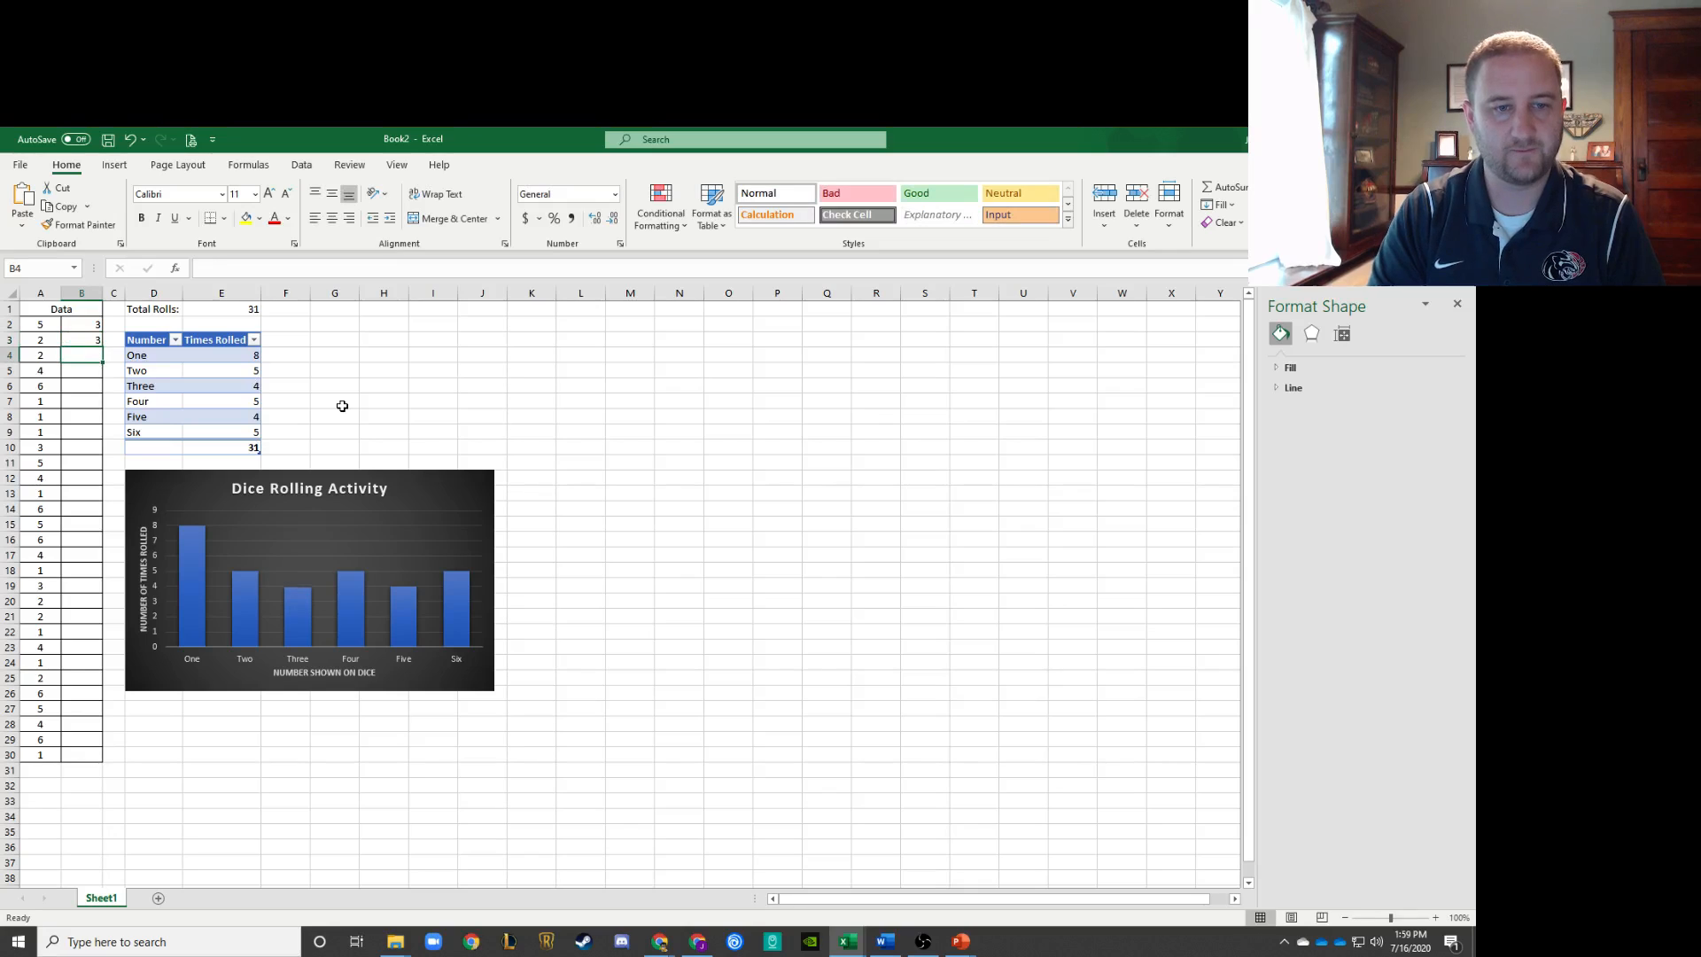
pyautogui.click(215, 384)
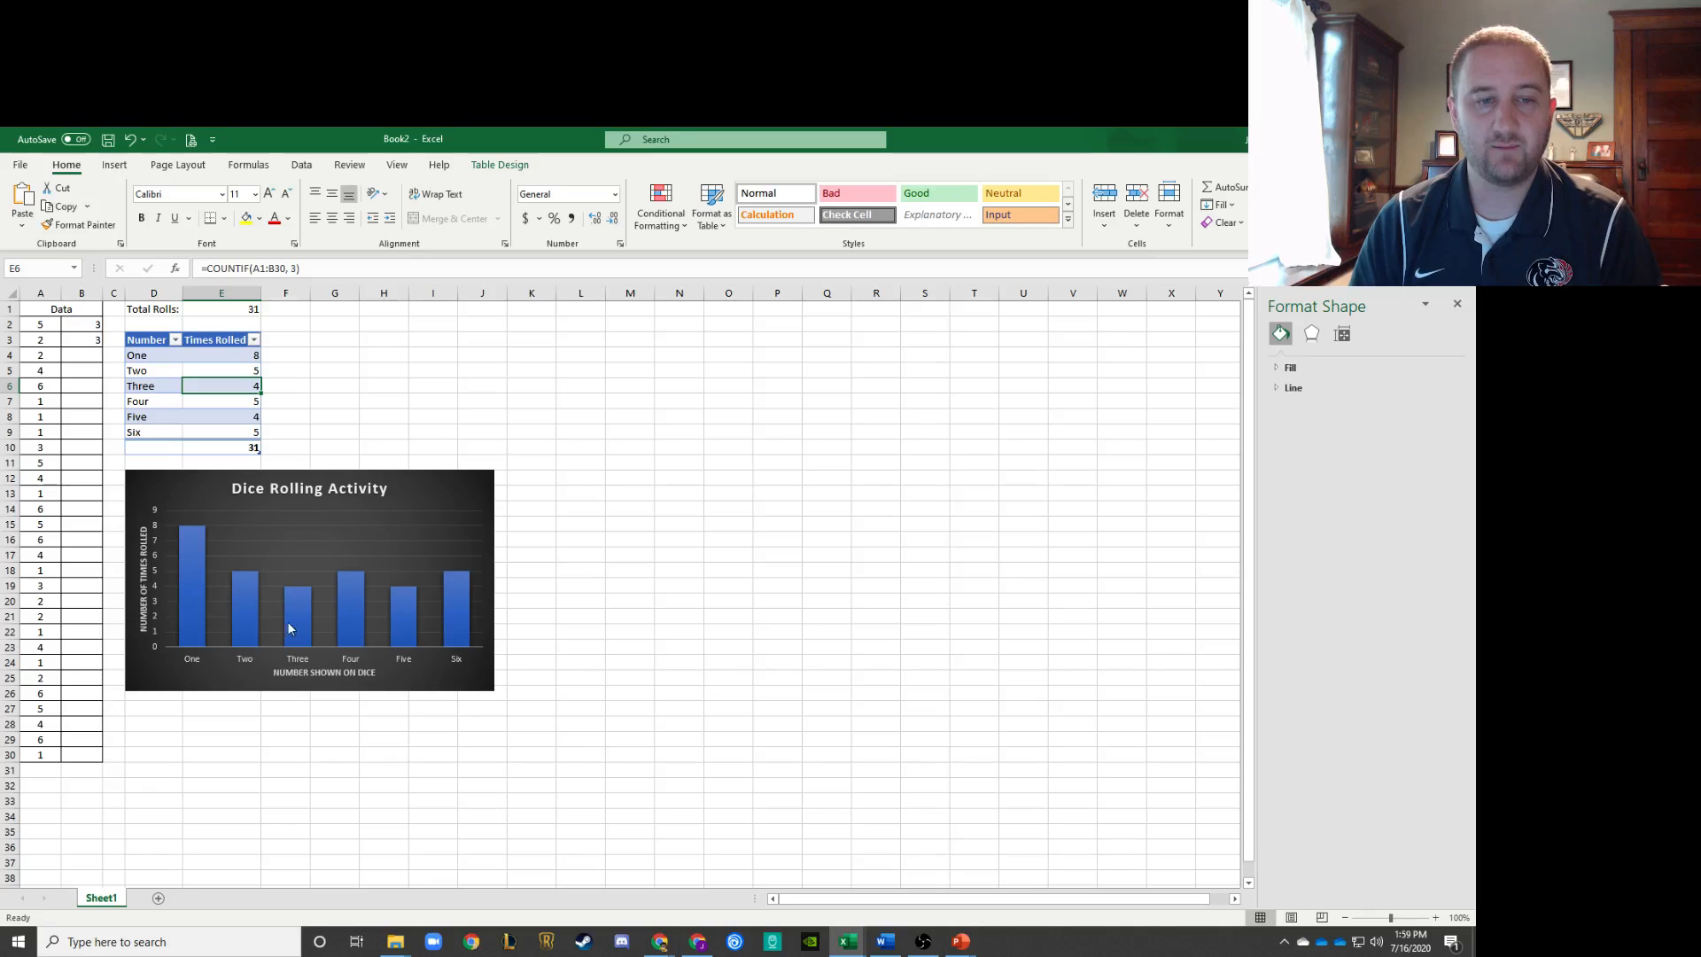
# Clear the extra roll from cell B3
pyautogui.click(77, 343)
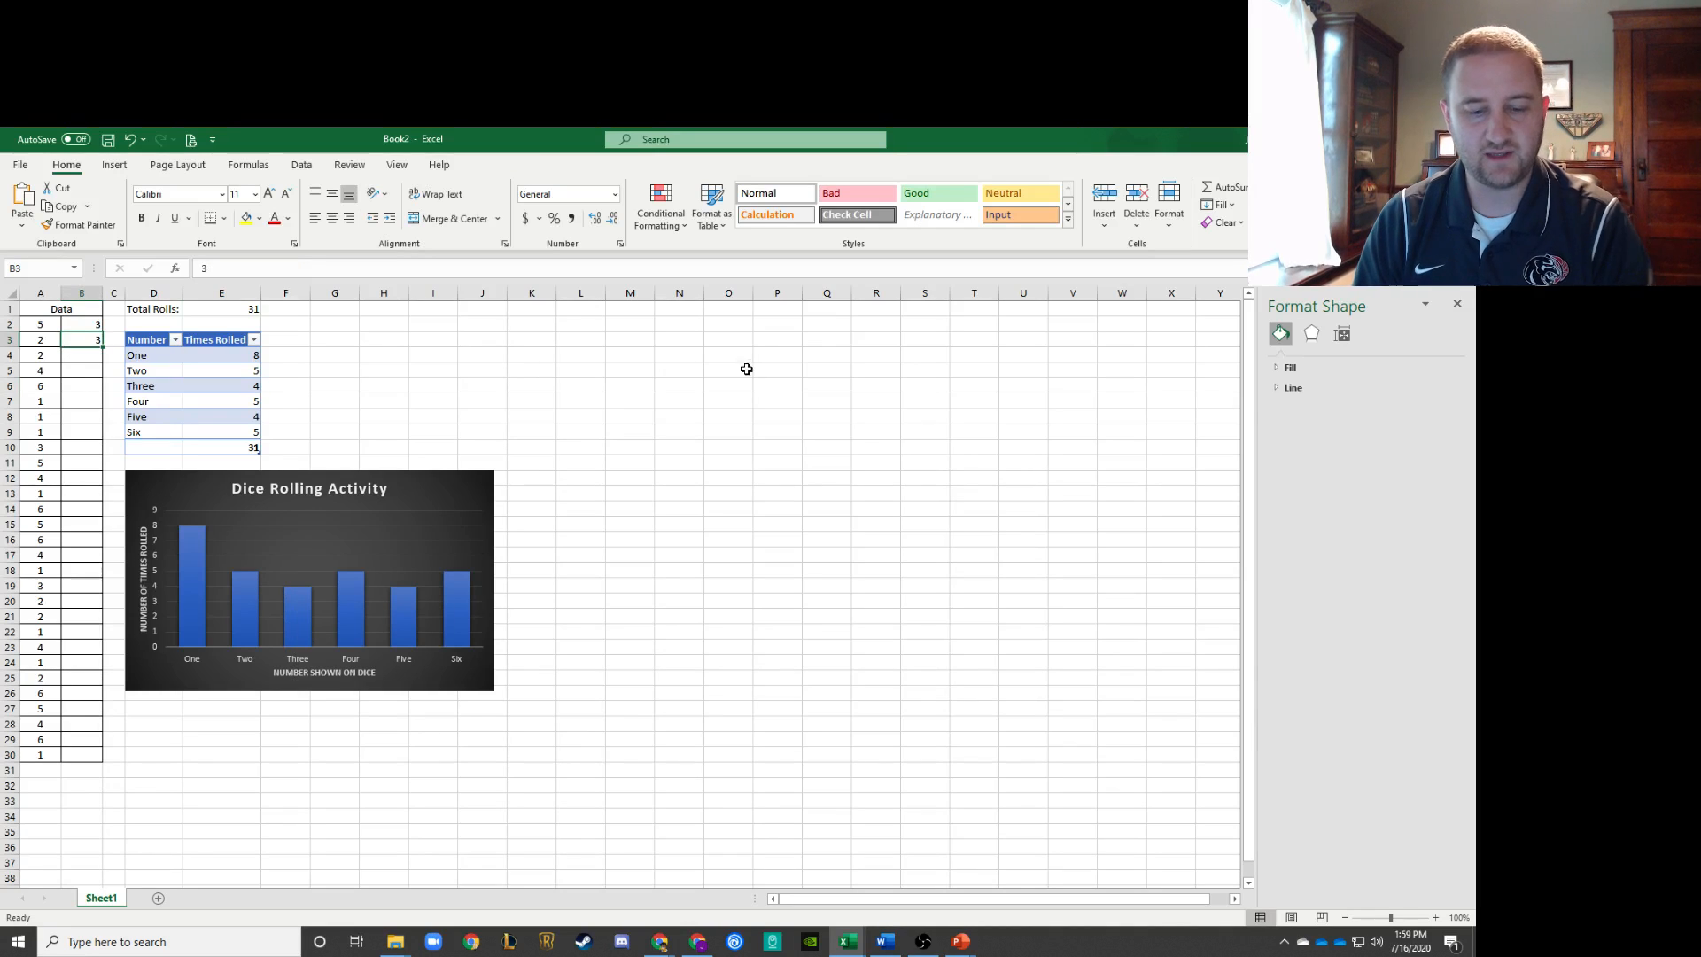
pyautogui.press('BackSpace')
pyautogui.press('Return')
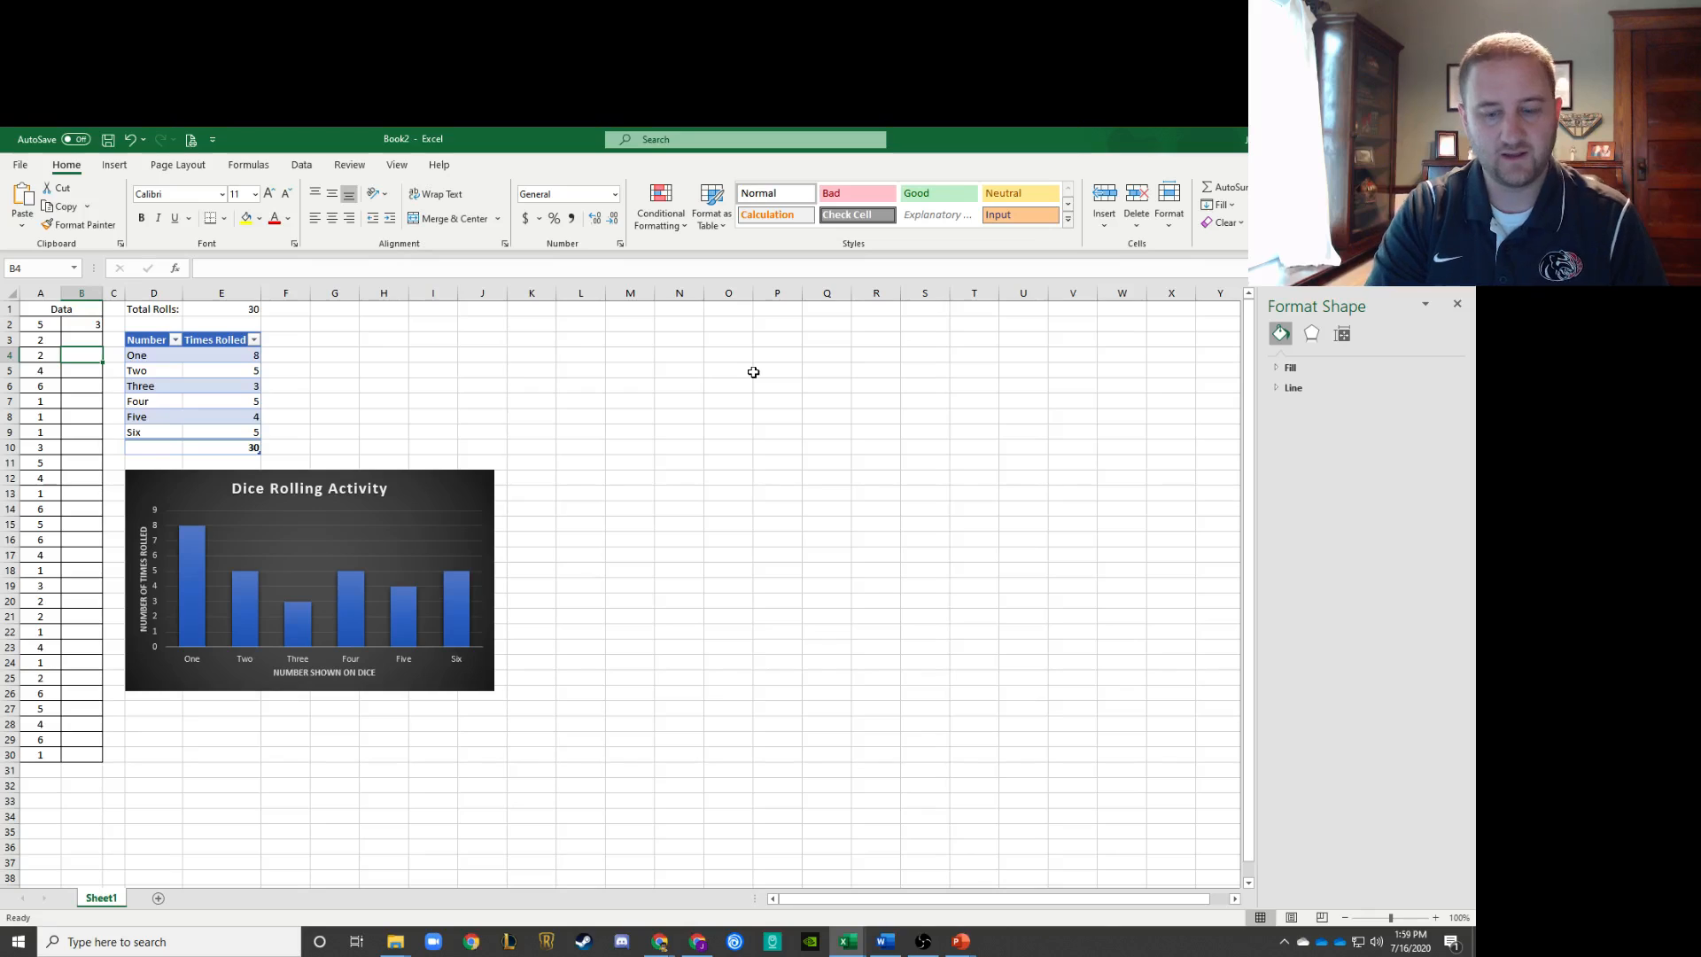
# Enter a roll of 6 in cell B3 and check the Six row's count and the table's sum
pyautogui.press('Up')
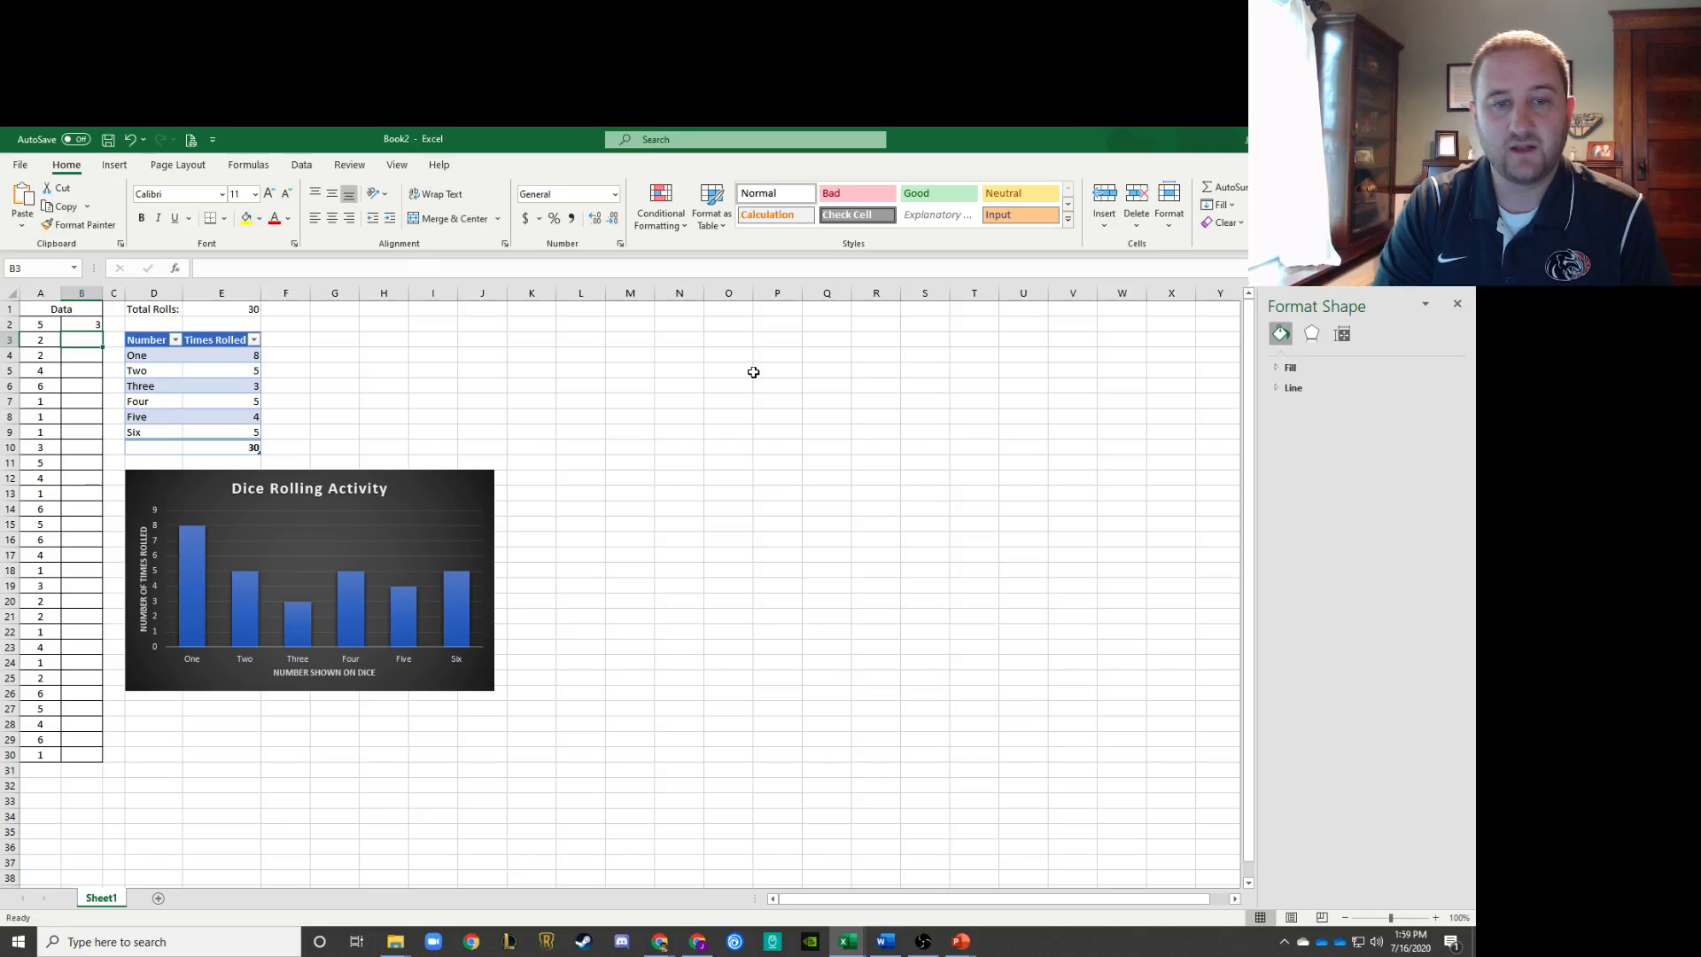
pyautogui.write('6')
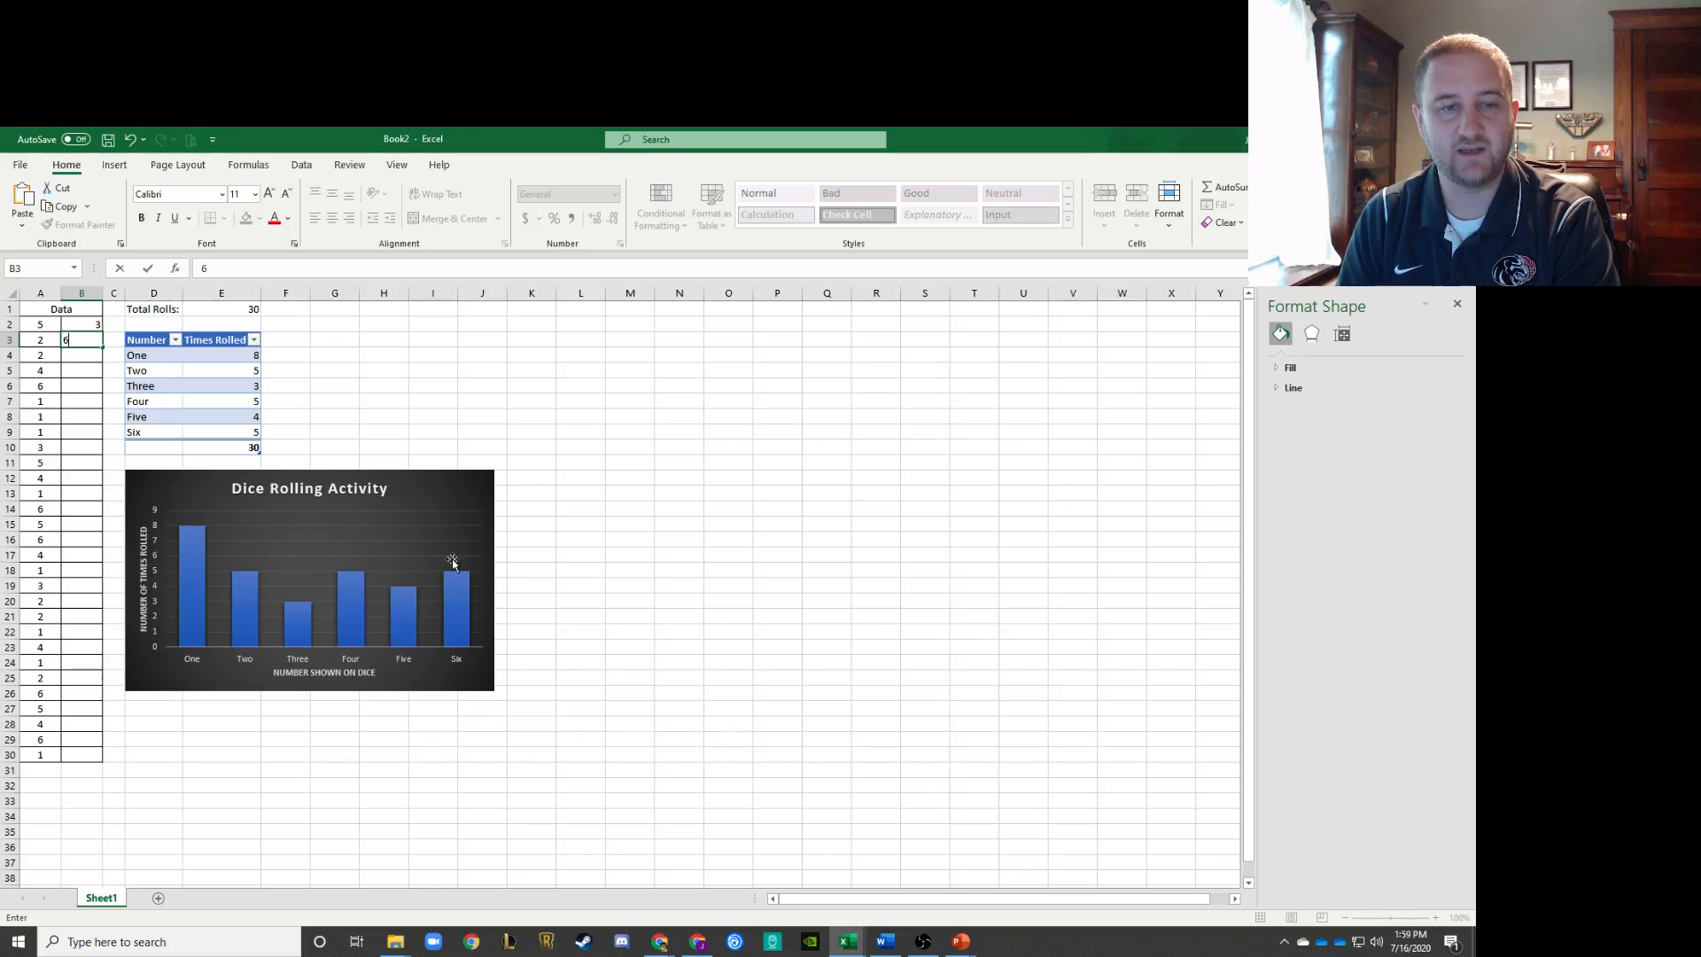
pyautogui.press('Return')
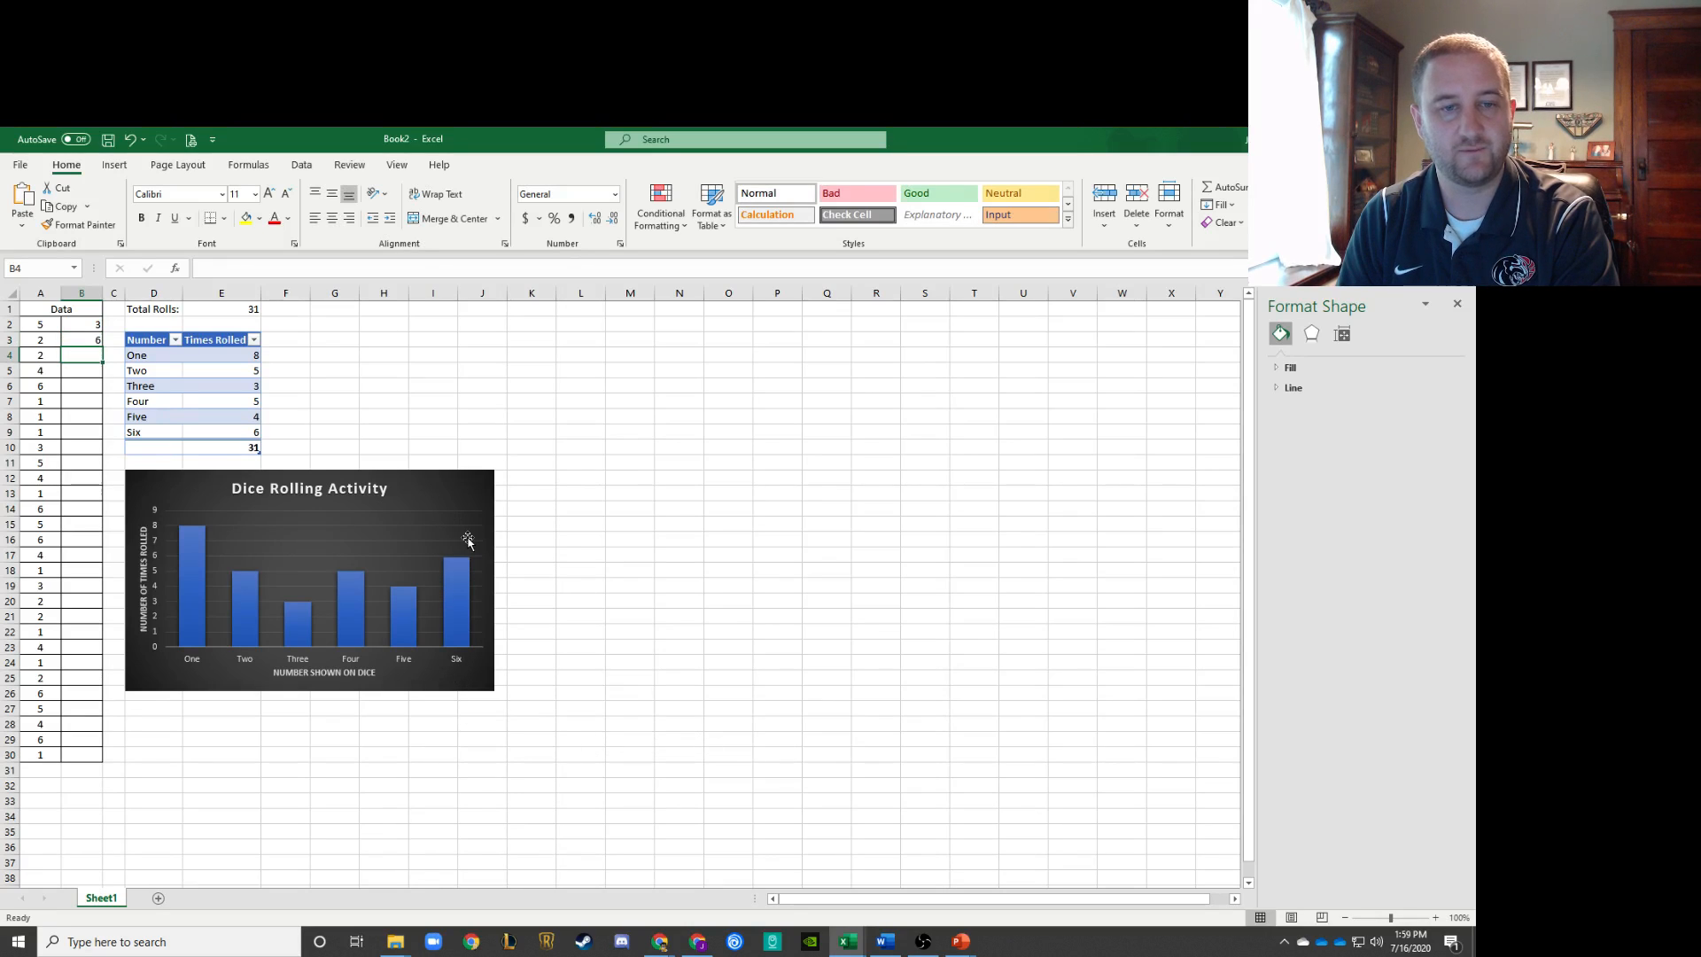
pyautogui.click(220, 432)
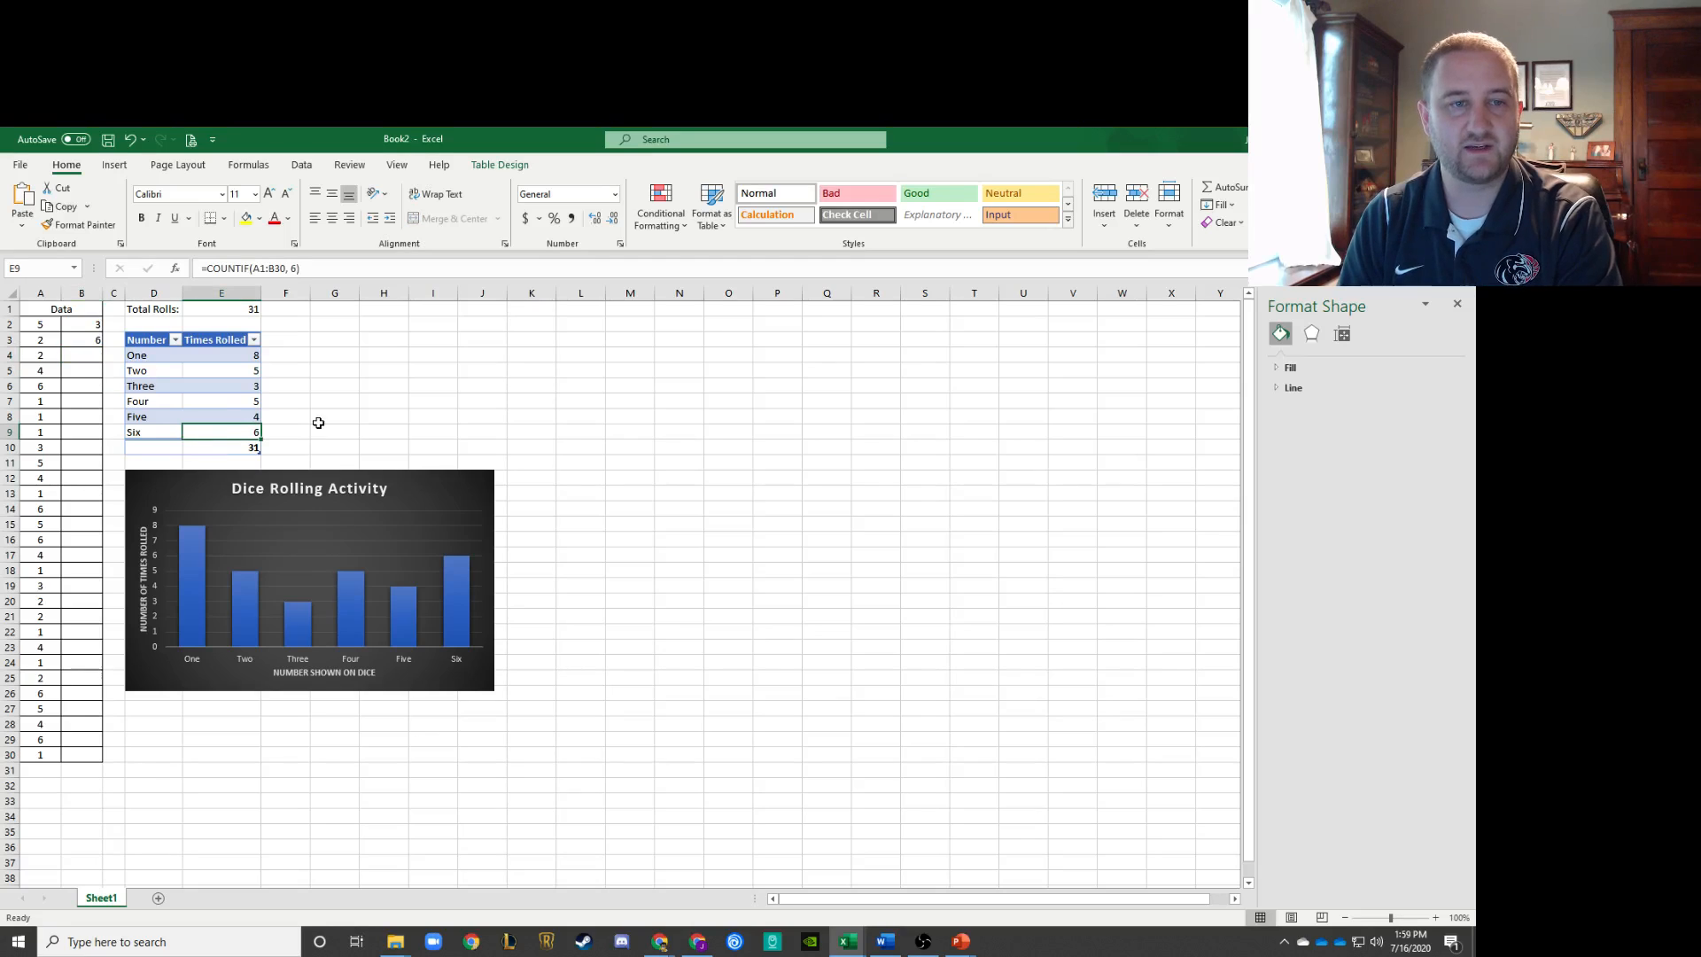
pyautogui.click(230, 450)
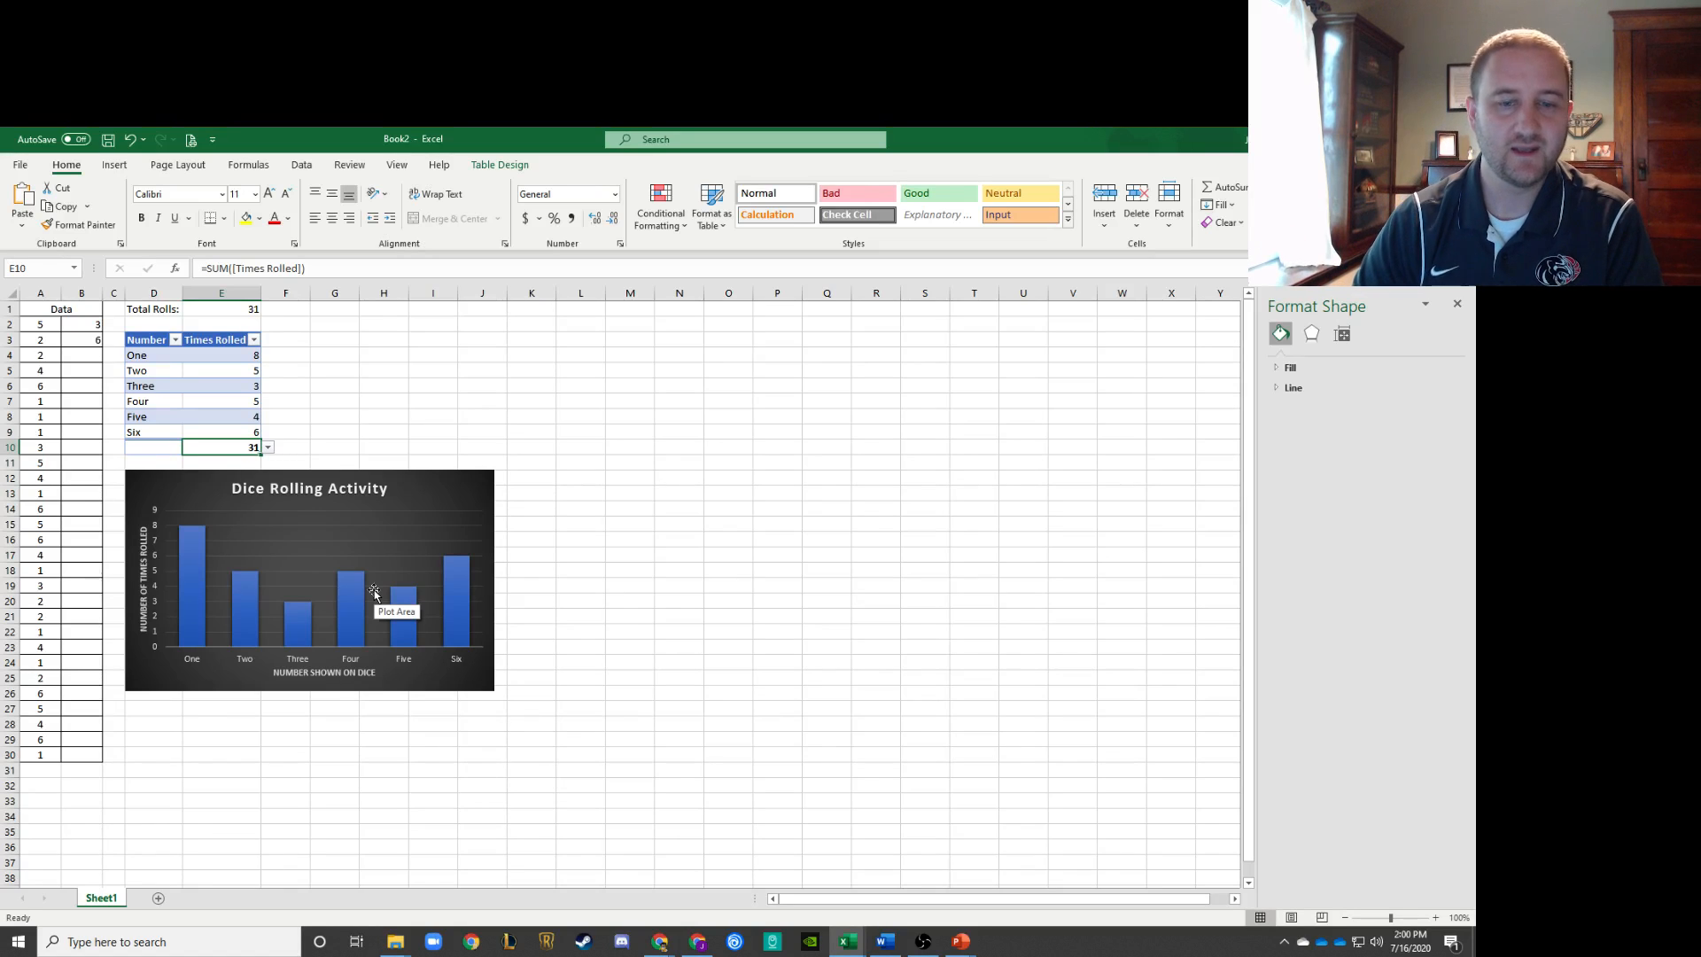
# Review how the data range A1:B30 feeds the summary table and the finished column chart
pyautogui.click(620, 569)
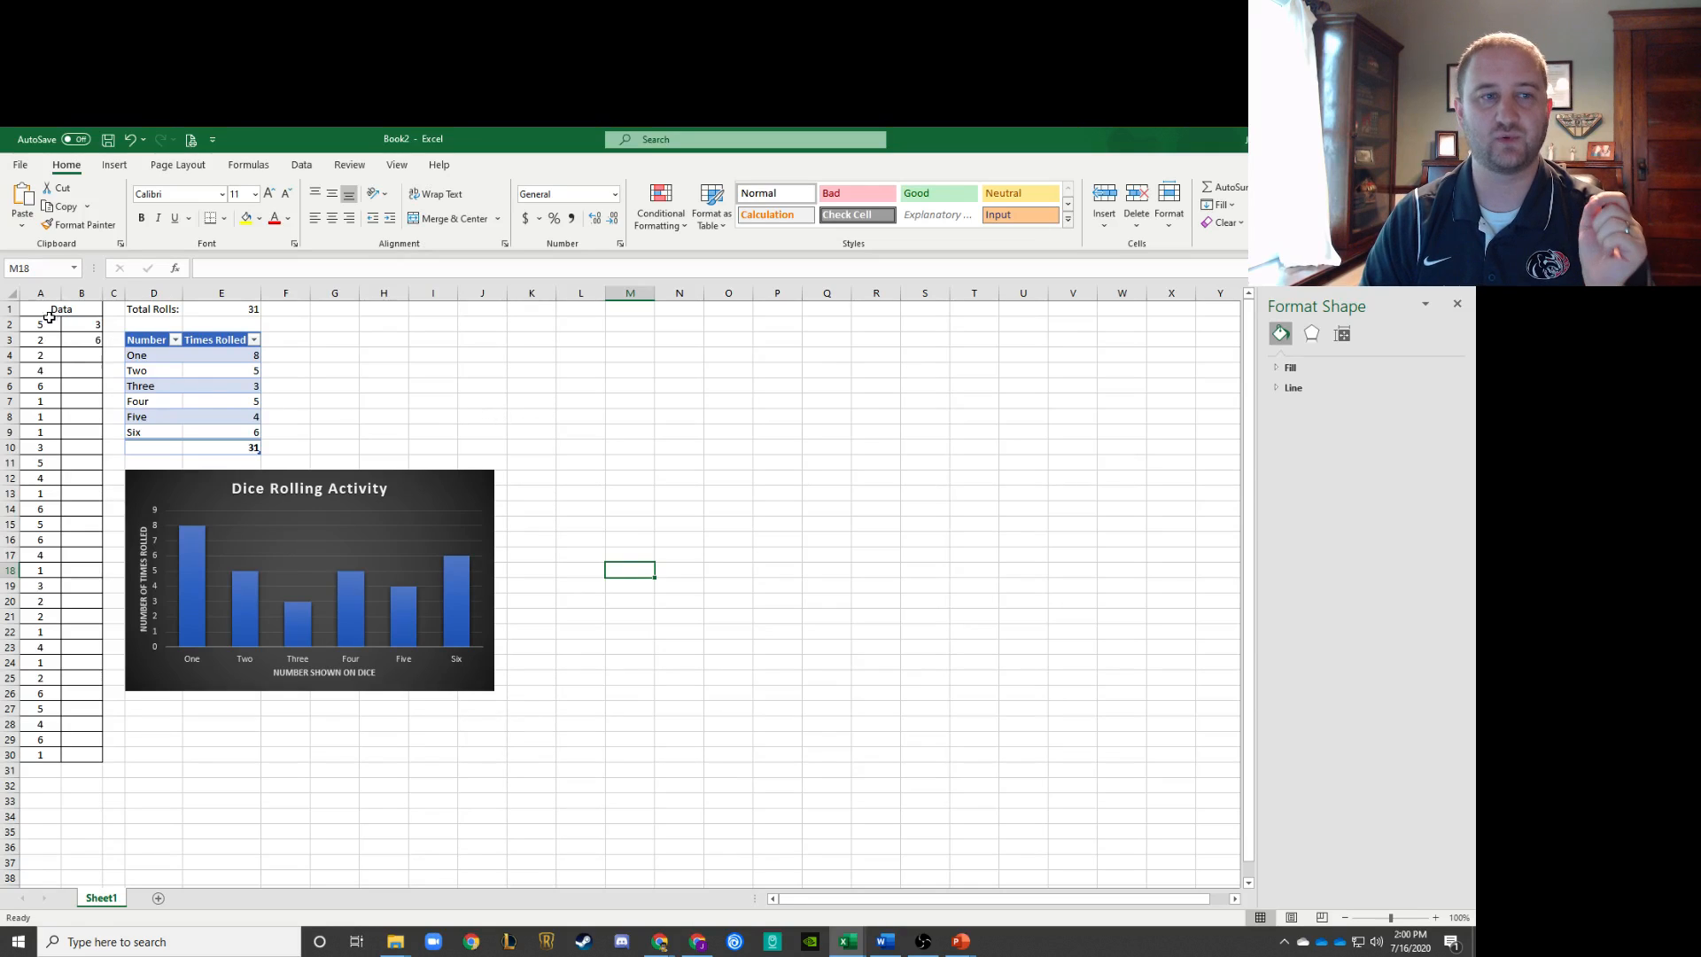
pyautogui.moveTo(50, 310); pyautogui.dragTo(76, 752)
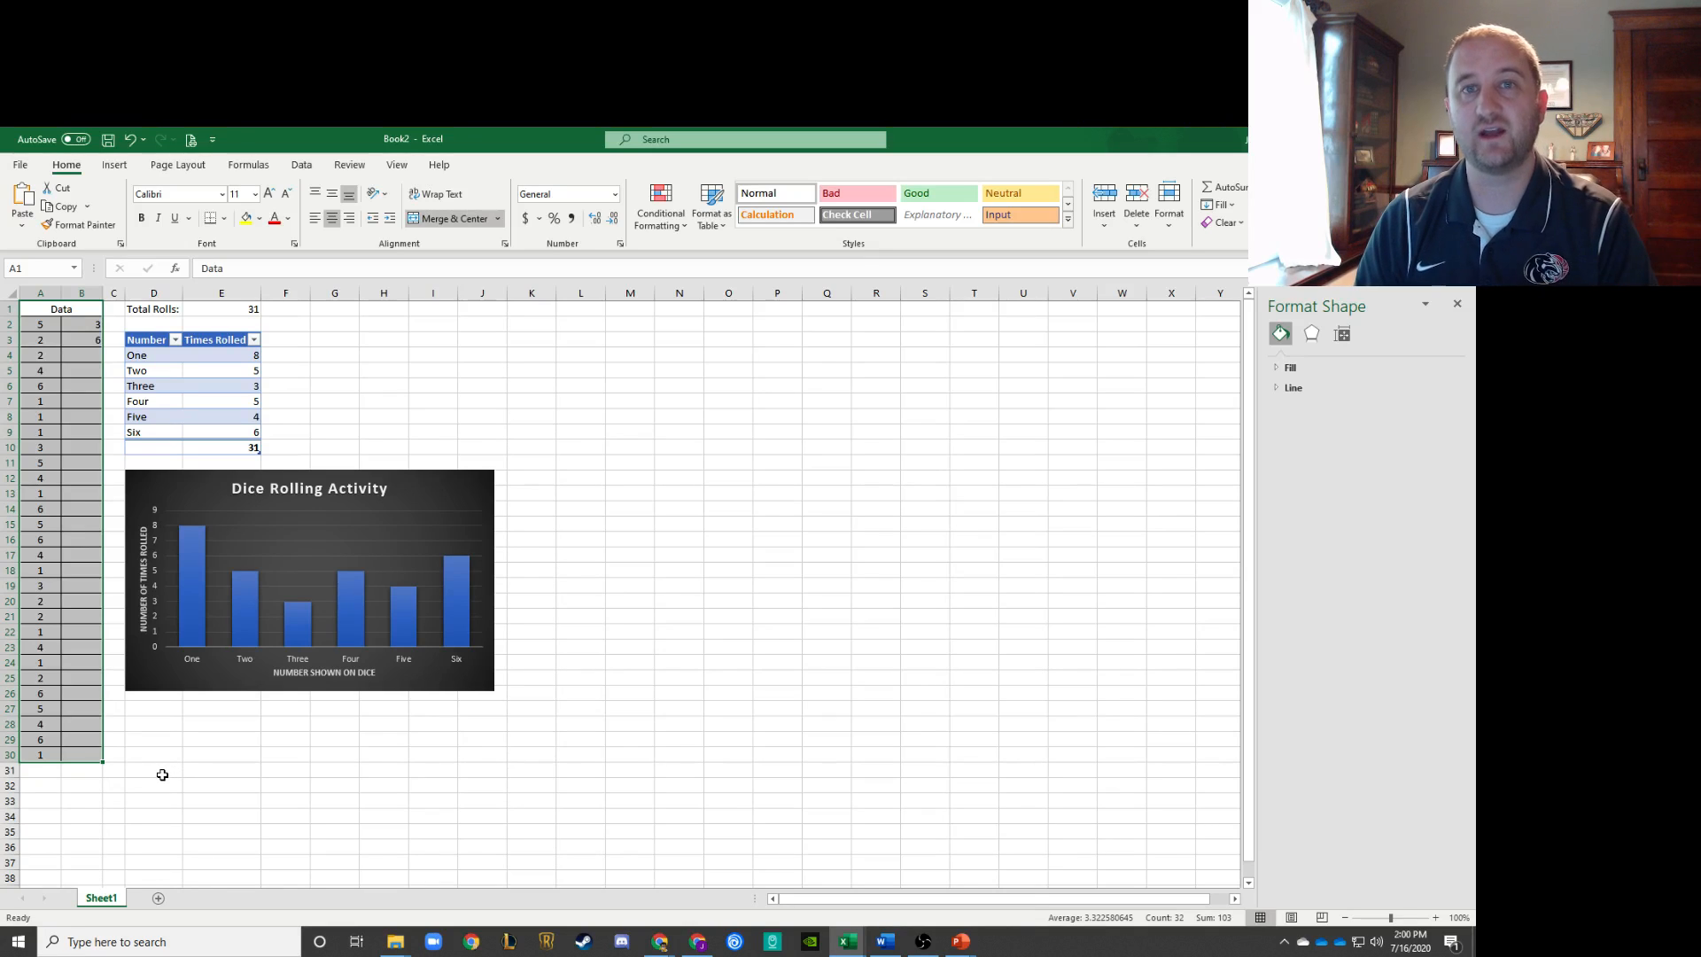
pyautogui.moveTo(136, 339); pyautogui.dragTo(165, 448)
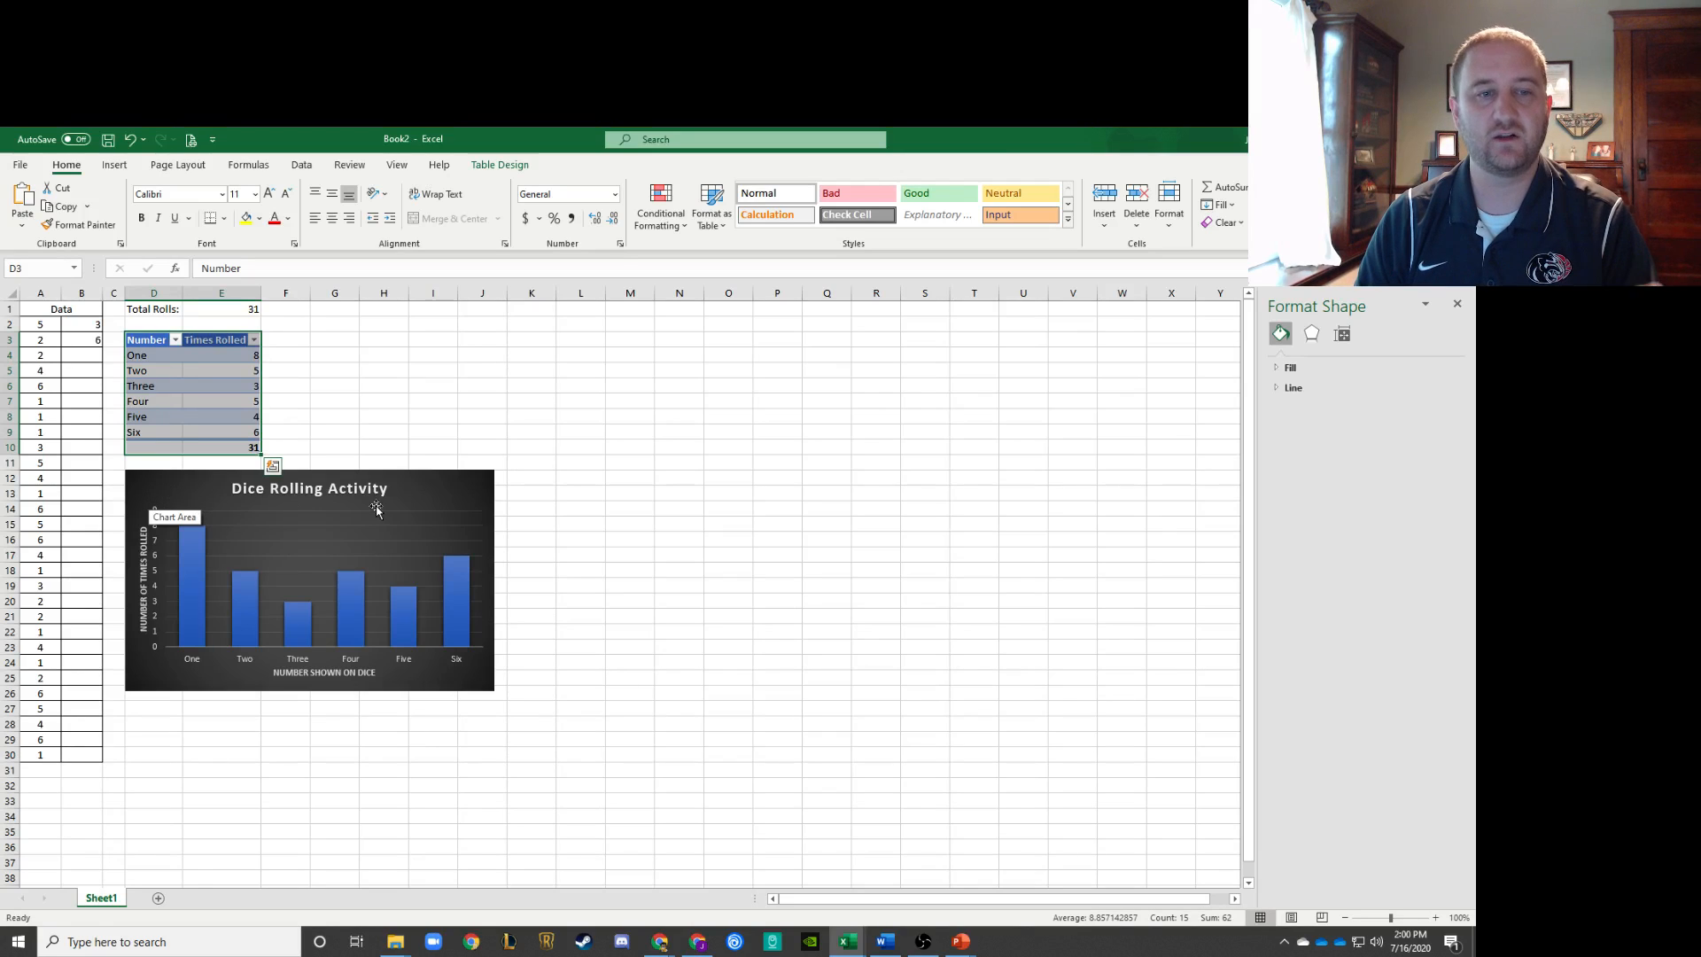
pyautogui.click(452, 495)
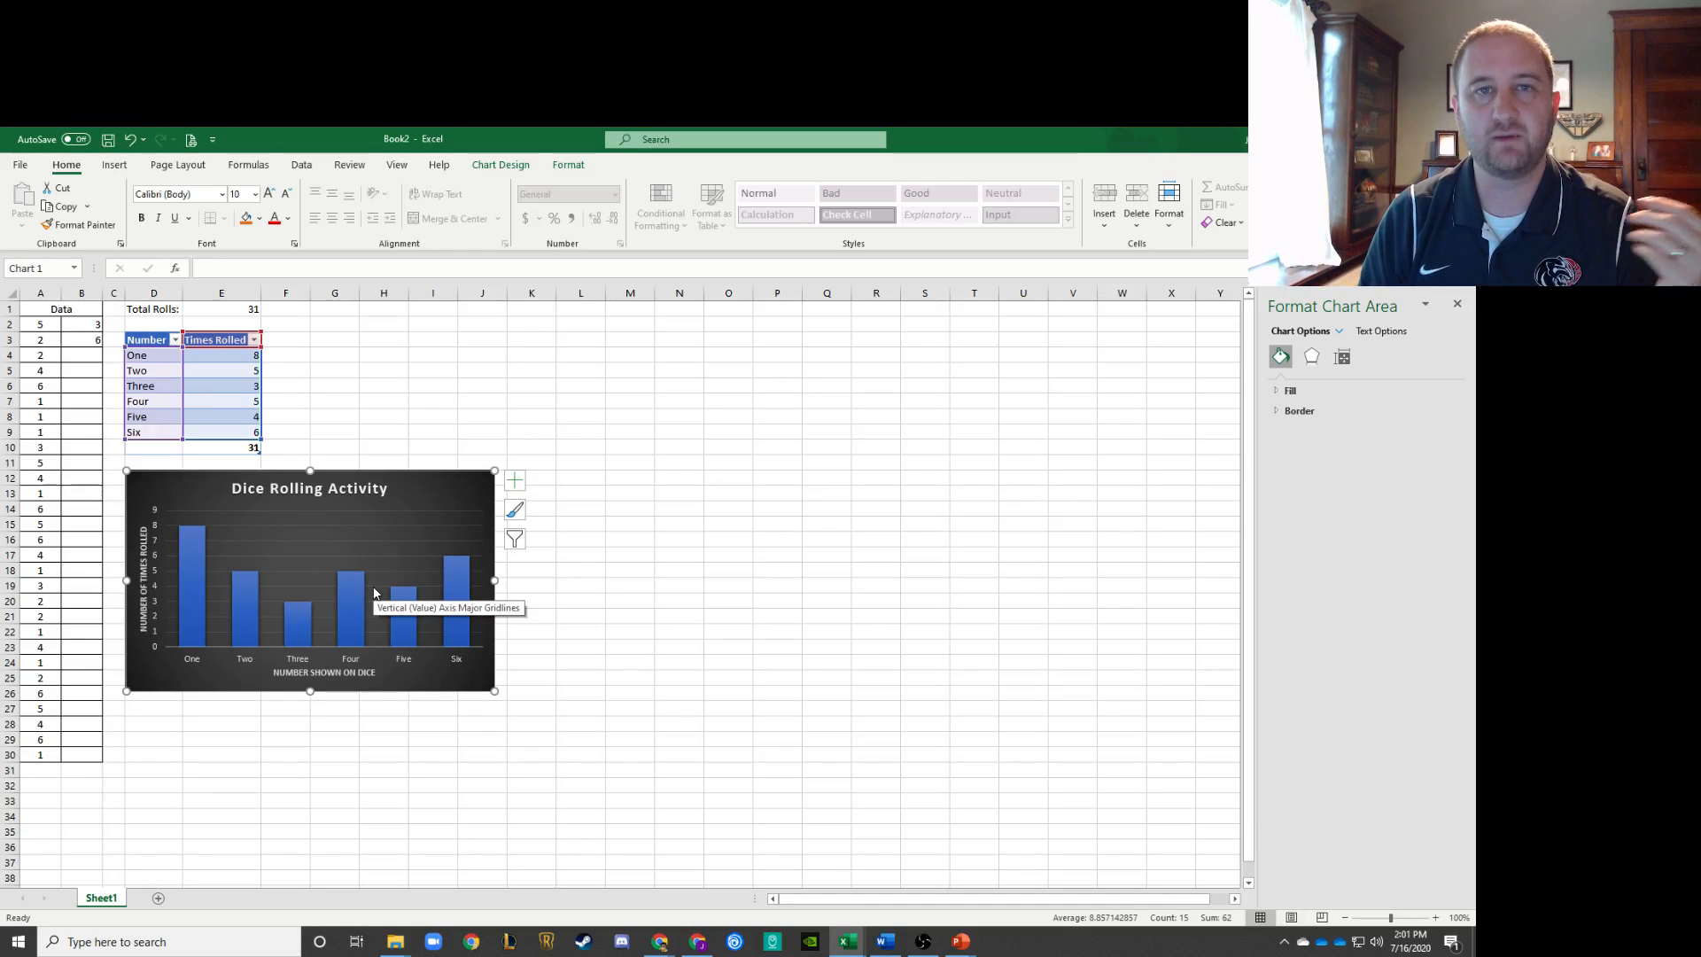
pyautogui.click(486, 721)
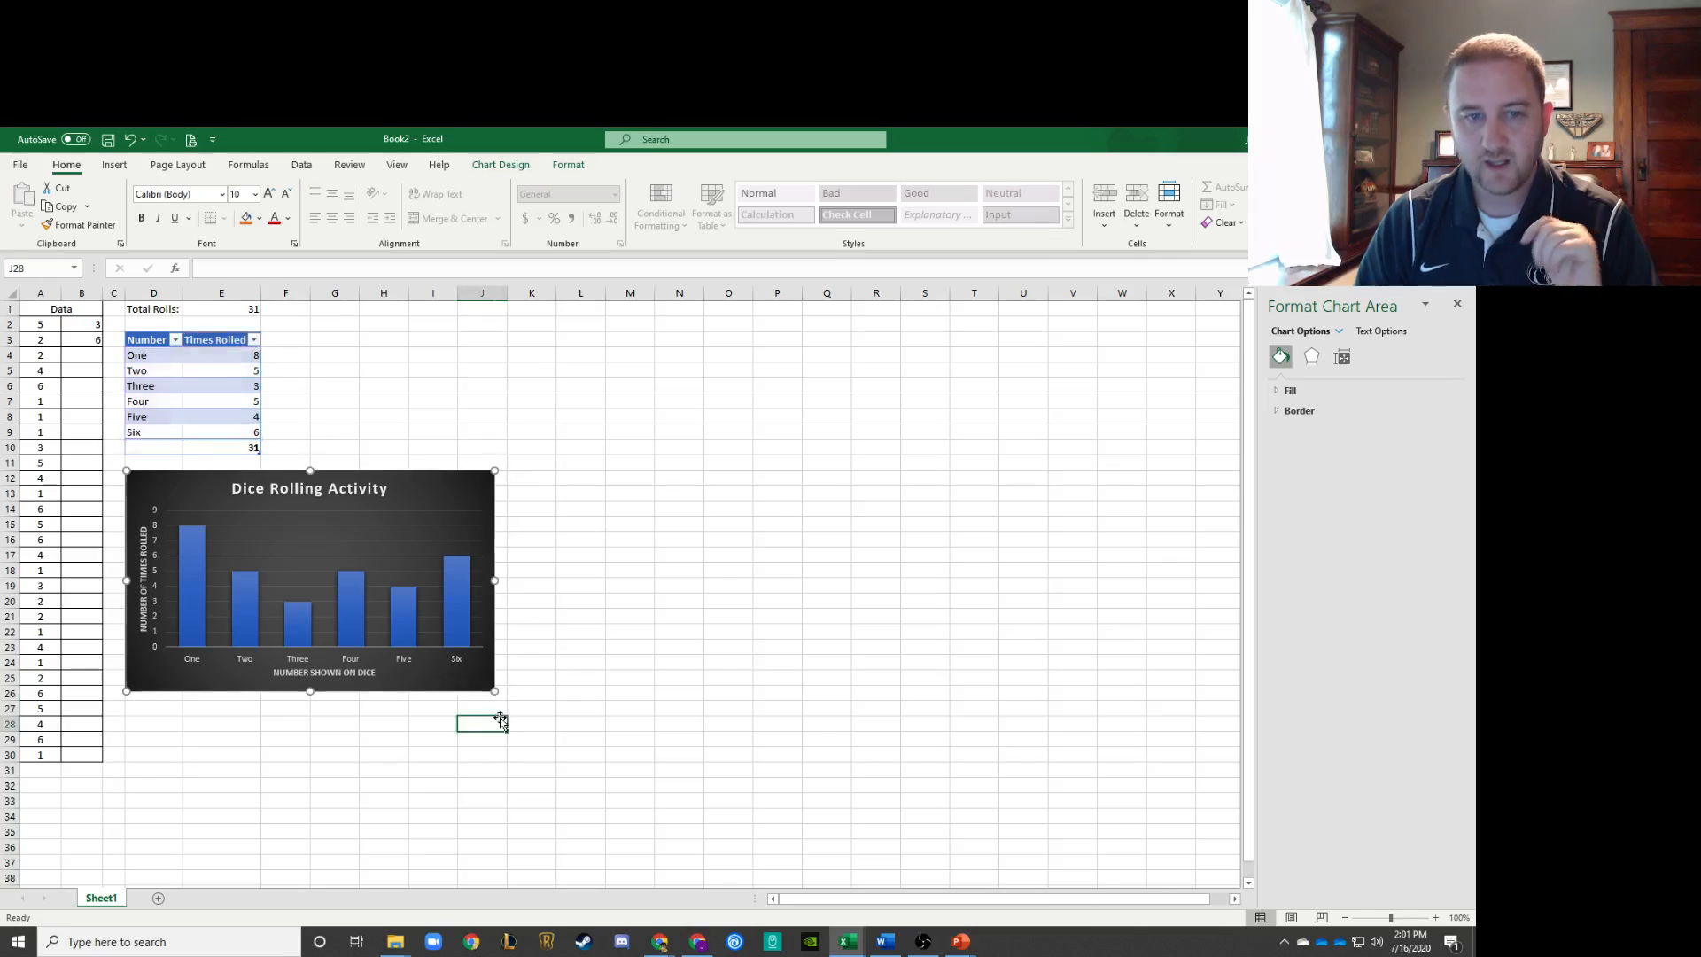